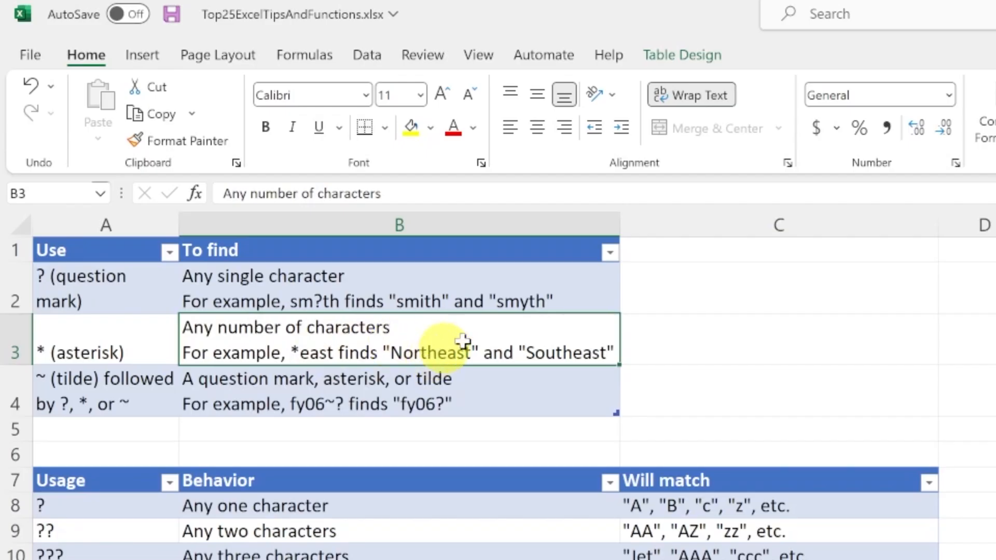
click(110, 392)
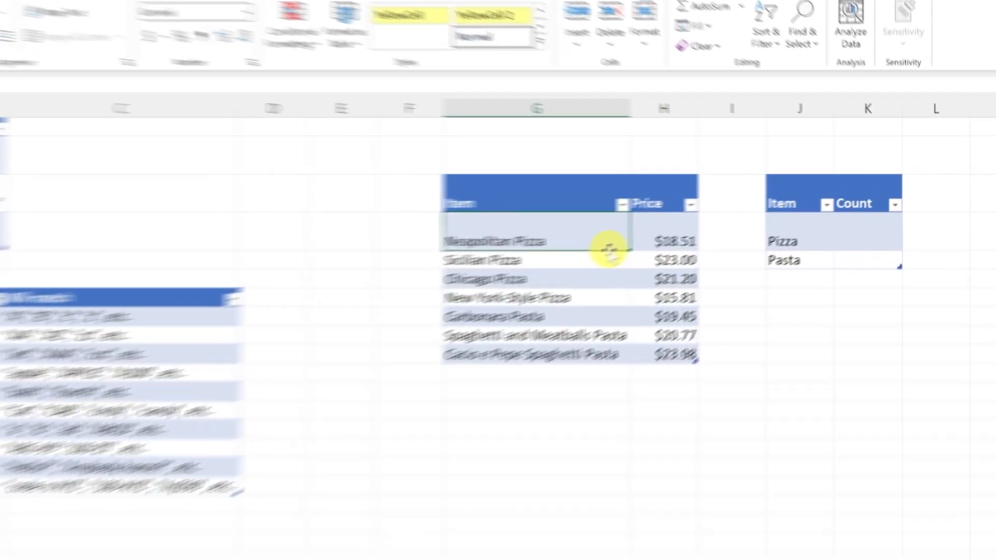
click(709, 222)
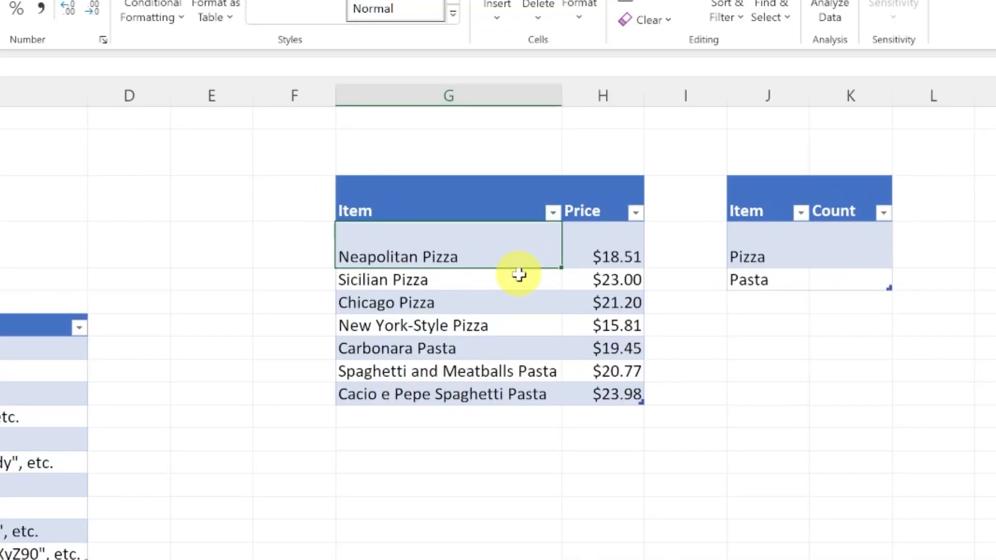
click(448, 306)
drag(405, 254, 617, 395)
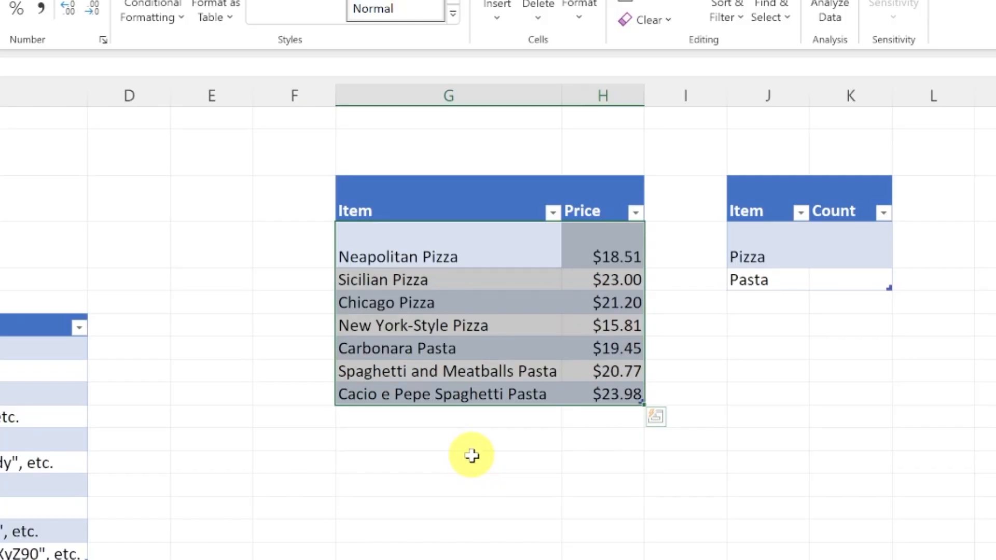
click(408, 280)
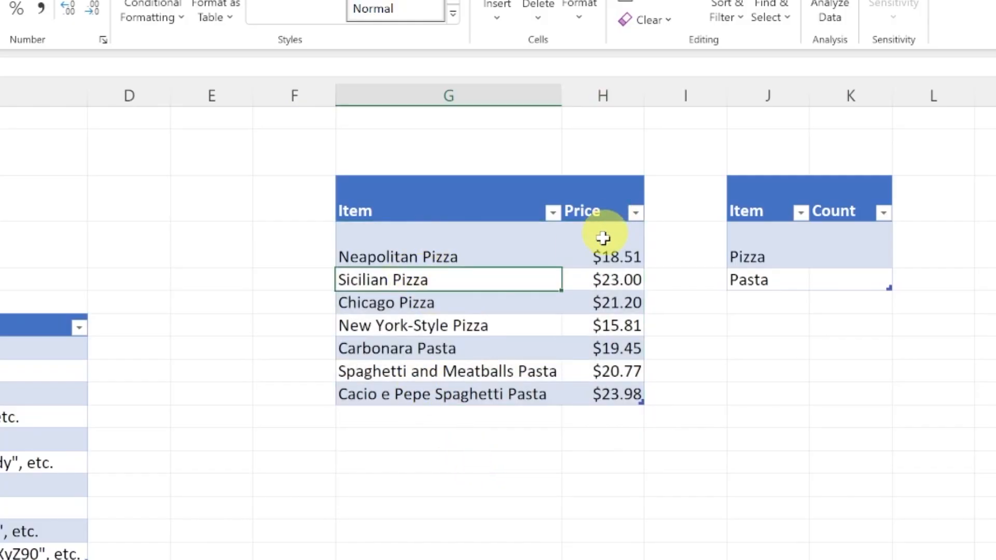
Enter a COUNTIF formula in the Pizza row's Count cell, counting entries in Table4[Item] that match "*Pizza".
click(851, 242)
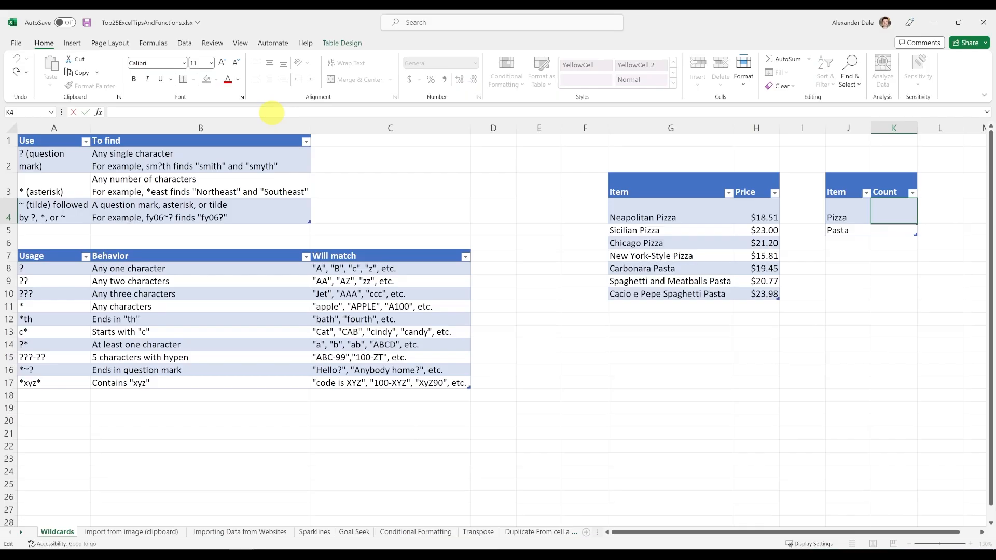
text(=count)
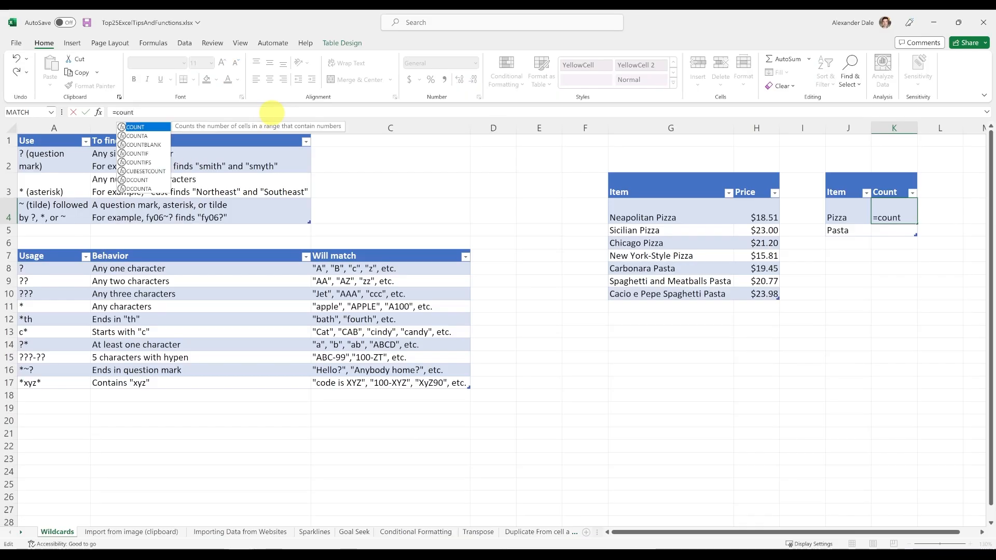
text(if)
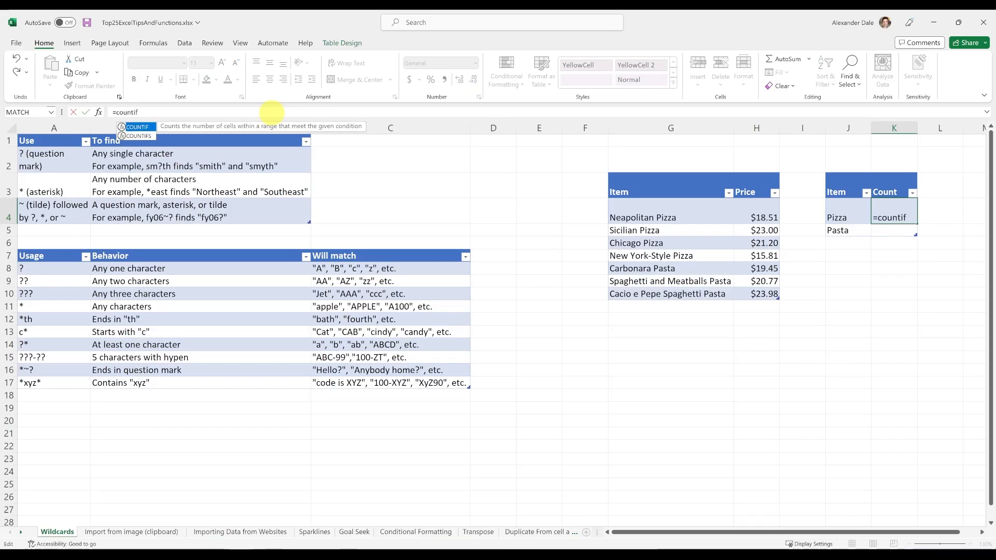
text(()
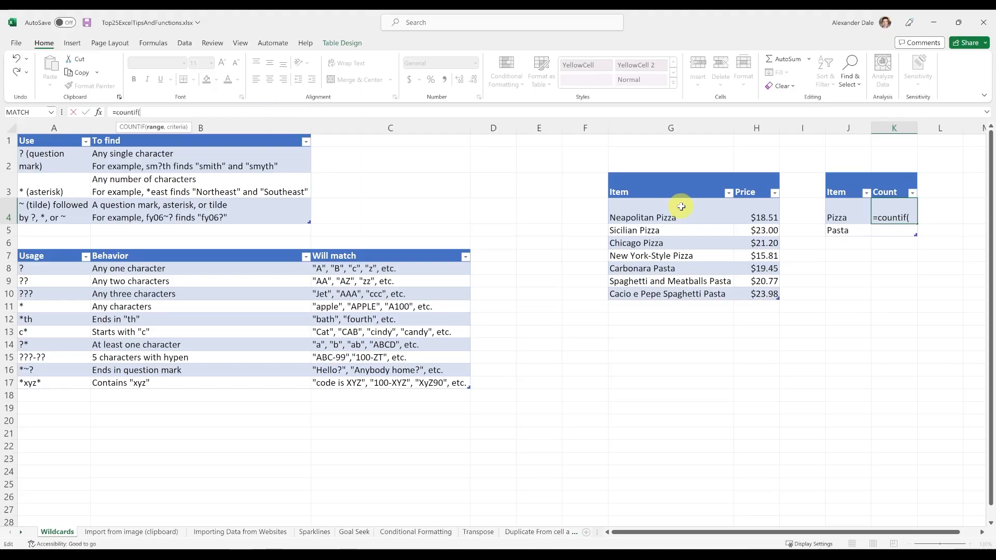
drag(681, 207, 668, 294)
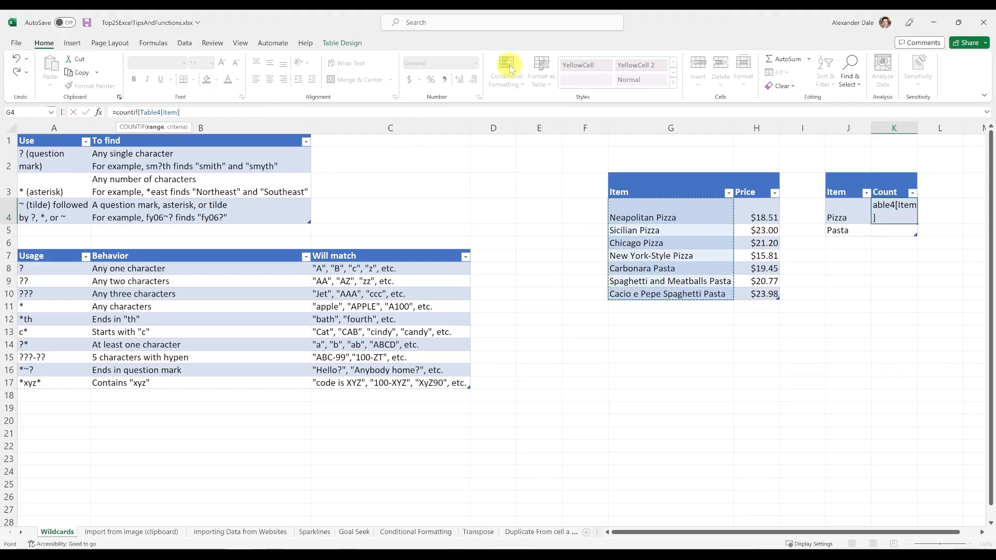
text(, "*Pizza)
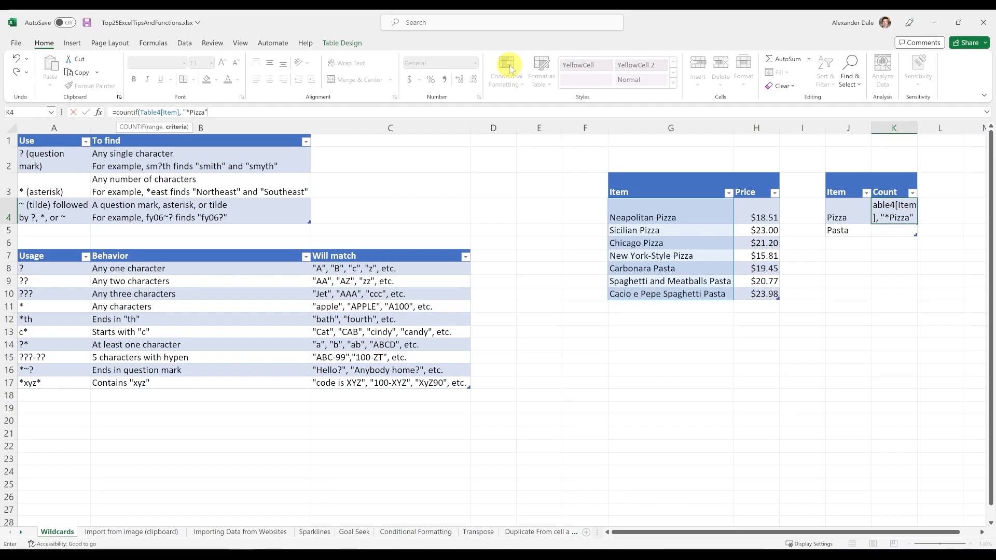
key(Return)
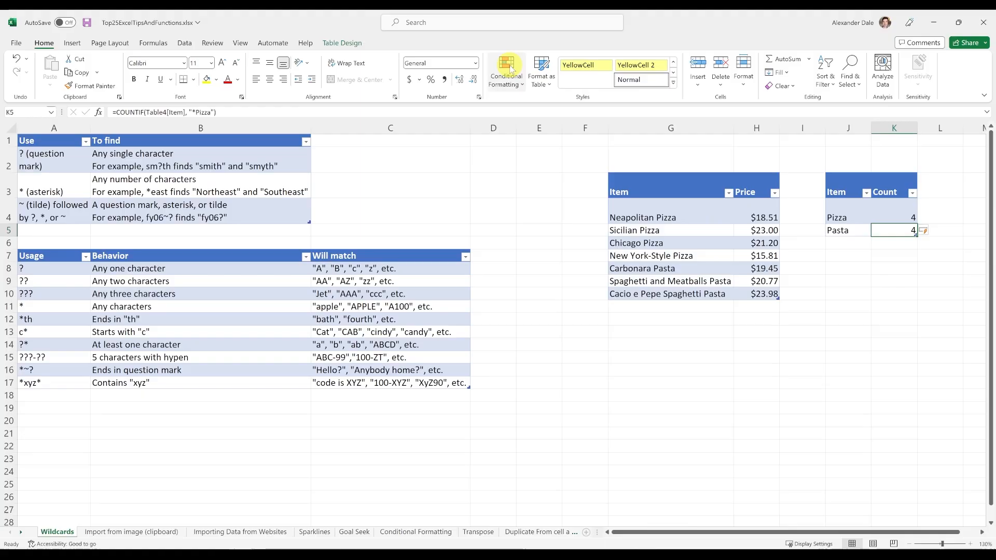
Undo the automatic calculated column so that only the Pizza row keeps the formula.
click(928, 232)
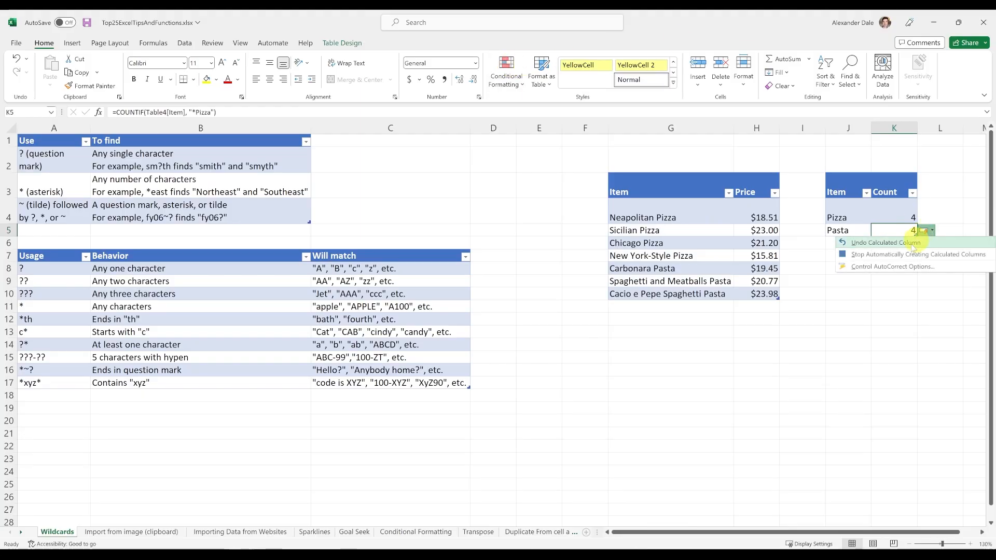
click(892, 244)
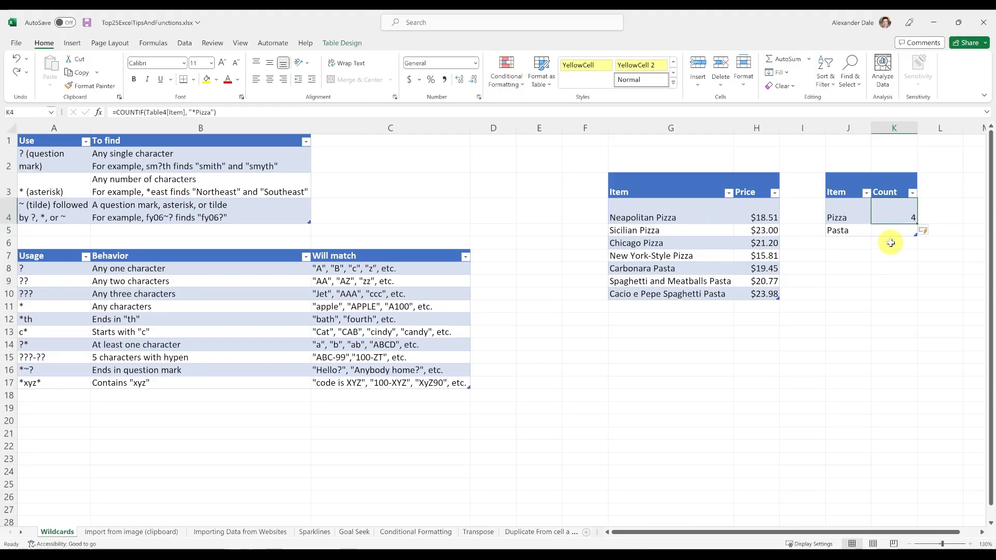
click(891, 254)
click(893, 231)
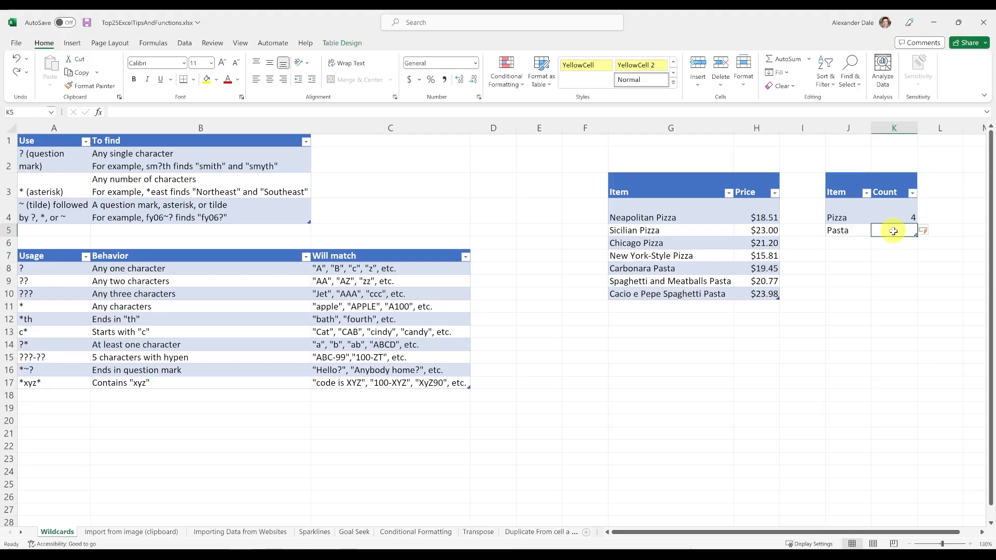
Copy the Pizza row's COUNTIF formula text into the Pasta row's Count cell.
click(895, 217)
drag(265, 112, 83, 112)
key(ctrl+c)
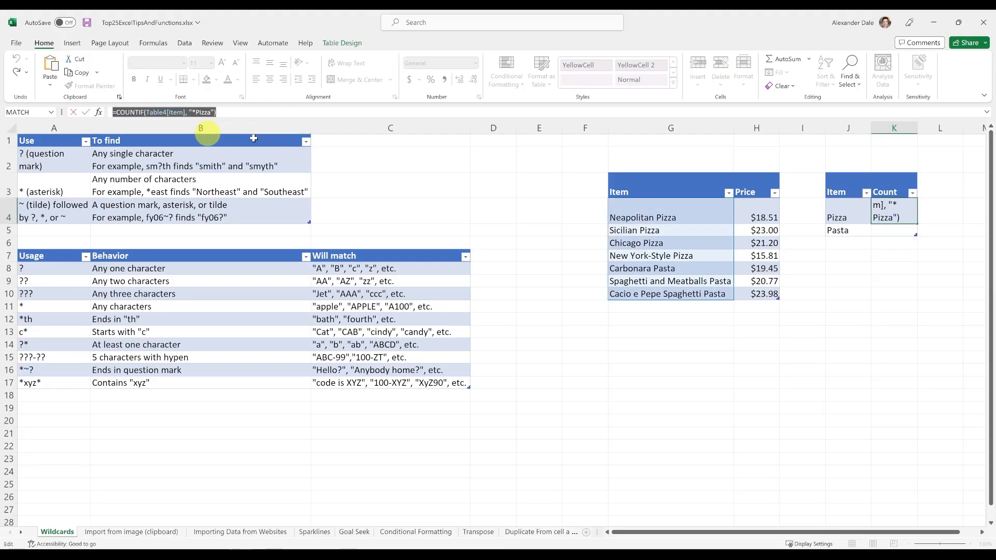
key(Return)
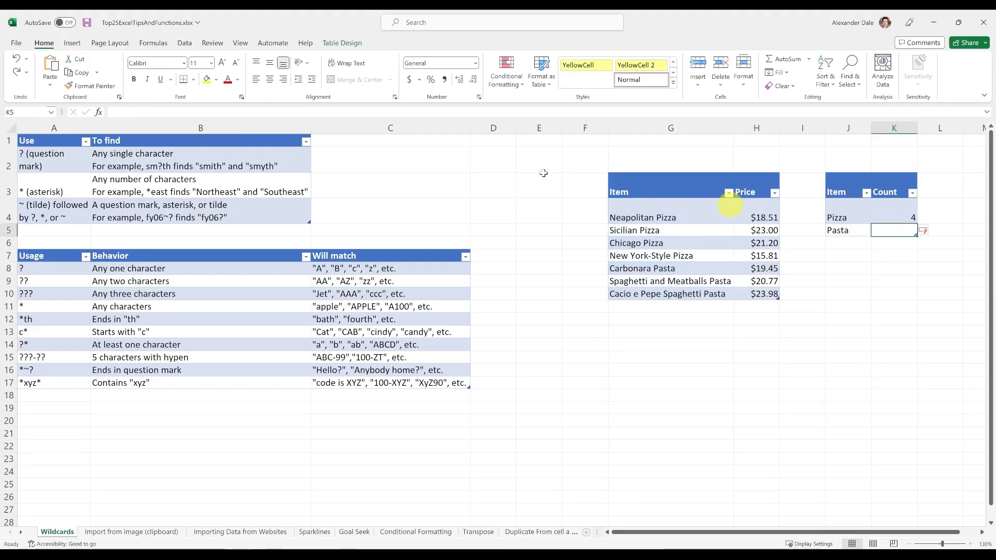
key(ctrl+v)
Change the criterion in the Pasta row's formula to "*Pasta" and undo the resulting calculated column fill.
double_click(203, 112)
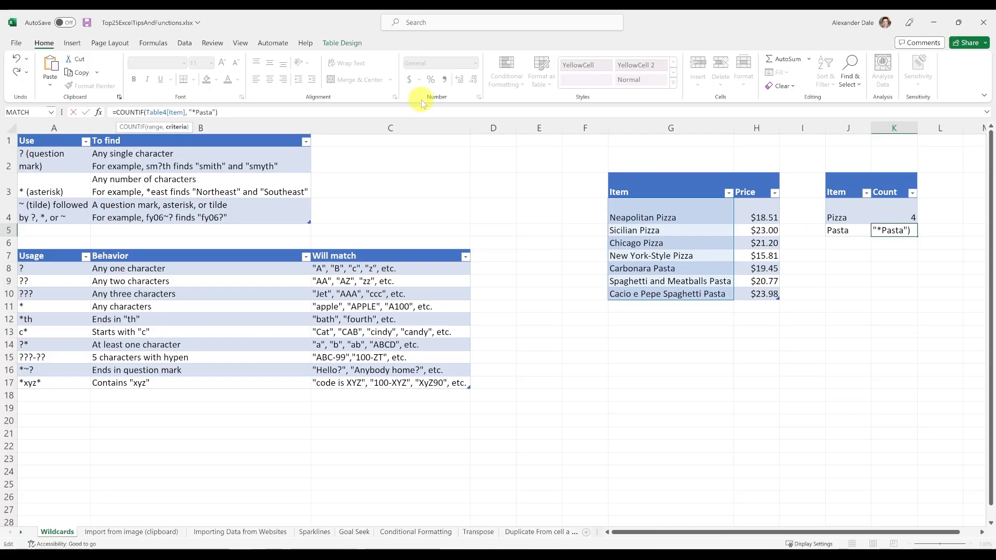
key(Return)
key(Up)
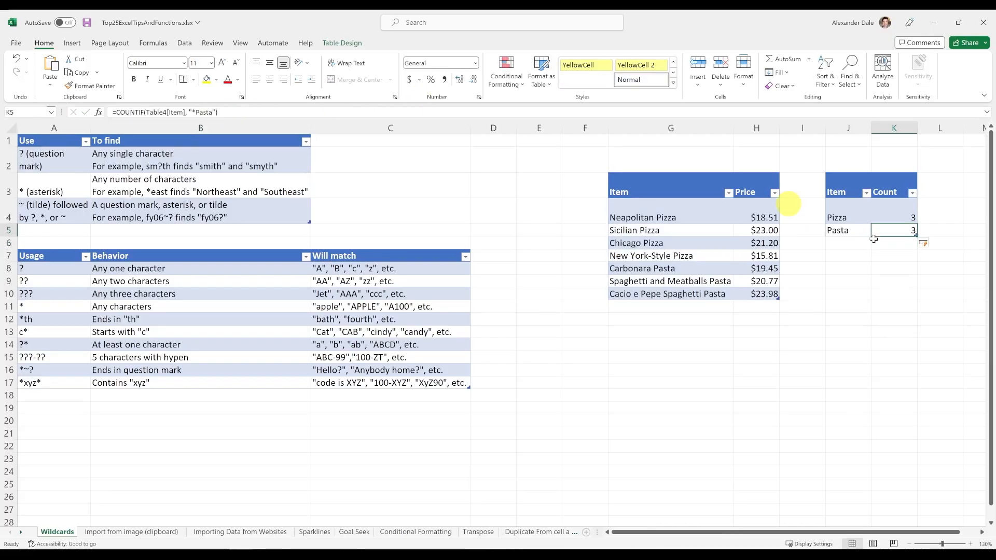
click(923, 243)
click(915, 256)
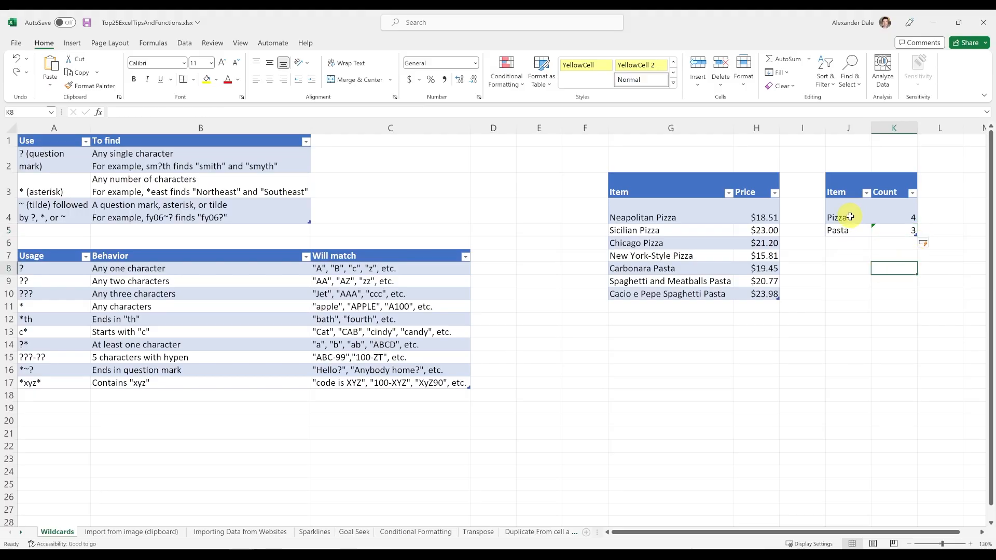
drag(845, 218, 911, 215)
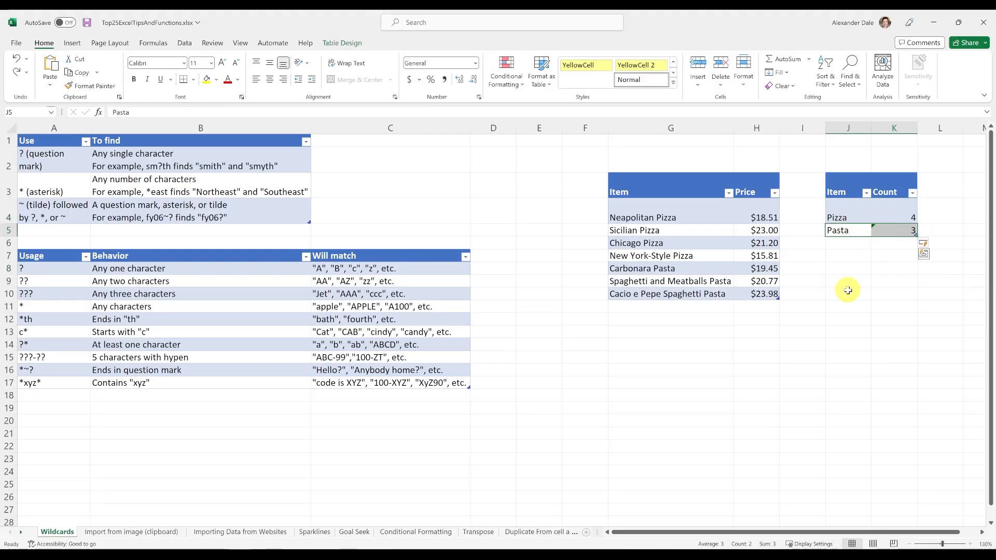
key(Right)
click(194, 111)
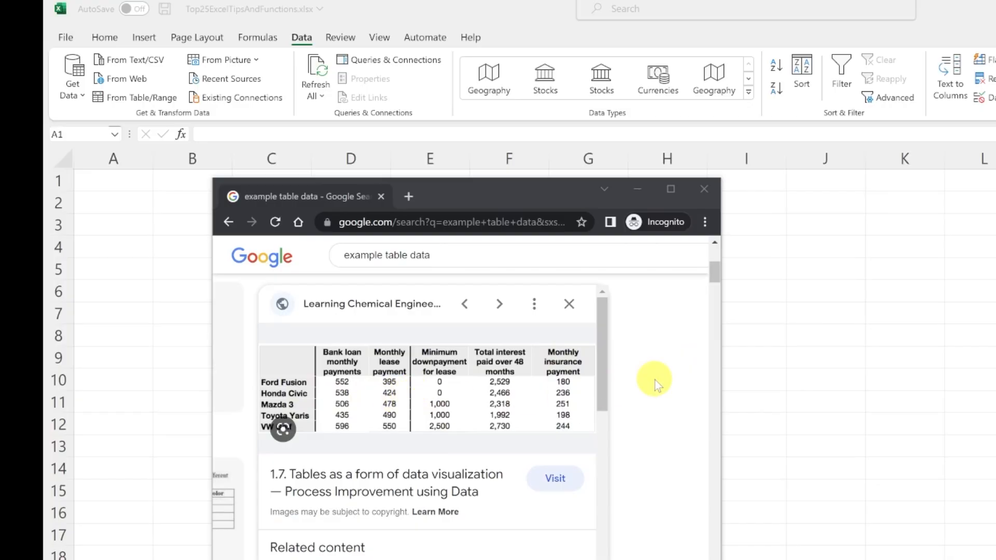
Copy the car payments table image from the Google search results and switch back to the blank Excel sheet.
right_click(383, 381)
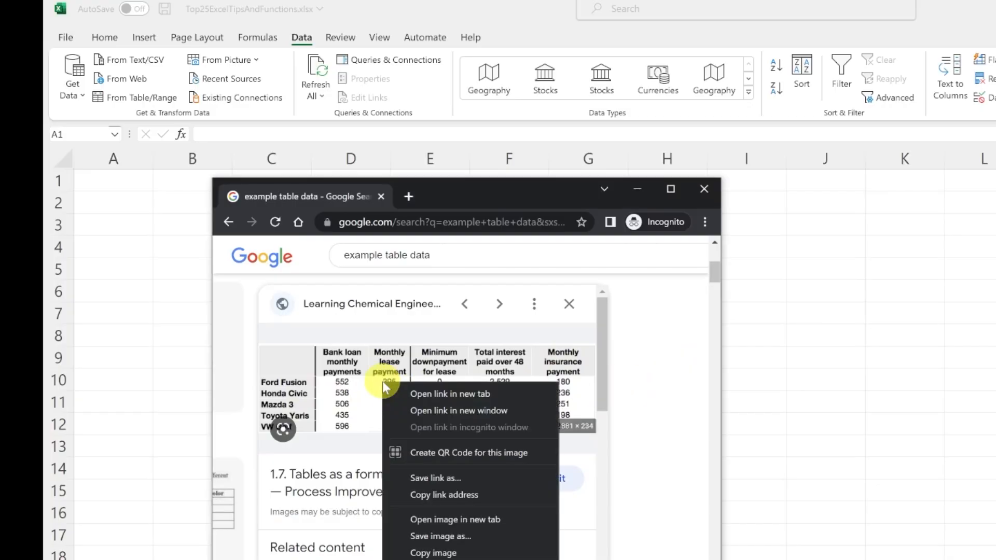
click(479, 553)
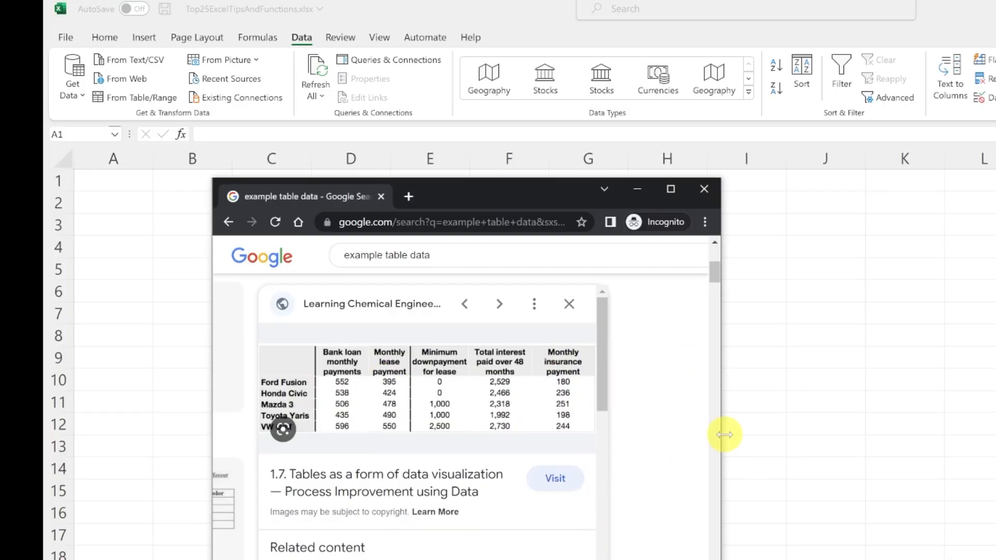
click(134, 251)
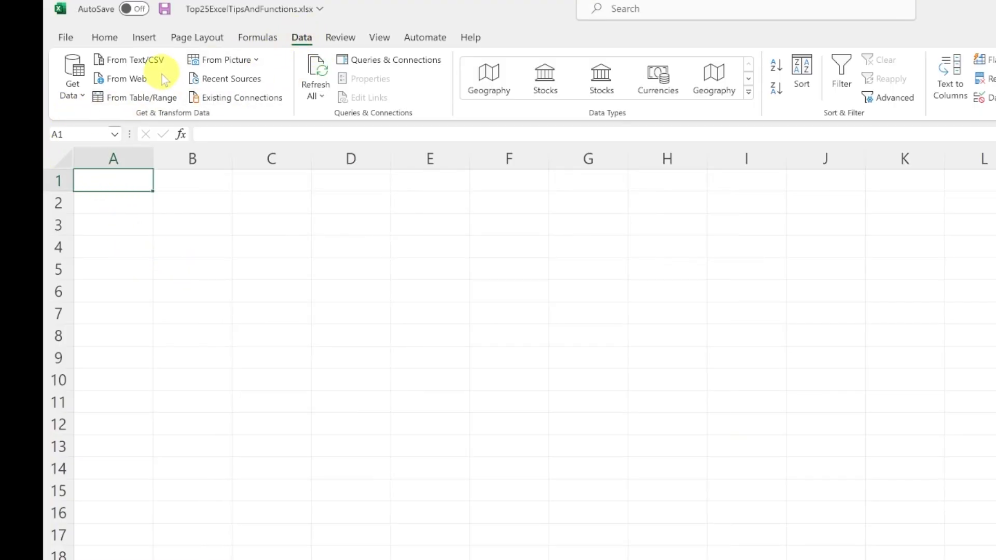
Import the copied car payments picture from the clipboard as data at cell A1, accepting the accuracy notice.
click(228, 60)
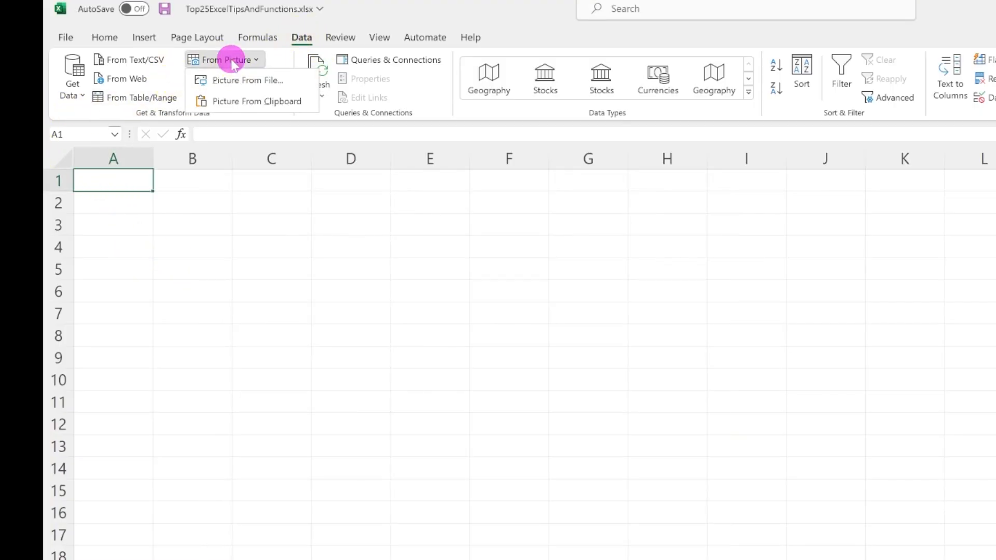
click(231, 104)
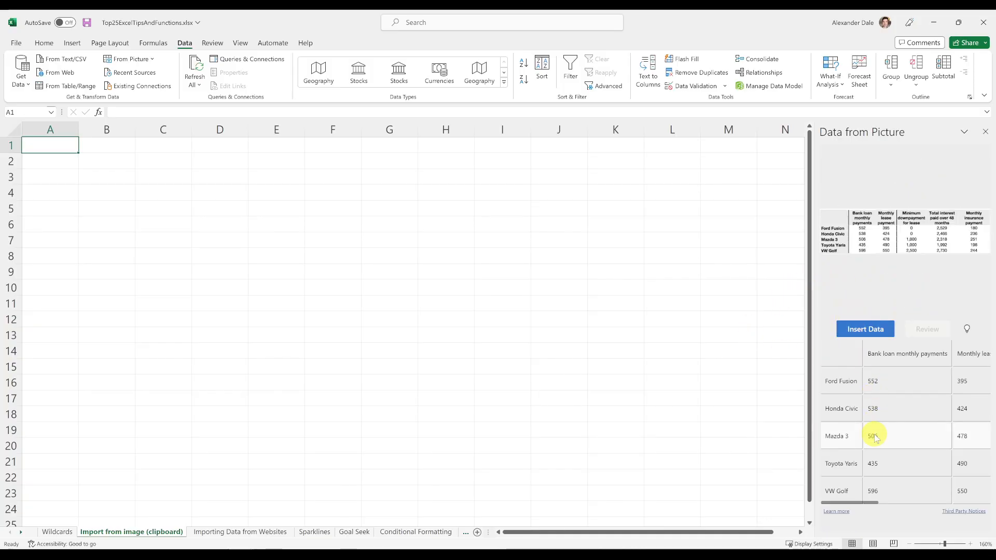
click(860, 336)
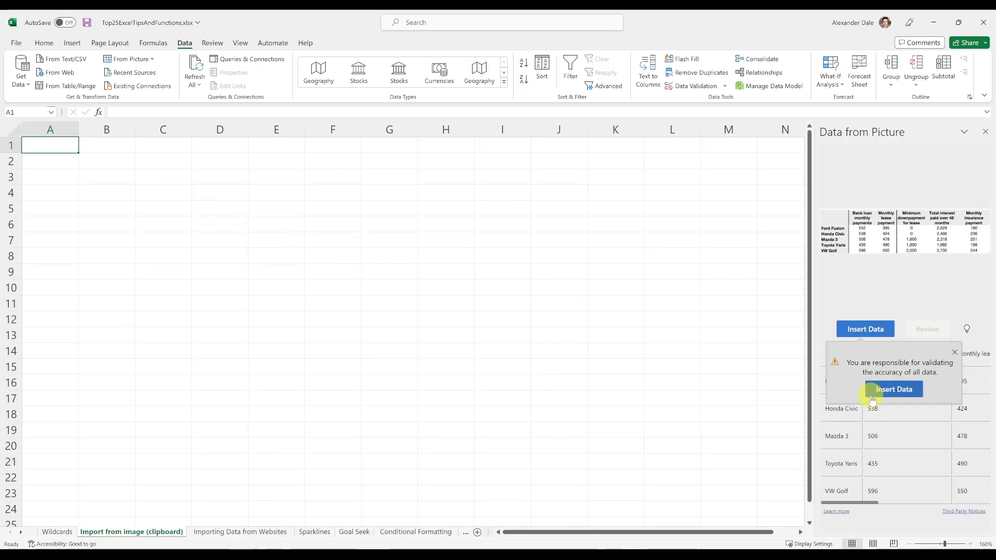
click(889, 390)
click(164, 198)
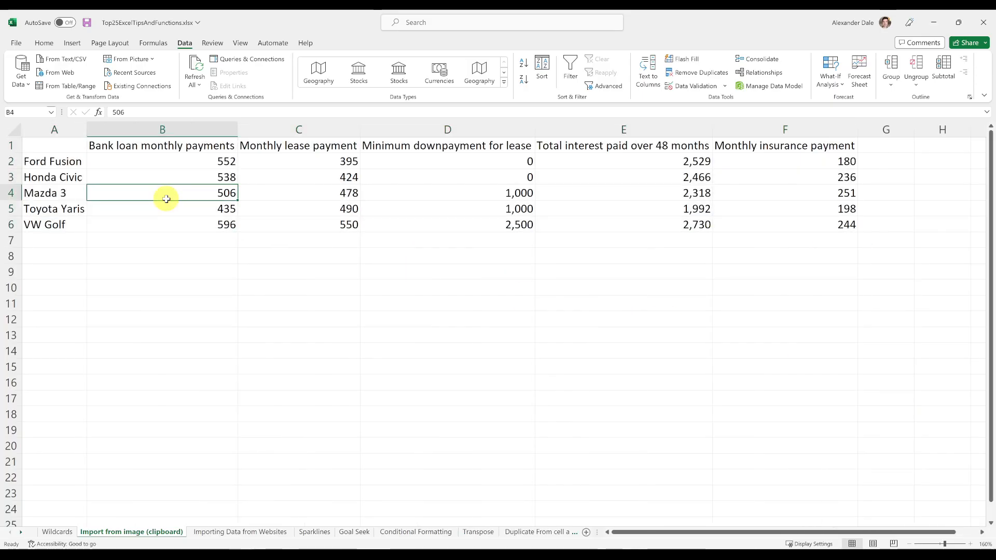
click(191, 161)
drag(192, 145, 725, 148)
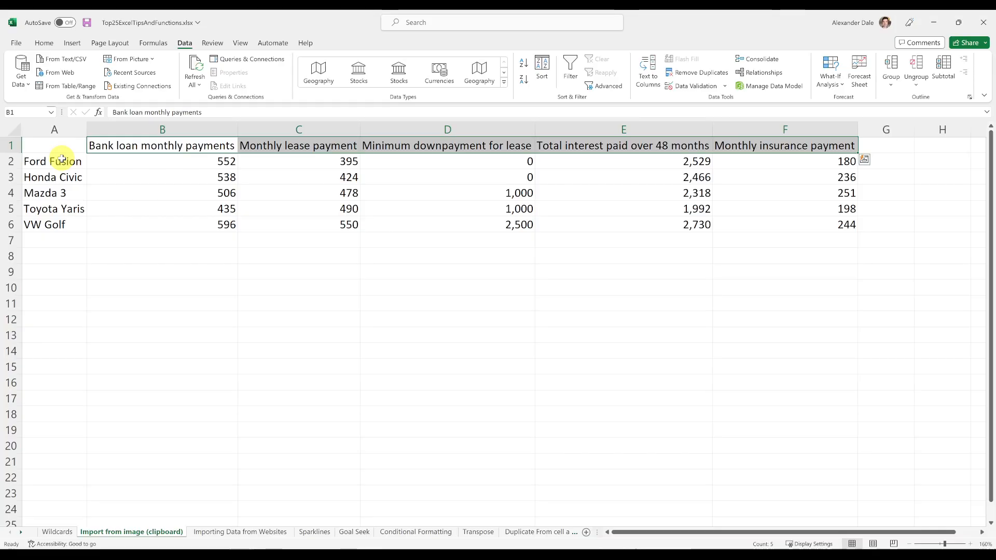
click(176, 208)
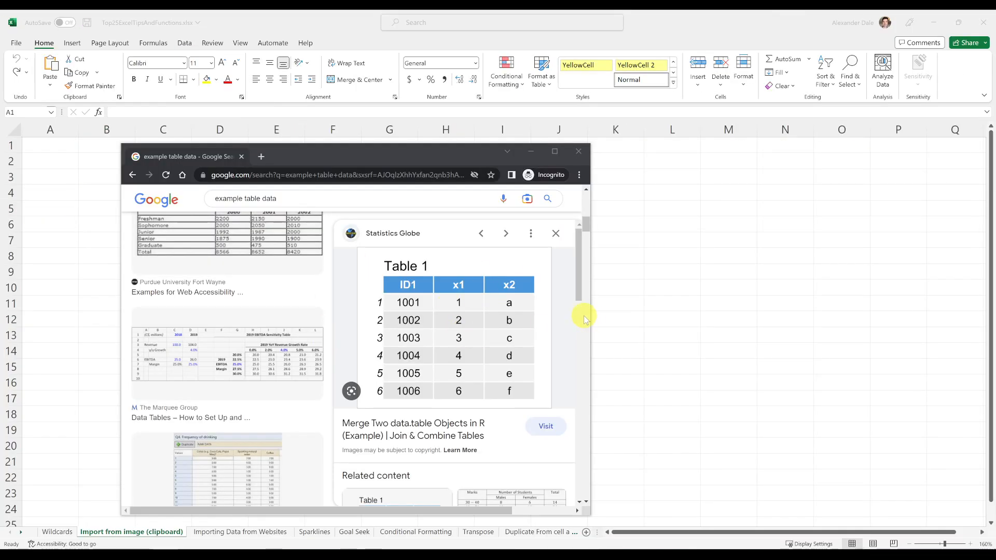
Copy the Table 1 image with columns ID1, x1 and x2 from the browser and return to cell A1 in Excel.
right_click(484, 325)
click(544, 446)
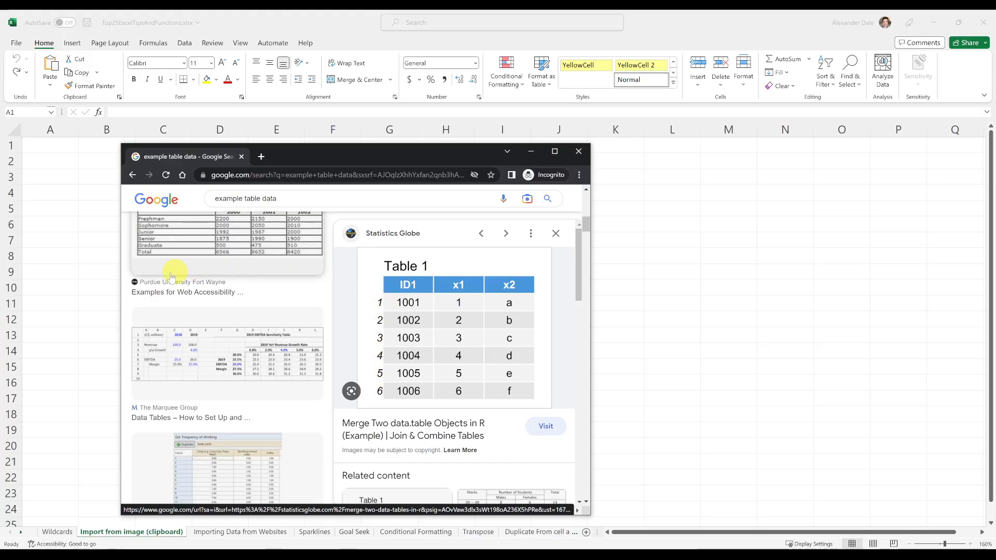
click(51, 146)
click(71, 148)
Load the copied Table 1 picture from the clipboard for data import and look through its recognized data preview.
click(182, 44)
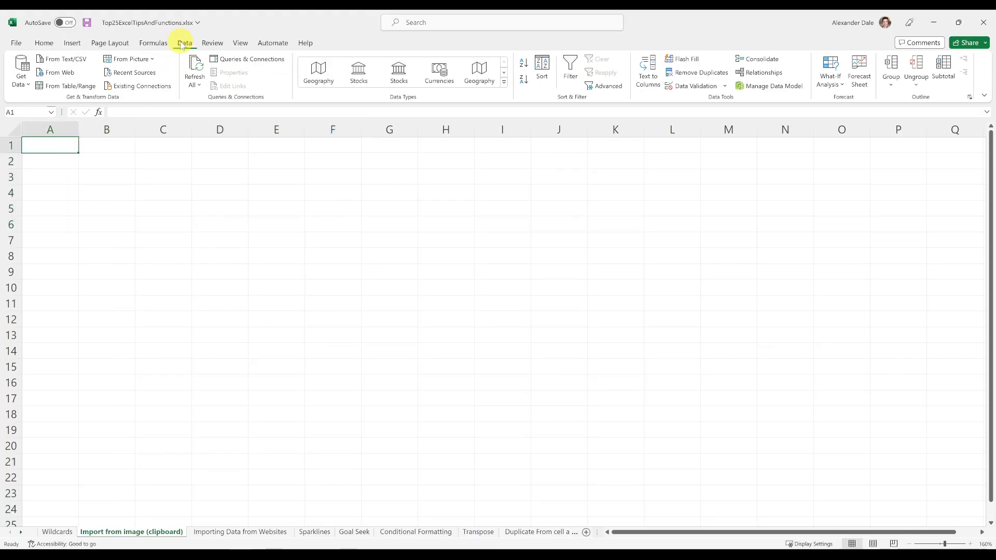
click(153, 59)
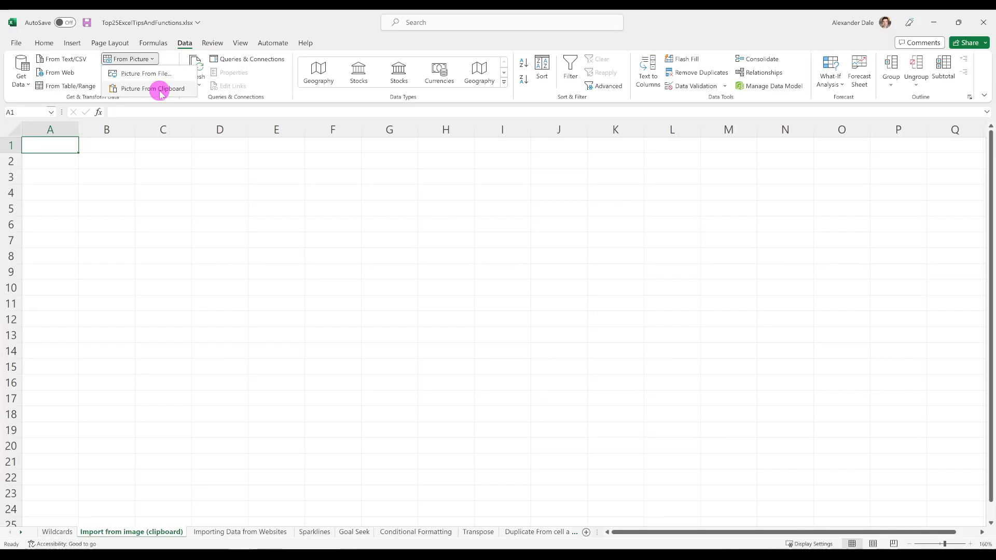
click(160, 90)
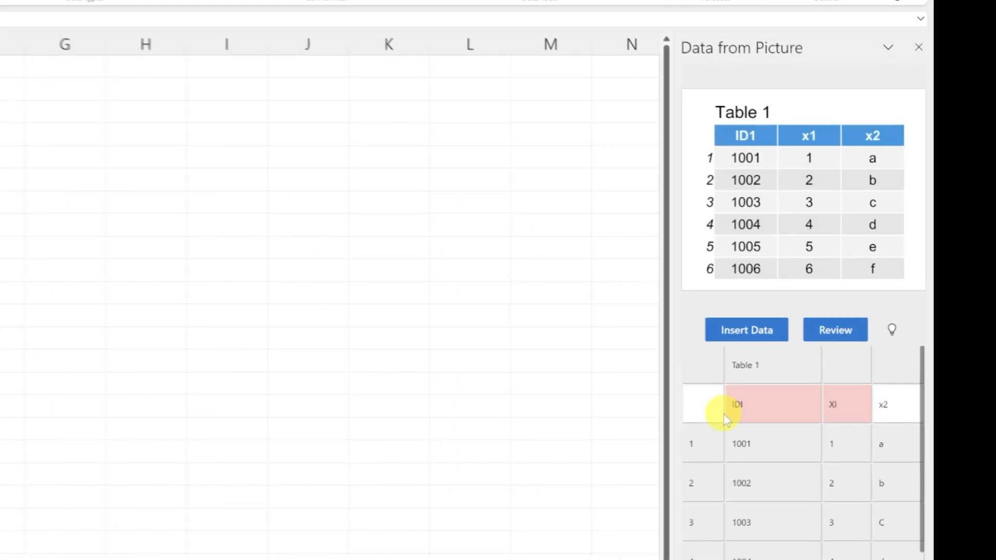
scroll(775, 469, down, 2)
scroll(776, 464, up, 2)
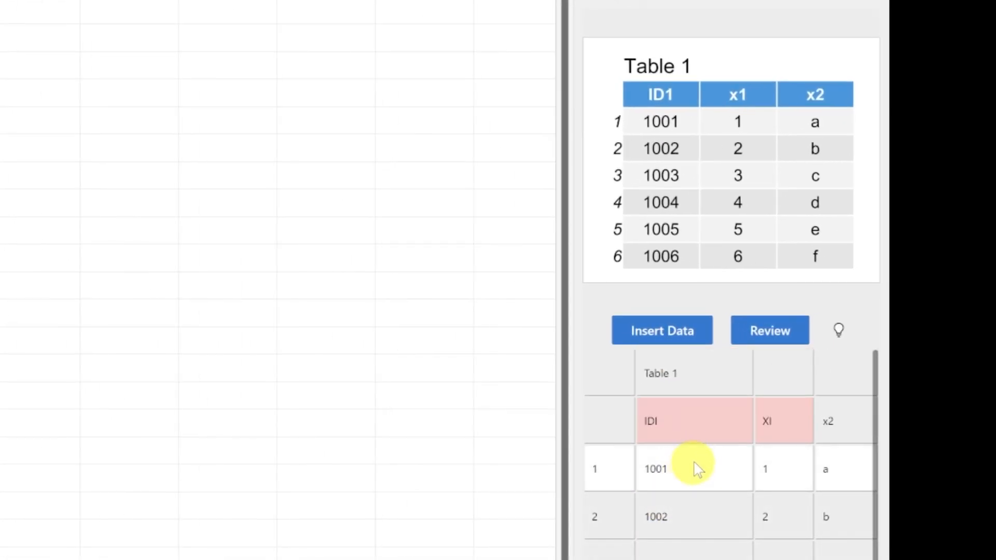
Review the flagged ID1 and x1 header cells in the recognized Table 1 data and accept their recognized text.
click(672, 425)
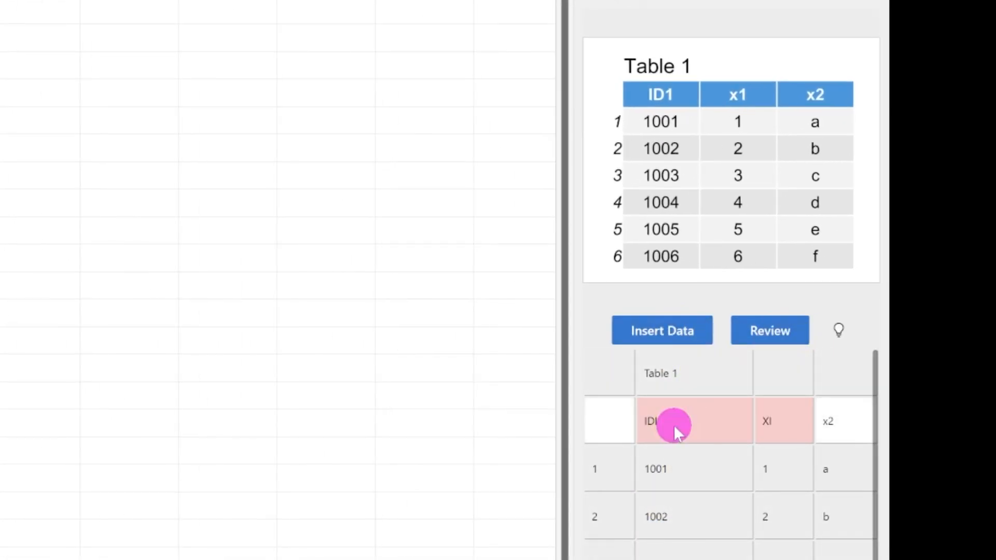
click(752, 413)
click(741, 441)
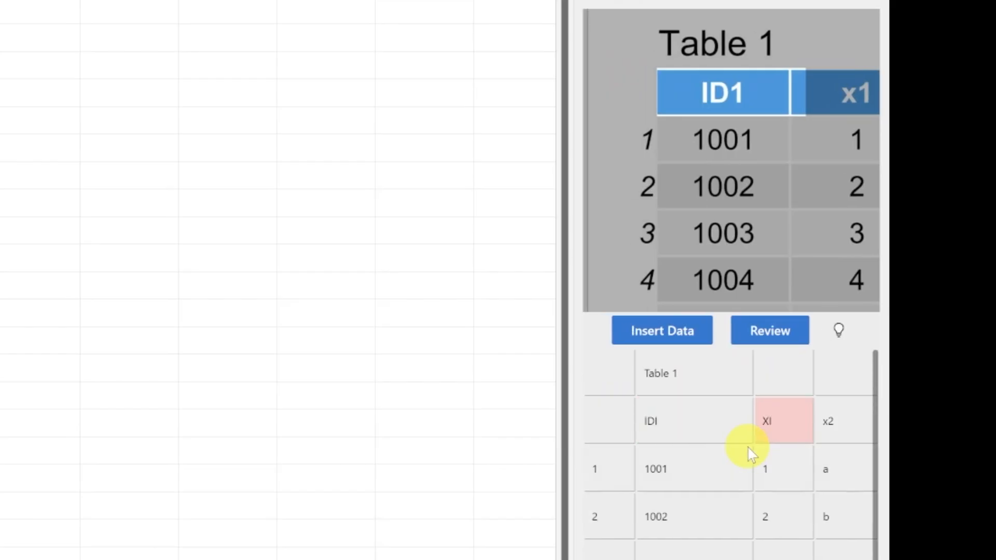
click(784, 420)
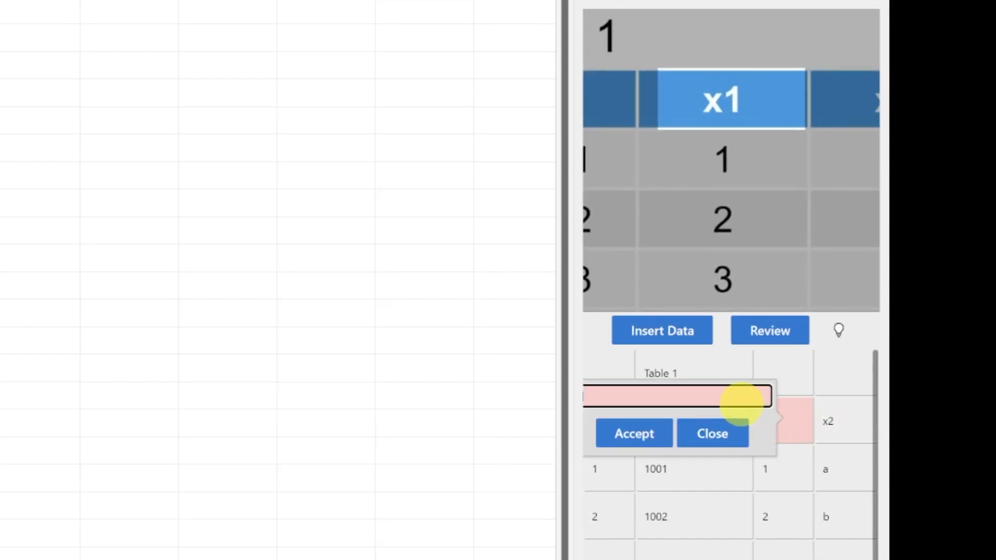
drag(706, 399, 499, 398)
click(643, 435)
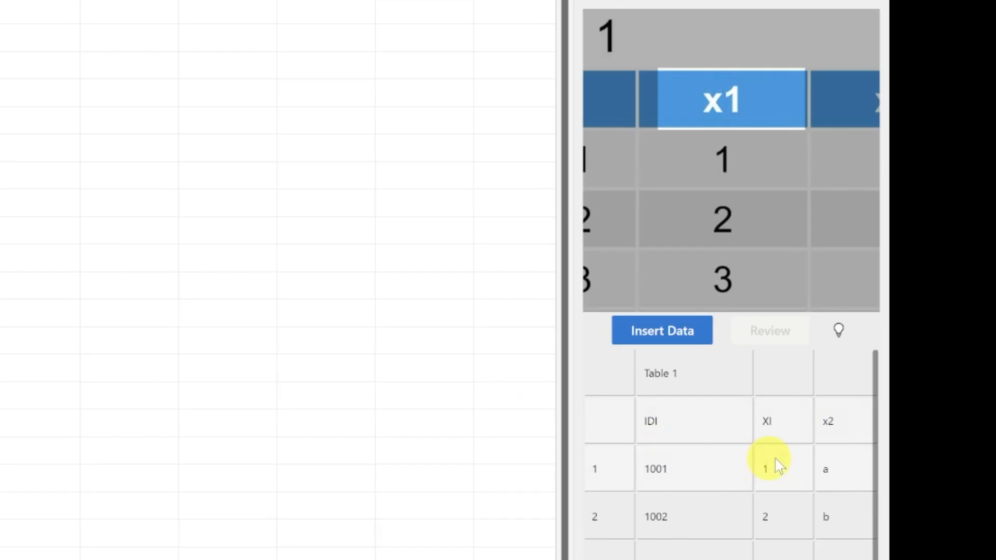
Check the x2 header against the picture and insert the recognized Table 1 data into the sheet, accepting the accuracy notice.
click(816, 422)
click(667, 332)
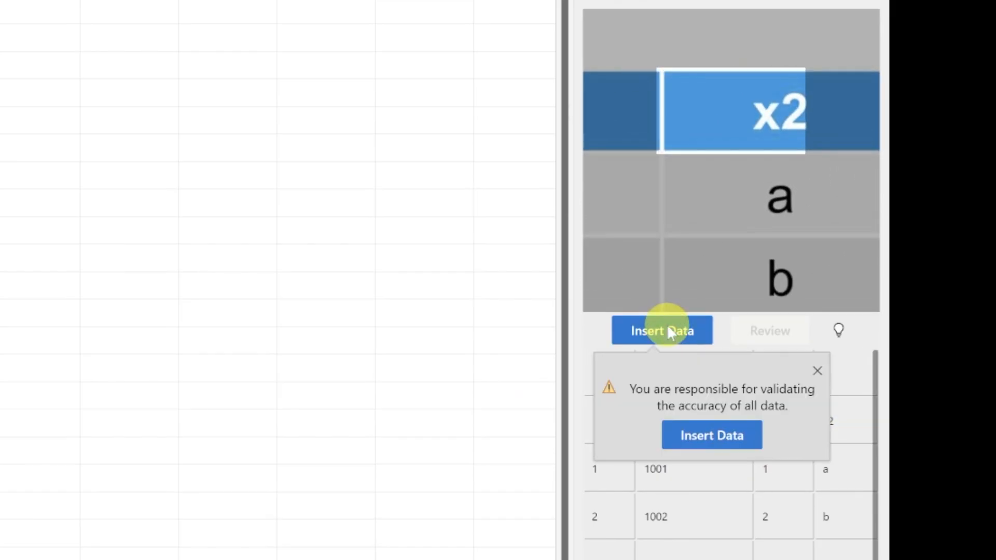
click(711, 434)
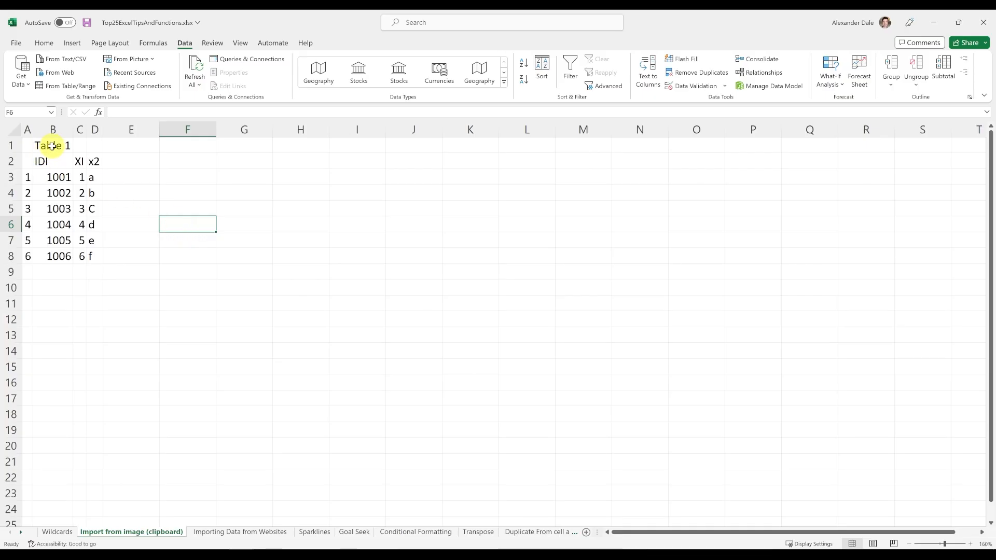
click(52, 146)
click(46, 158)
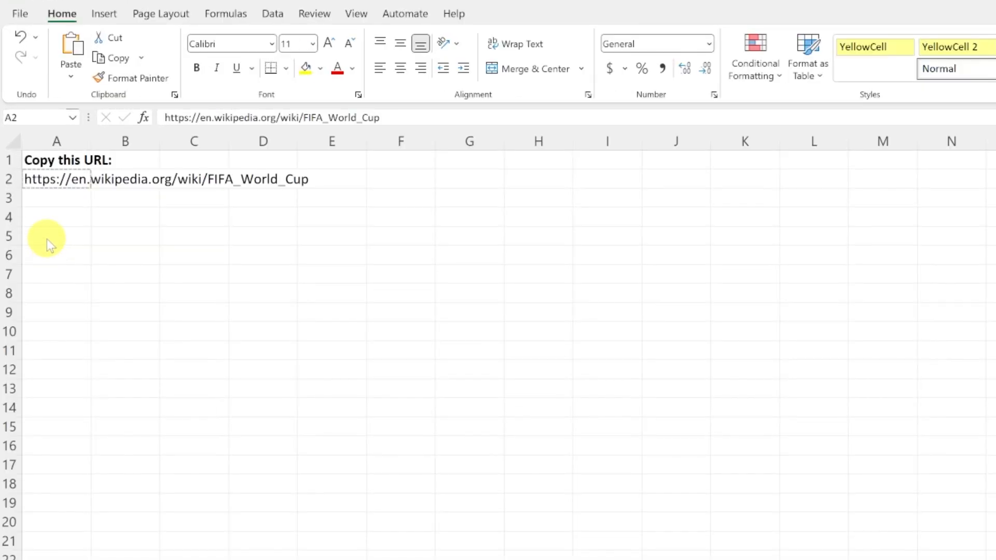
Copy the Wikipedia FIFA World Cup URL from cell A2 and connect to it as a web data source.
click(62, 181)
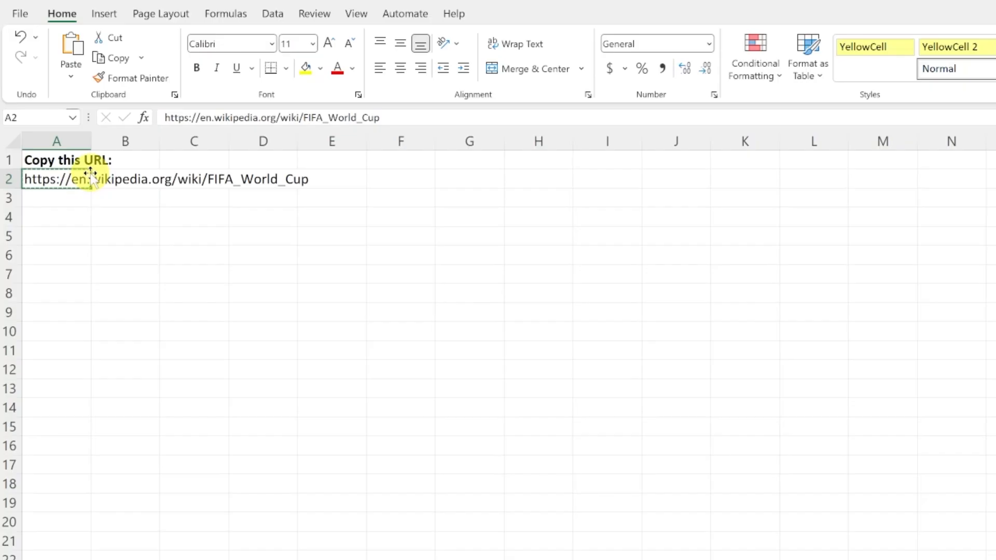
click(270, 16)
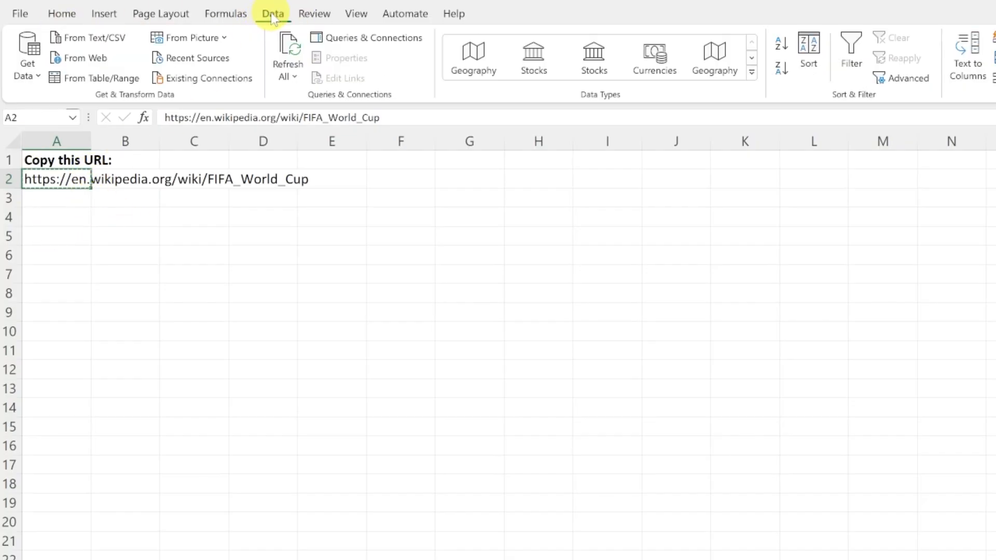
click(88, 60)
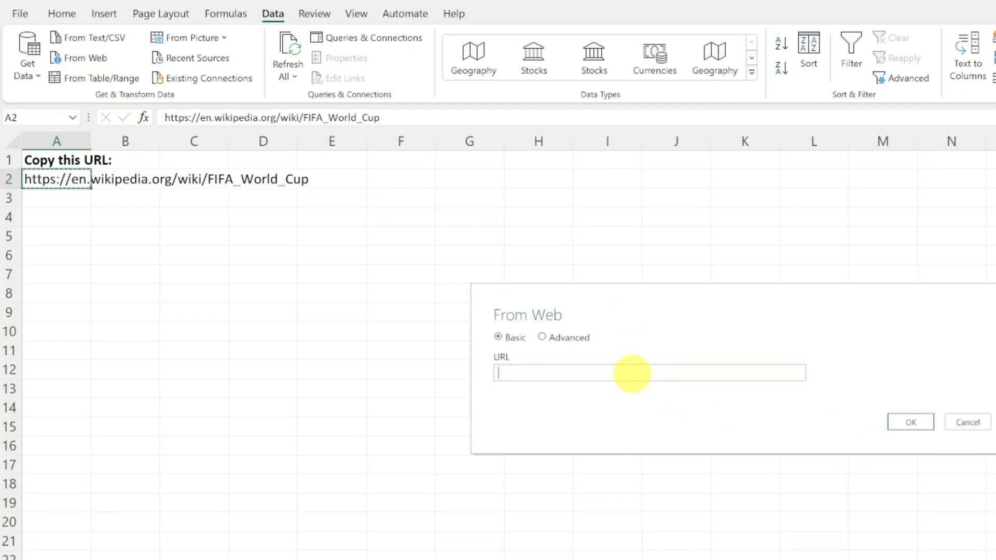
key(ctrl+v)
click(905, 422)
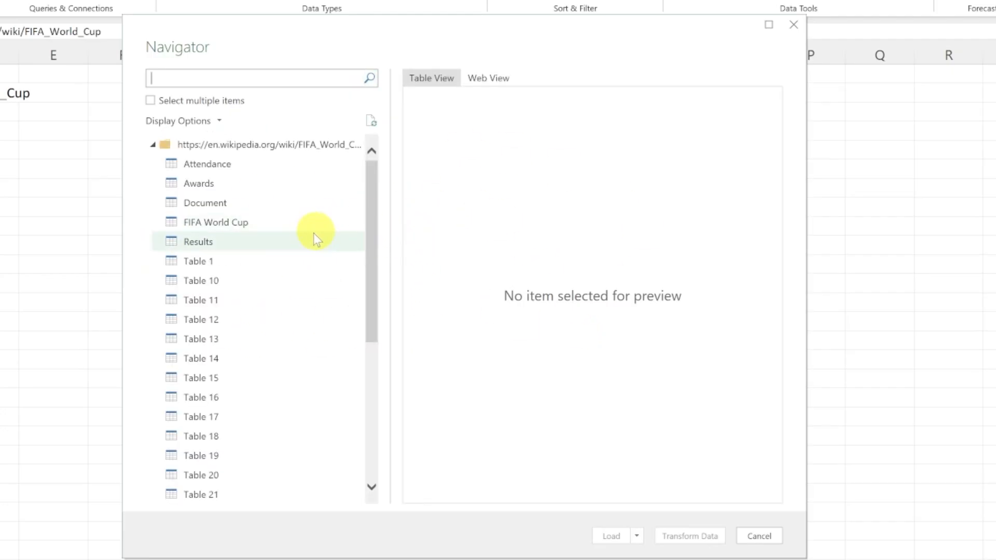
Preview the Results table among the web page's tables and load it into the workbook.
scroll(282, 266, down, 5)
scroll(278, 264, up, 5)
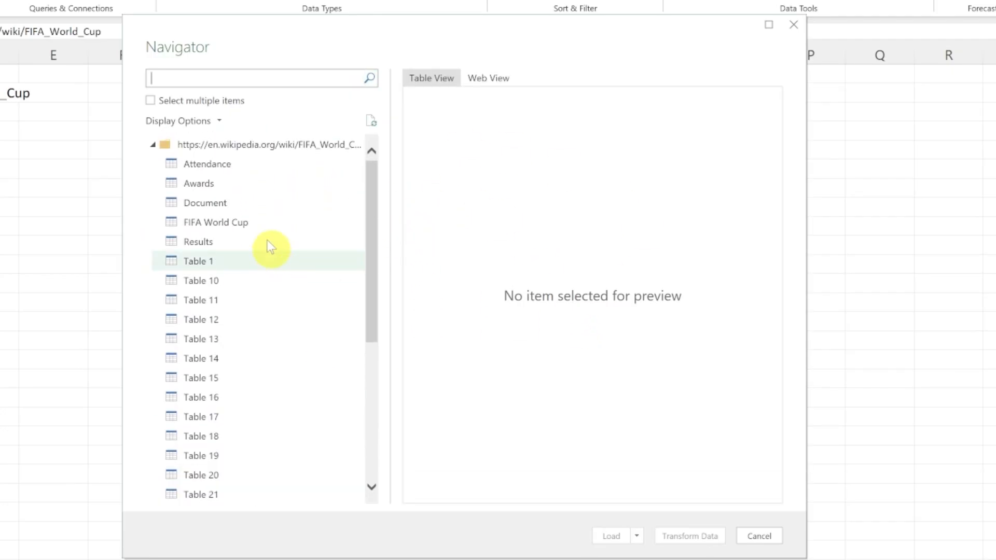
click(246, 243)
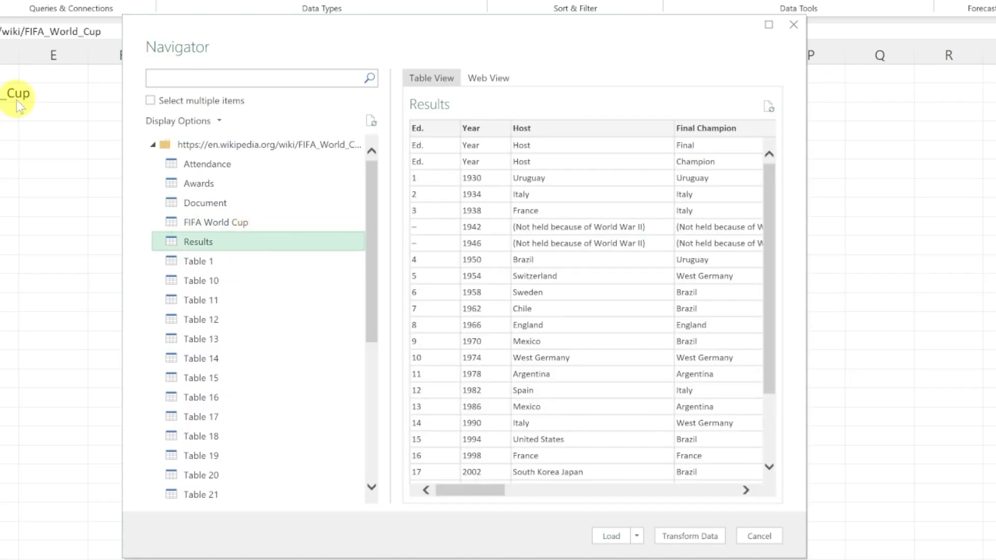
scroll(627, 223, down, 3)
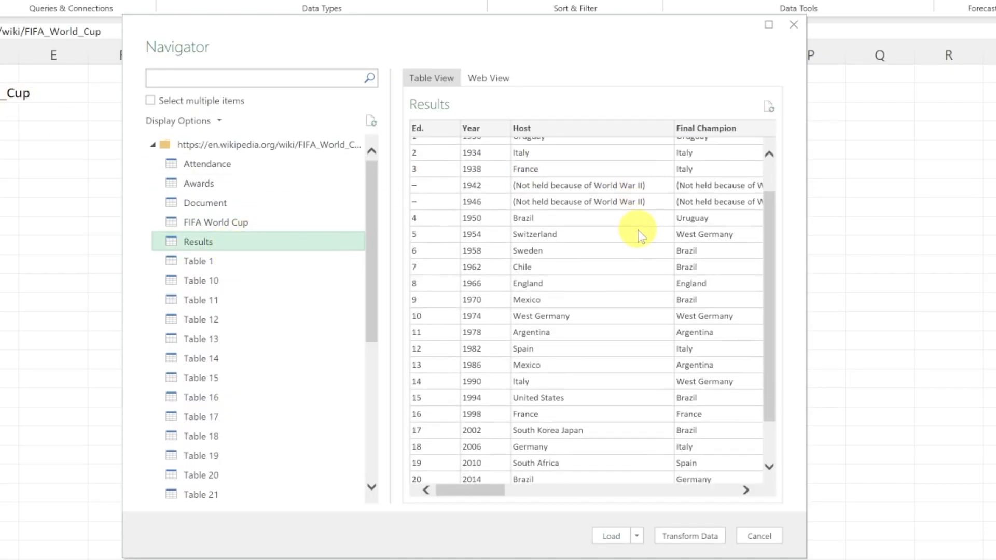
scroll(643, 236, up, 5)
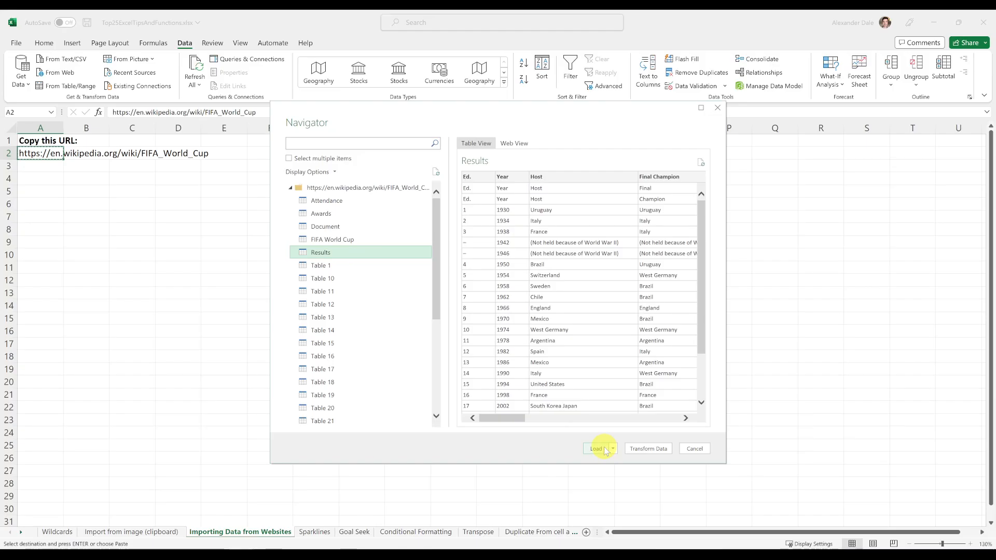
click(602, 449)
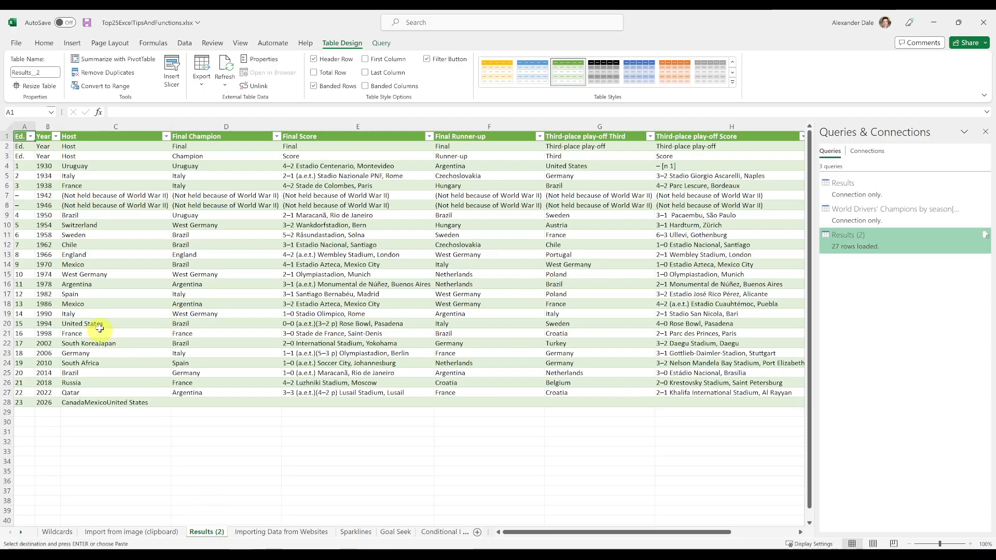
Examine the imported World Cup results, including the repeated header text in rows 2 and 3.
click(91, 172)
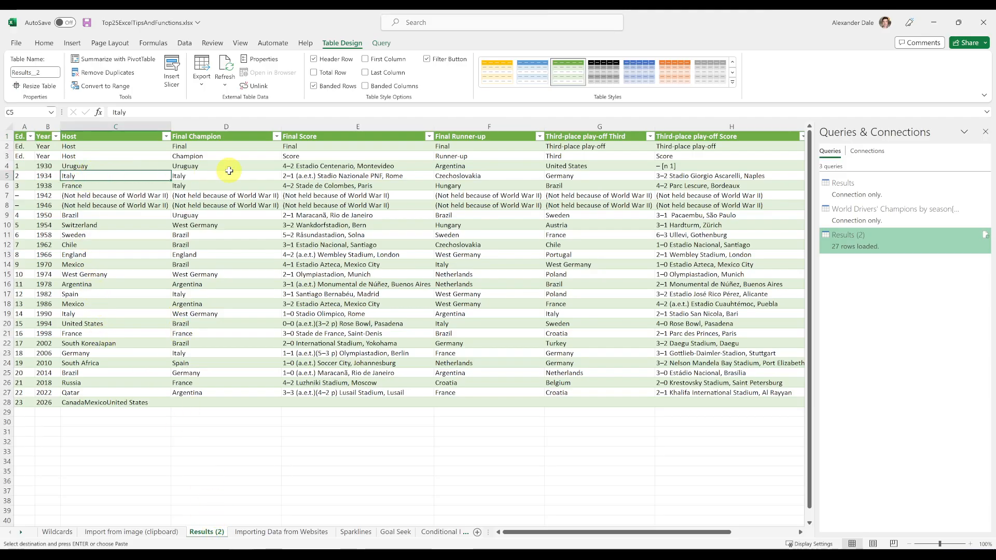
click(229, 170)
click(437, 211)
click(629, 254)
click(265, 211)
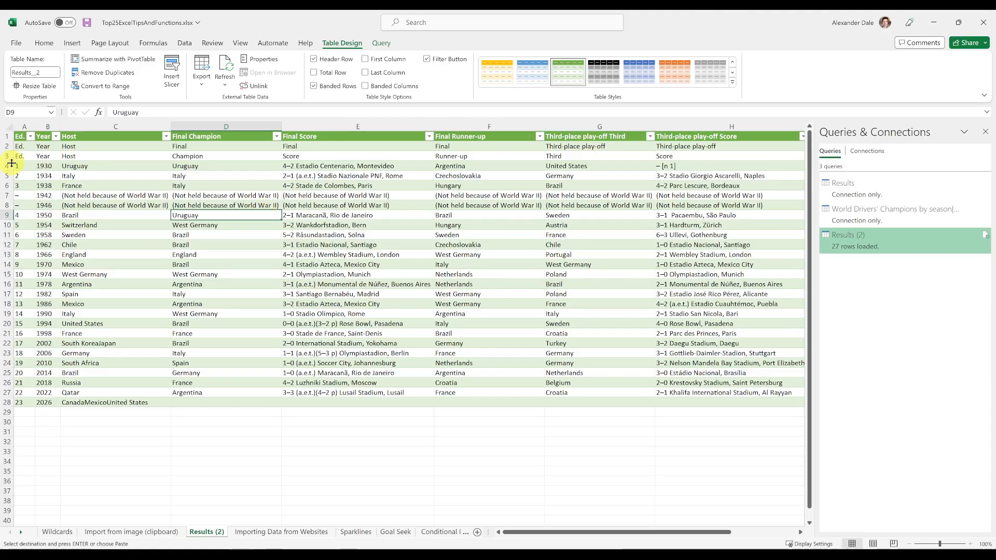
drag(6, 147, 6, 153)
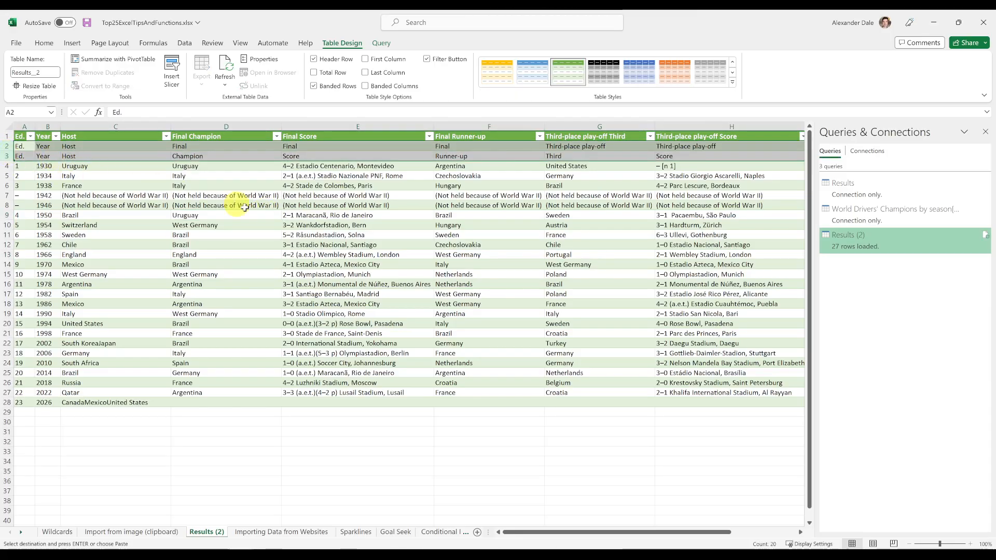
click(234, 236)
click(195, 332)
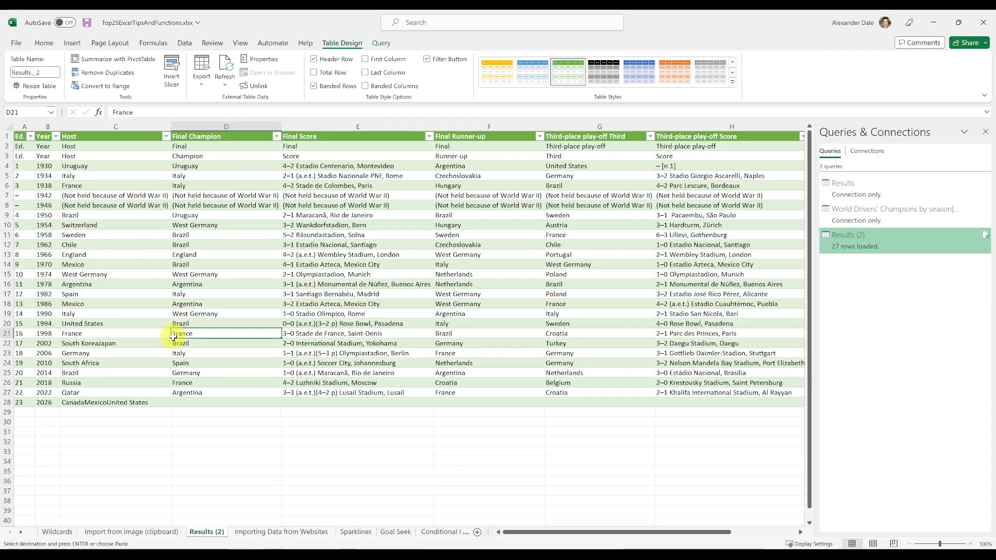
Sort the imported results table by the Year column from A to Z.
click(56, 137)
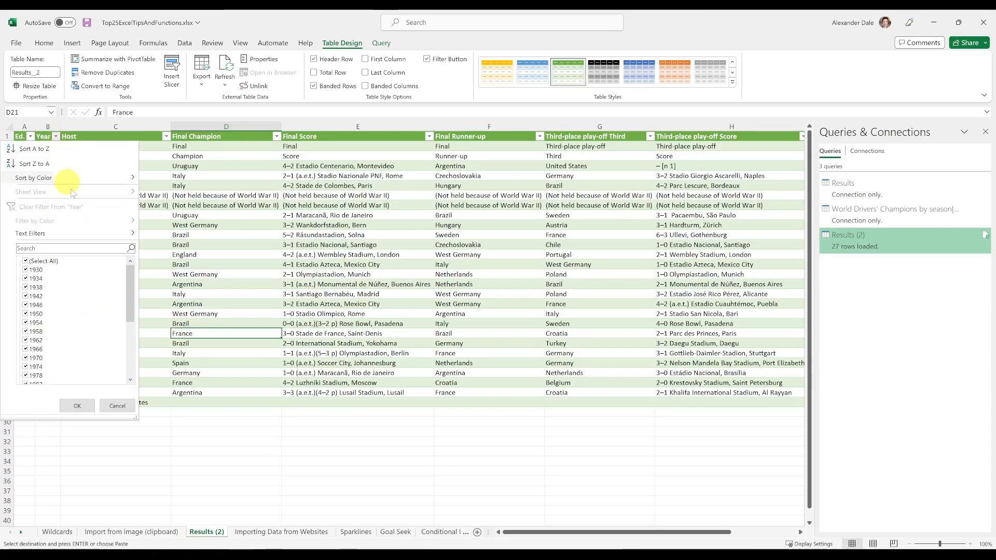
click(69, 149)
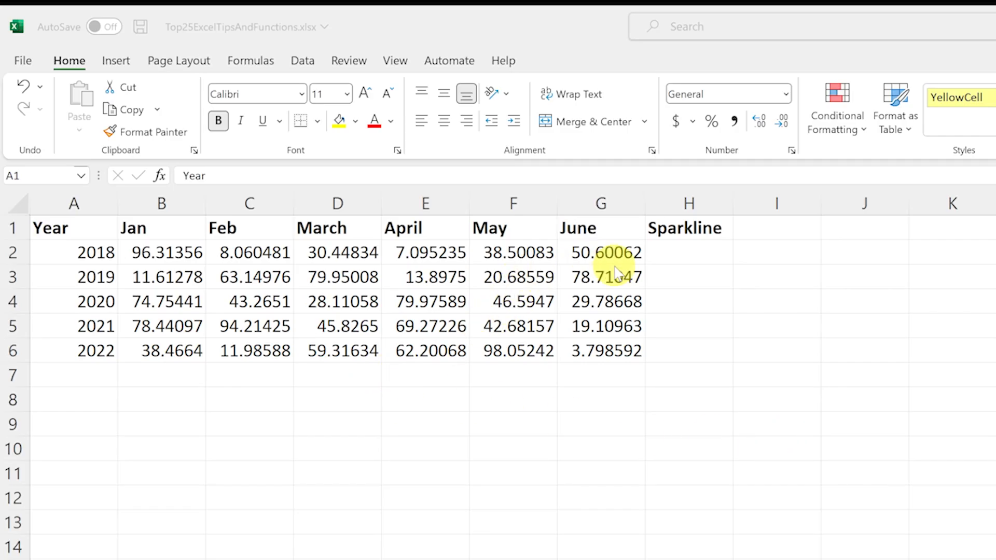
Insert a line sparkline in cell H2 using the 2018 monthly data in B2:G2.
click(701, 258)
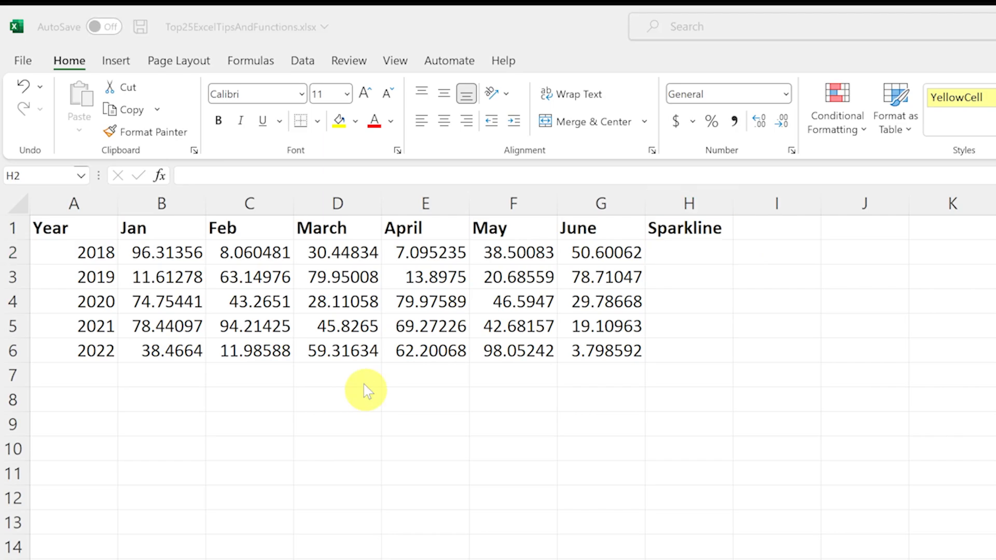
click(669, 253)
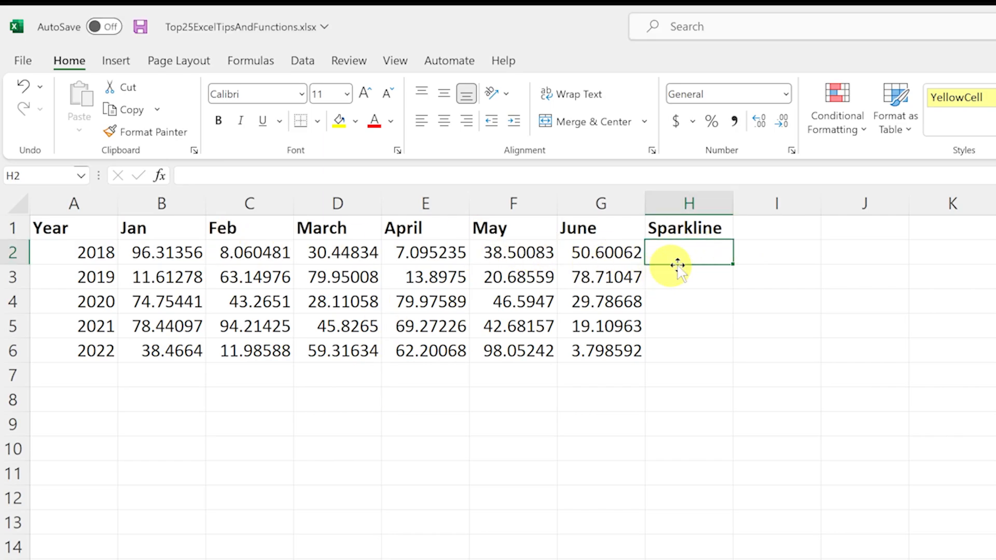
click(115, 61)
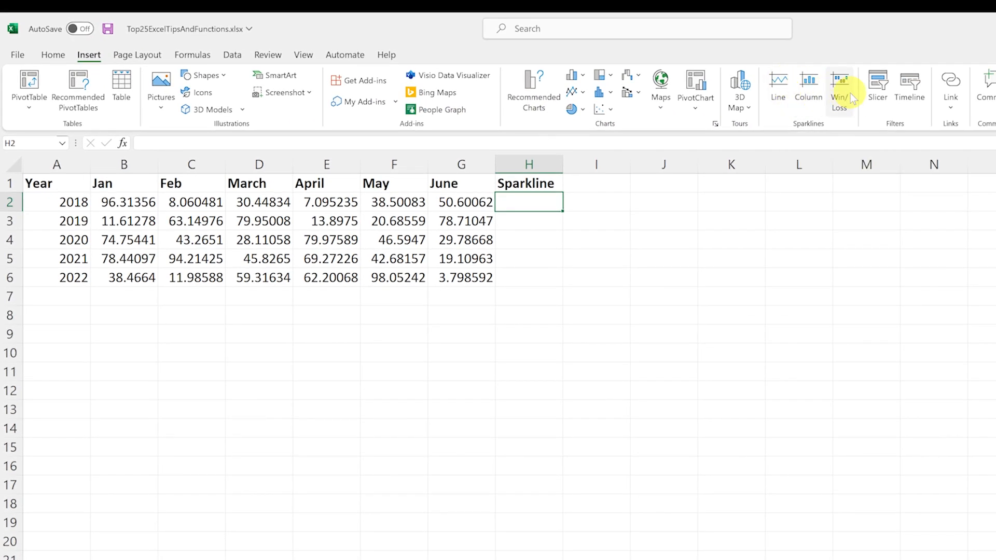
click(787, 93)
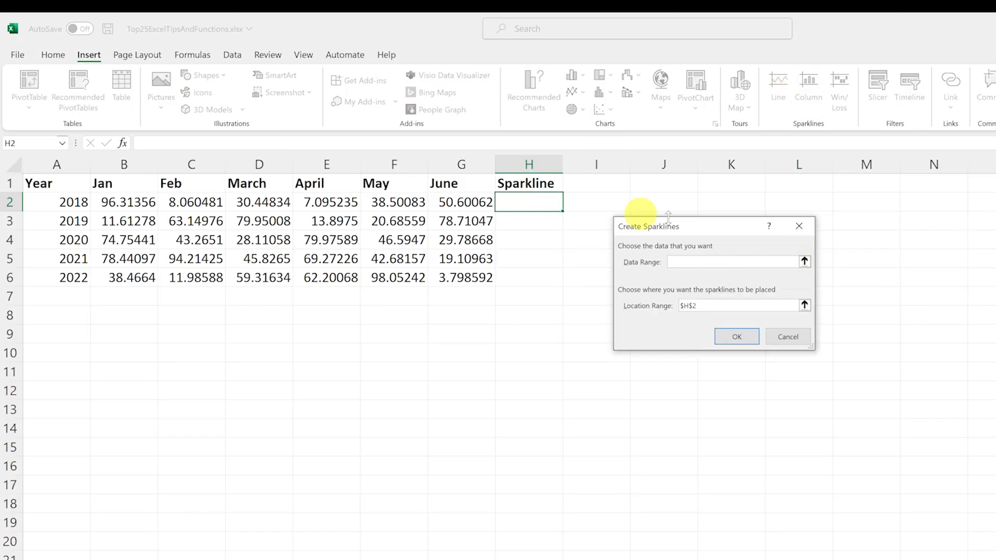
click(804, 262)
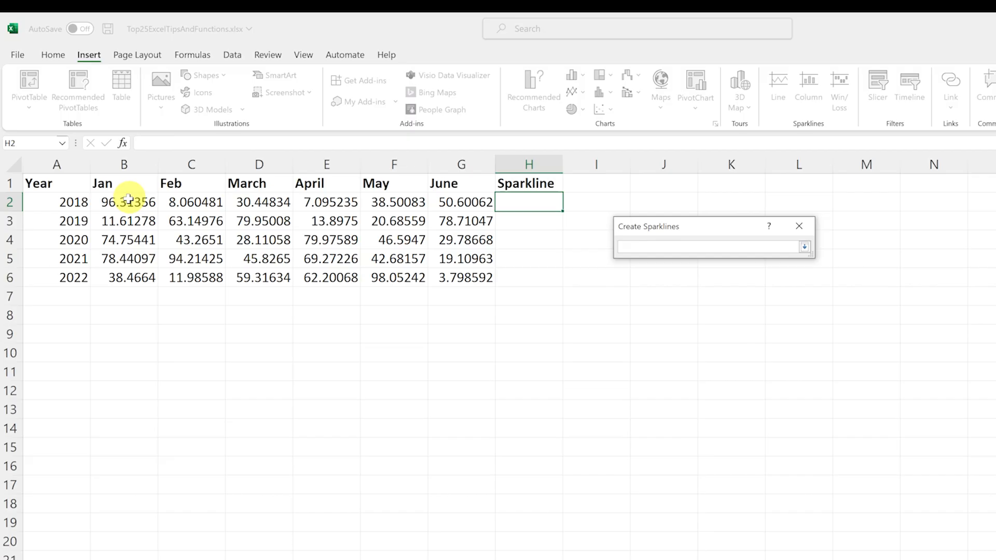
drag(126, 202, 463, 202)
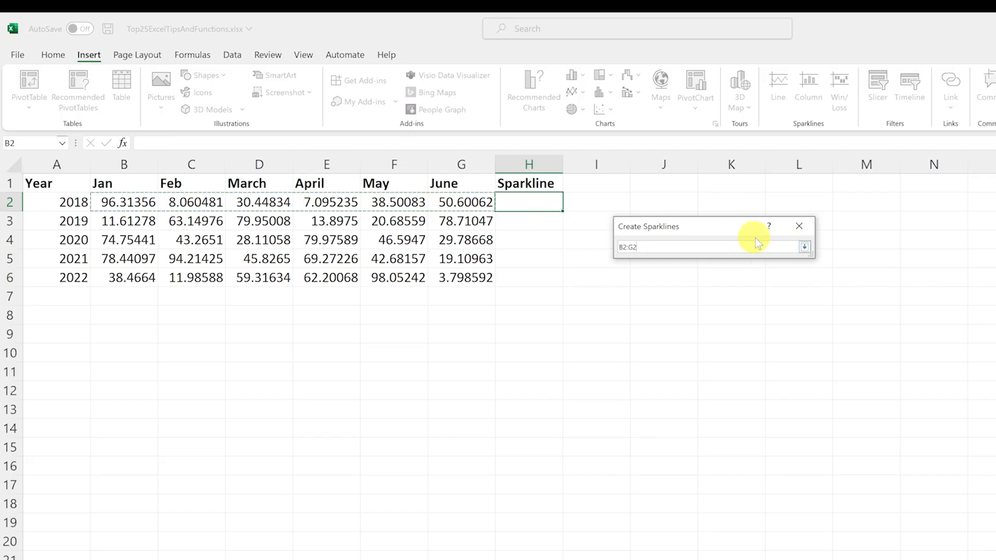
click(804, 247)
click(739, 337)
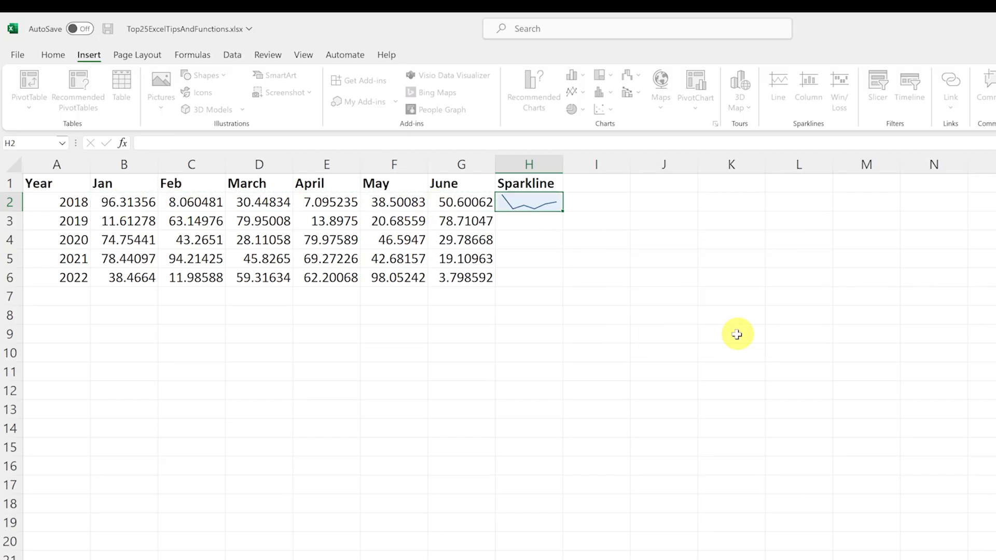
Fill the sparkline from H2 down to H6 to cover the years 2019 to 2022.
click(511, 240)
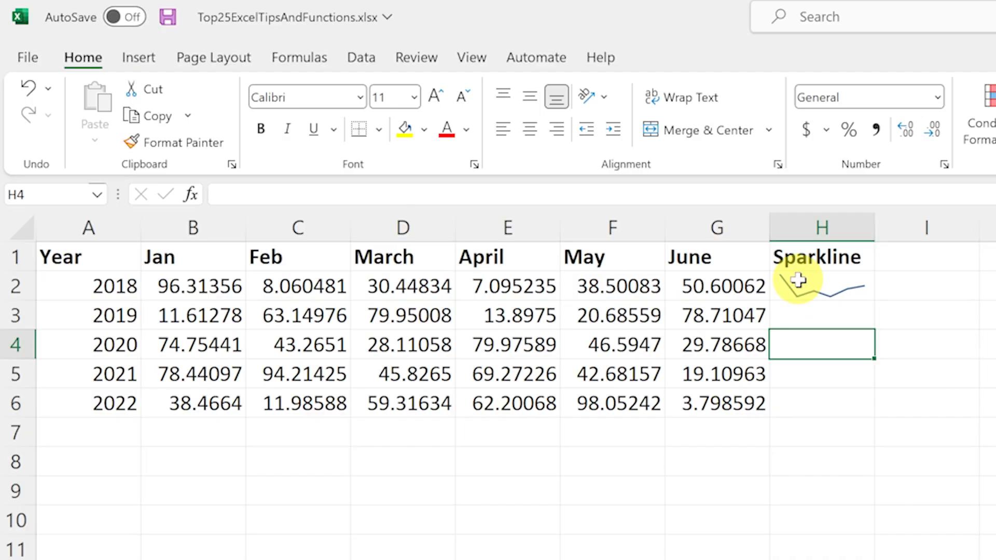
click(798, 280)
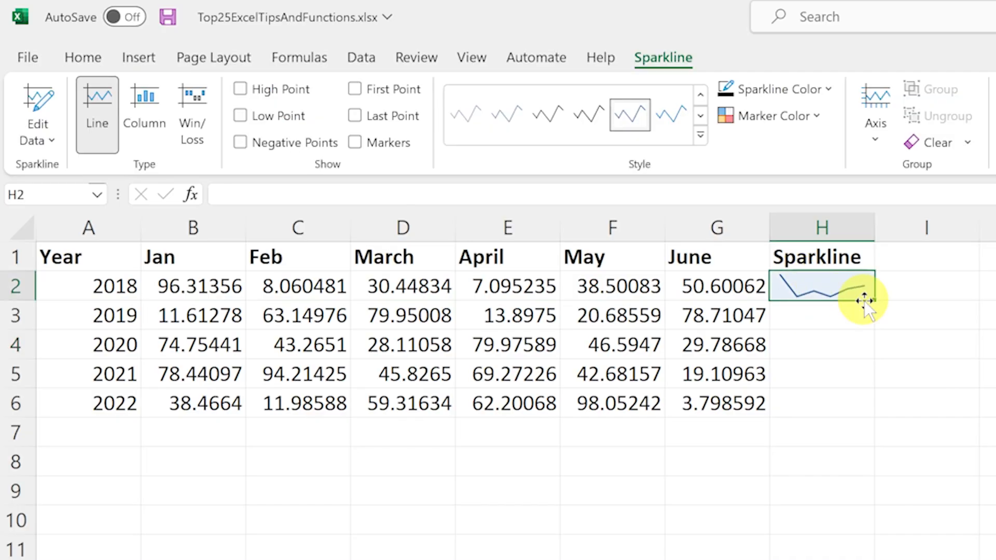
drag(876, 300, 878, 402)
click(789, 493)
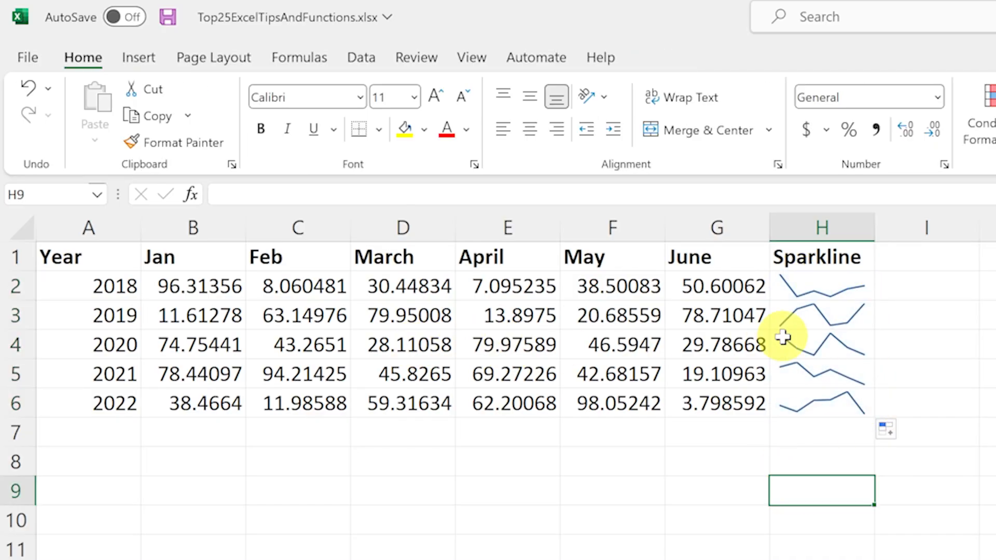
click(985, 344)
click(833, 367)
click(938, 351)
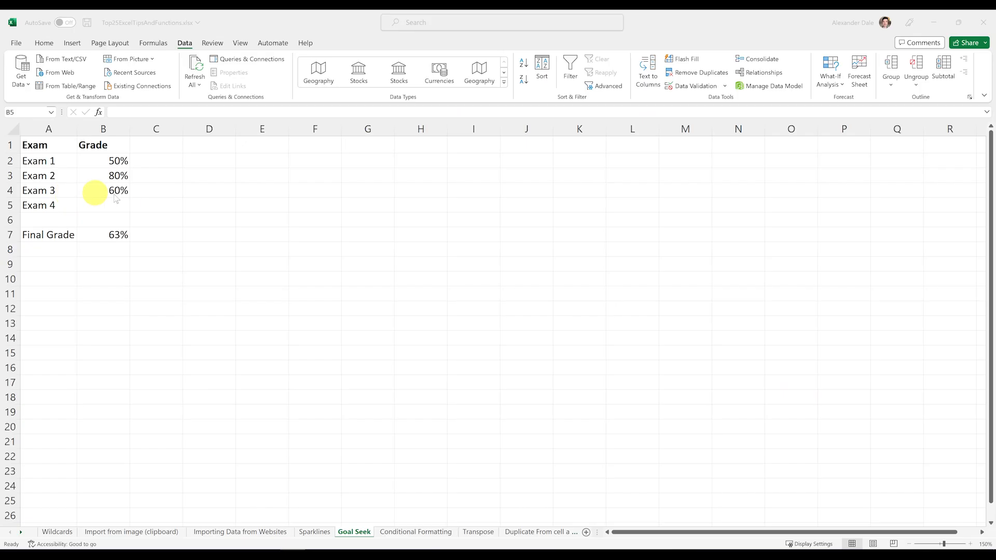
Inspect the formula and source range behind the Final Grade in cell B7, leaving it unedited.
click(115, 201)
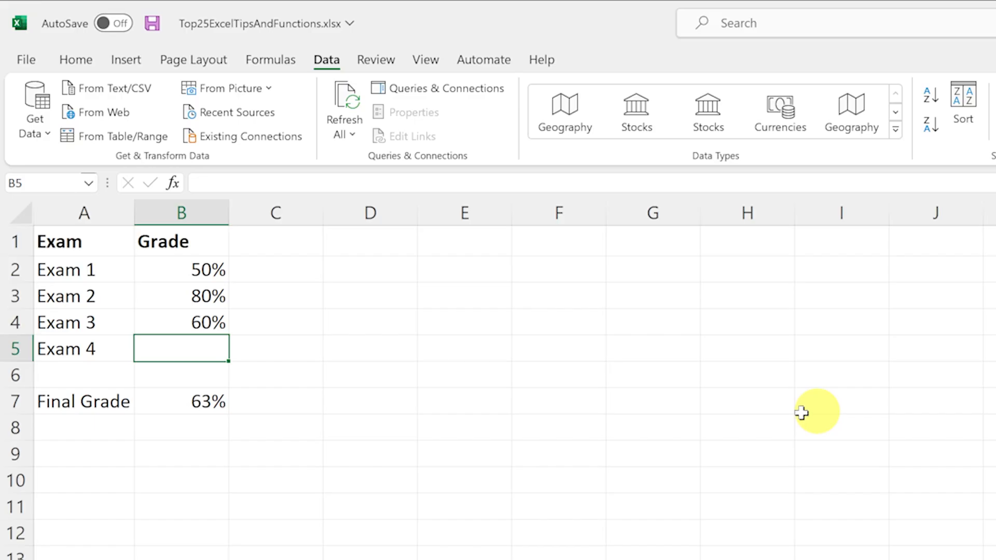
click(143, 230)
click(203, 351)
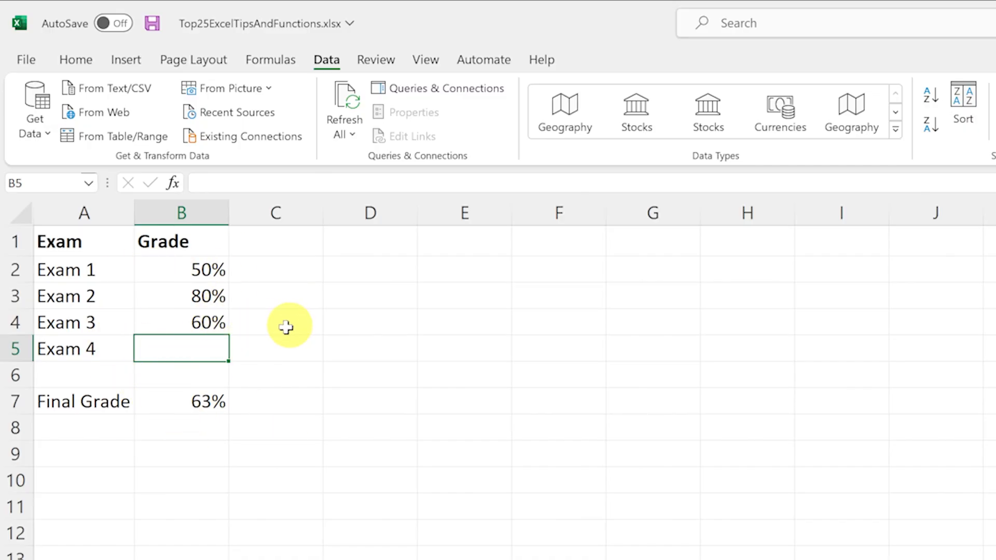
click(177, 403)
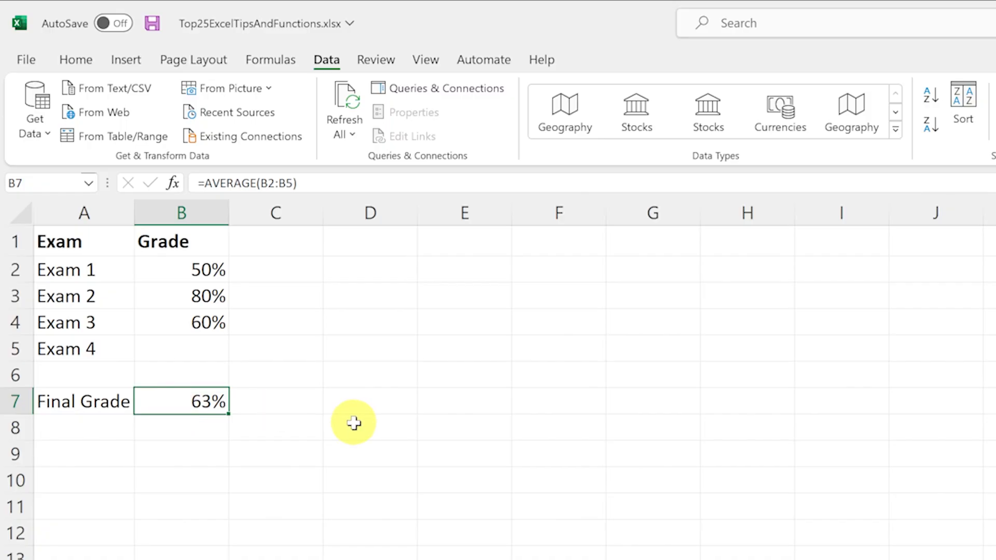
click(306, 183)
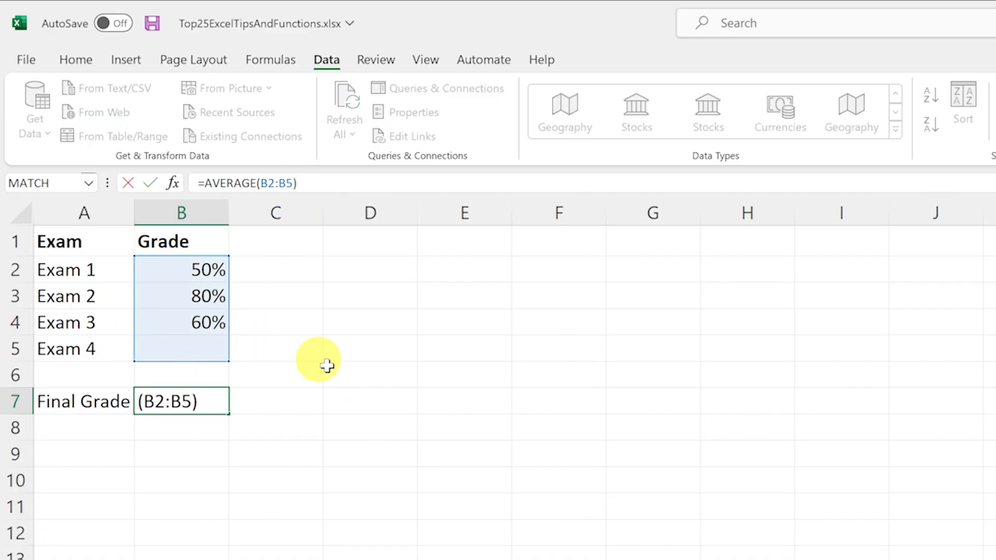
key(Escape)
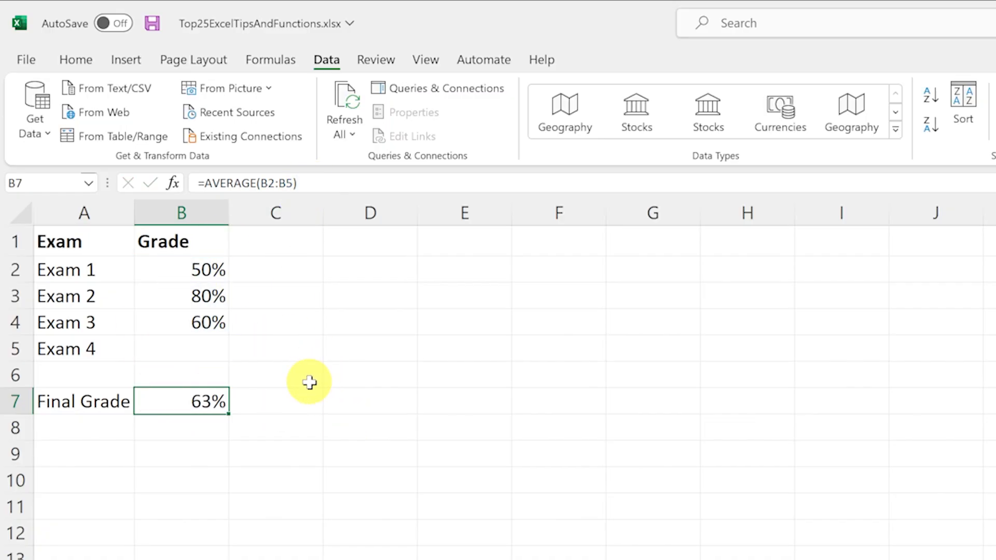
Run Goal Seek to bring the Final Grade in B7 to 0.7 by changing the Exam 4 grade in B5, and keep the solution.
click(198, 340)
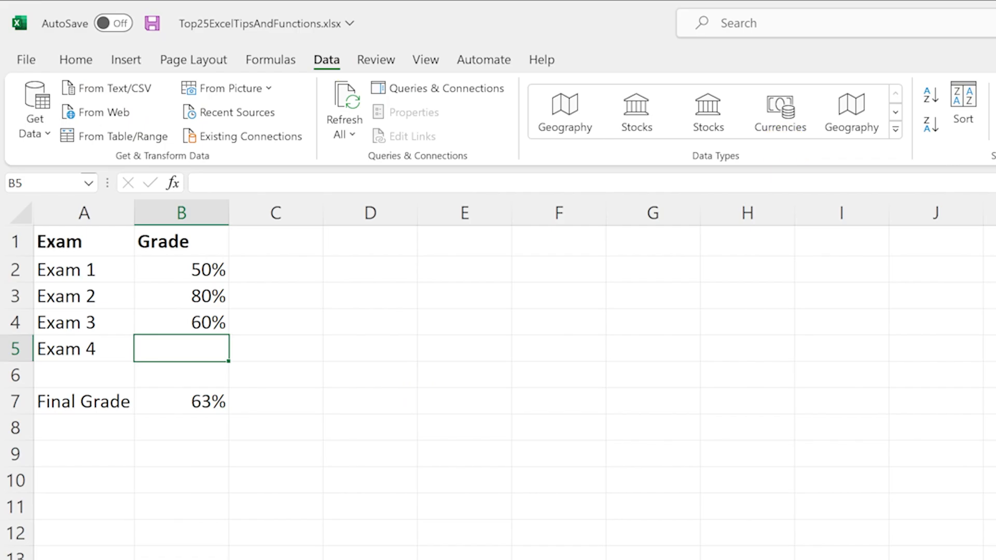
click(664, 114)
click(690, 178)
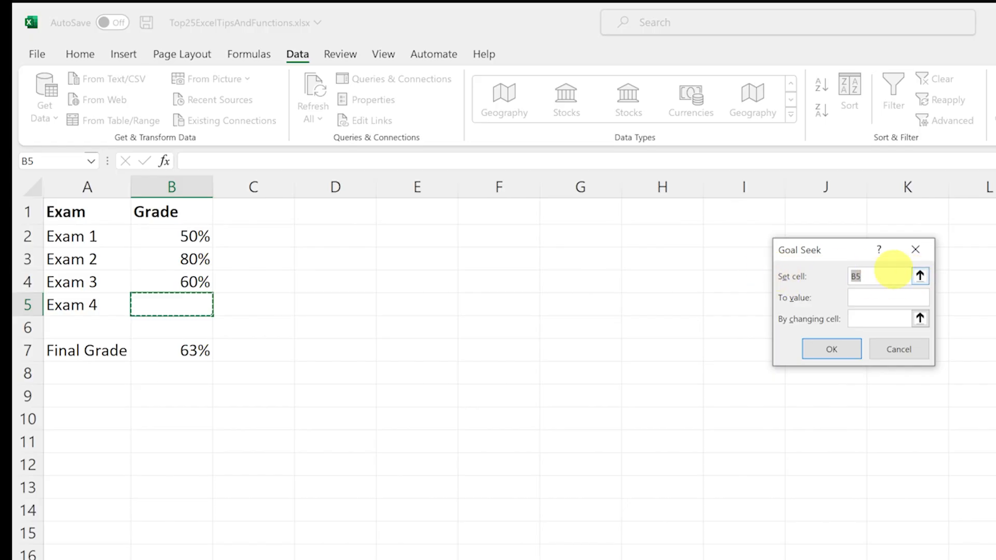
click(921, 276)
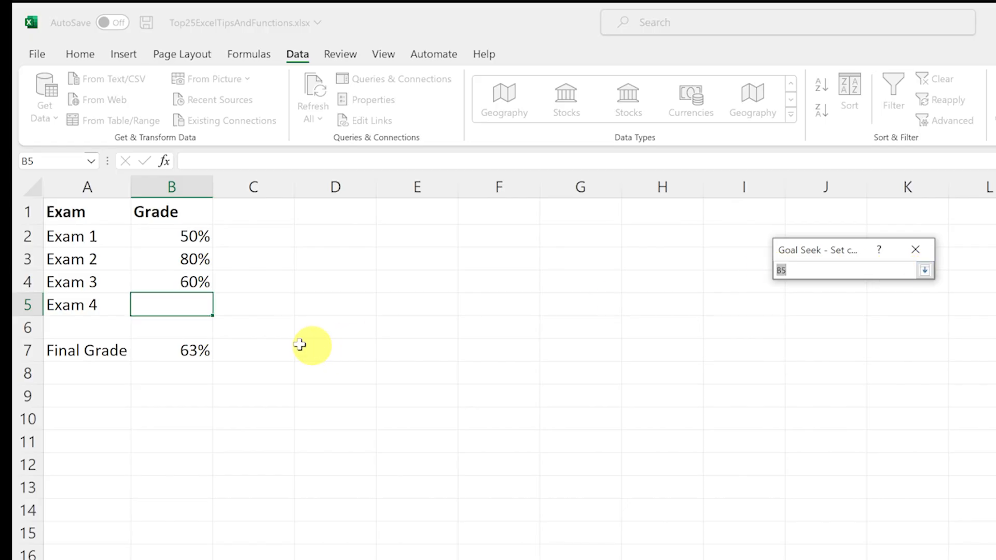
click(181, 353)
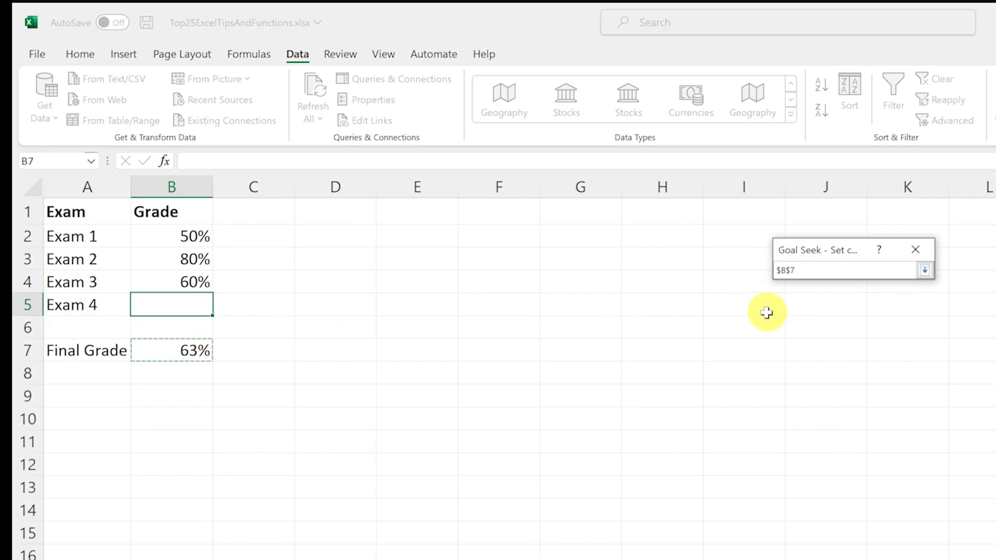
click(925, 270)
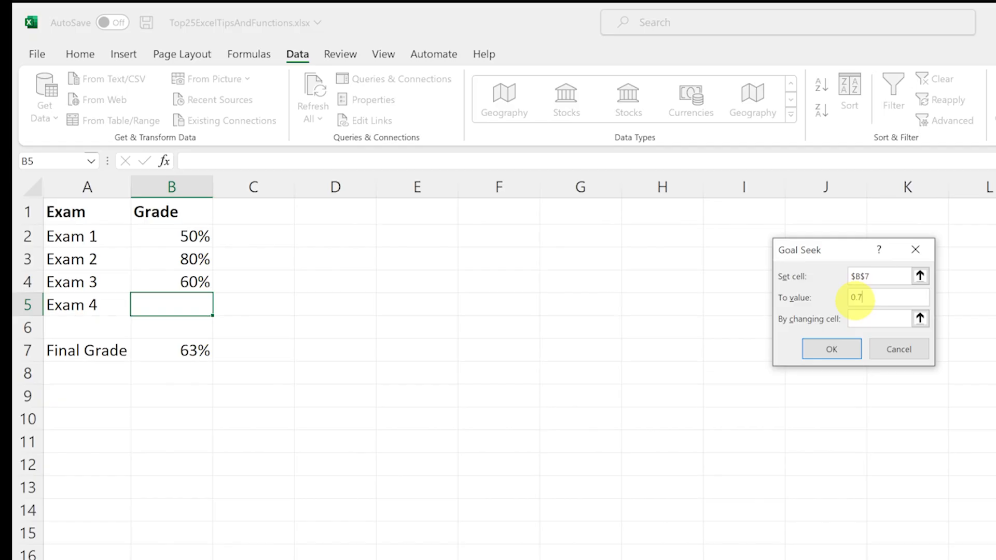
click(920, 318)
click(183, 304)
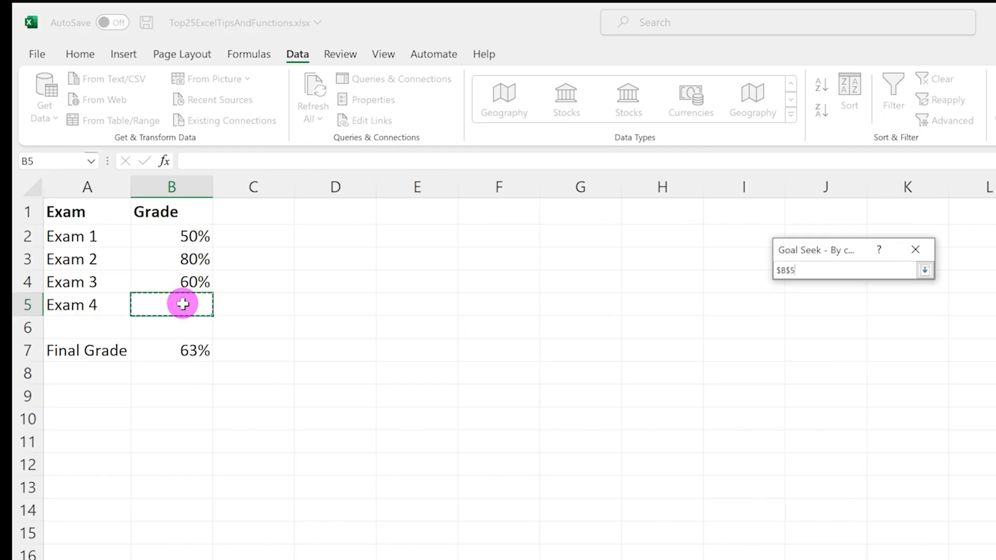
click(925, 270)
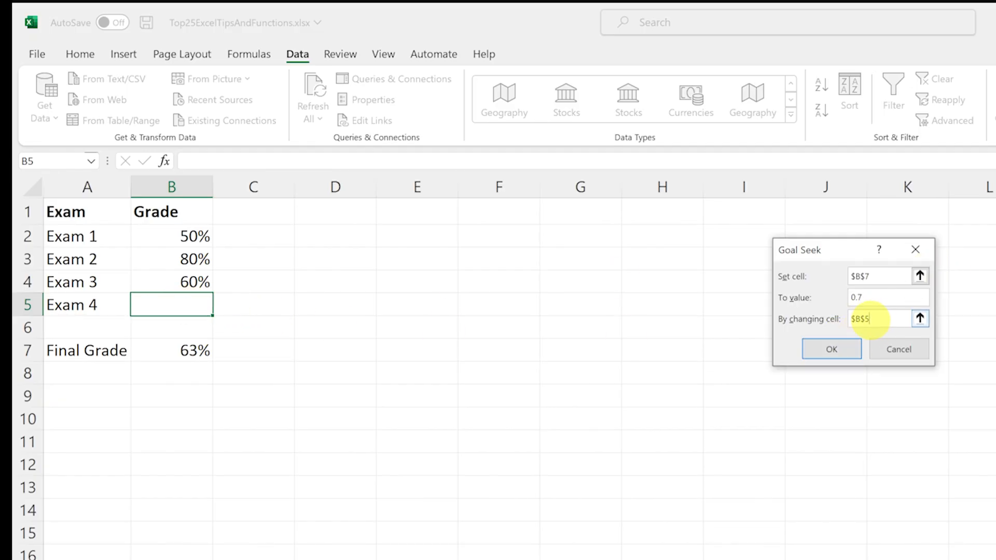
click(832, 350)
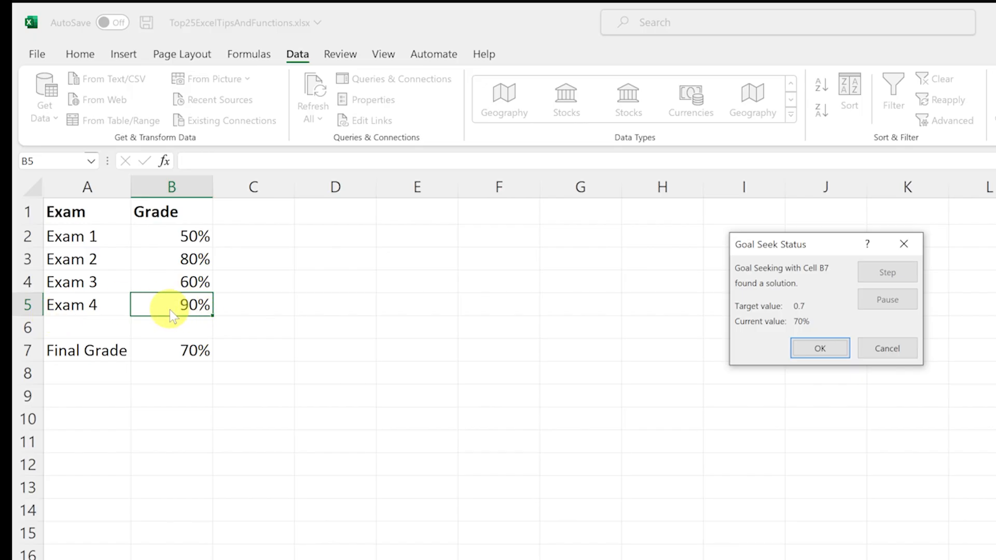
click(818, 349)
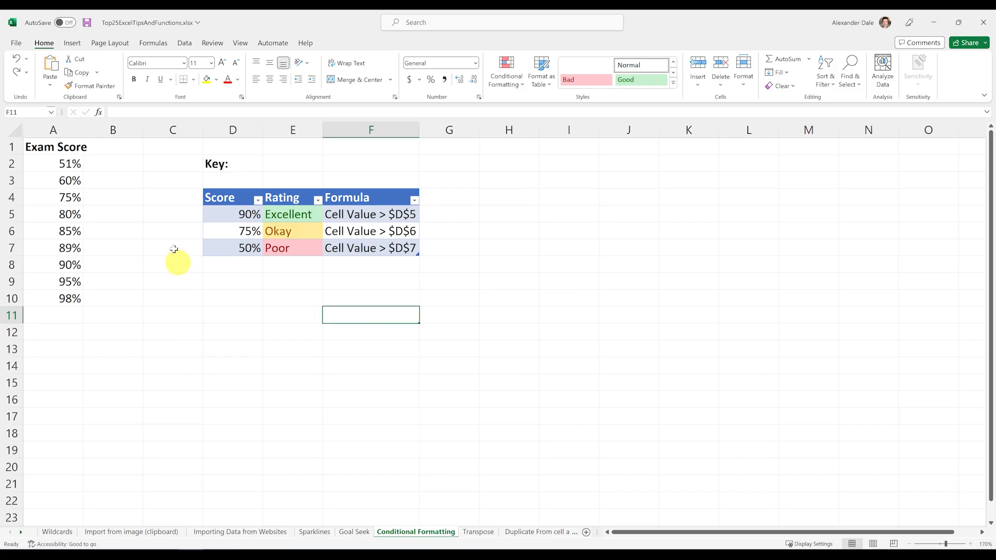
Add a Greater Than conditional formatting rule to the exam scores from A2 down, using =$D$7 and Light Red Fill with Dark Red Text.
click(152, 224)
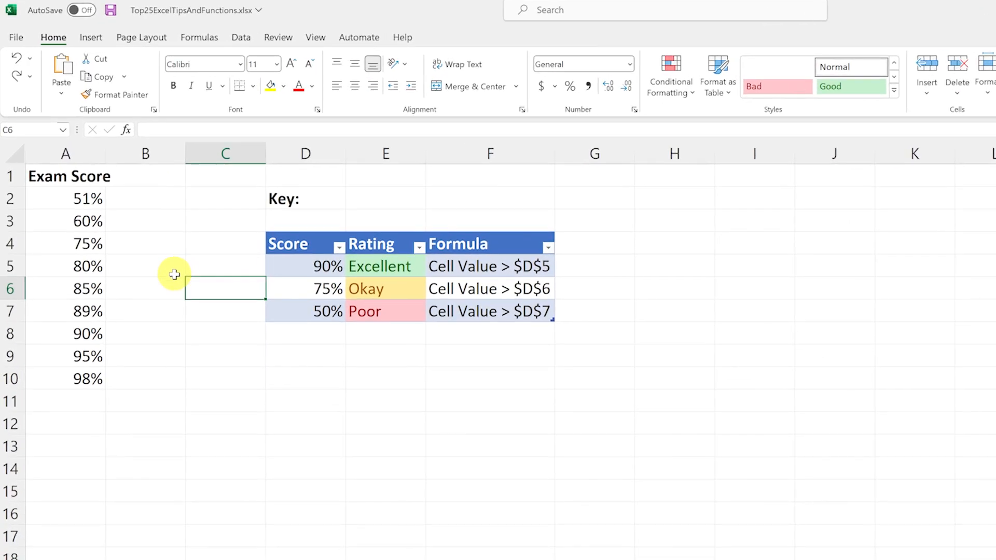
click(145, 288)
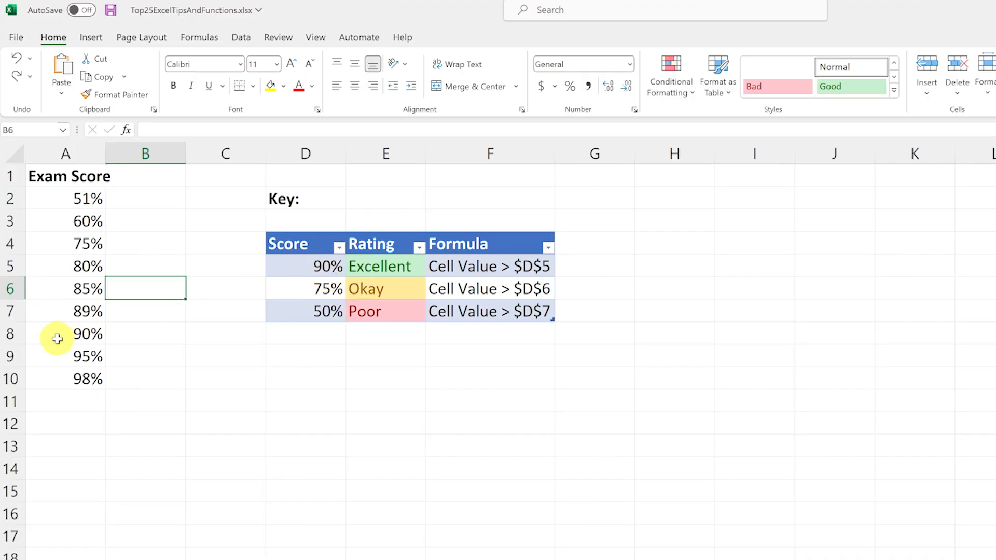
drag(67, 199, 67, 557)
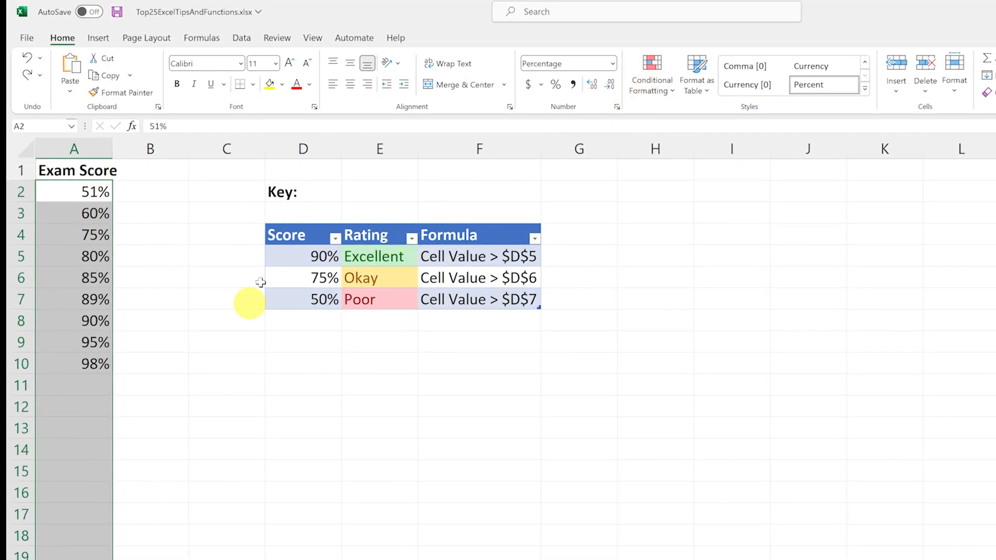
click(664, 67)
mouse_move(701, 126)
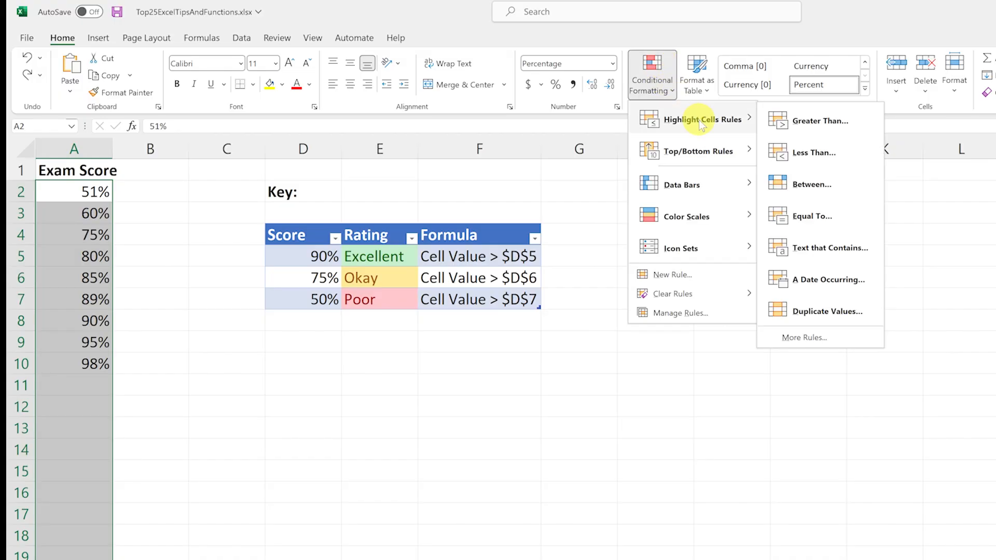
click(806, 123)
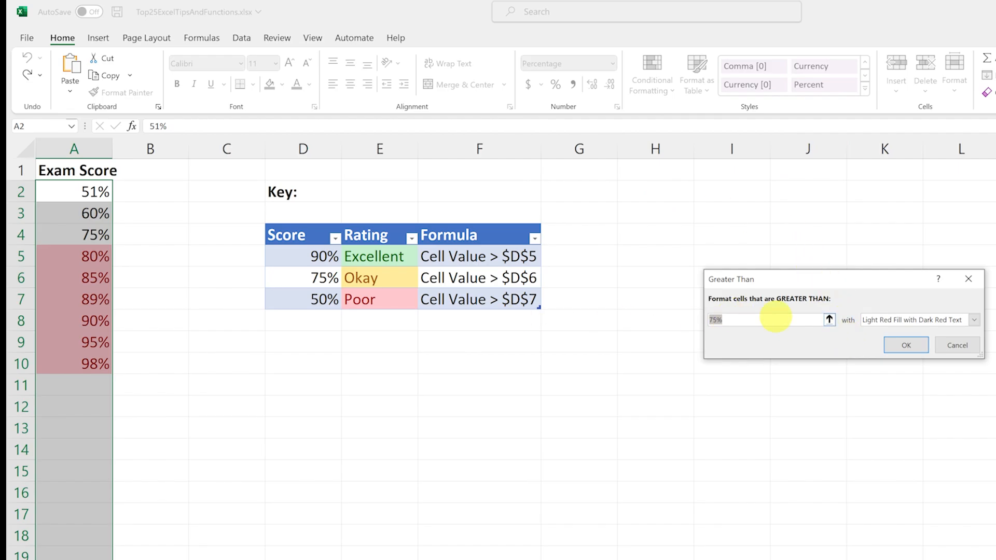
click(829, 319)
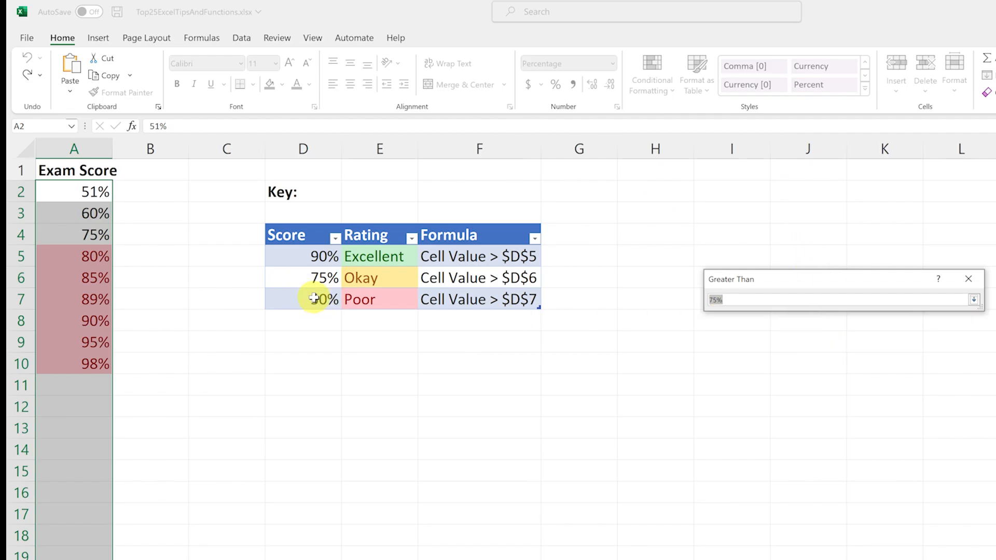
click(314, 299)
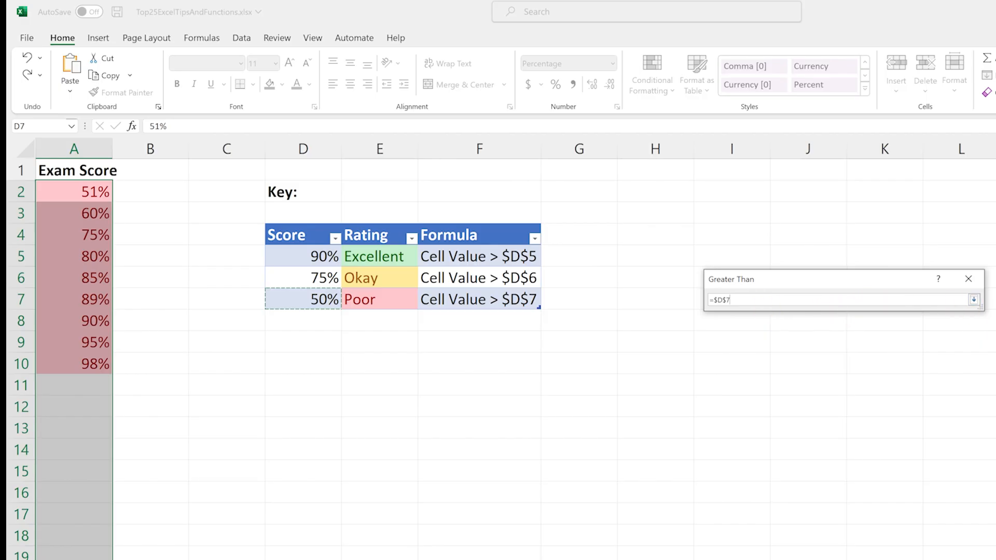
click(974, 301)
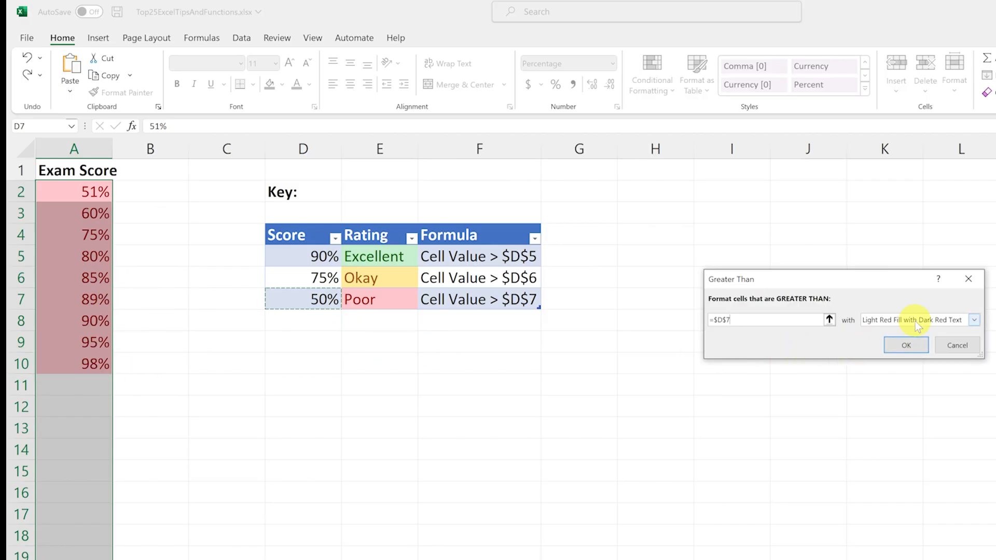
click(908, 347)
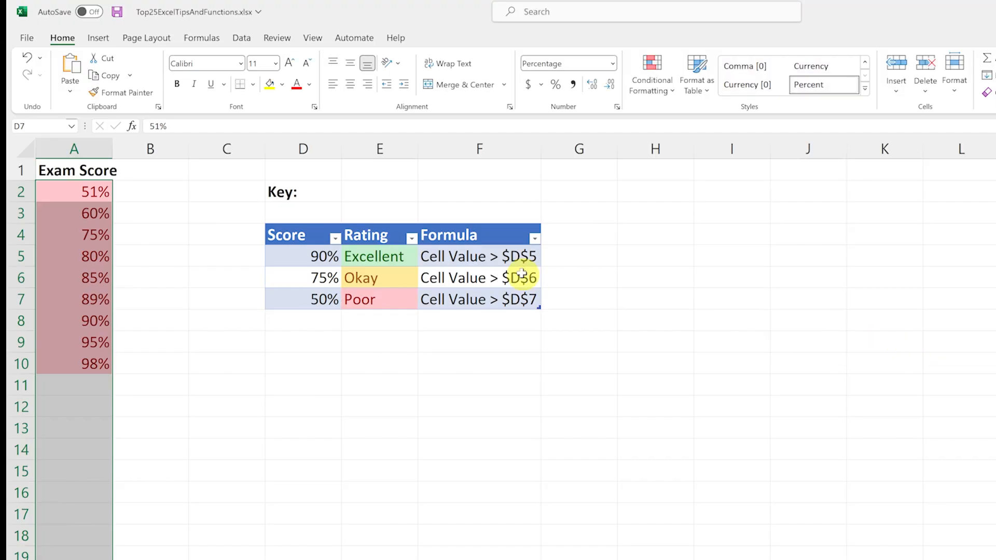
Add a second Greater Than rule to the exam scores, using =$D$6 and Yellow Fill with Dark Yellow Text.
click(654, 70)
mouse_move(681, 124)
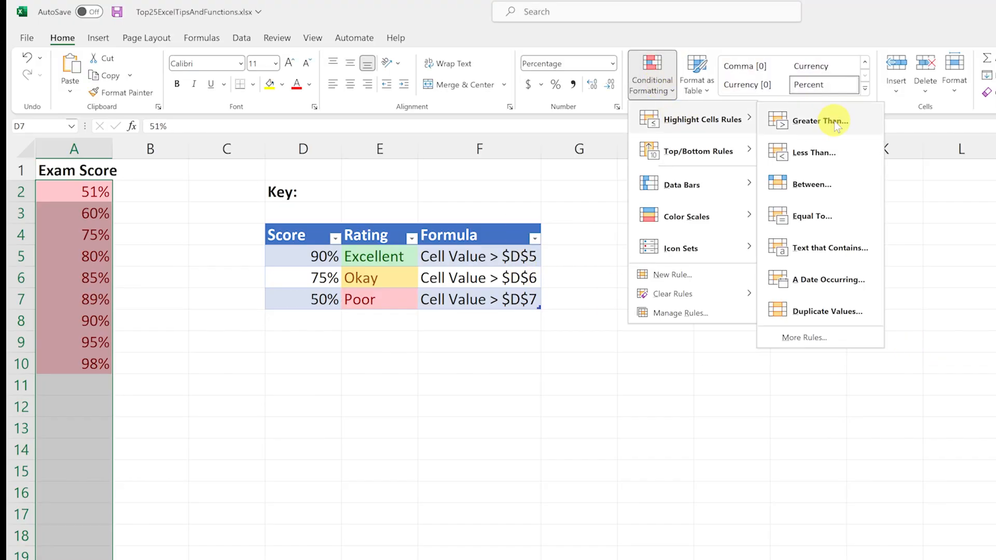
click(836, 126)
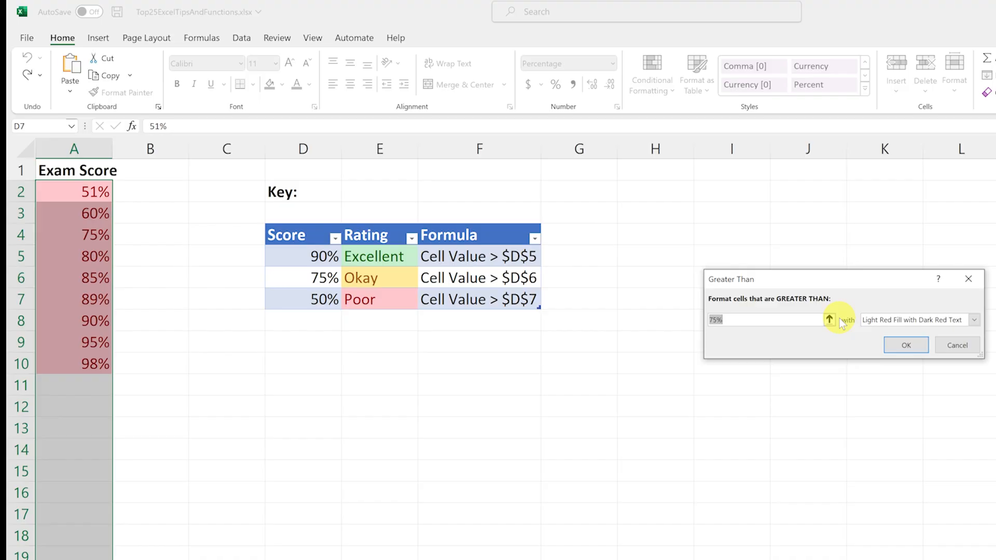
click(829, 319)
click(320, 278)
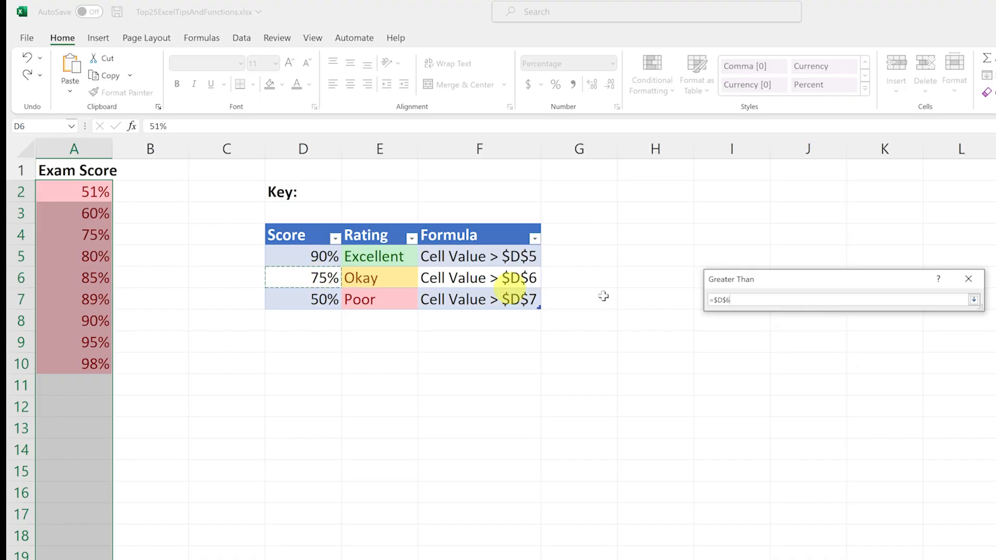
click(974, 299)
click(974, 320)
click(903, 339)
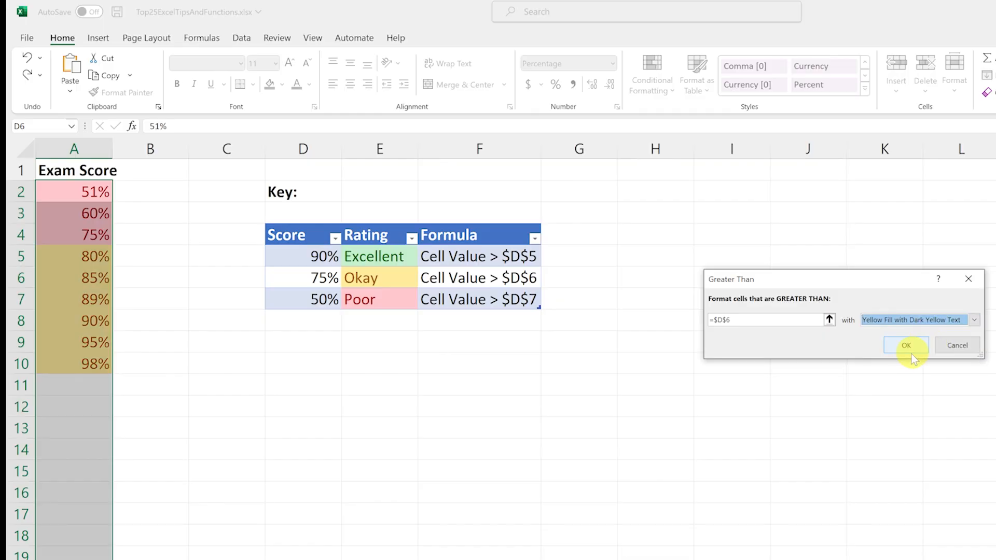
click(913, 347)
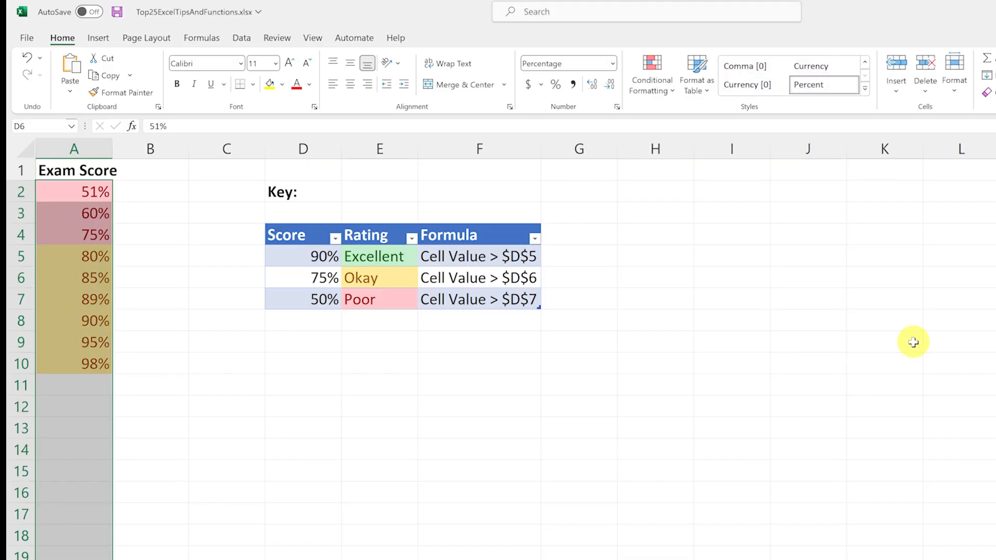
Add a third Greater Than rule to the exam scores, using =$D$5 and a green fill with dark green text.
click(653, 80)
mouse_move(674, 119)
click(791, 123)
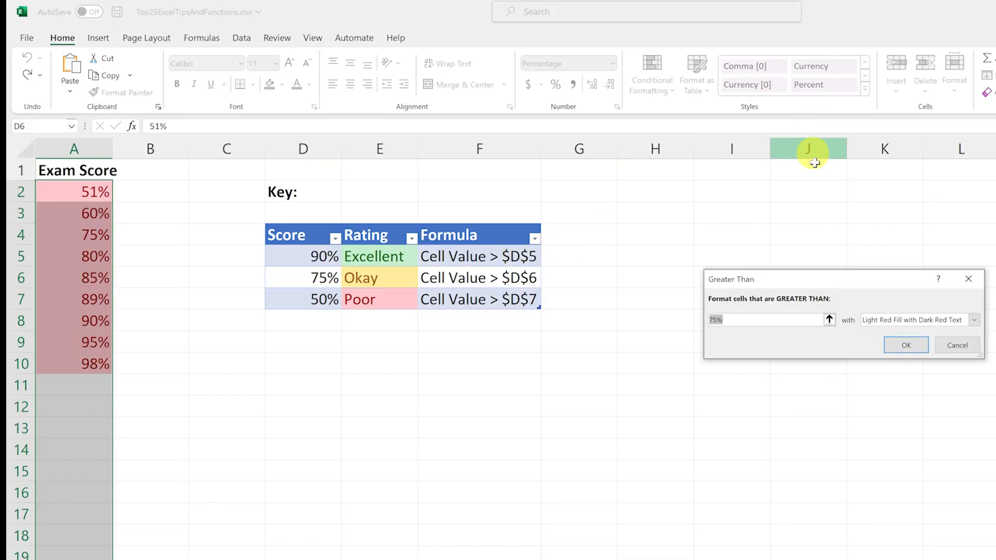
click(828, 320)
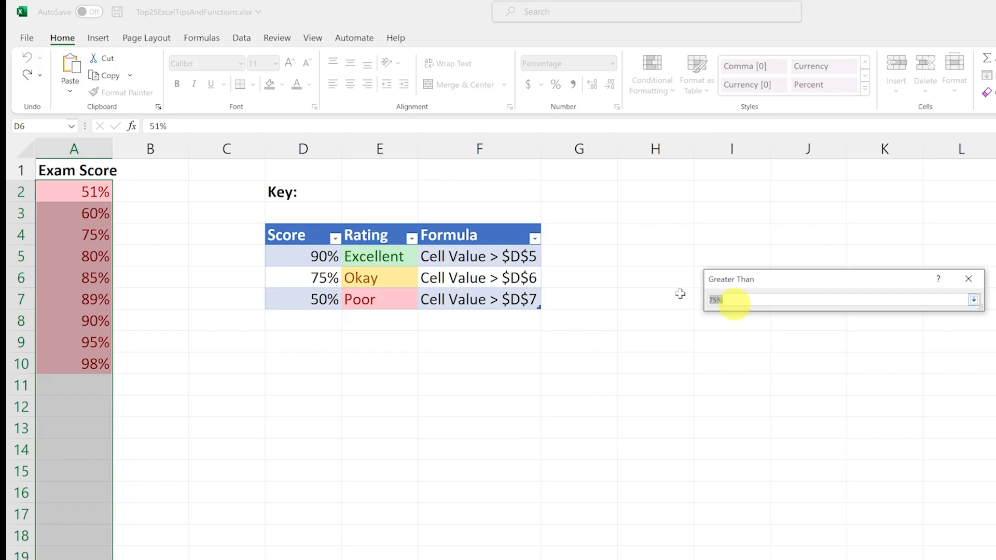
click(315, 255)
click(974, 300)
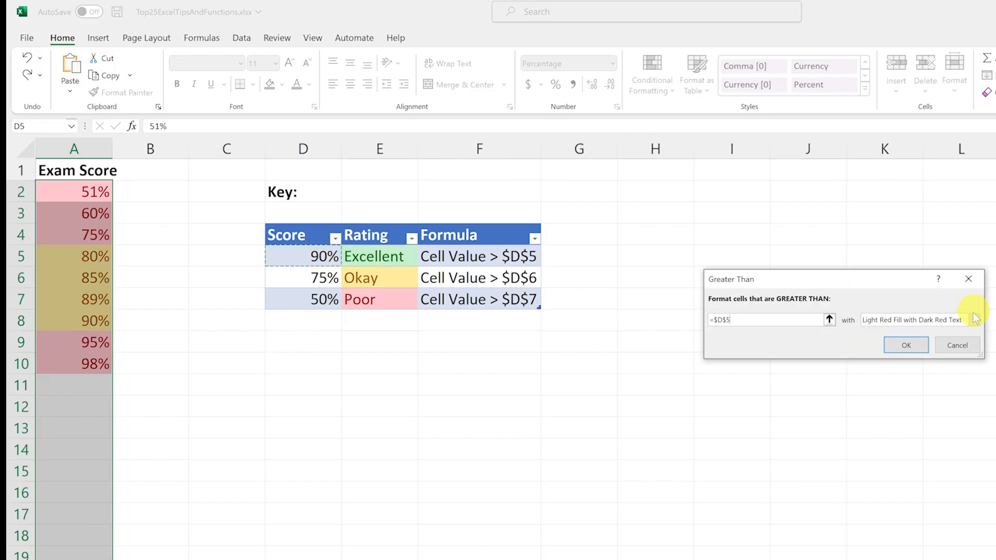
click(975, 318)
click(918, 349)
click(906, 345)
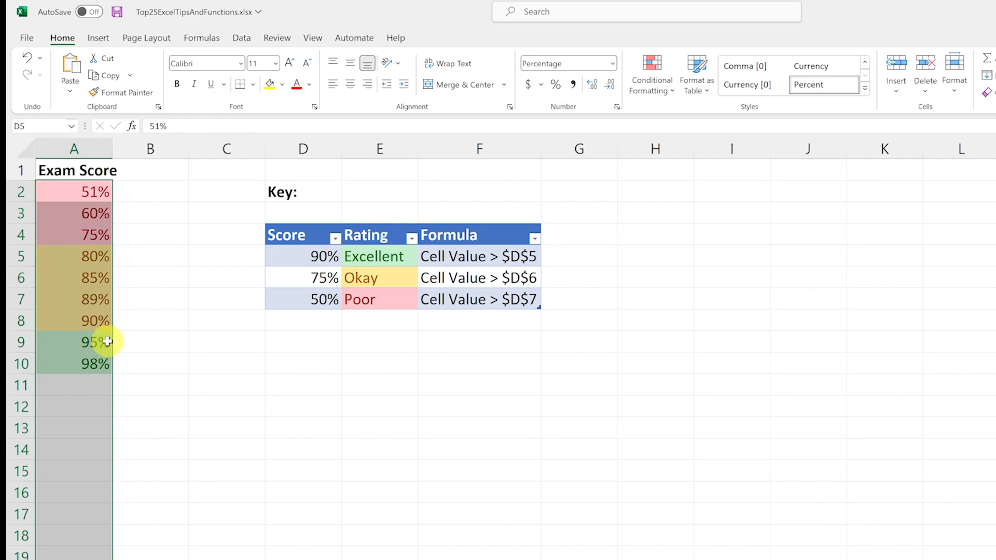
click(130, 343)
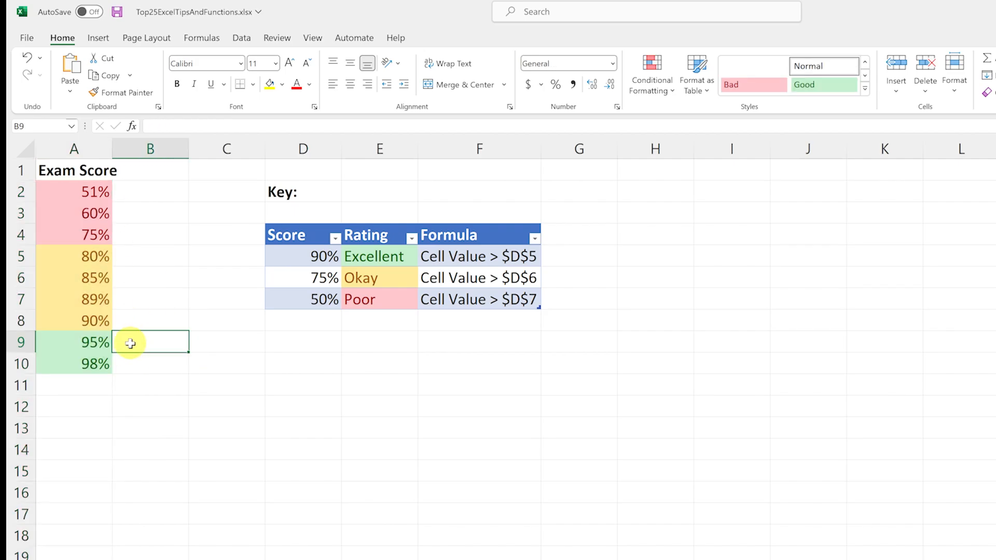
Set the Okay rating's score threshold in D6 to 59%.
click(295, 282)
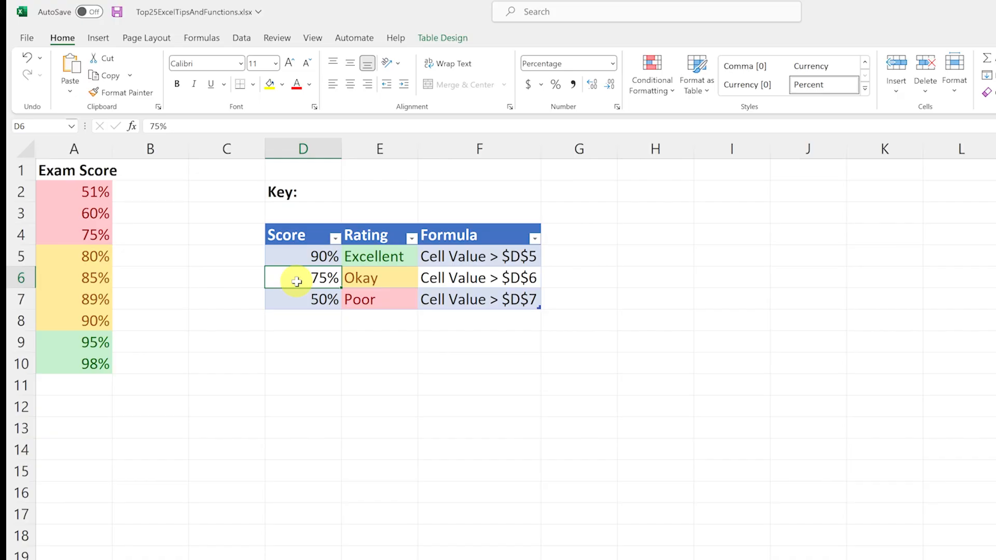
text(59)
key(Return)
click(296, 281)
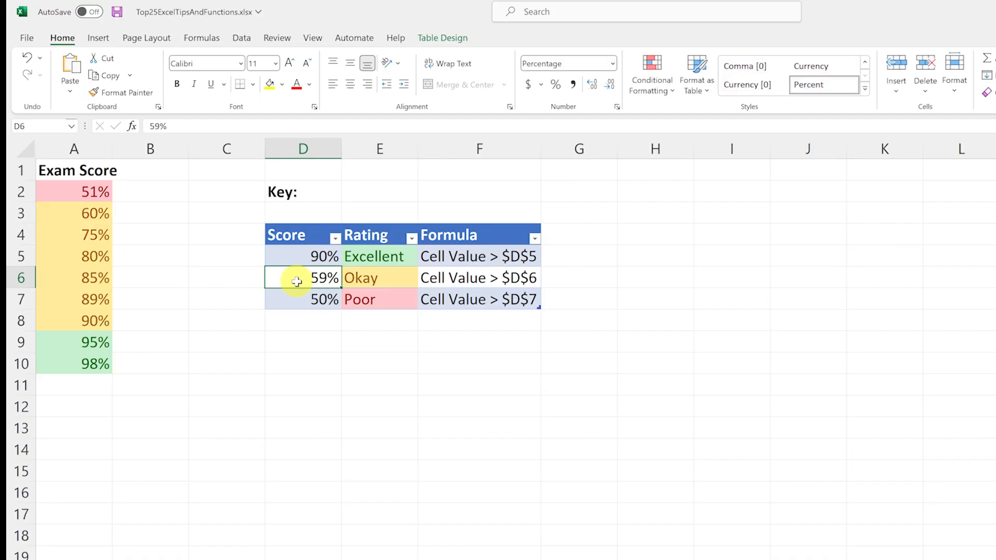
Set the key's score thresholds to 75% for Okay in D6 and 96% for Excellent in D5.
text(75)
key(Return)
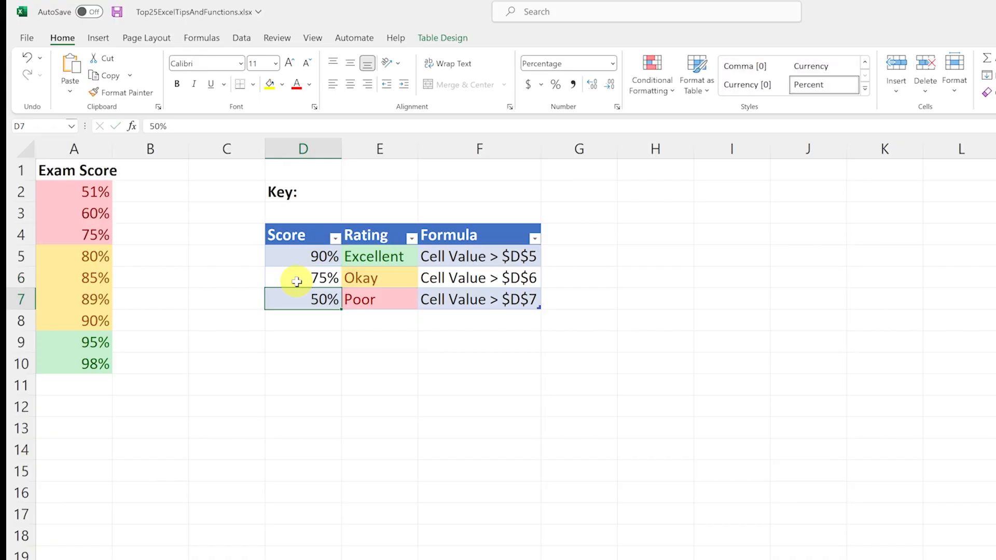
key(Up)
key(Up)
text(96)
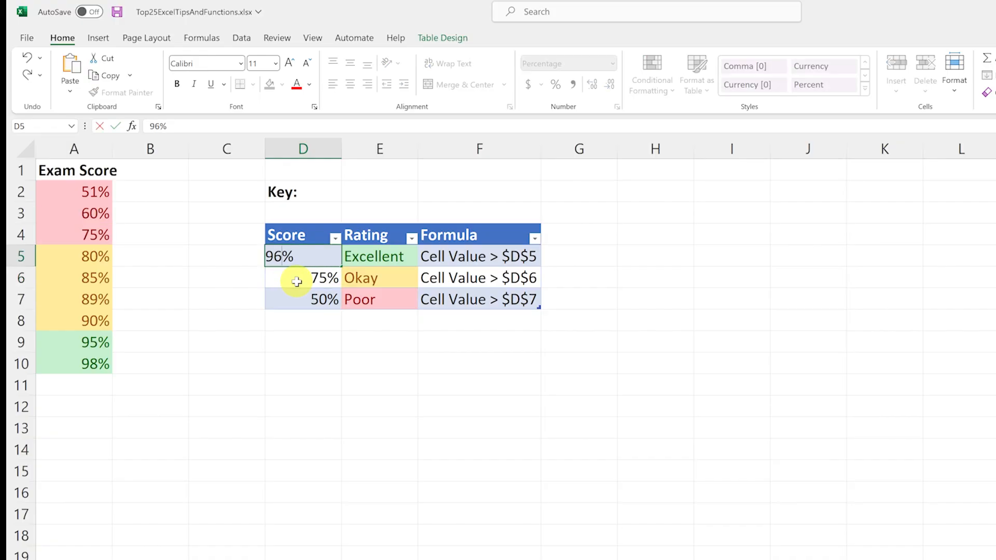
key(Return)
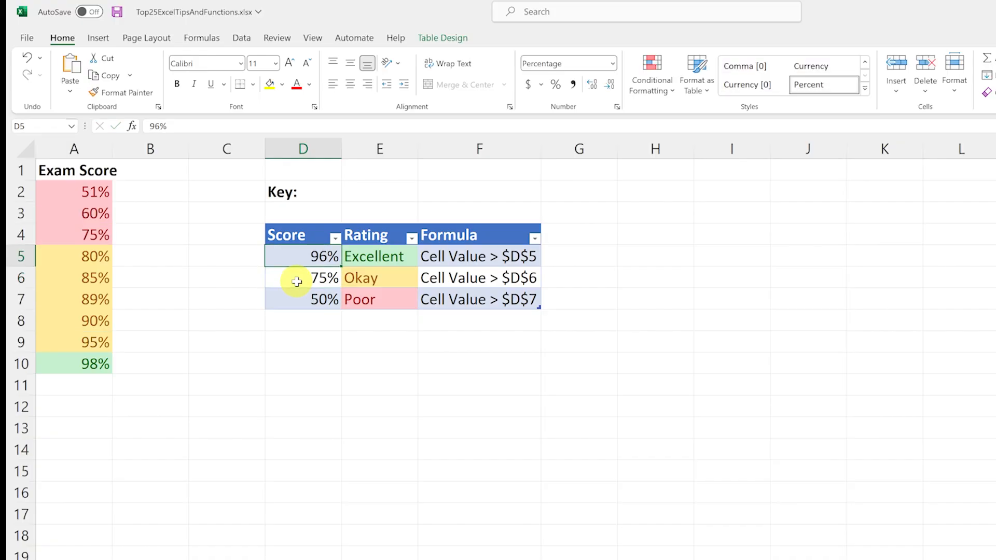
Set the Excellent threshold in D5 to 85%, and check the exam scores highlighted green in A7:A10.
text(85)
key(Return)
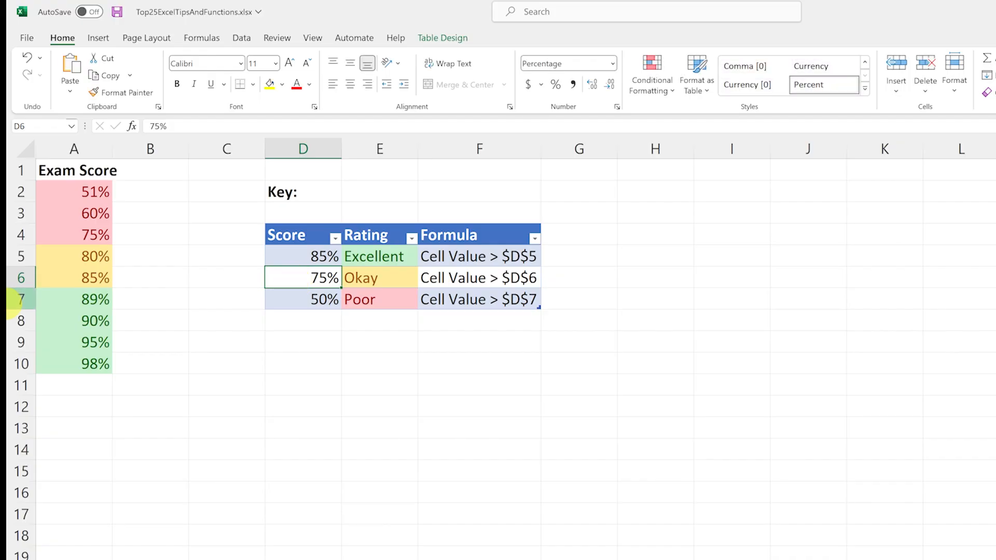
click(78, 414)
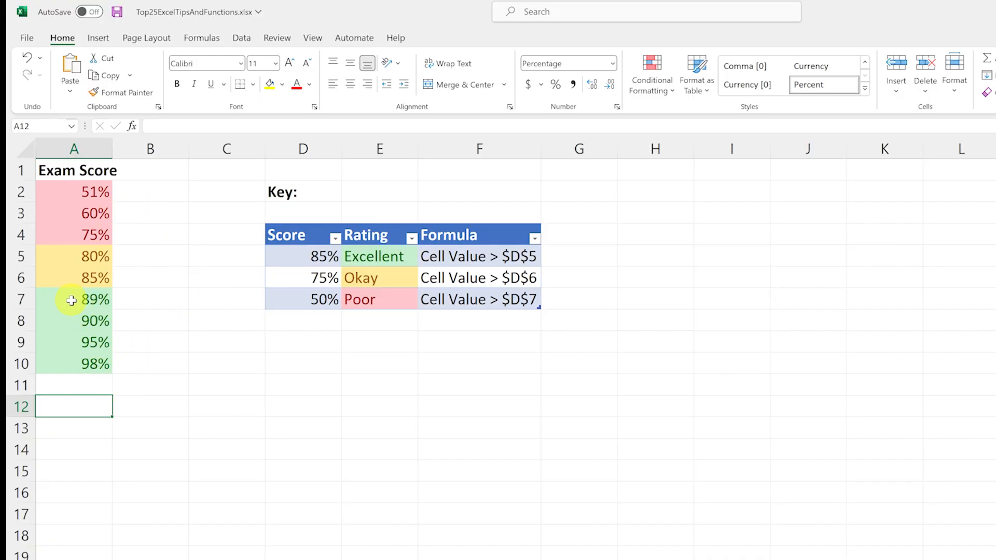
drag(71, 301, 73, 367)
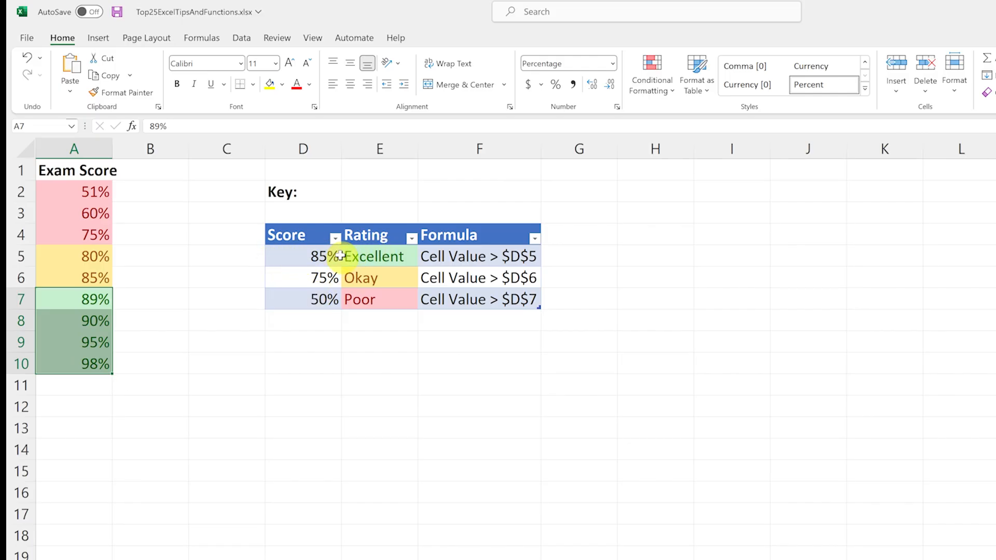
click(178, 388)
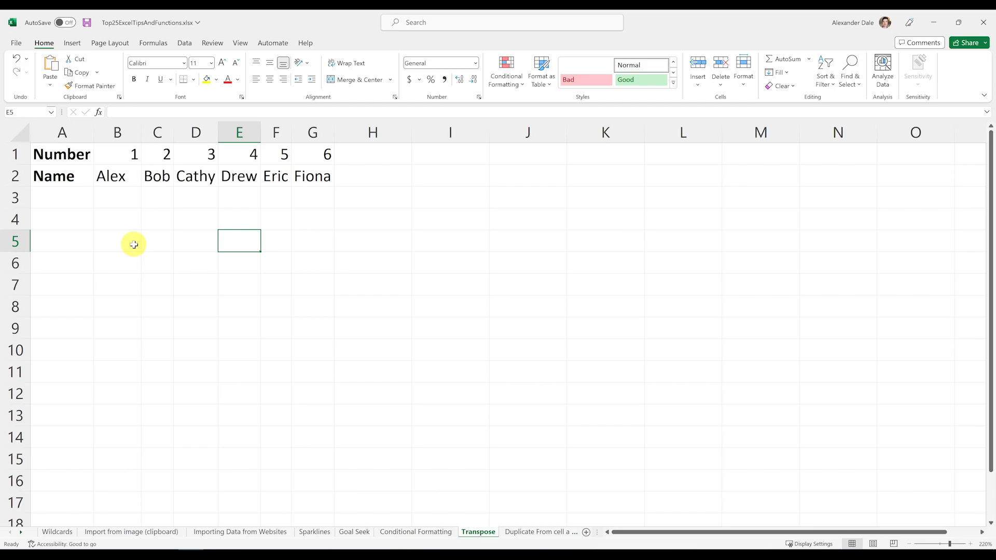
Copy the Number and Name rows in A1:G2 on the Transpose sheet and paste them transposed starting at A4.
click(60, 163)
key(ctrl+a)
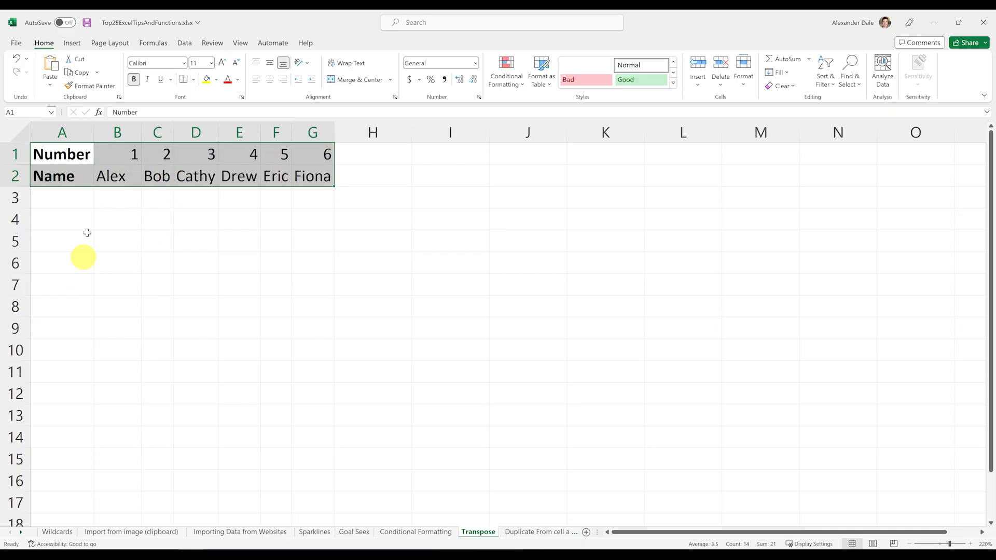
right_click(89, 178)
click(157, 223)
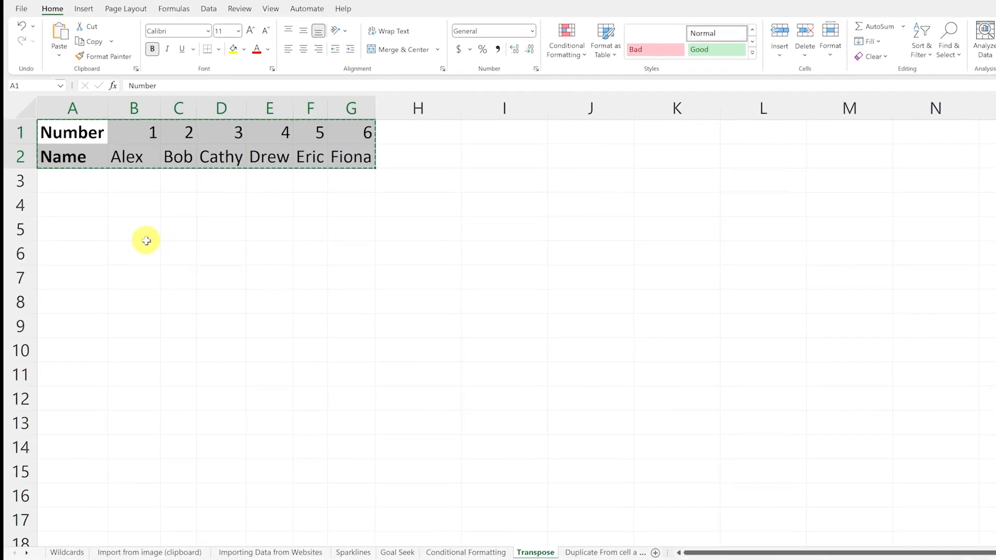
right_click(54, 222)
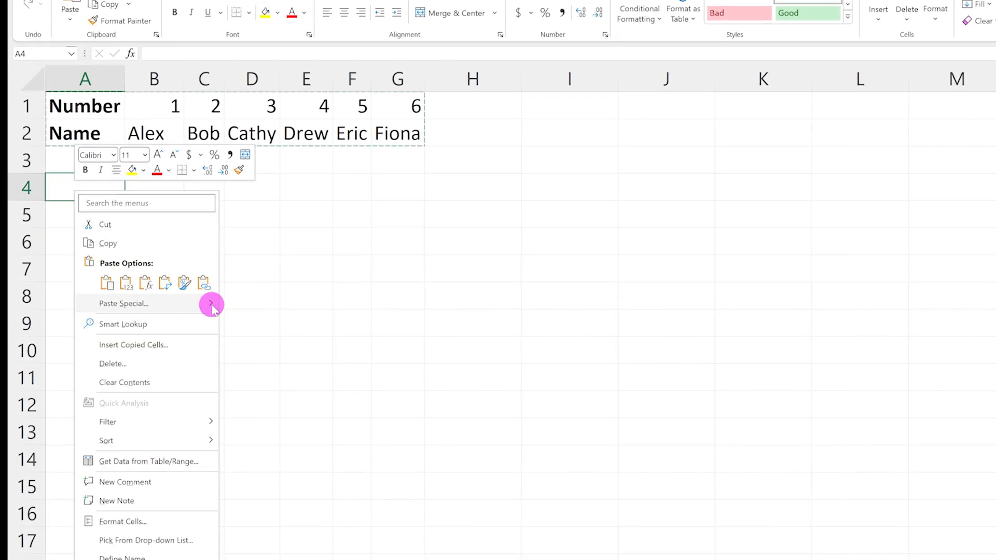
click(211, 305)
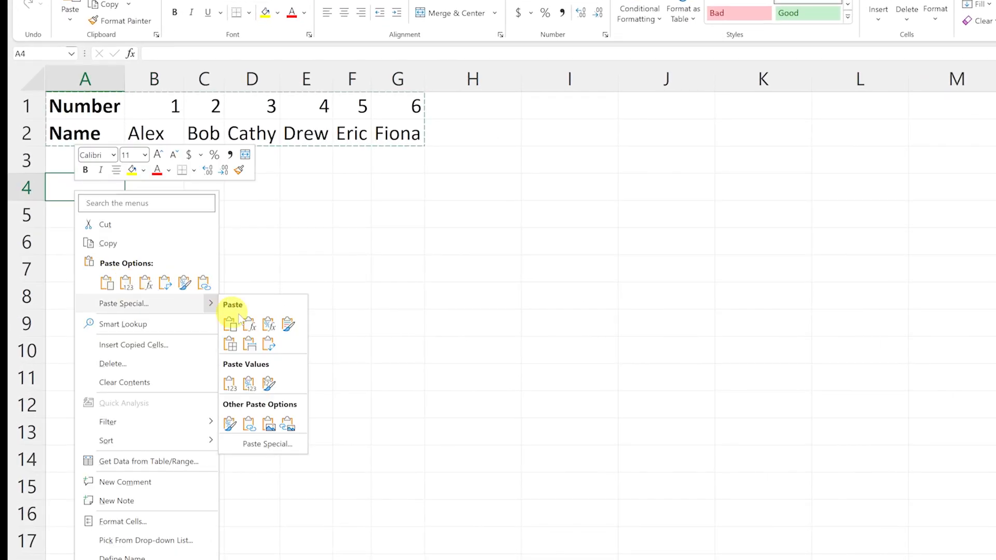
click(265, 348)
click(264, 276)
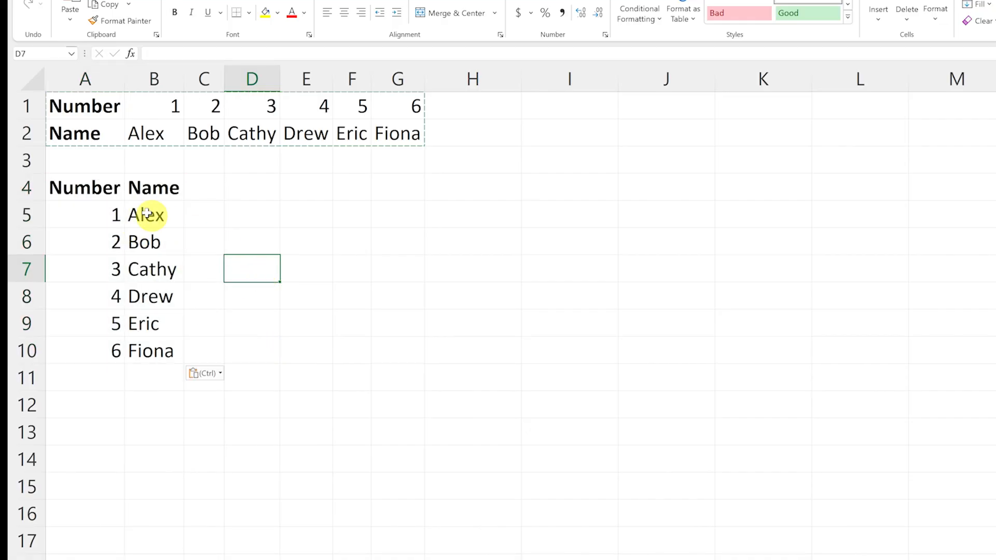
drag(85, 190, 136, 338)
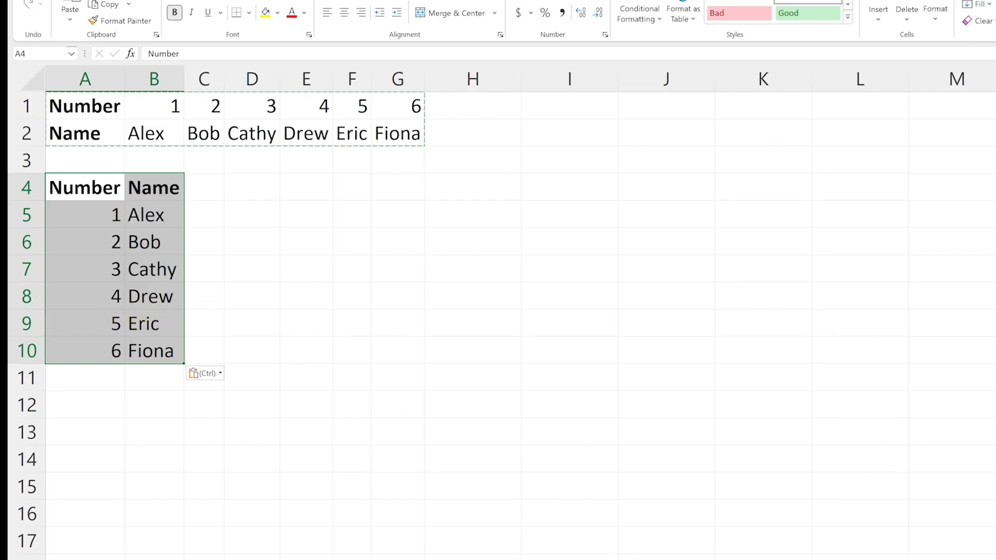
click(300, 319)
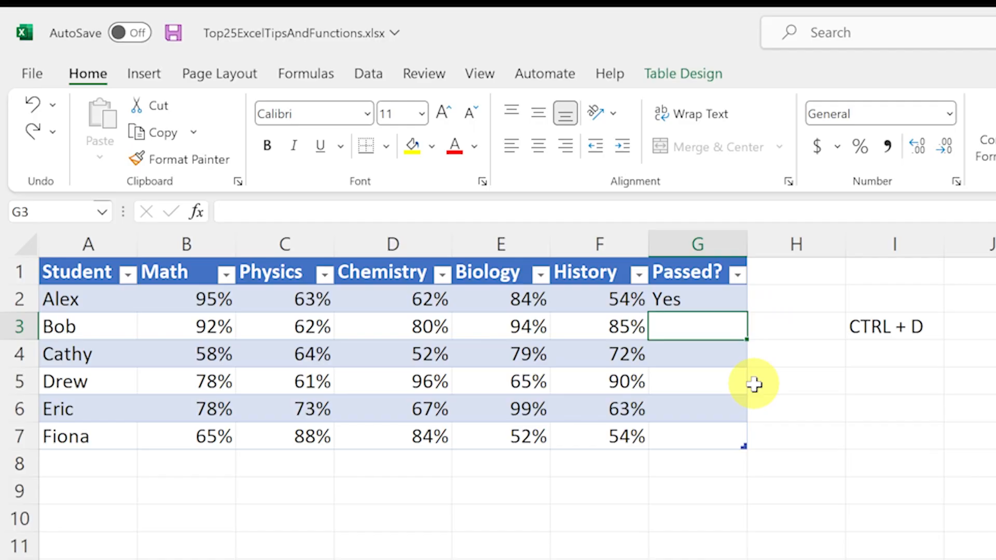
Try filling Yes from G2 down the Passed? column one cell at a time, and undo those fills.
click(706, 353)
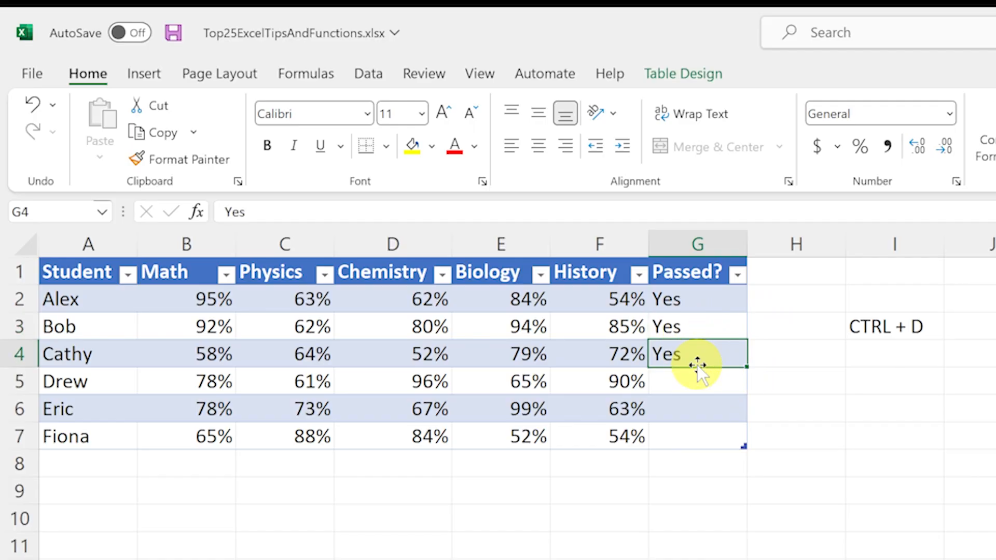
click(701, 380)
key(ctrl+z)
key(ctrl+z)
key(ctrl+z)
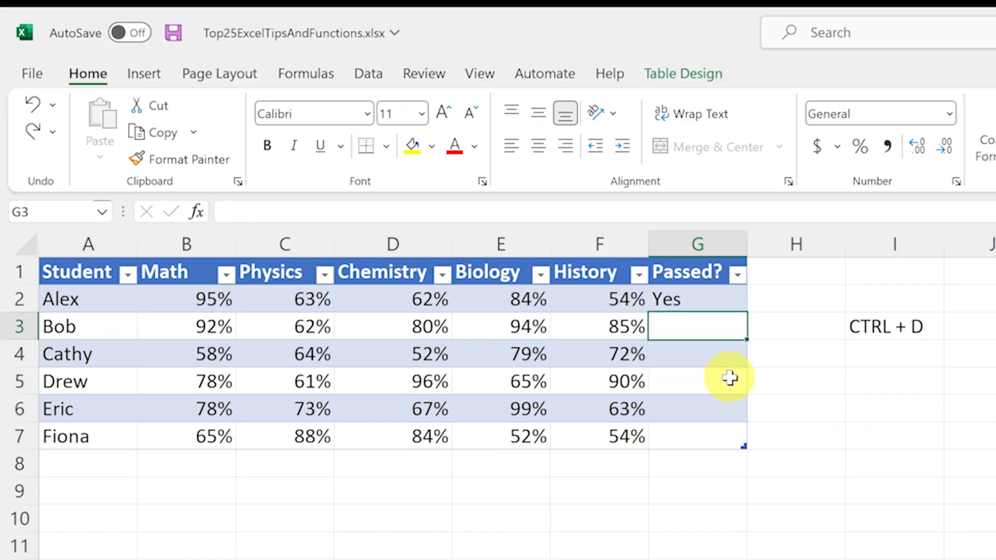
Fill the Yes in G2 down through G7 of the Passed? column in one operation.
drag(695, 306, 699, 449)
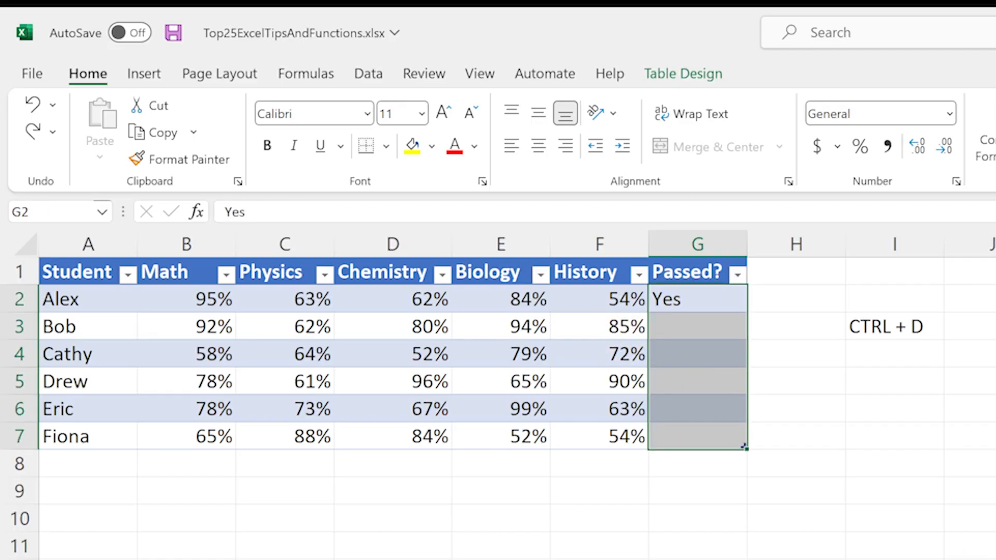
key(ctrl+d)
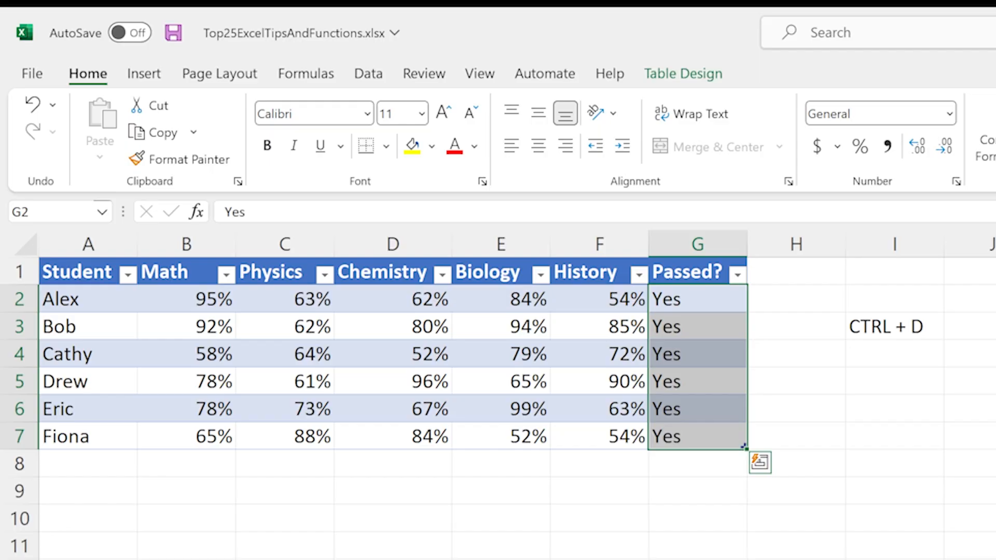
click(704, 515)
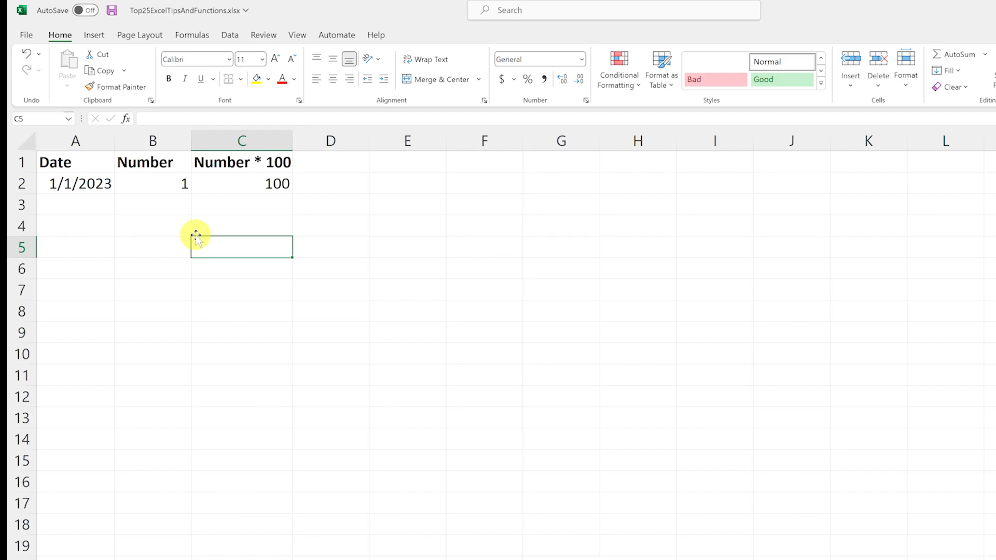
Try filling the Number column from B2 alone down to B13, and undo the fill.
click(177, 192)
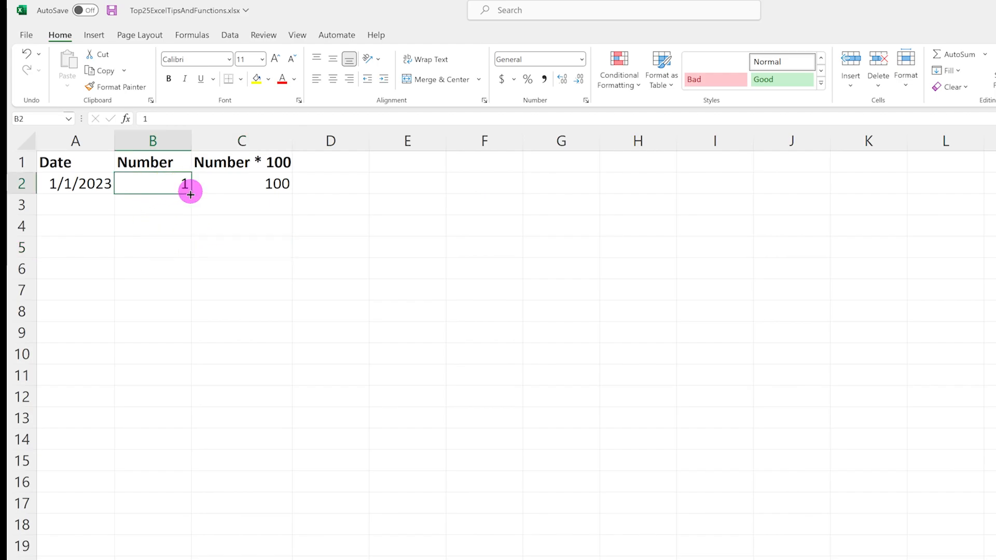
mouse_move(190, 194)
mouse_down()
mouse_move(182, 267)
mouse_move(189, 184)
mouse_up()
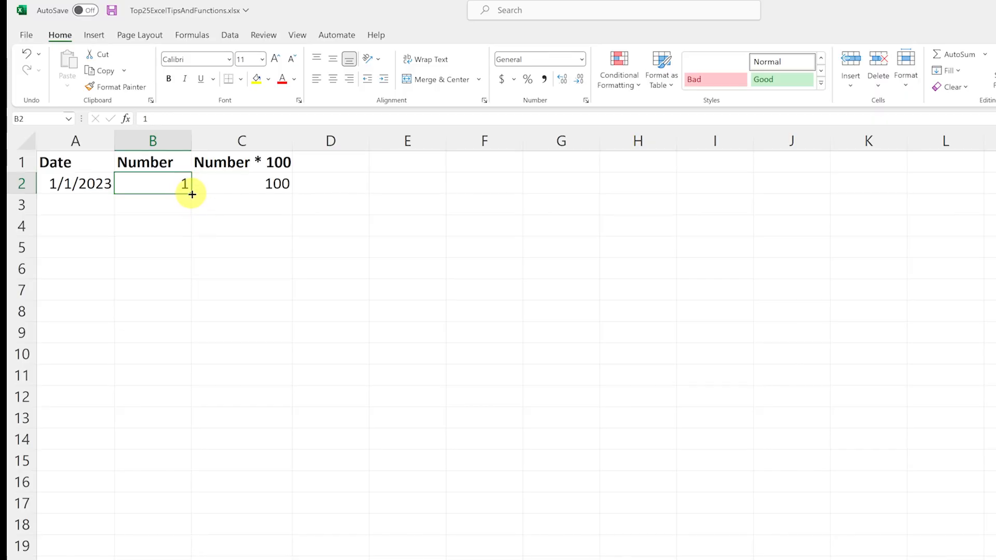
drag(192, 195, 179, 423)
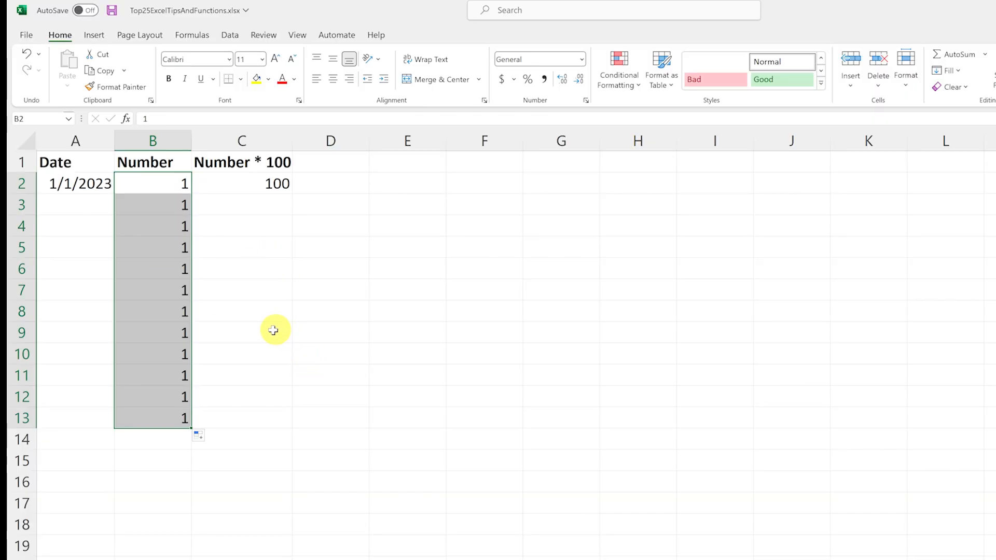
click(236, 328)
key(ctrl+z)
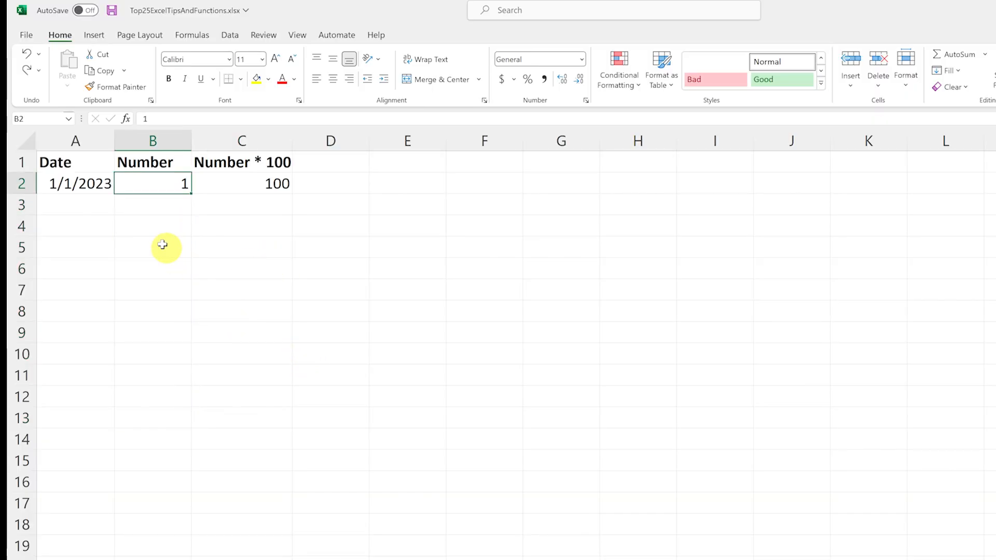
Enter 2 in B3 and try extending the B2:B3 series down to B16, undoing the fill.
click(169, 204)
text(2)
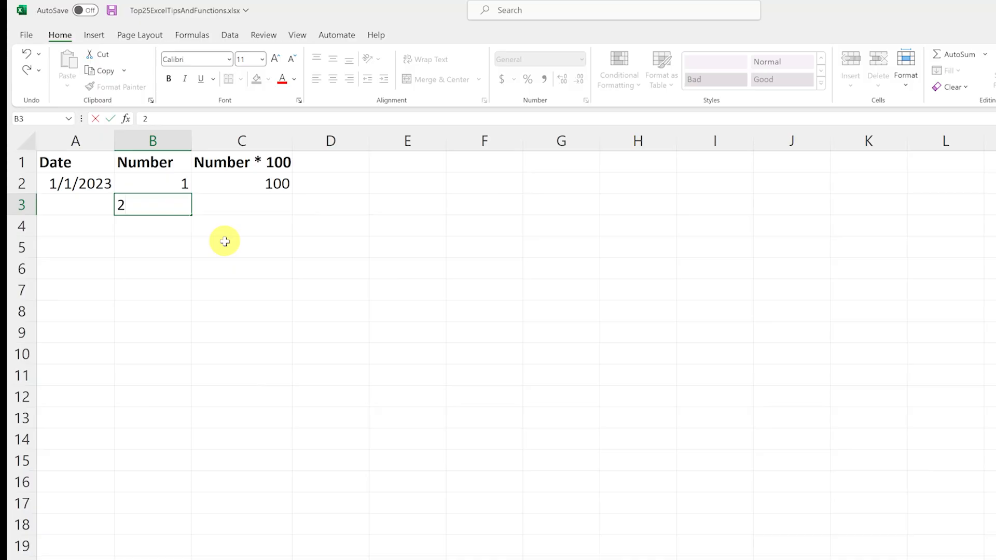
click(224, 240)
click(166, 192)
drag(167, 196, 203, 495)
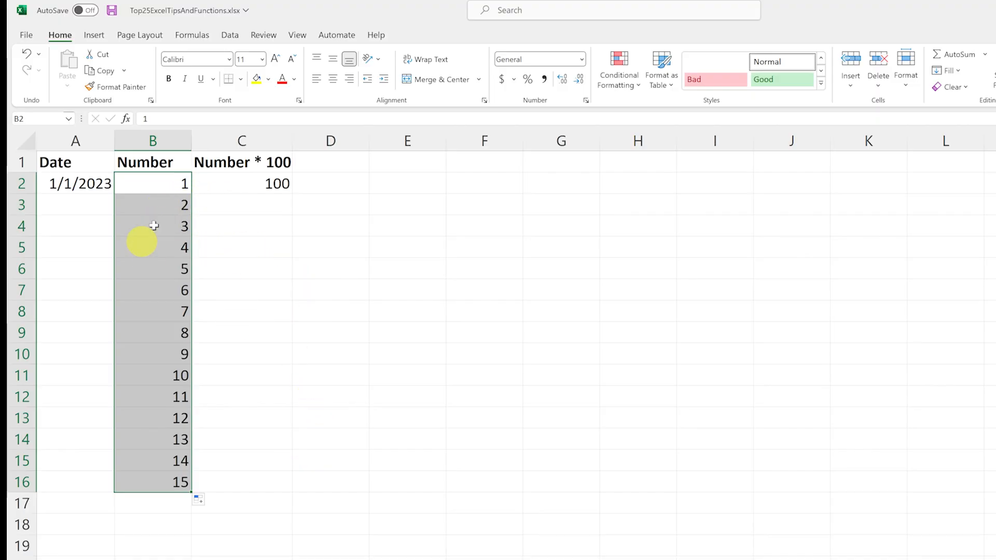
click(220, 263)
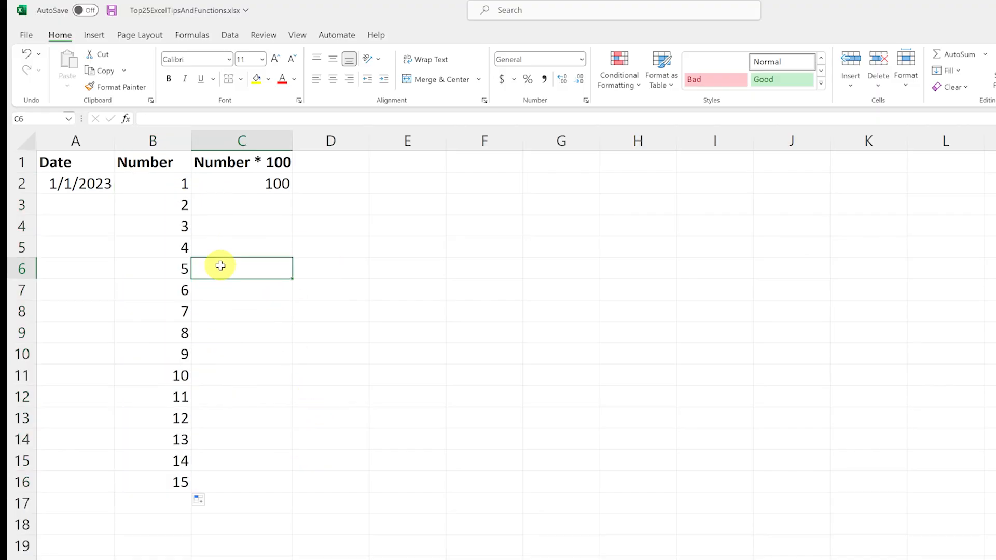
key(ctrl+z)
click(161, 264)
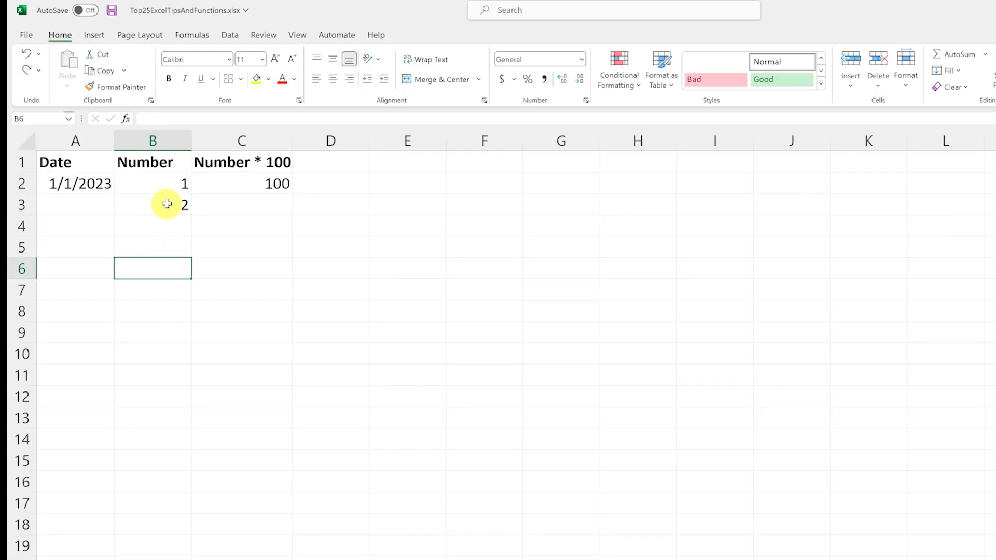
Set B3 to 3 and try extending the B2:B3 series down to B14, undoing only the fill.
click(167, 204)
text(3)
click(269, 242)
drag(175, 185, 196, 447)
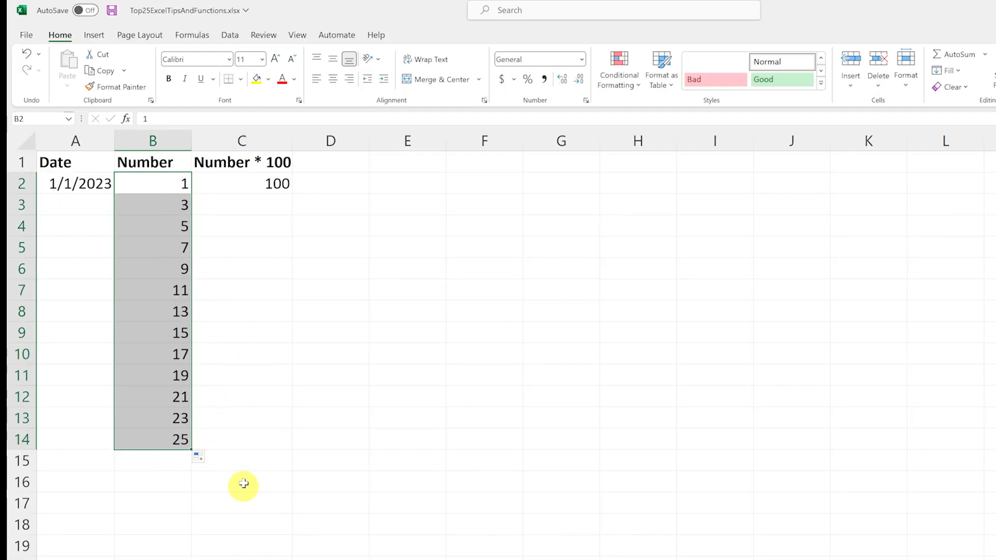
click(254, 372)
key(ctrl+z)
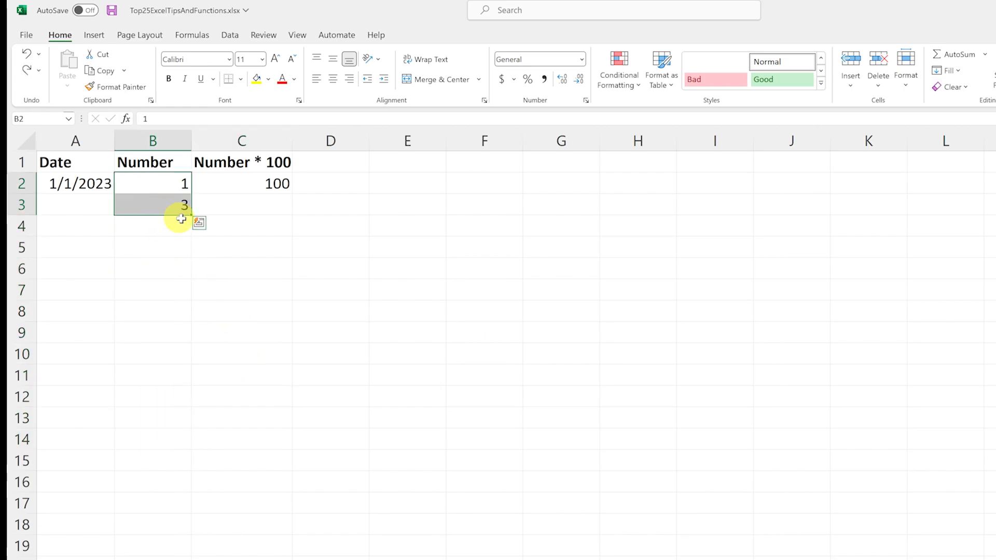
Extend the date in A2 as a daily series down to A18.
click(95, 184)
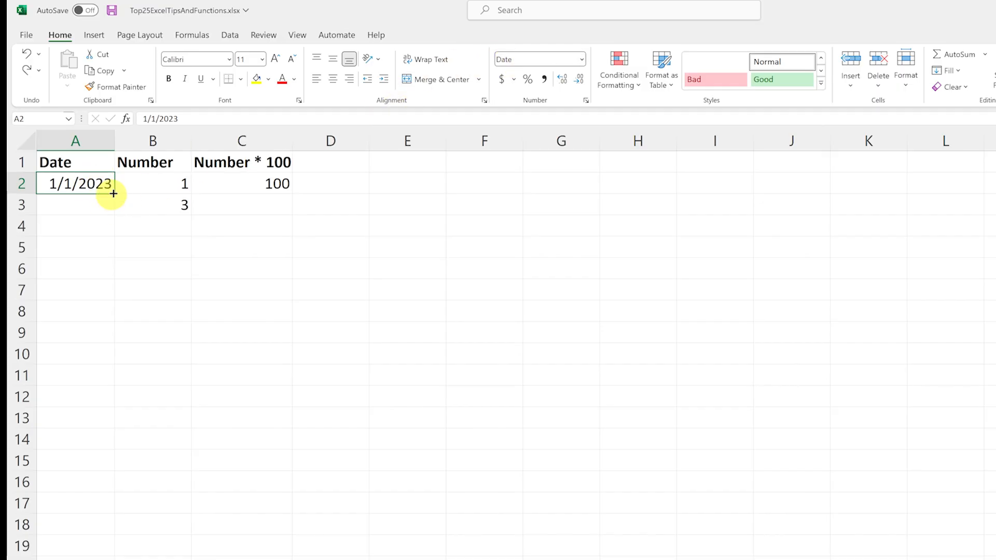
drag(114, 191, 110, 533)
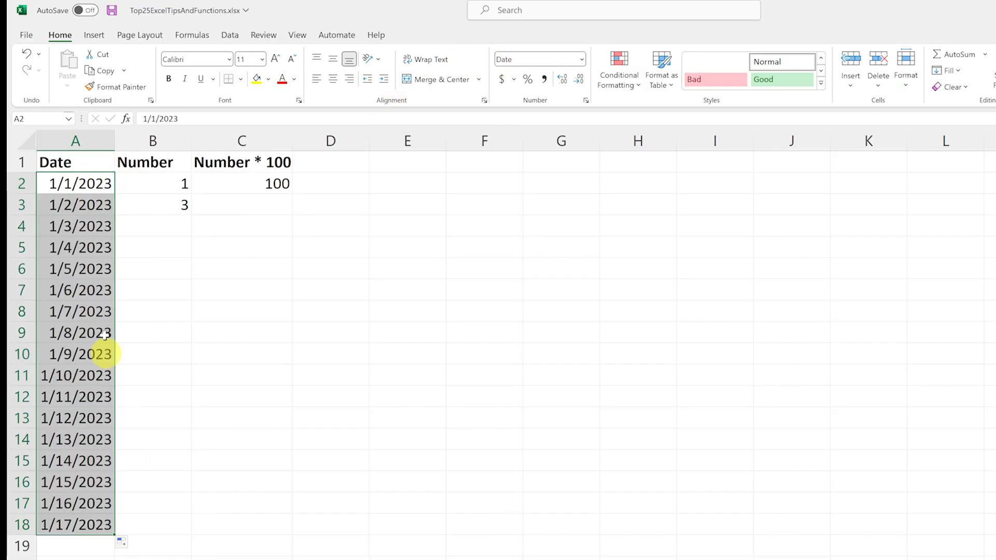
click(169, 278)
Change the date in A3 to 1/5/2023 and extend the A2:A3 pattern down to A18.
click(98, 205)
click(151, 119)
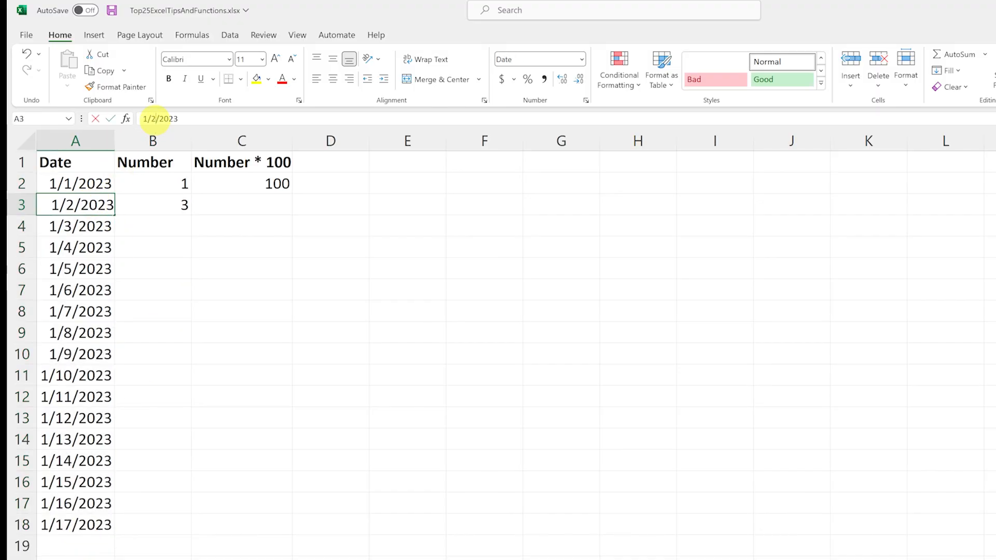
key(Delete)
text(5)
click(203, 267)
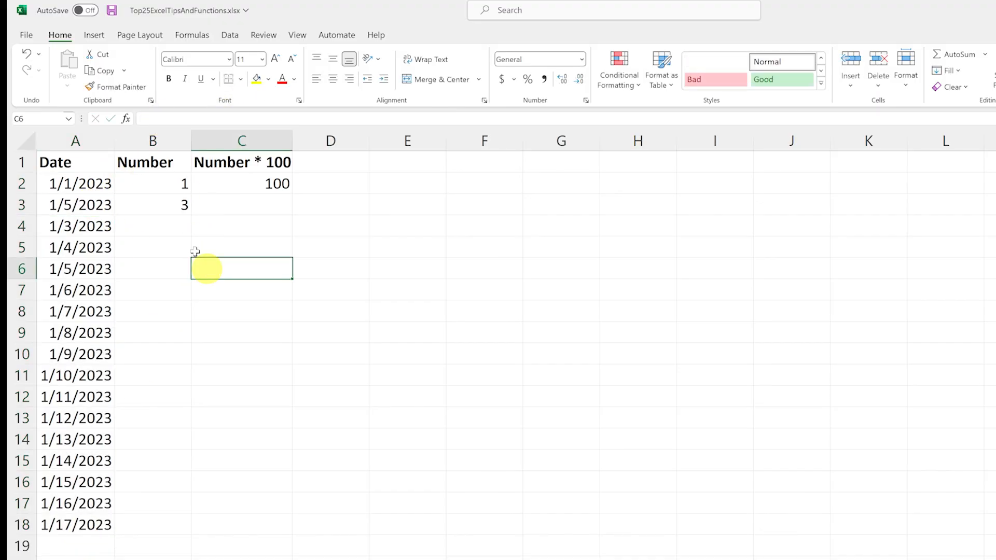
click(87, 177)
drag(86, 176, 127, 529)
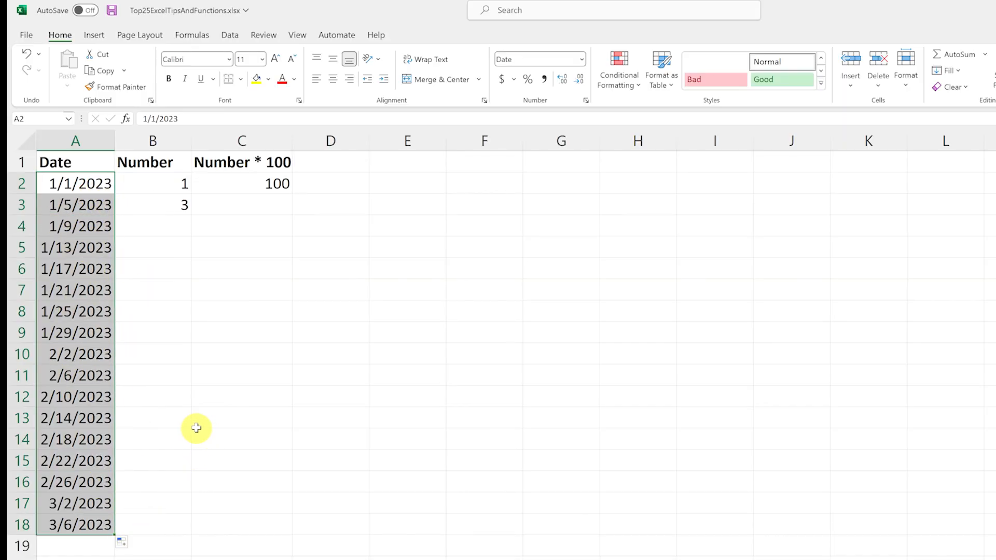
click(190, 210)
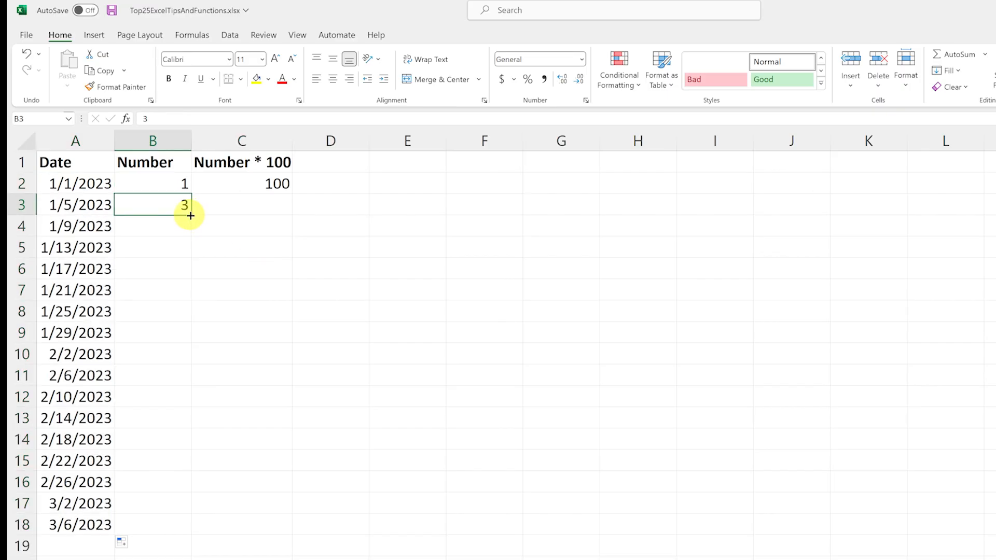
Try filling the value of B3 alone down to B18, matching the dates' last row, and undo the fill.
click(89, 521)
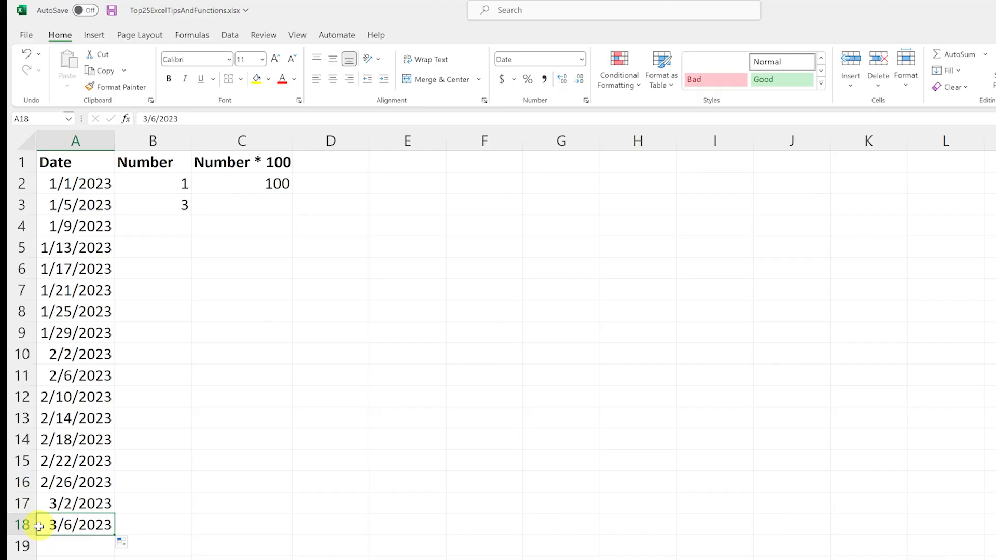
click(162, 204)
double_click(191, 215)
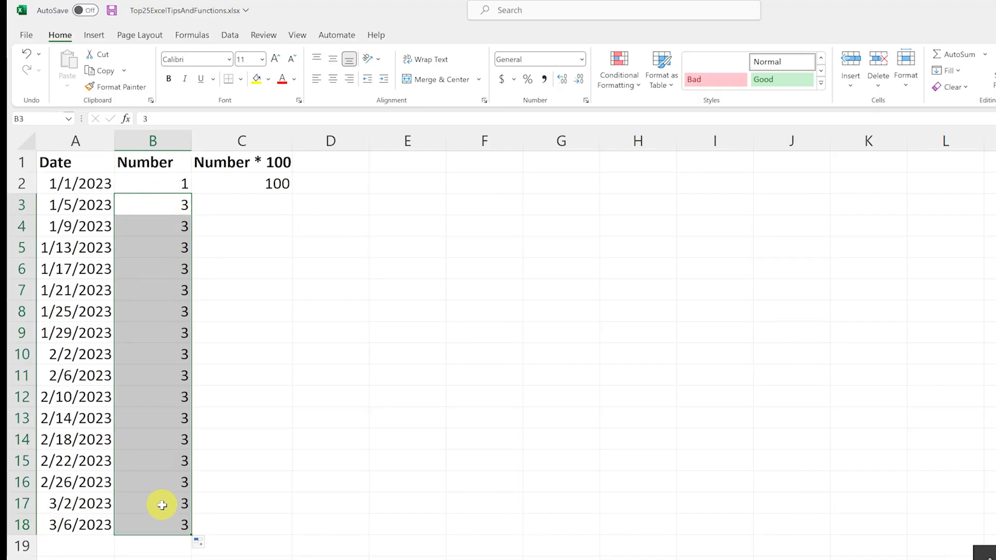
click(167, 203)
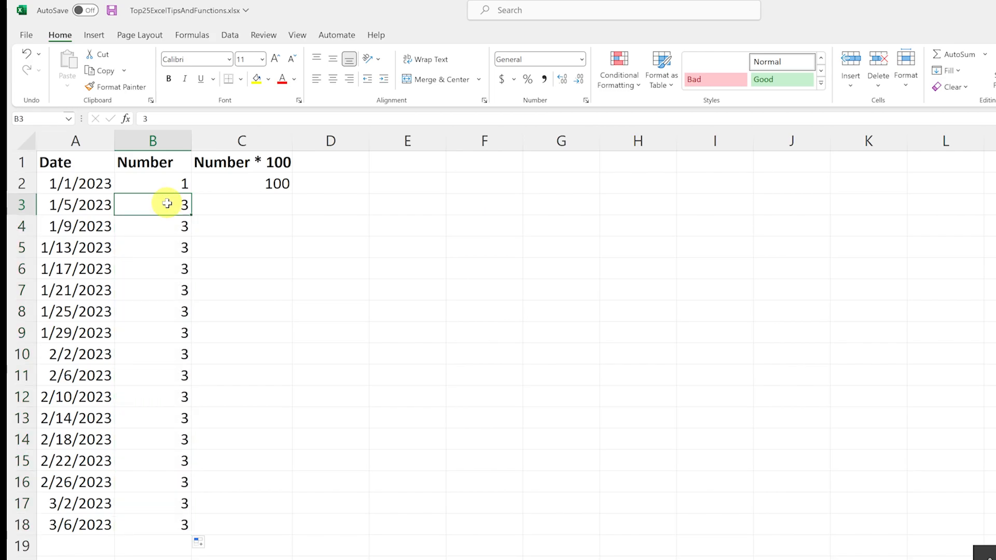
click(167, 219)
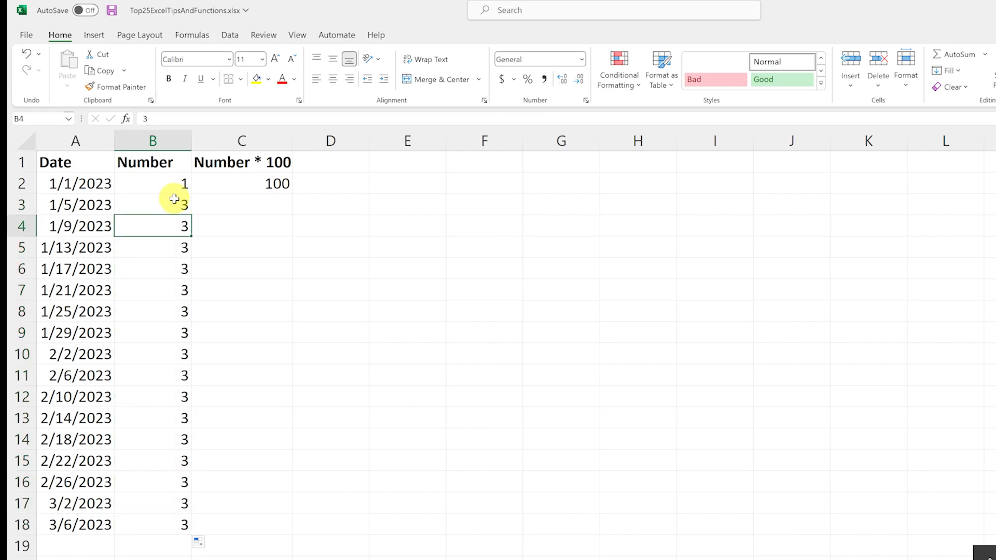
click(175, 200)
key(ctrl+z)
Extend the B2:B3 number pattern down to B18, alongside the last date.
drag(174, 185, 184, 207)
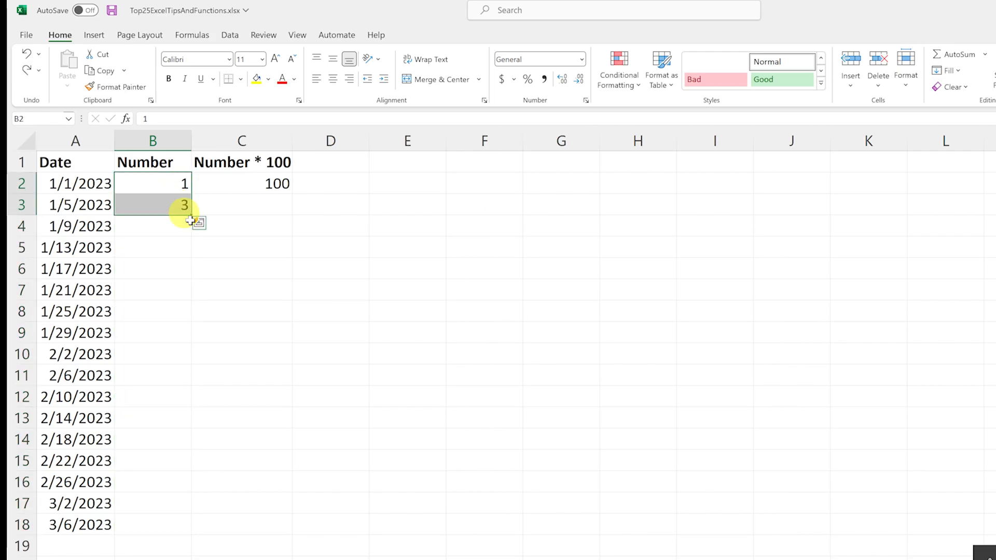
double_click(192, 213)
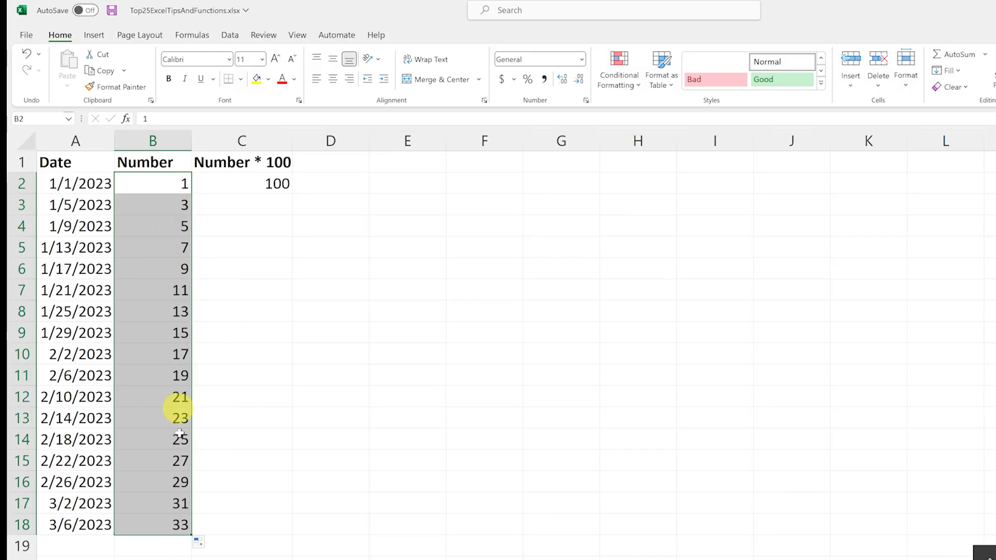
click(21, 525)
click(301, 412)
Copy the formula =100*B2 from C2 into C3 and check the copied formula's cell reference.
click(235, 187)
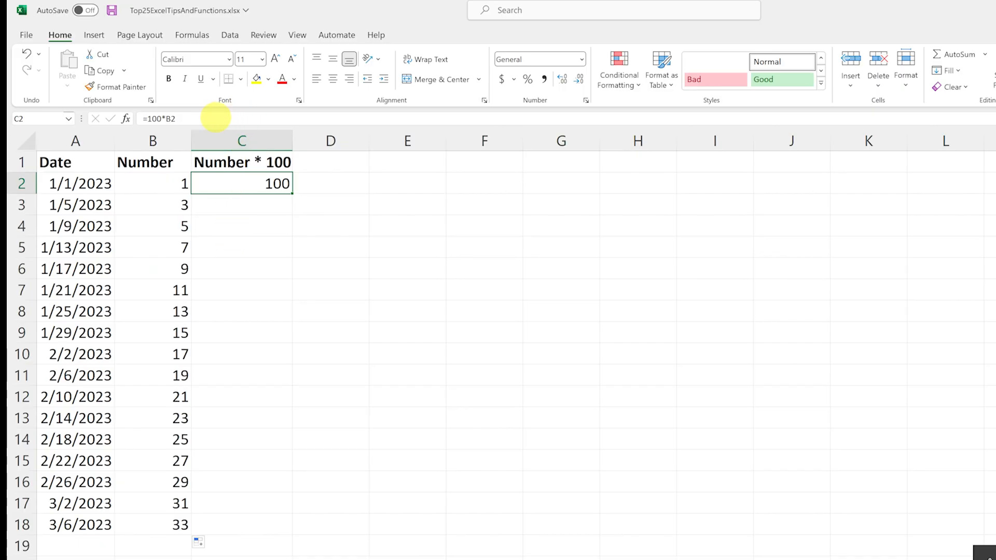
click(217, 117)
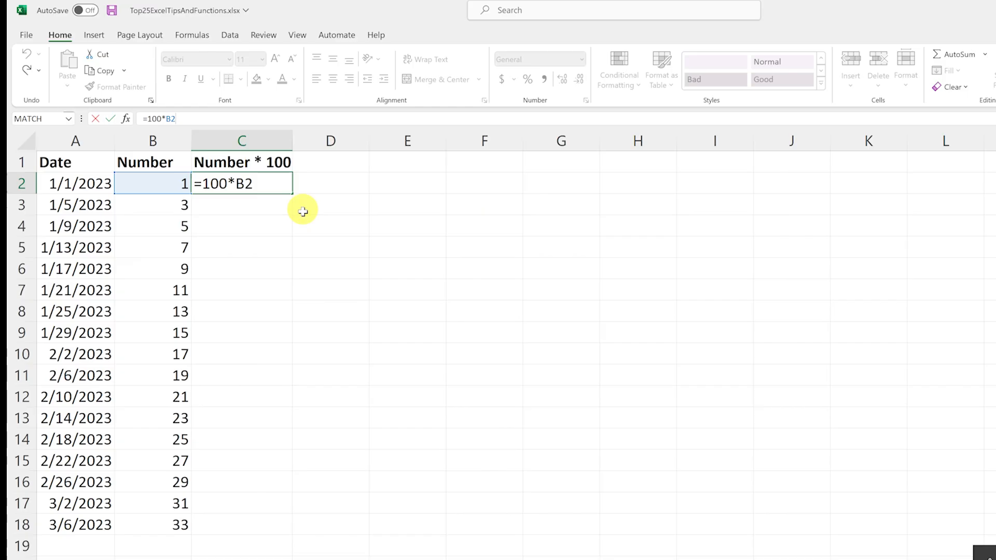
key(ctrl+Return)
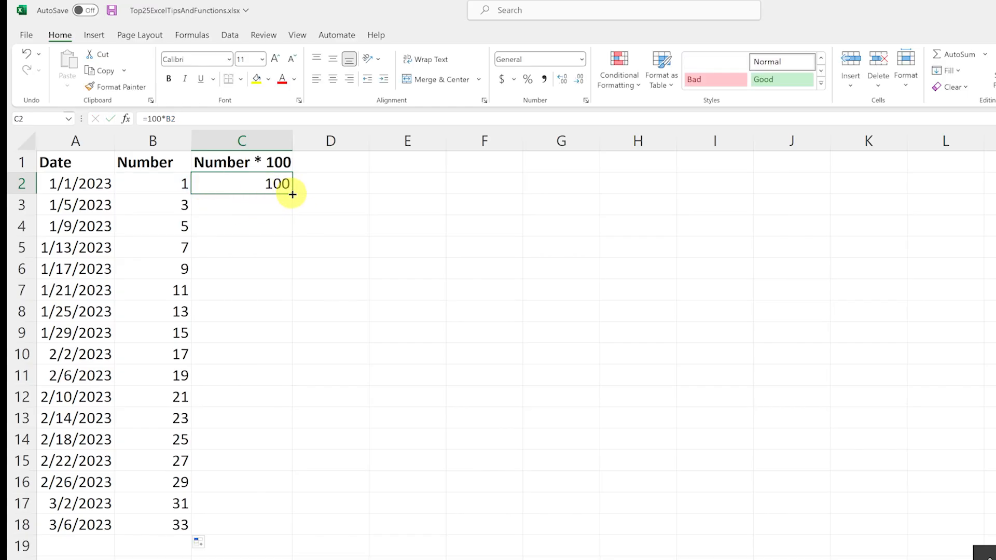
drag(292, 194, 288, 223)
click(236, 233)
click(234, 205)
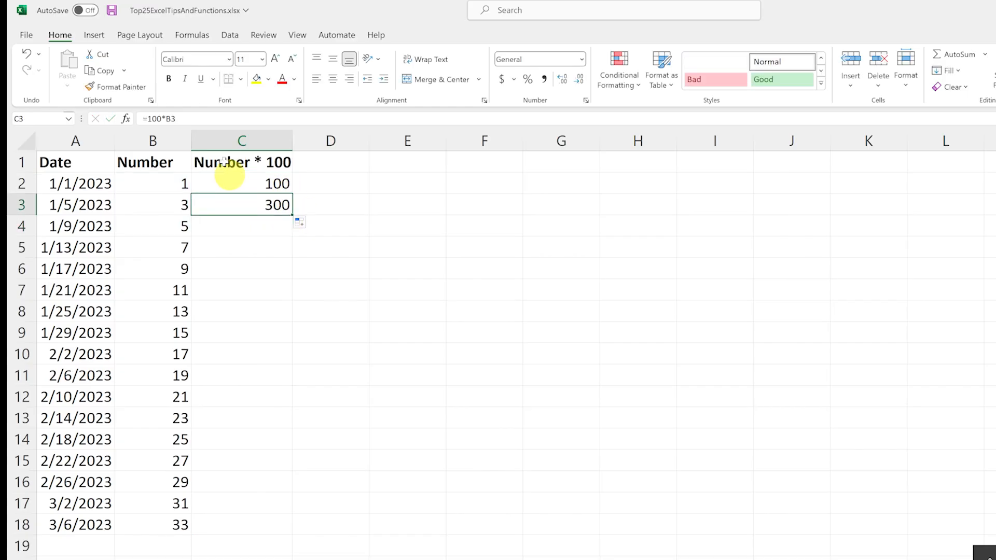
click(197, 119)
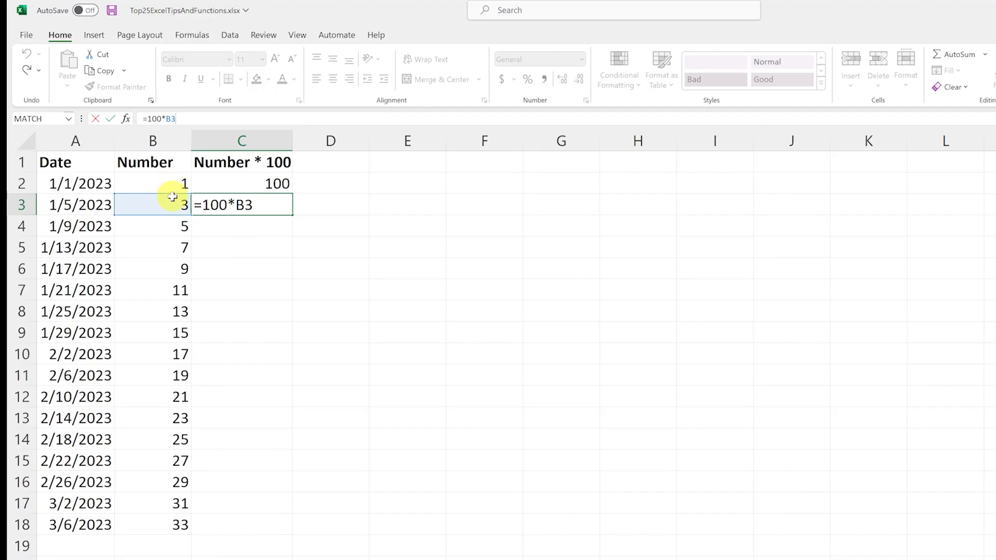
click(329, 247)
Fill the C2:C3 formulas down to C18 and check the copied formulas in C7 and C18.
drag(255, 184, 260, 199)
double_click(291, 215)
click(361, 268)
click(257, 288)
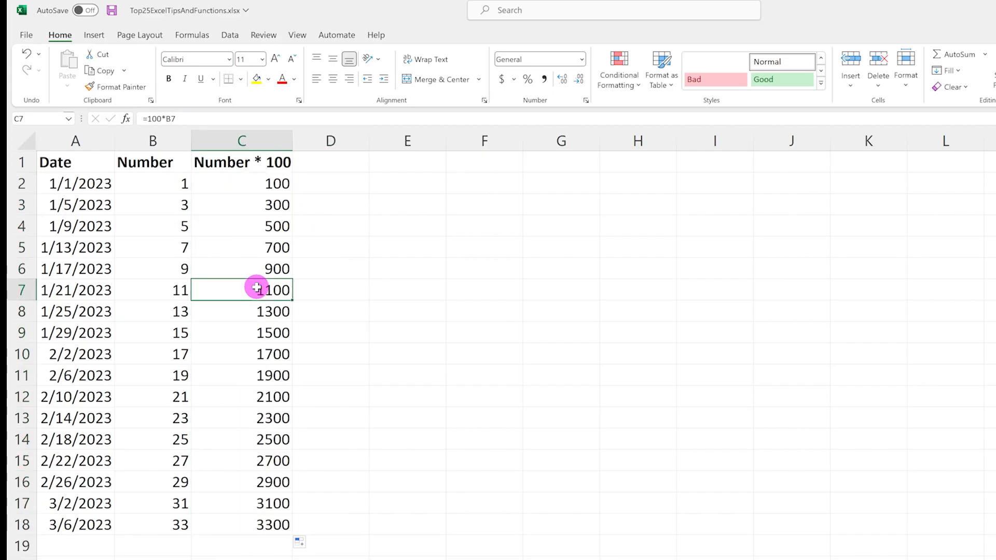
click(271, 523)
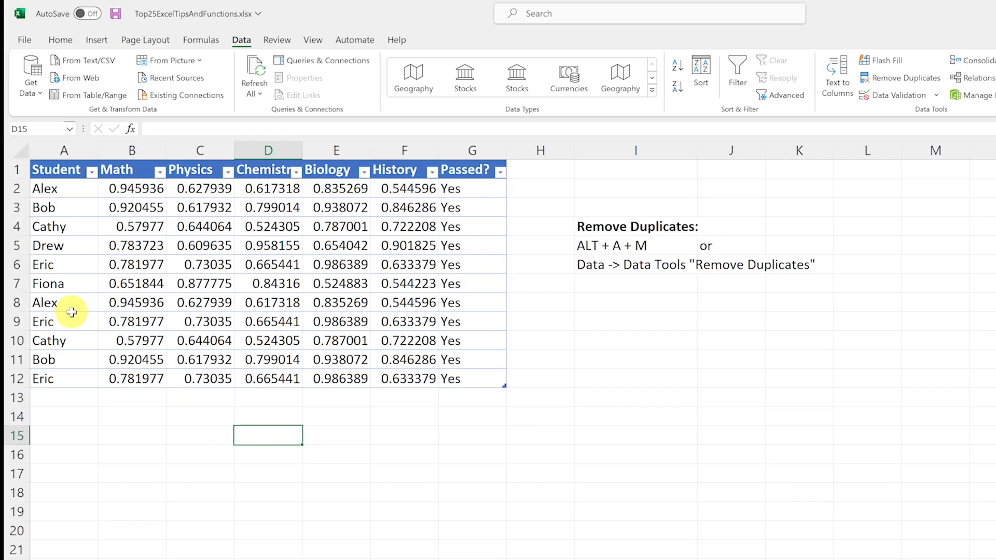
Try removing duplicate rows from the student table based on all columns, and undo the removal.
click(72, 313)
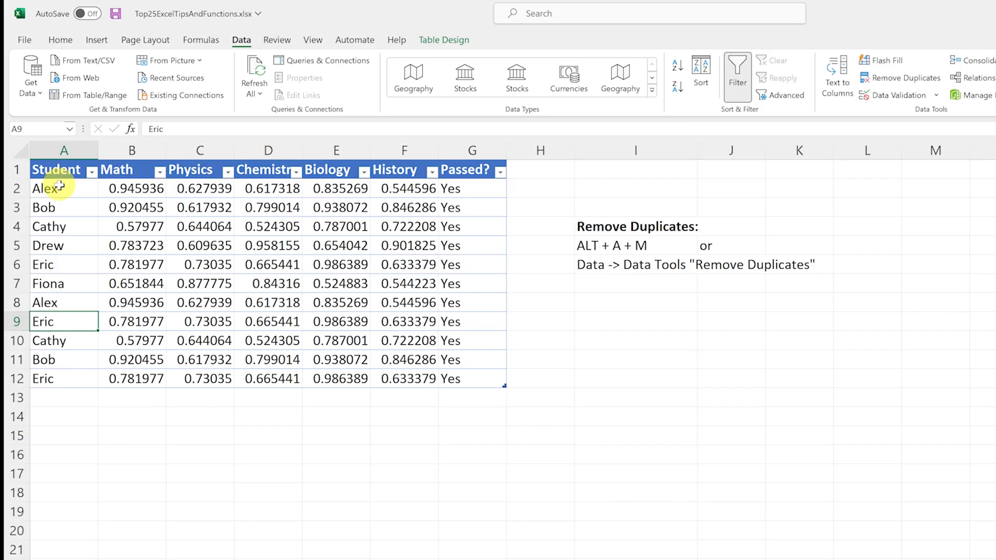
drag(59, 185, 437, 382)
click(358, 417)
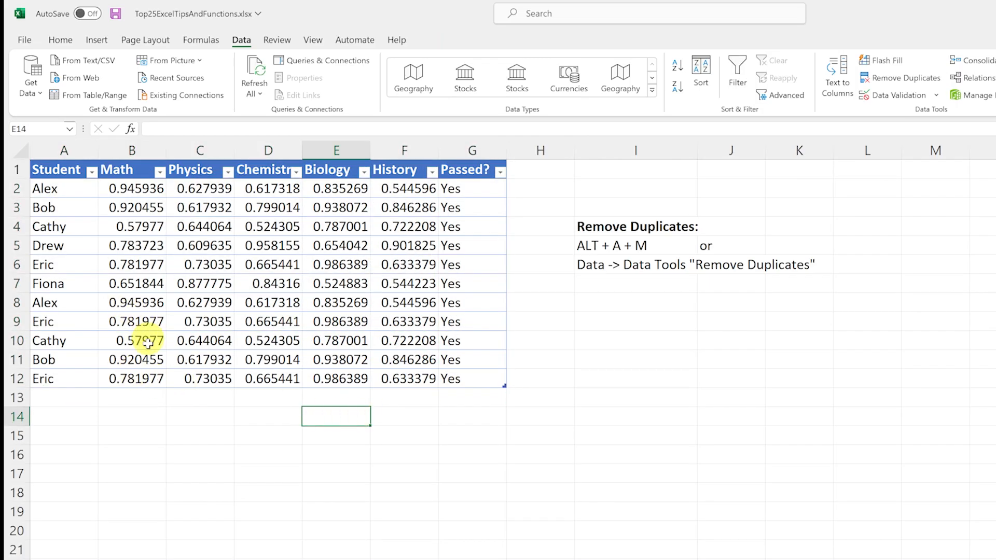
click(265, 289)
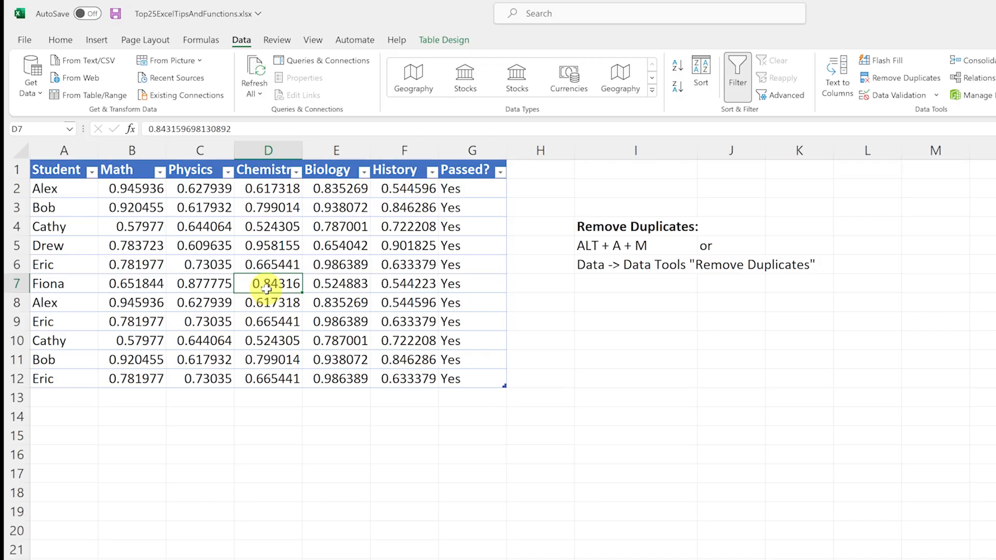
key(alt+a)
key(m)
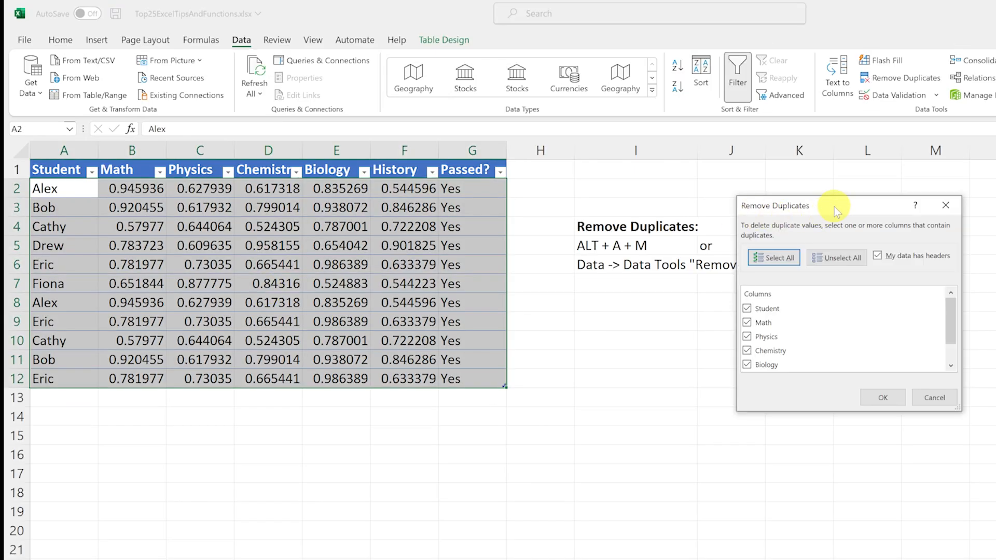
click(893, 403)
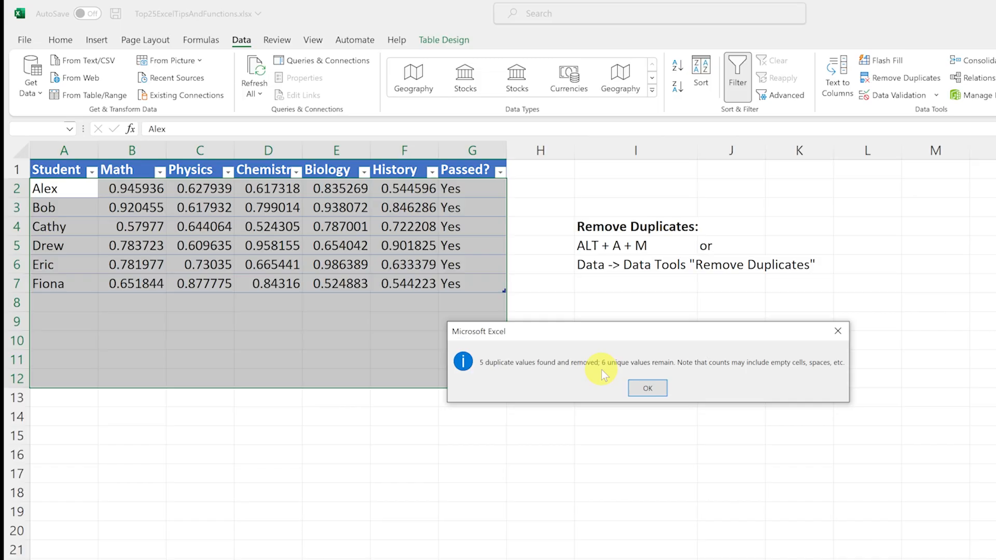
click(650, 388)
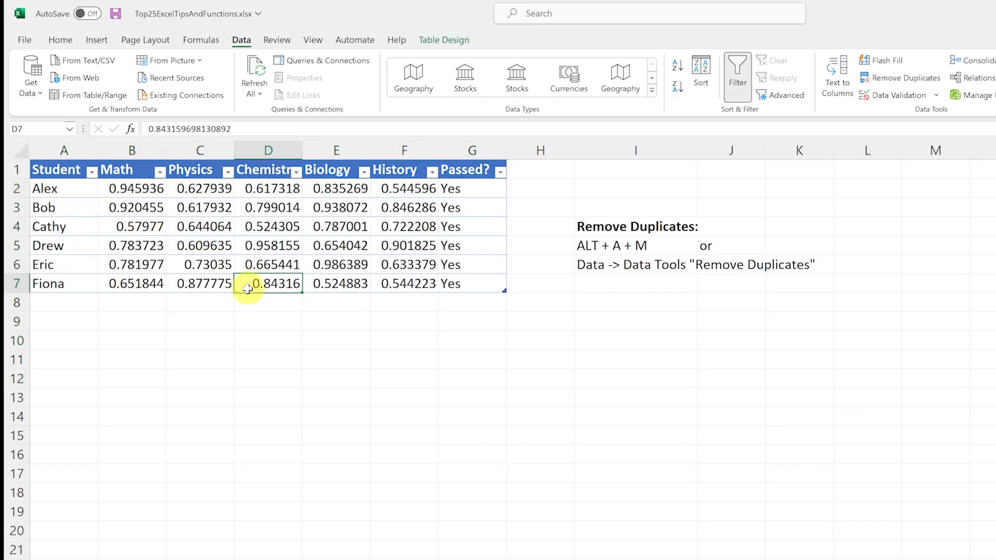
key(ctrl+z)
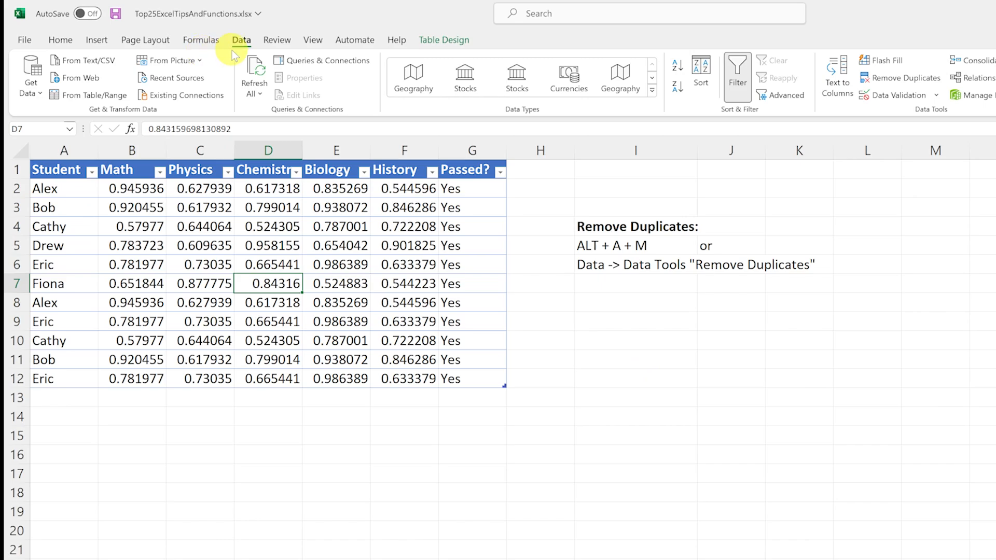
Run Remove Duplicates on the student table again with all columns included.
click(878, 77)
click(882, 397)
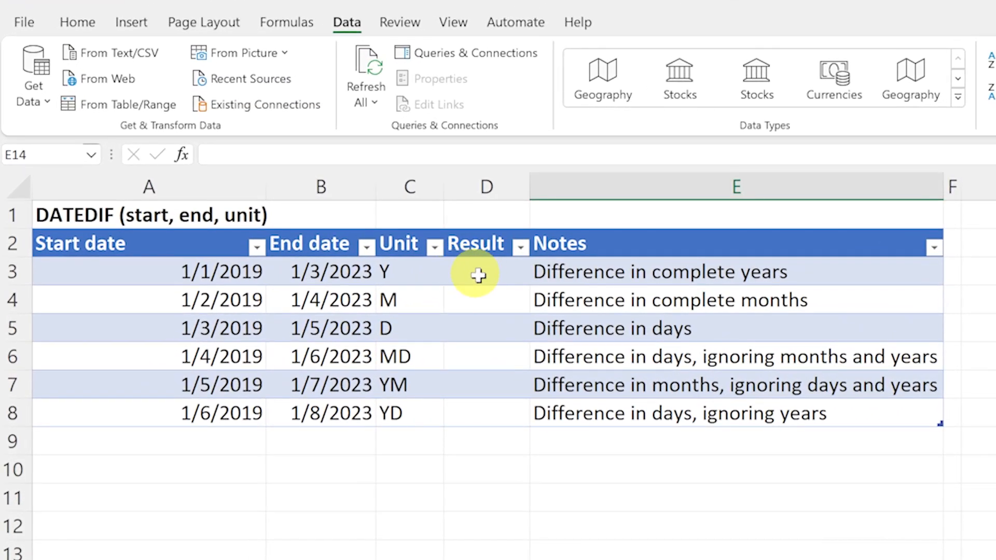
click(251, 173)
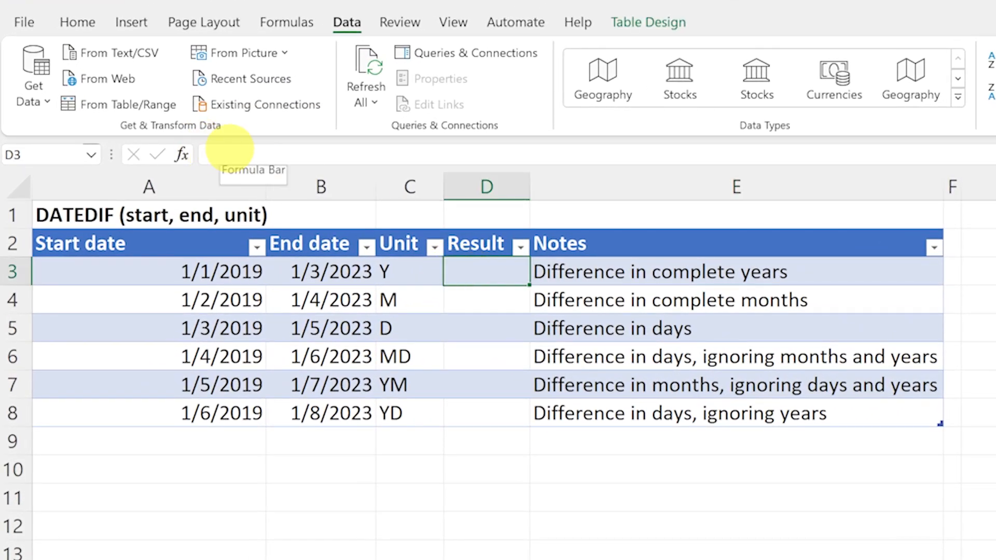
click(229, 149)
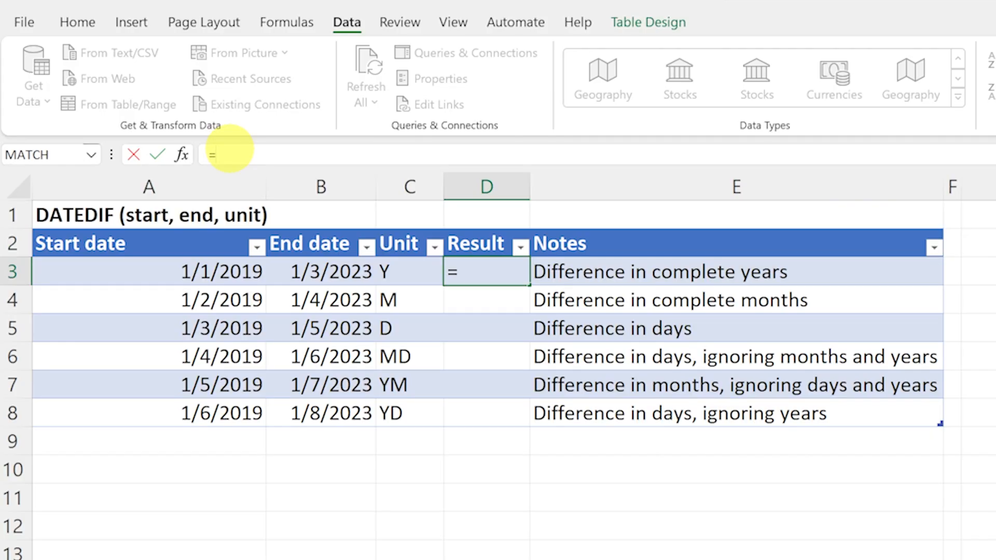
text(=datedif()
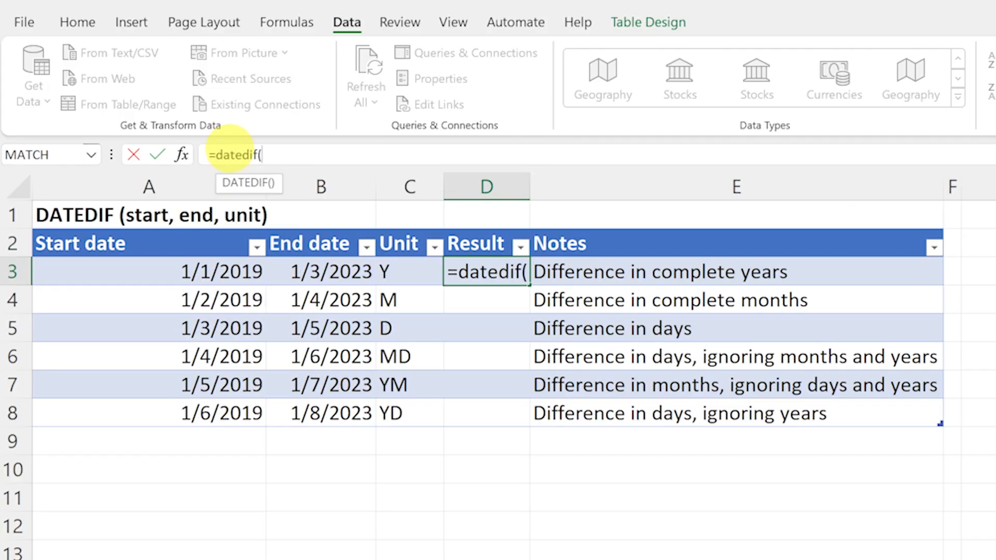
click(178, 270)
text(,)
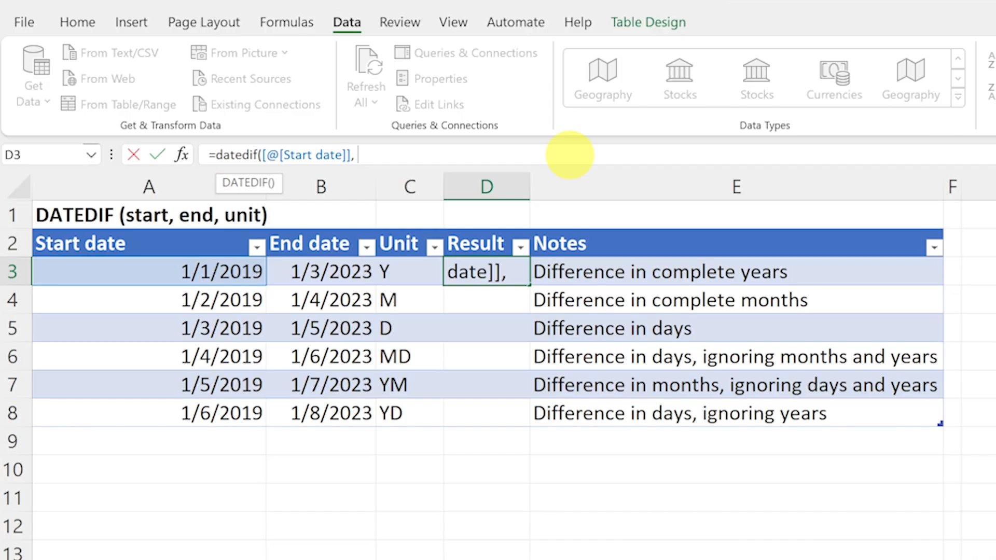
click(317, 269)
text(,)
click(407, 273)
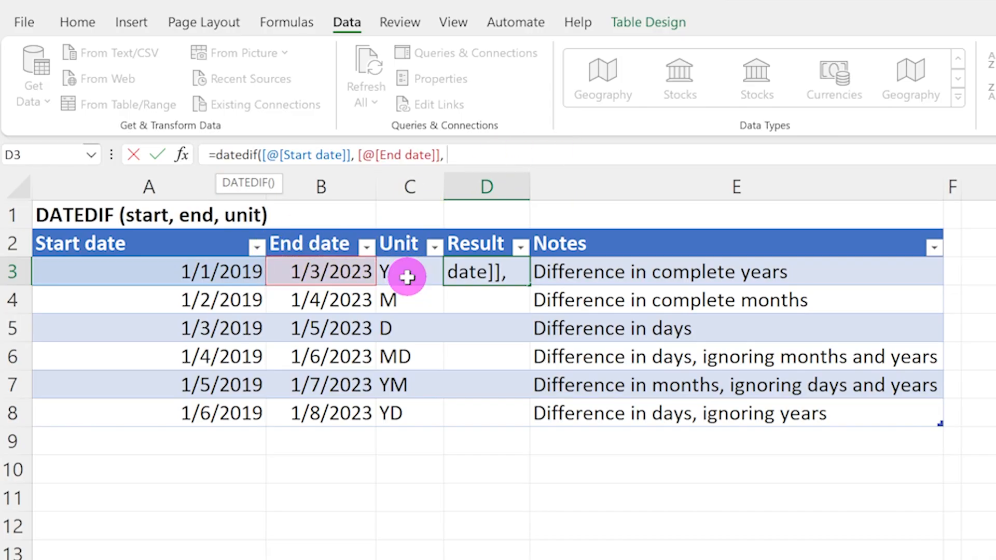
text())
key(Return)
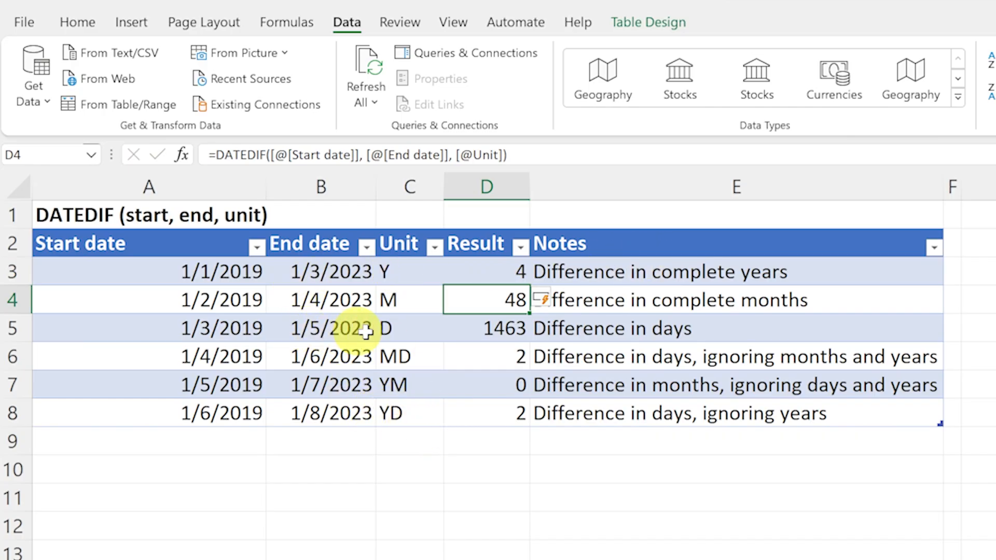
Examine the DATEDIF results in D3 through D8 against each row's dates and unit.
click(486, 276)
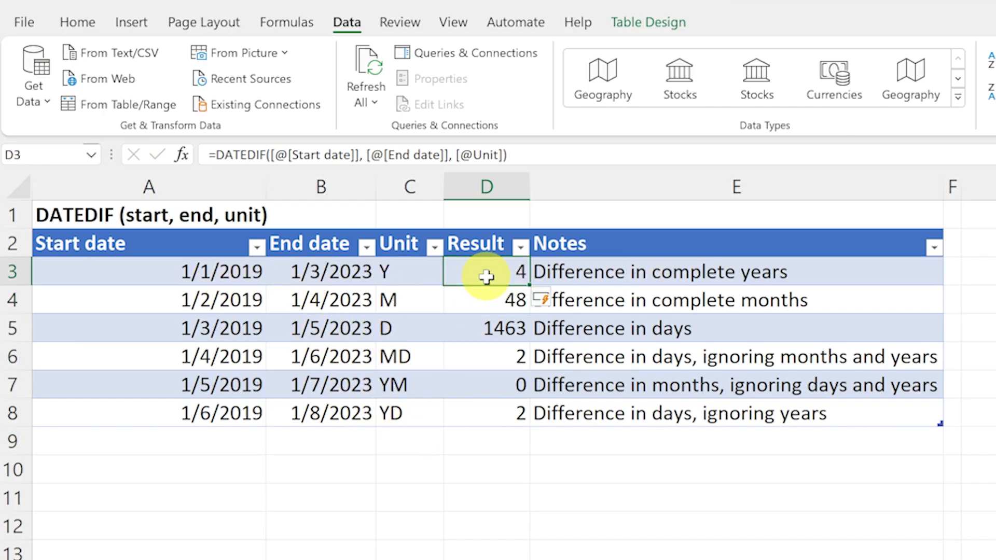
click(483, 302)
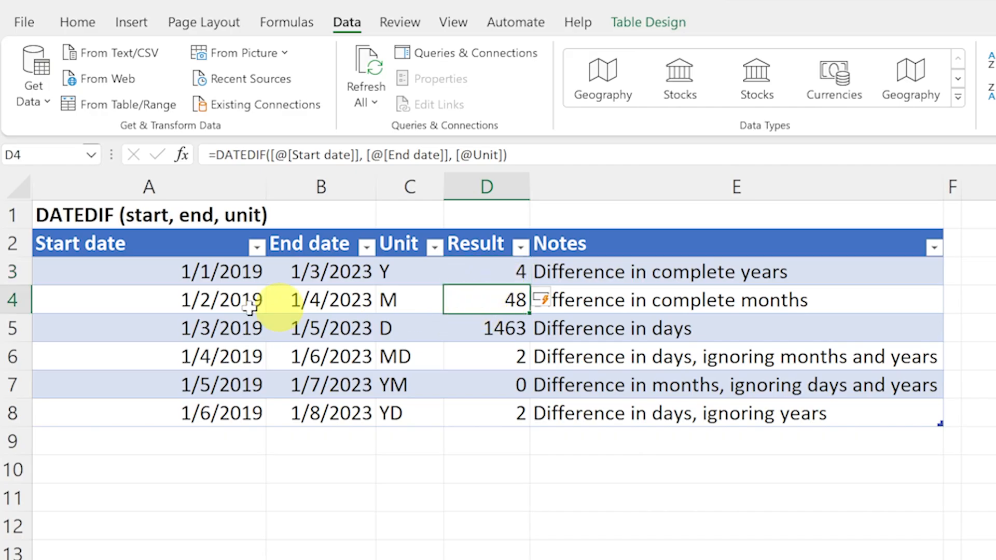
click(467, 330)
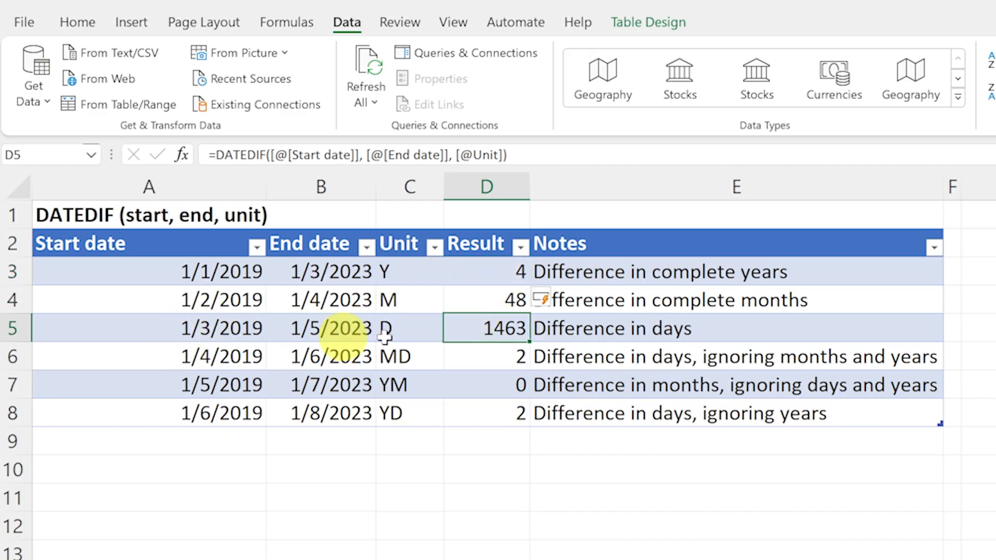
click(466, 352)
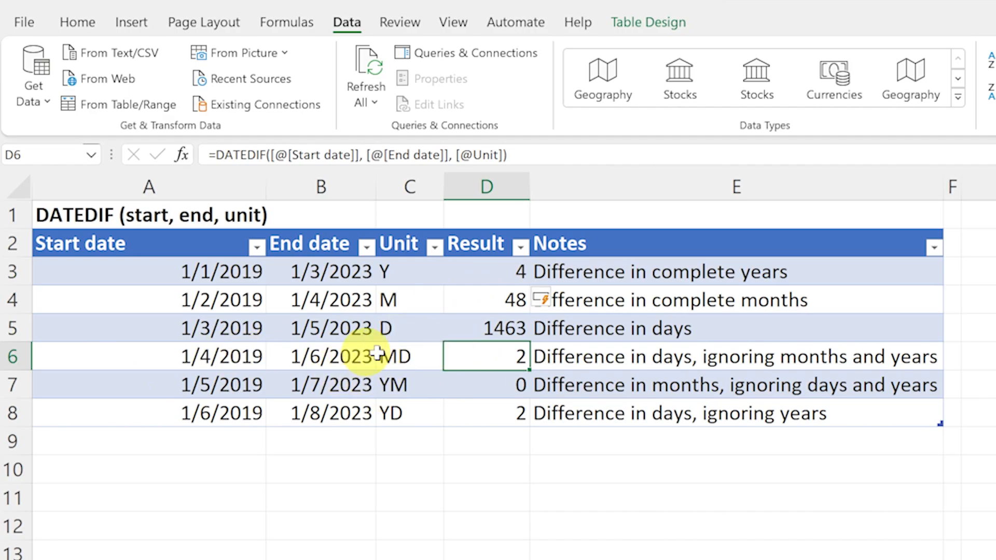
key(Down)
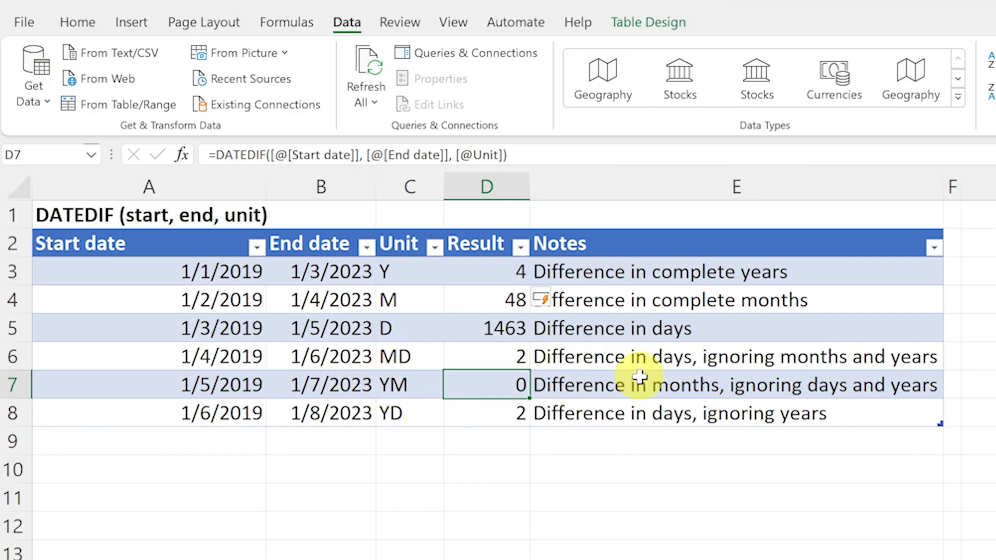
key(Down)
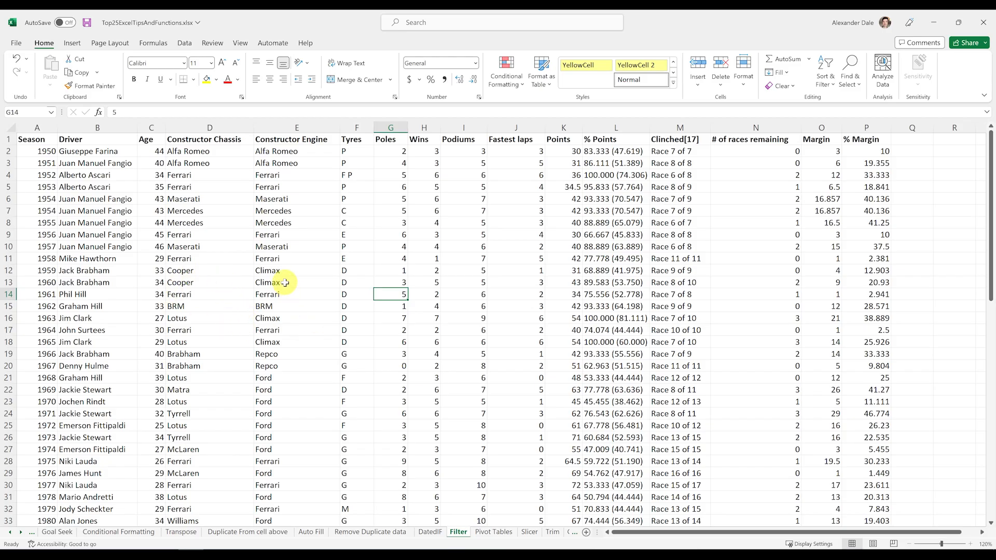
Add filter controls to the header row of the whole race champions data range.
click(204, 222)
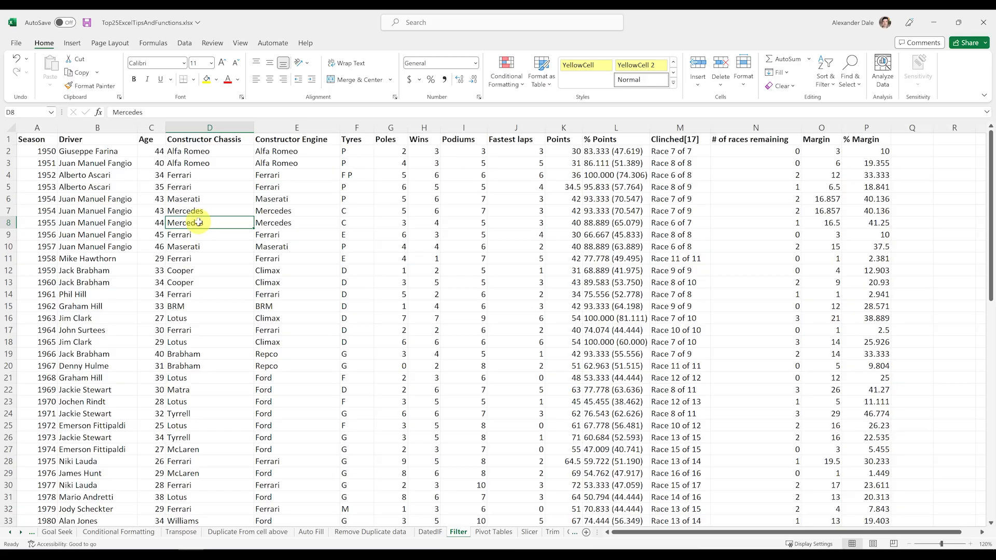
key(ctrl+a)
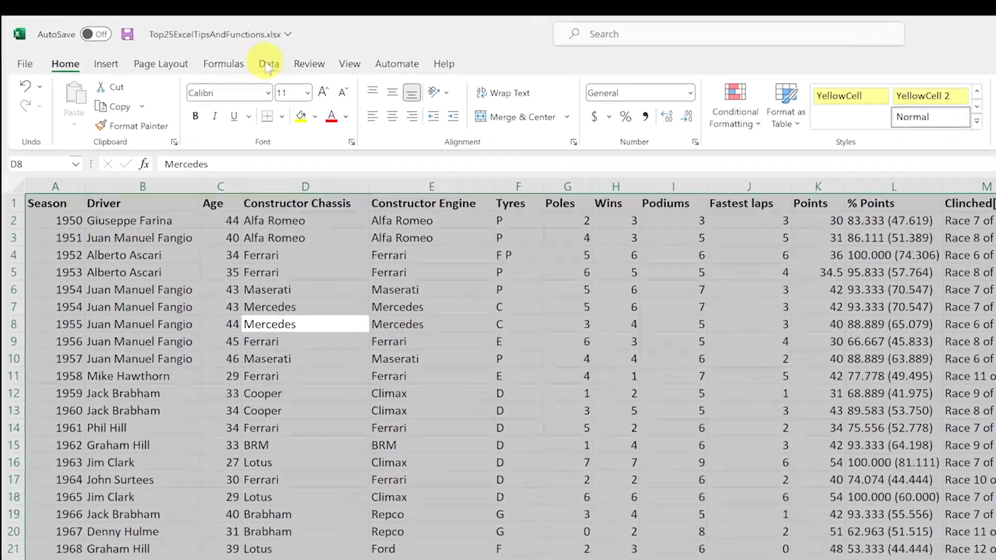
click(184, 43)
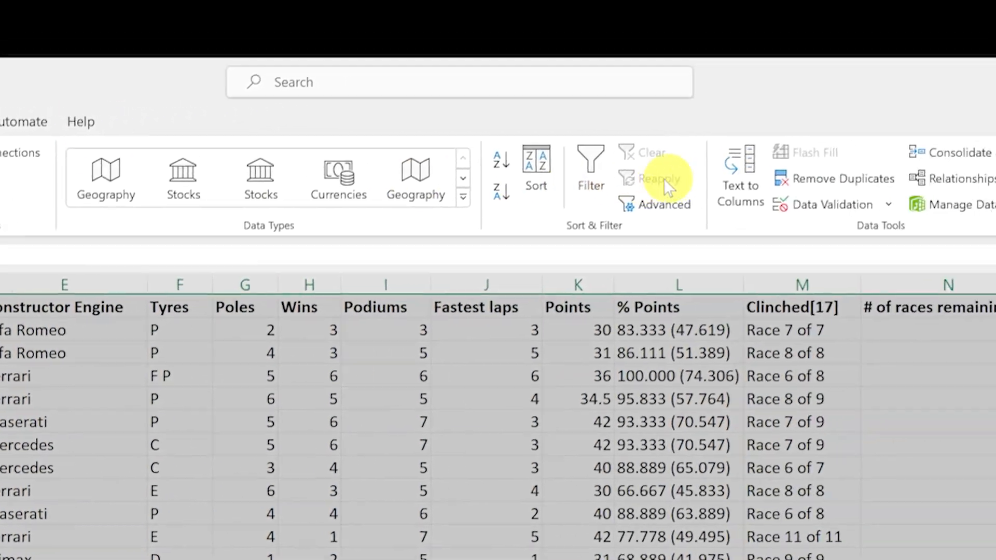
click(478, 188)
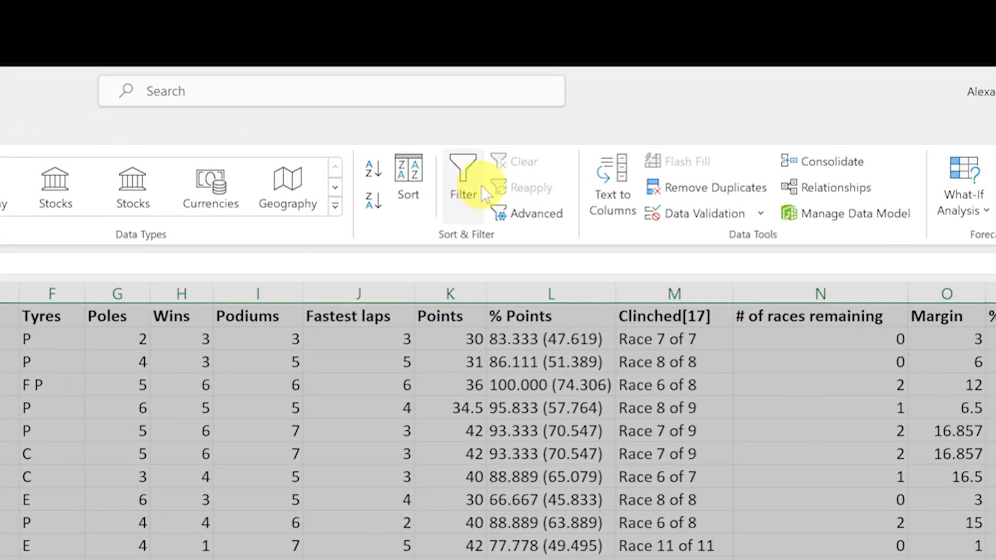
click(259, 477)
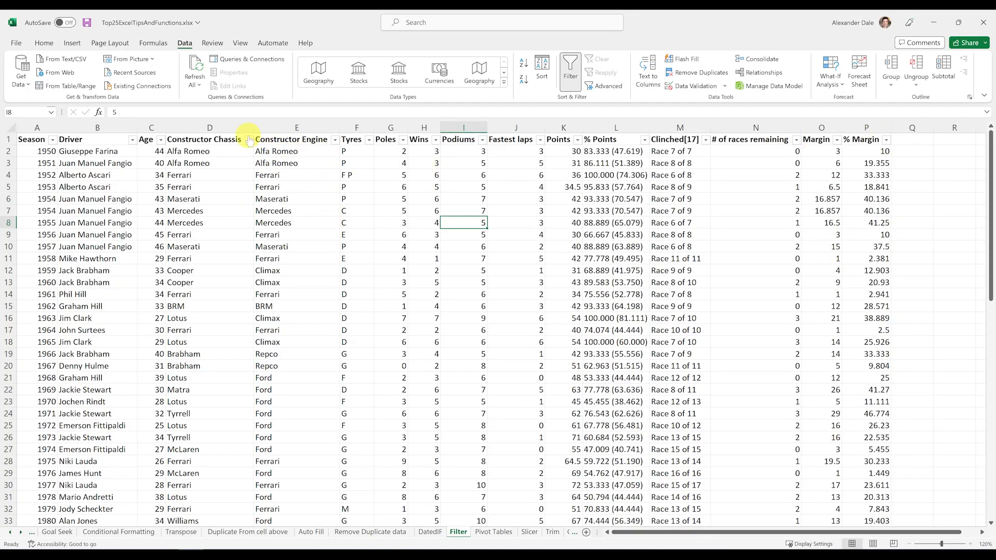
Filter the Constructor Engine column to show only Ferrari.
click(334, 140)
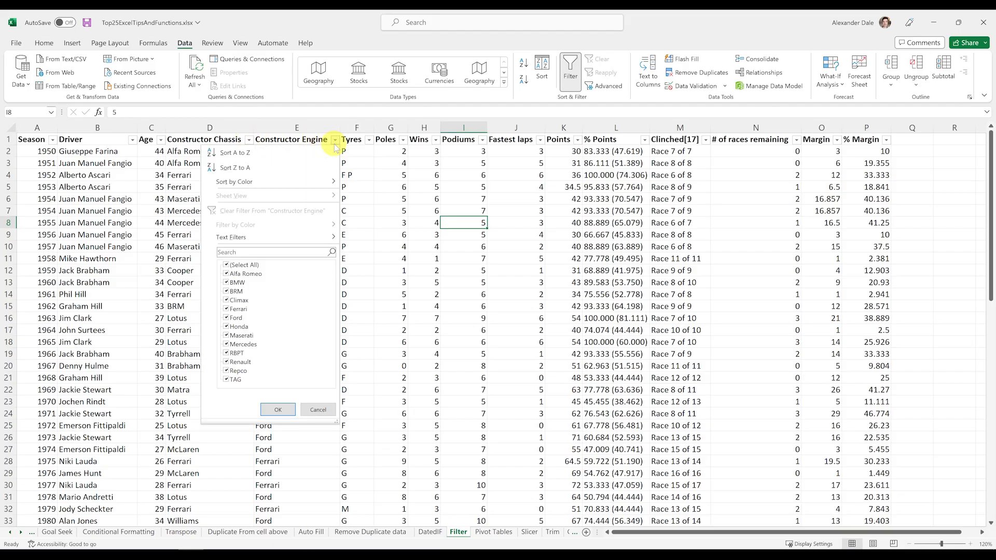
click(243, 265)
click(236, 309)
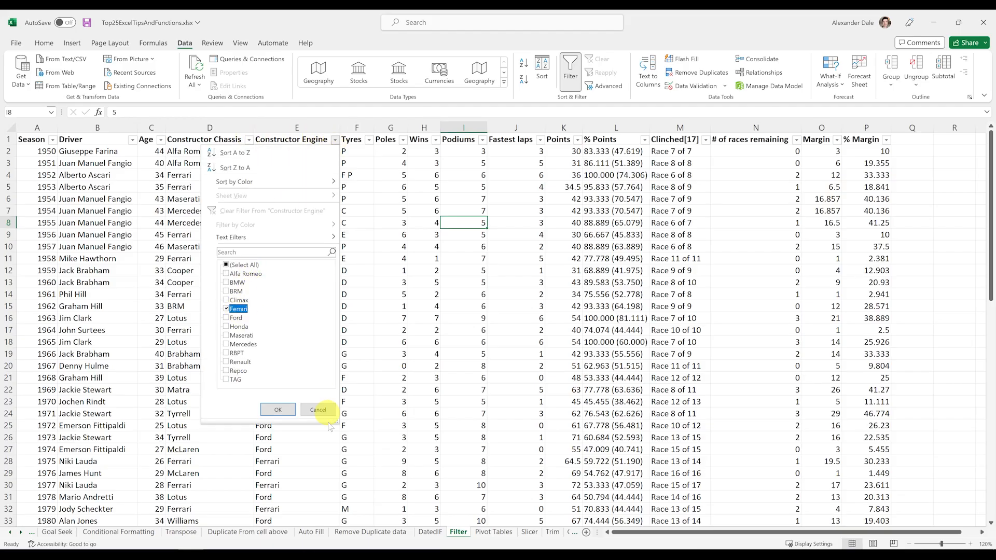
click(278, 410)
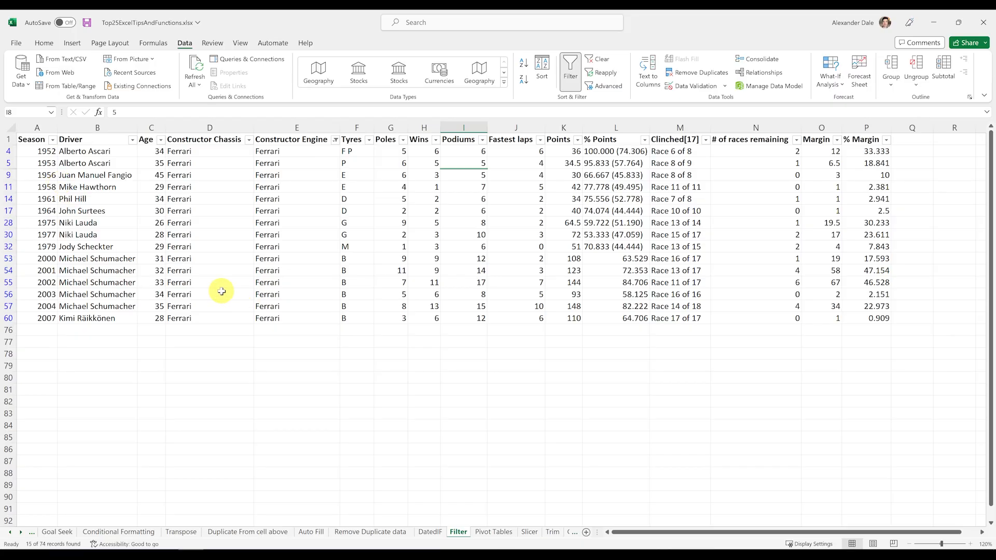
Filter the Season column to show only 2000, 2001 and 2002.
click(52, 140)
click(26, 265)
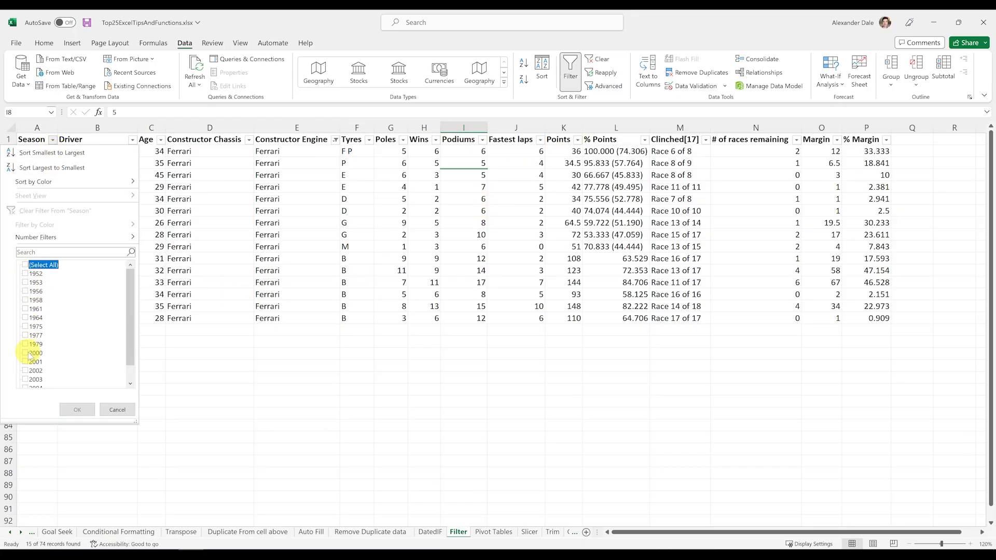
click(26, 352)
click(25, 361)
click(25, 370)
click(76, 409)
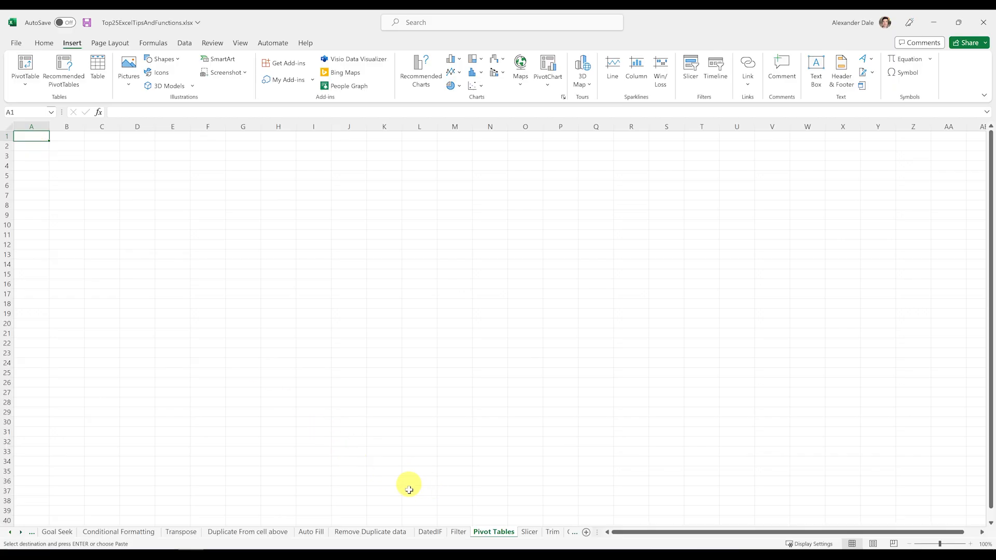
Create a PivotTable from the Filter sheet's data range A1:P75, placed in cell A1 of the existing Pivot Tables sheet.
click(458, 532)
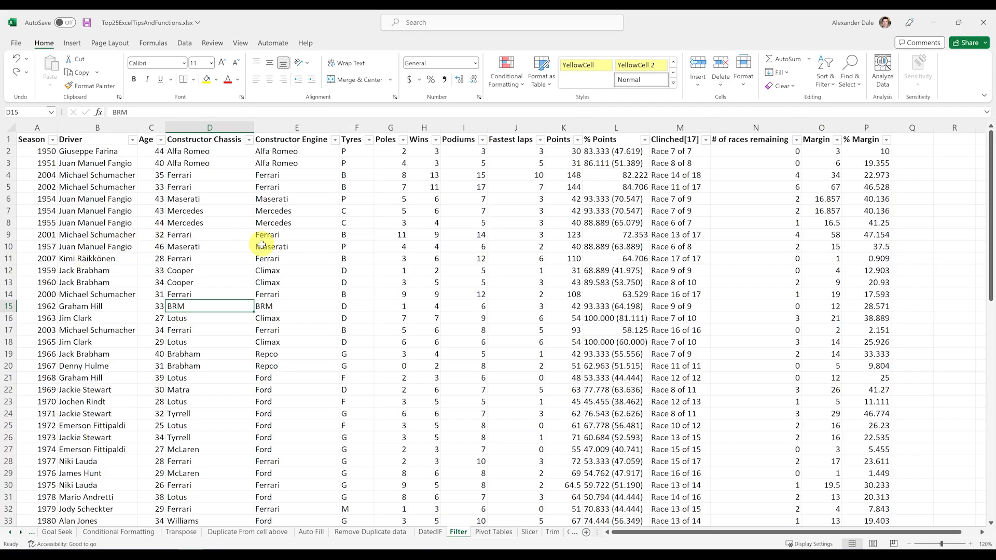
click(126, 210)
key(ctrl+a)
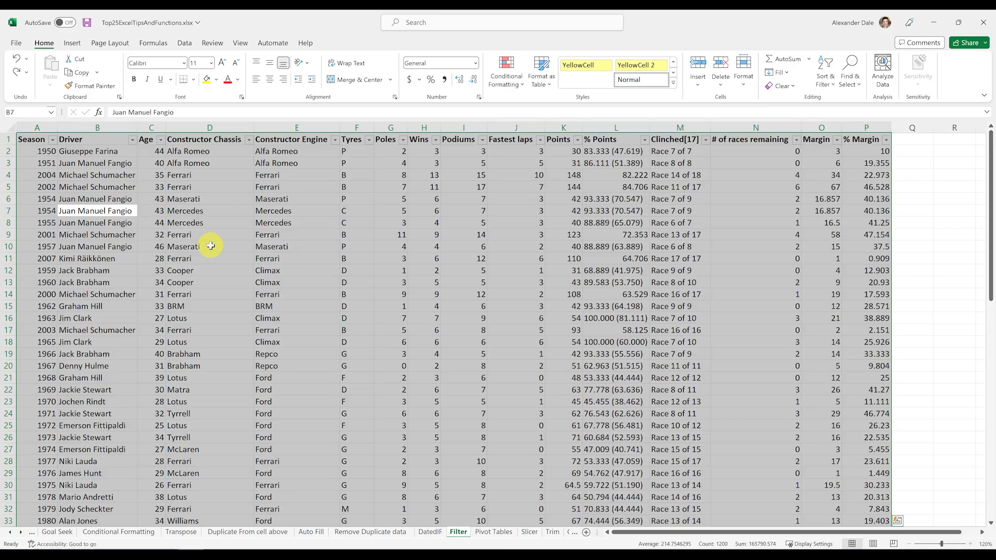
click(72, 43)
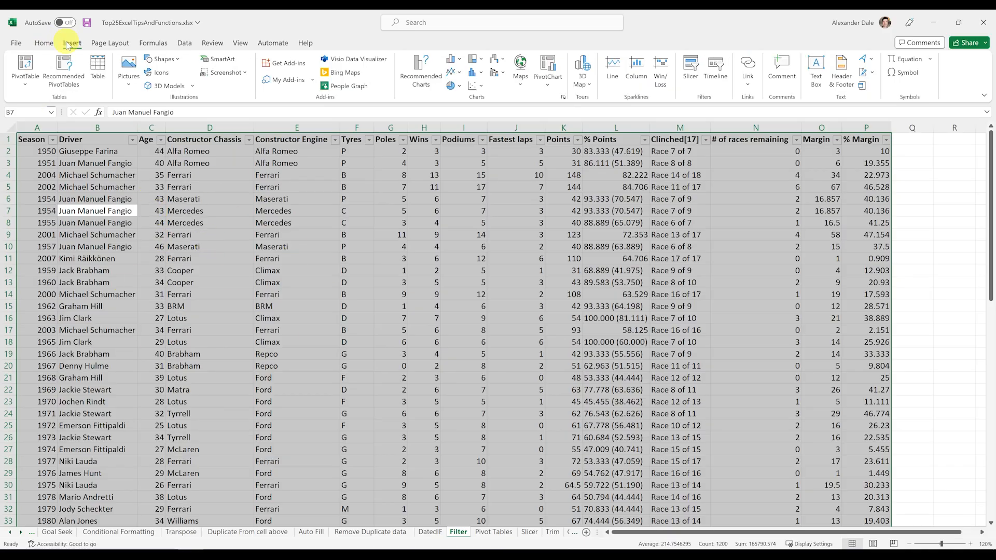
click(25, 63)
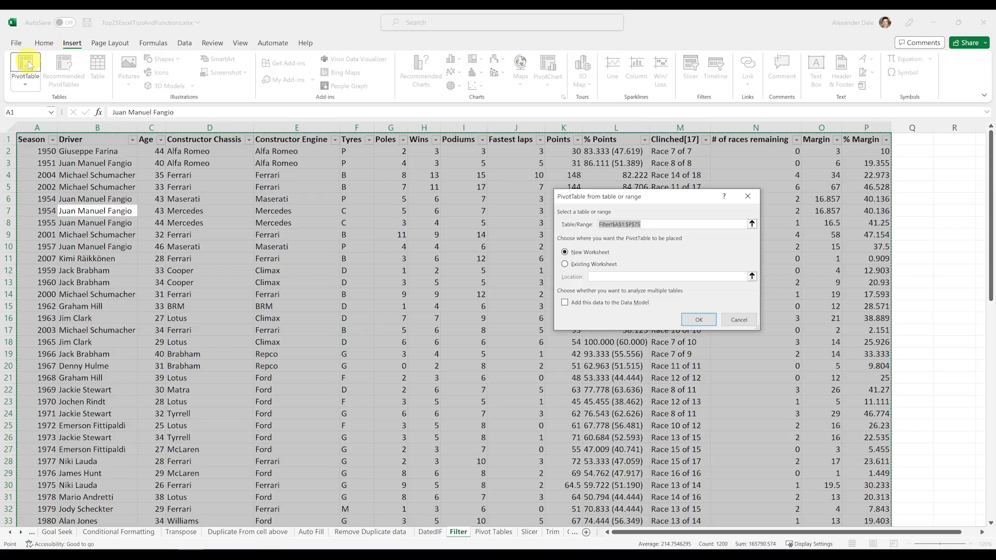
click(587, 264)
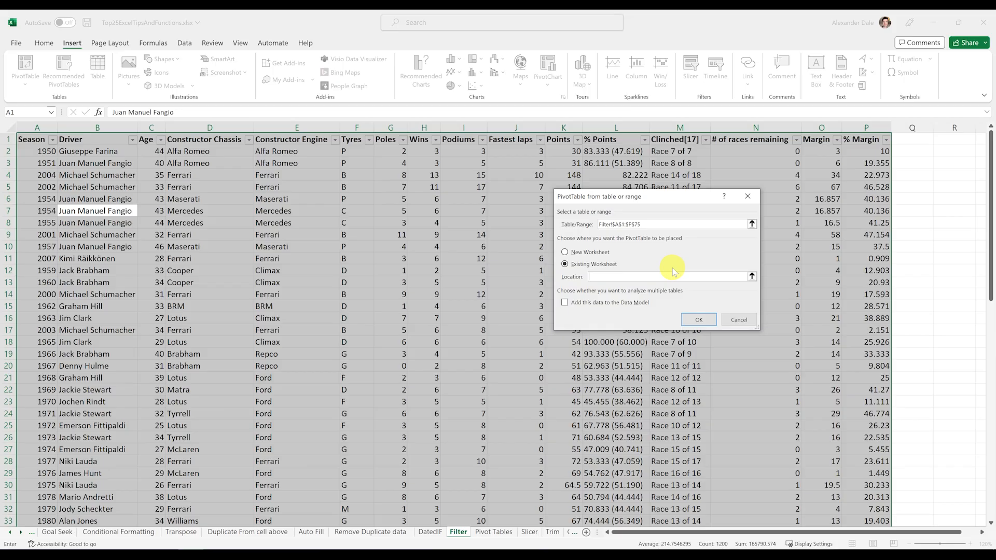
click(493, 532)
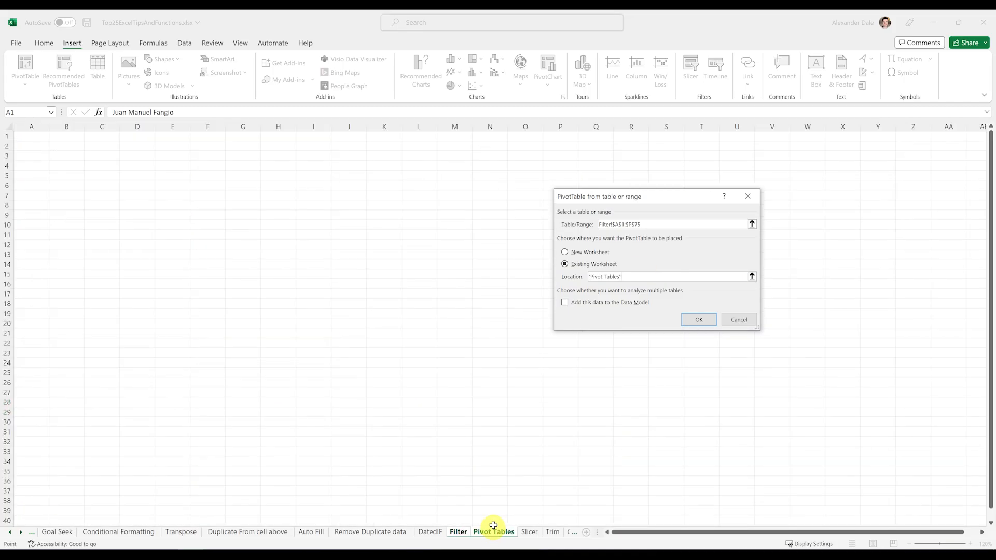
click(34, 137)
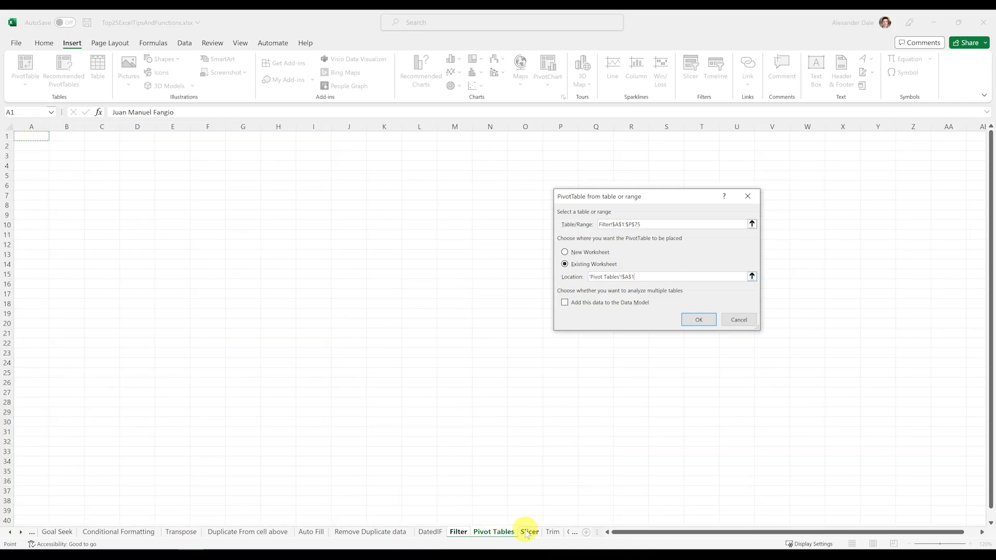
click(690, 322)
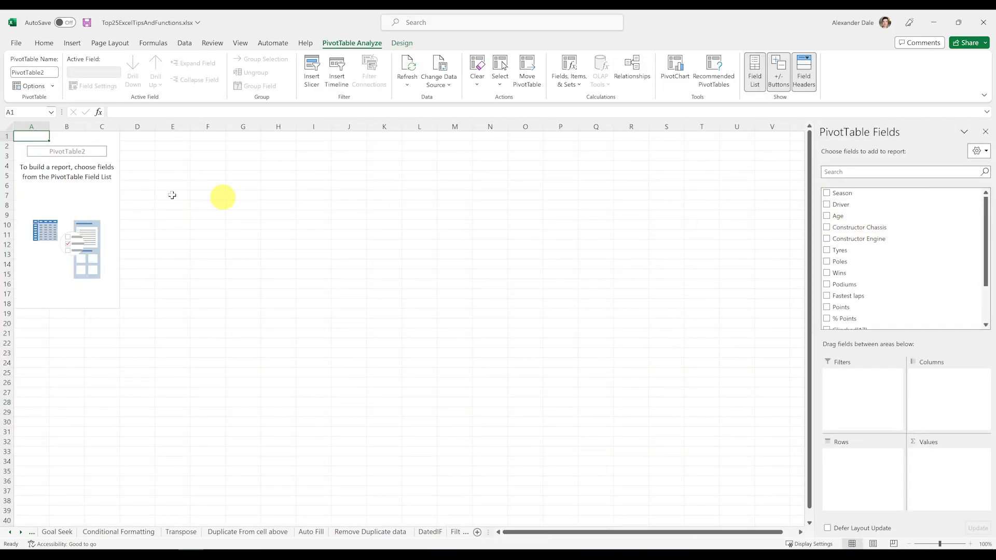
Build the PivotTable with Driver as rows and the sum of Wins as values, and check individual drivers' win totals.
click(64, 185)
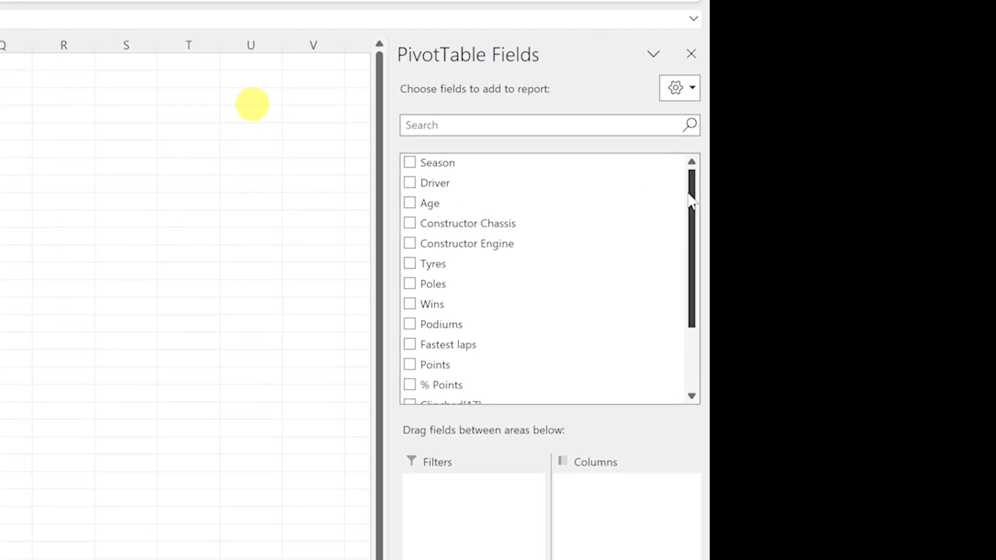
mouse_move(985, 211)
mouse_down()
mouse_move(986, 246)
mouse_move(984, 197)
mouse_up()
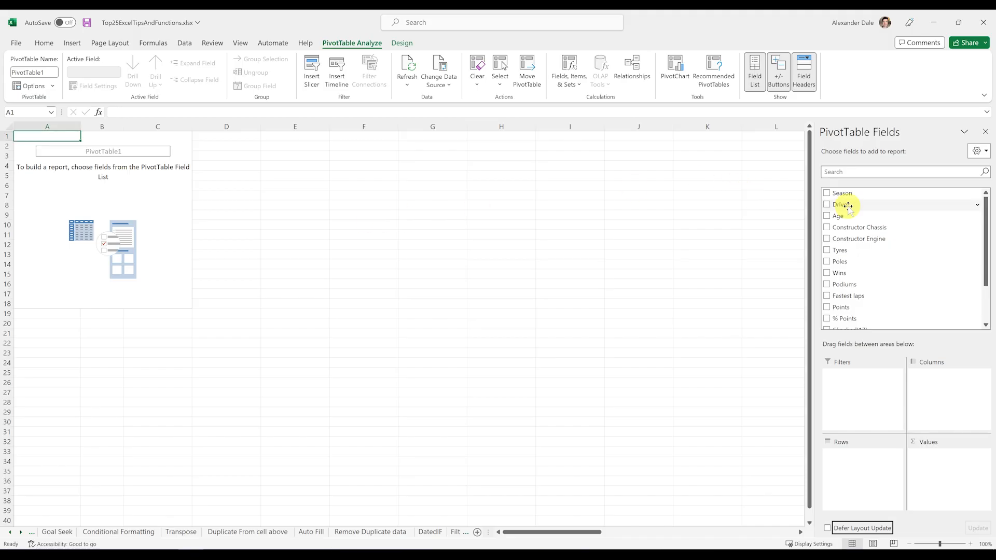
drag(856, 205, 844, 456)
scroll(877, 291, down, 2)
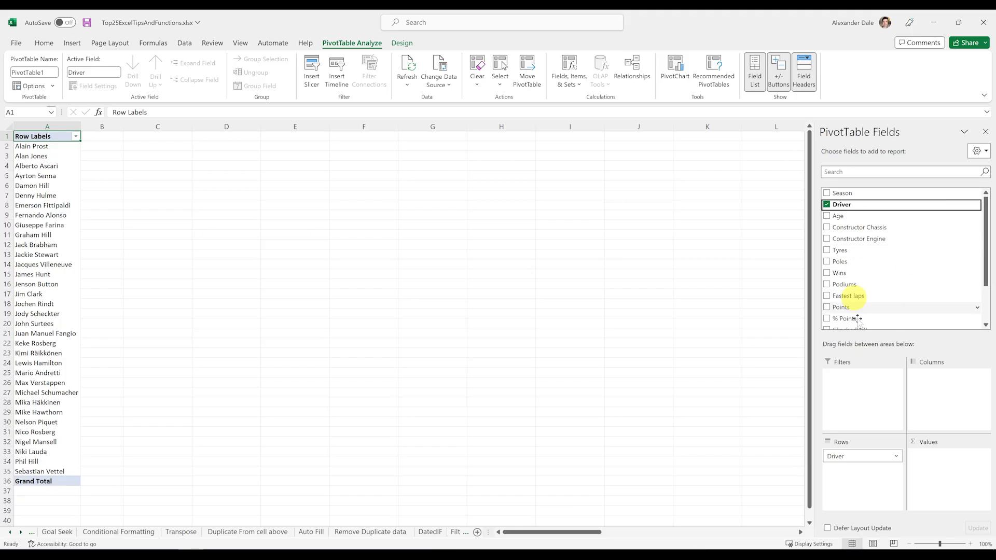
scroll(866, 254, up, 3)
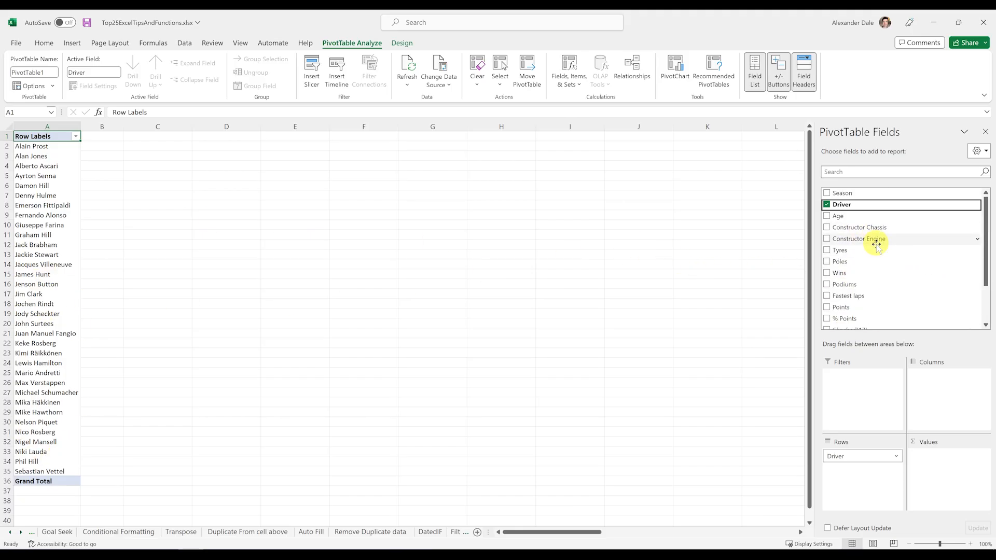
drag(867, 275, 956, 477)
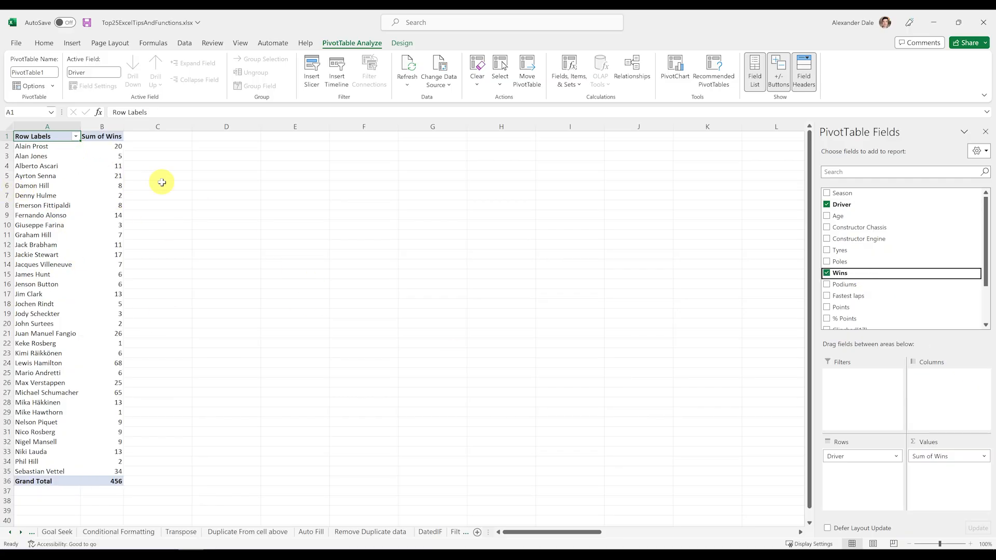
click(106, 364)
click(39, 471)
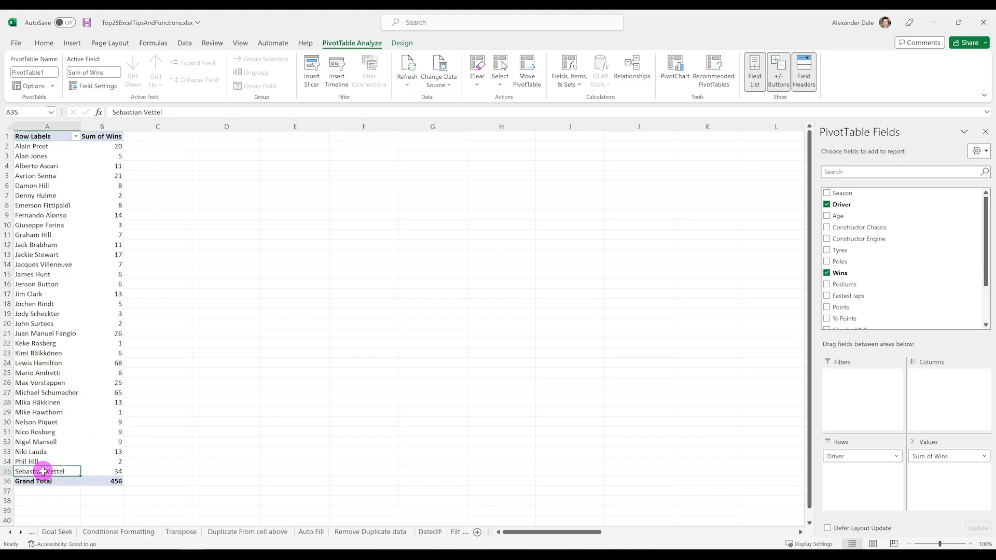
click(91, 470)
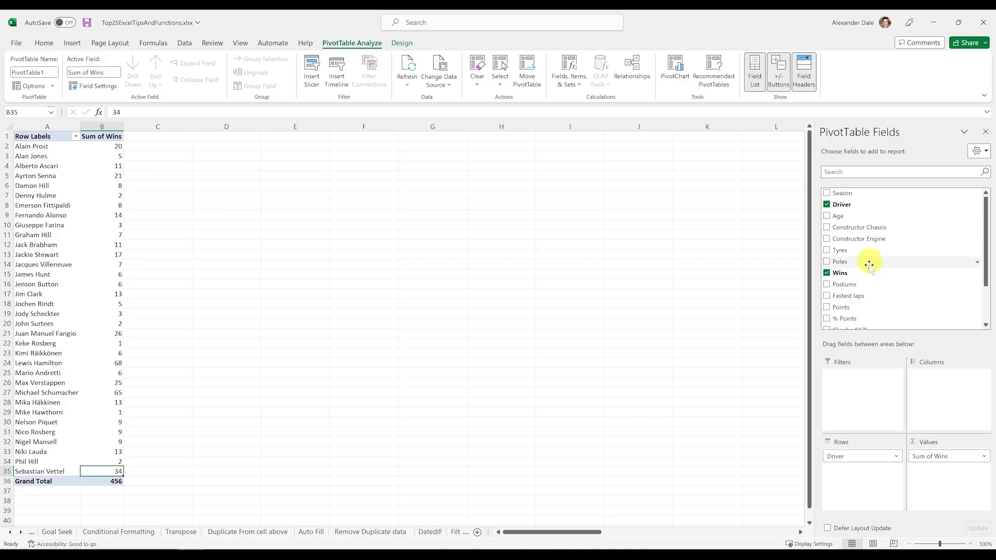
Add Podiums and Fastest laps to the PivotTable's values and use Constructor Chassis as its report filter.
drag(856, 284, 921, 470)
drag(848, 270, 918, 480)
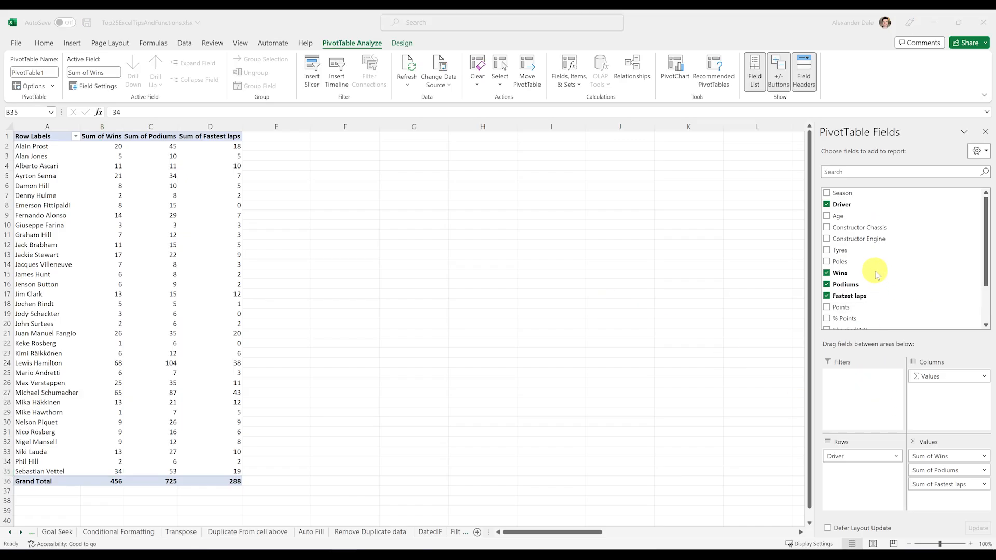
click(861, 230)
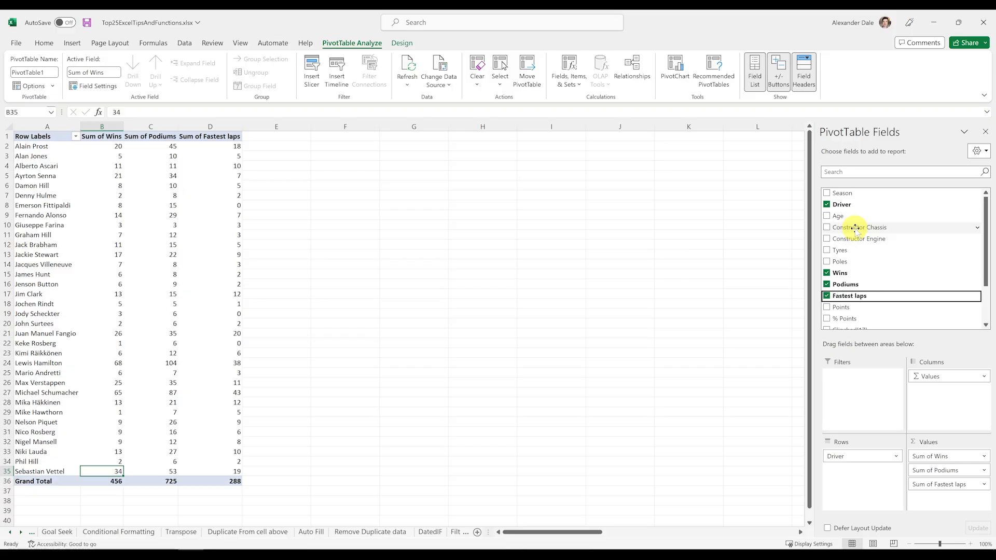
click(856, 231)
drag(848, 369, 850, 379)
Filter the PivotTable by Constructor Chassis to Mercedes.
click(118, 137)
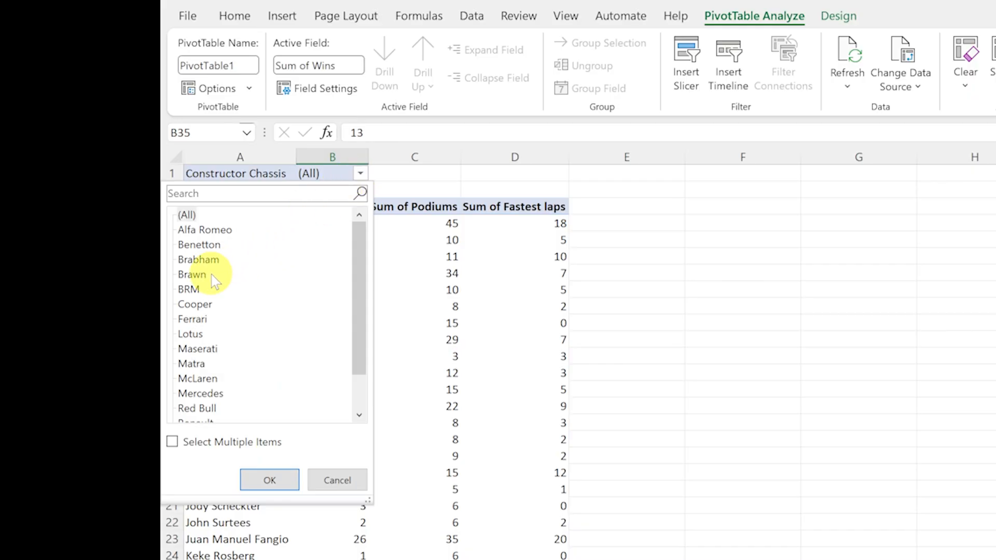
click(200, 393)
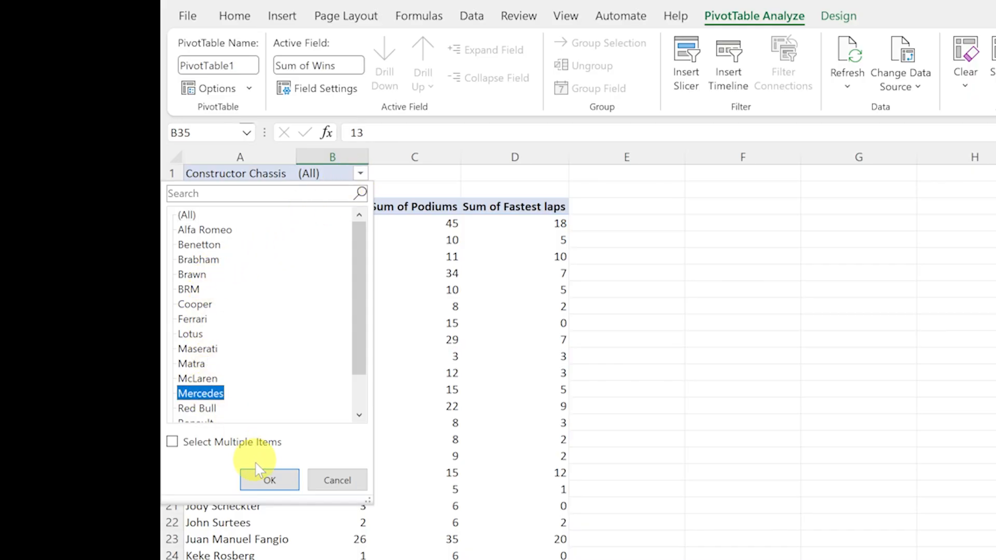
click(268, 481)
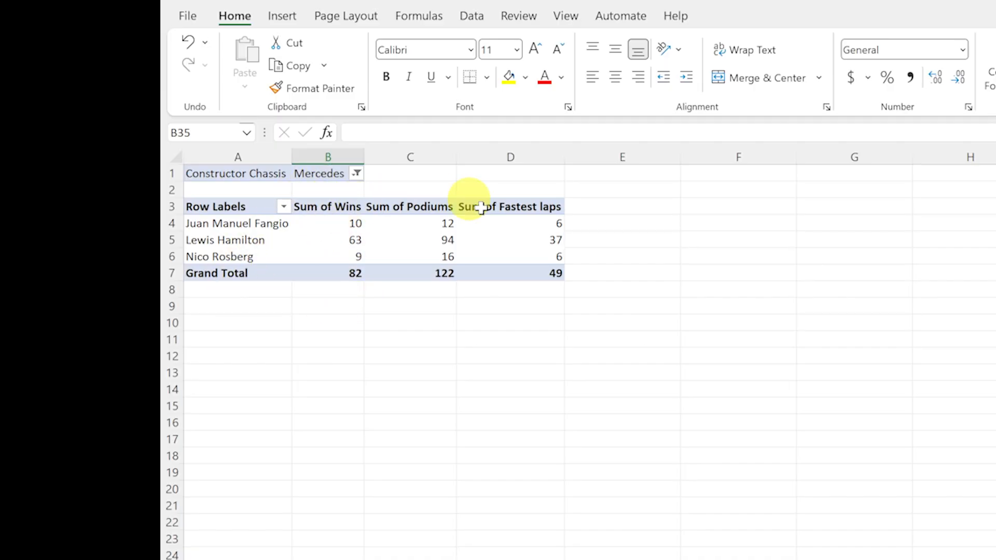
Set the PivotTable's Constructor Chassis filter to Ferrari.
click(459, 225)
click(357, 173)
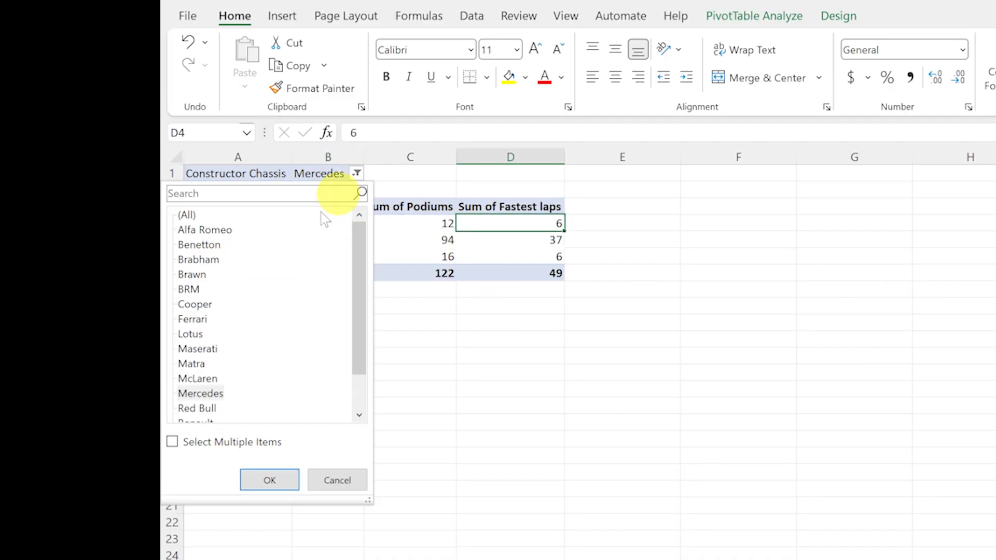
scroll(254, 384, down, 1)
scroll(239, 373, up, 1)
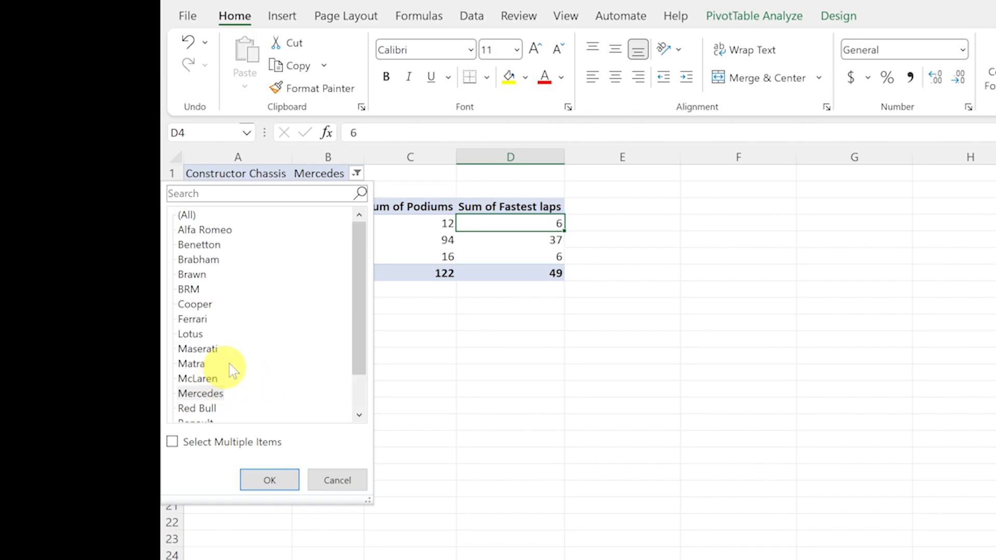
click(197, 319)
click(267, 481)
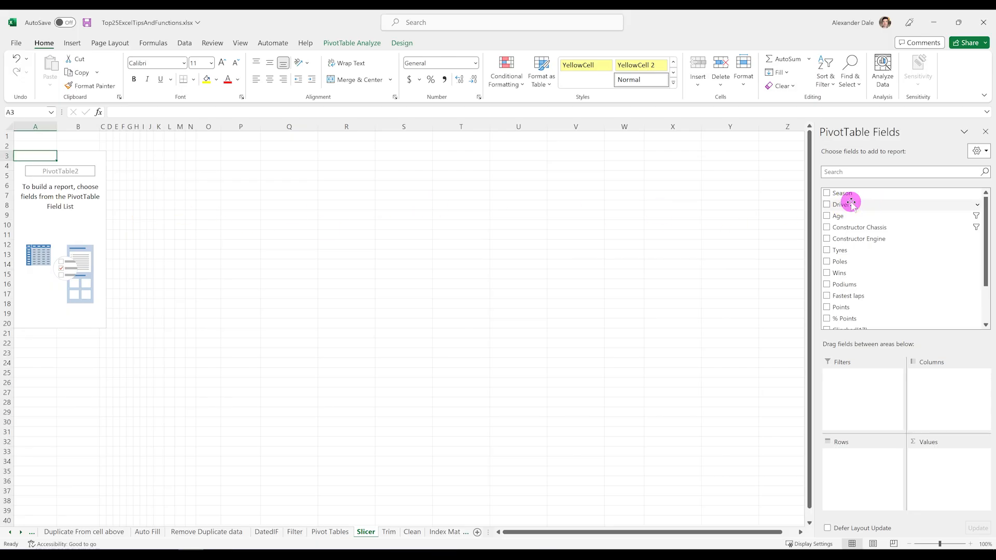
In the Slicer sheet's empty PivotTable, add Driver to the rows and Wins to the values.
drag(851, 202, 863, 460)
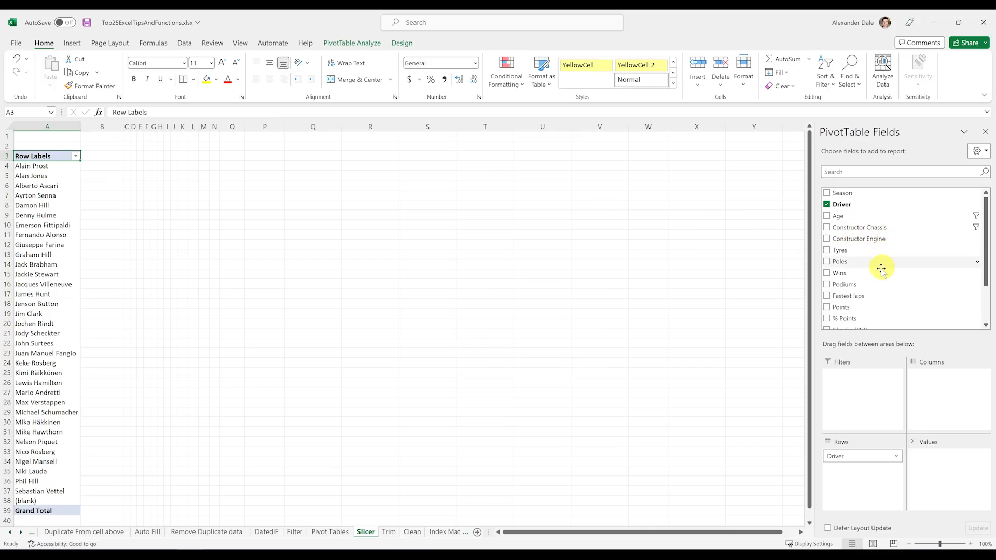
drag(882, 272, 960, 457)
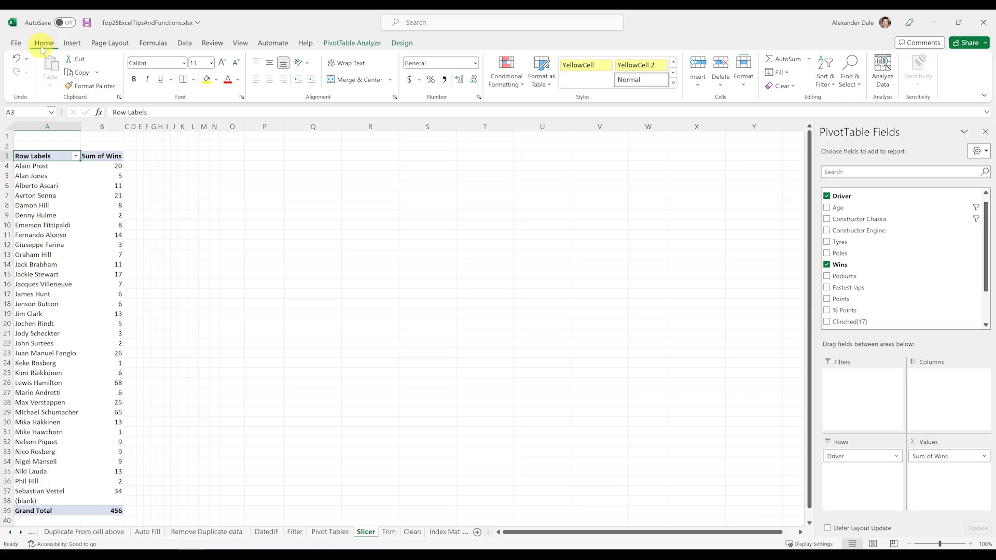
Insert a slicer for the Constructor Chassis field of the PivotTable.
click(72, 44)
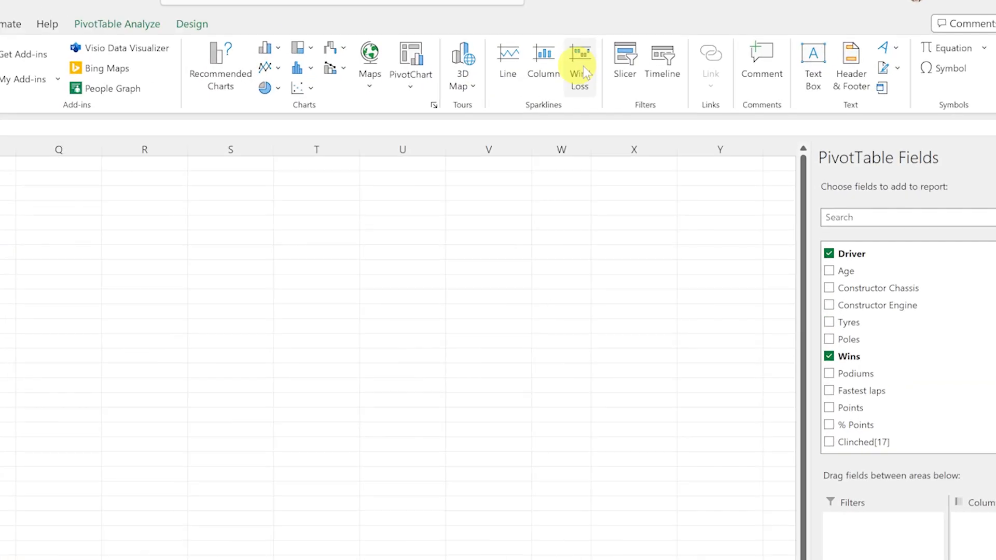
click(690, 67)
click(511, 293)
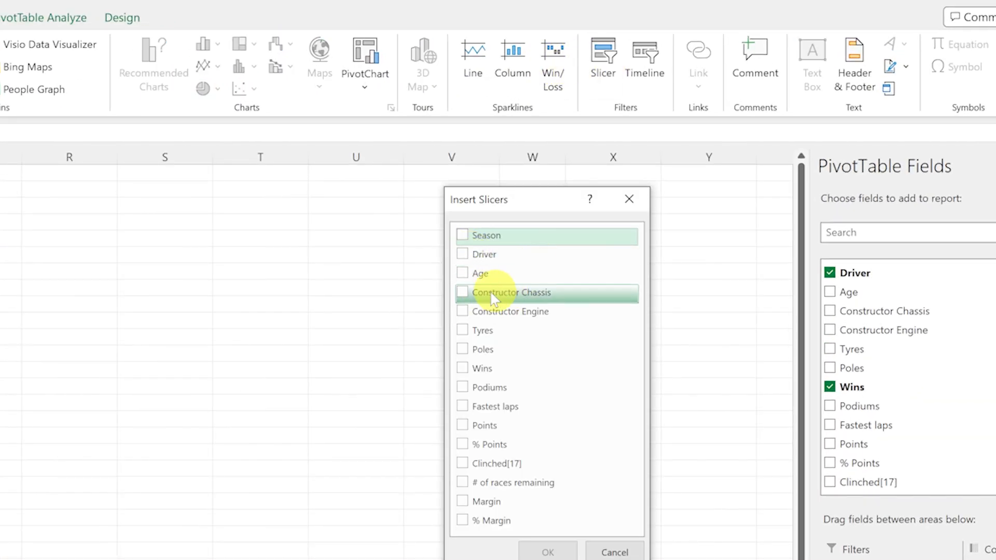
click(792, 377)
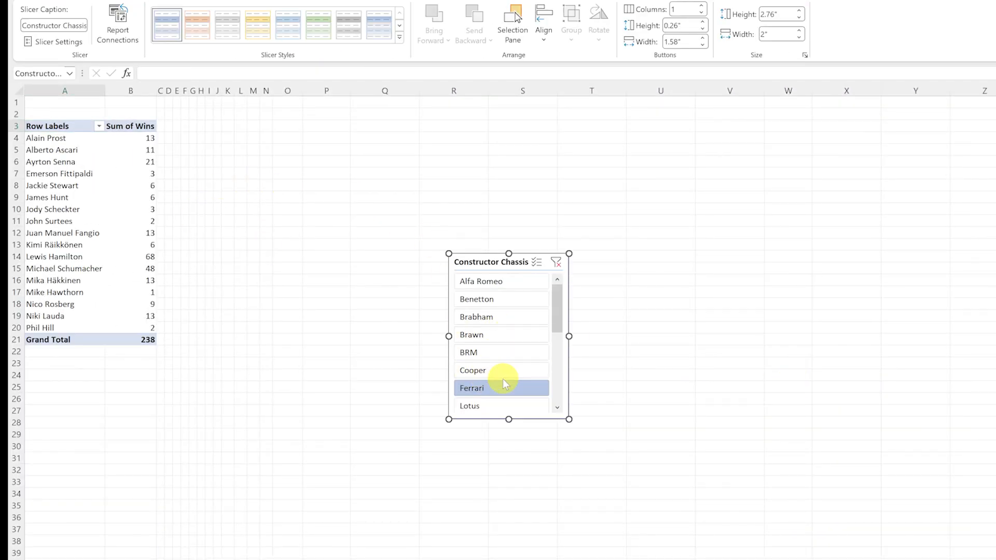
Filter the PivotTable through the Constructor Chassis slicer by Brabham, Alfa Romeo, Ferrari and Lotus, one at a time.
click(504, 318)
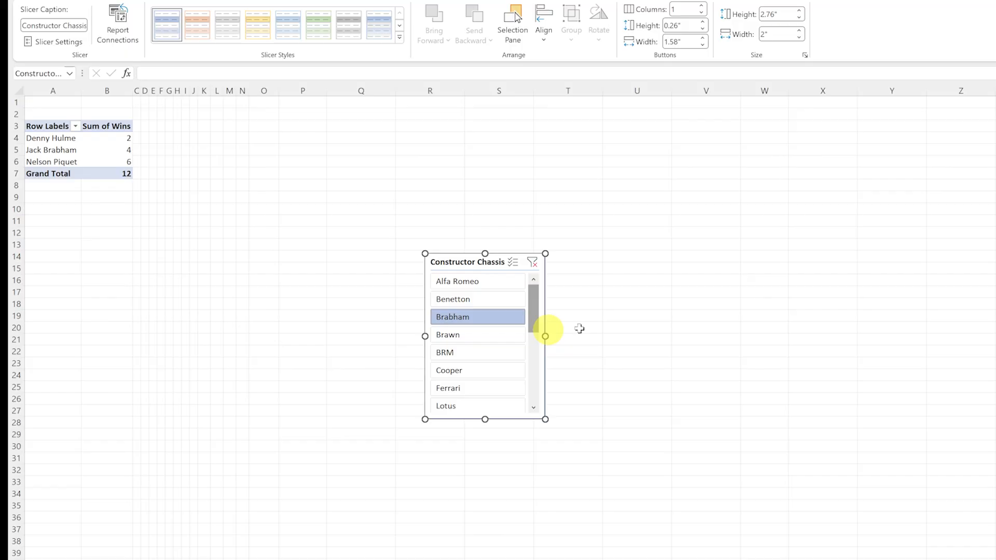
click(467, 281)
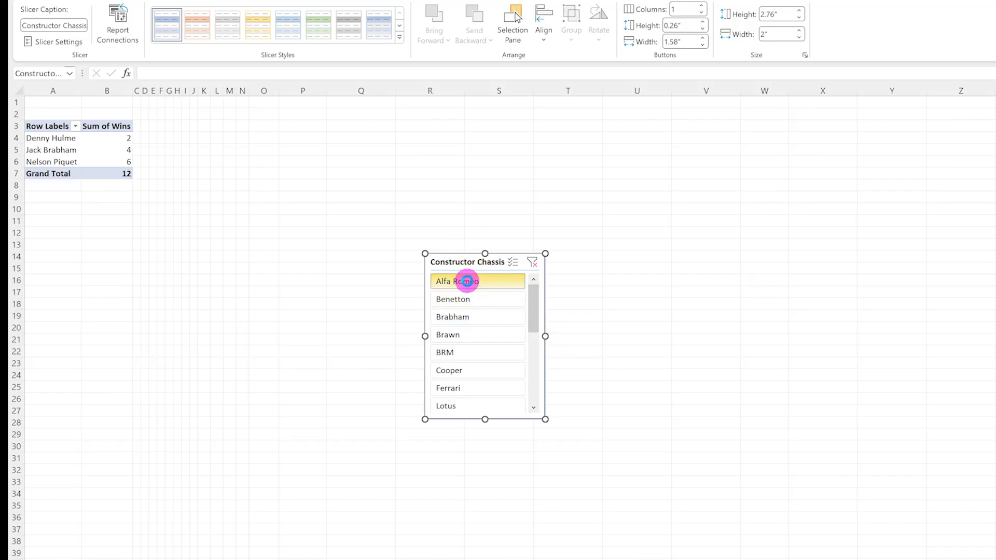
click(477, 299)
click(496, 283)
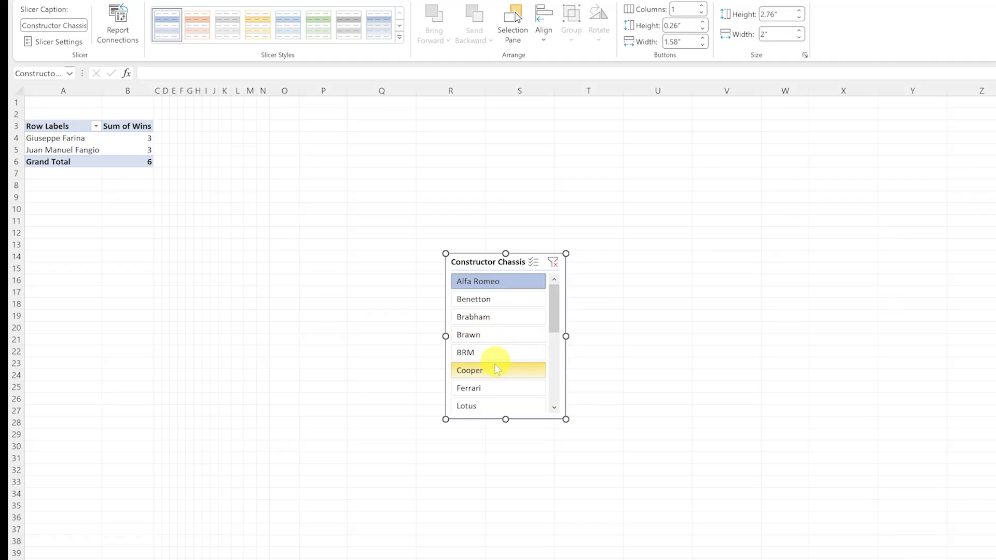
click(493, 384)
scroll(492, 383, down, 3)
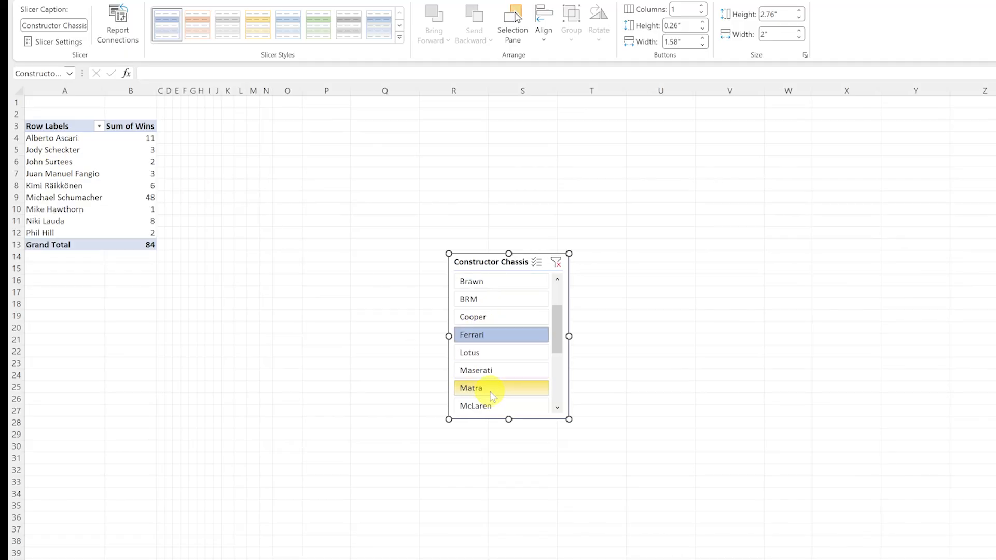
click(491, 300)
scroll(488, 316, down, 2)
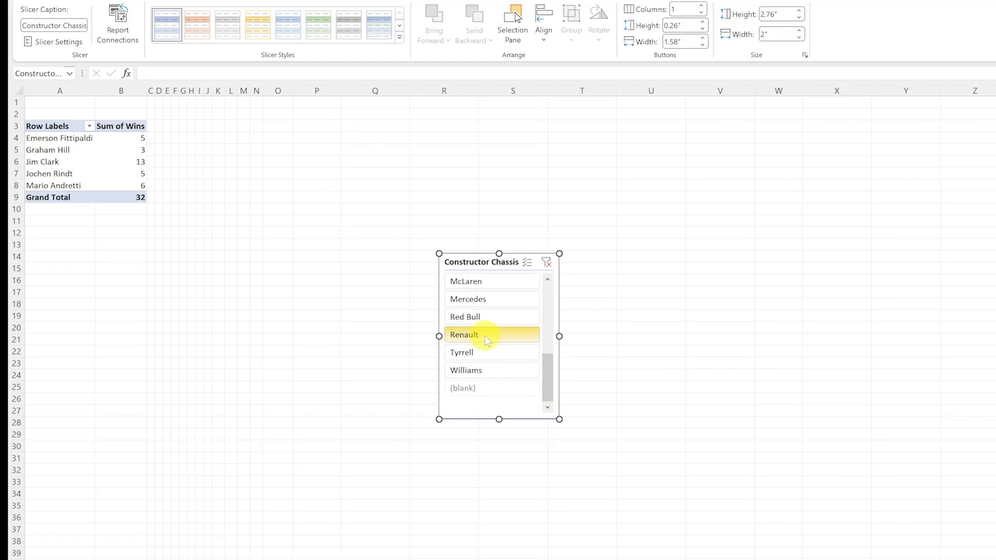
scroll(492, 311, up, 3)
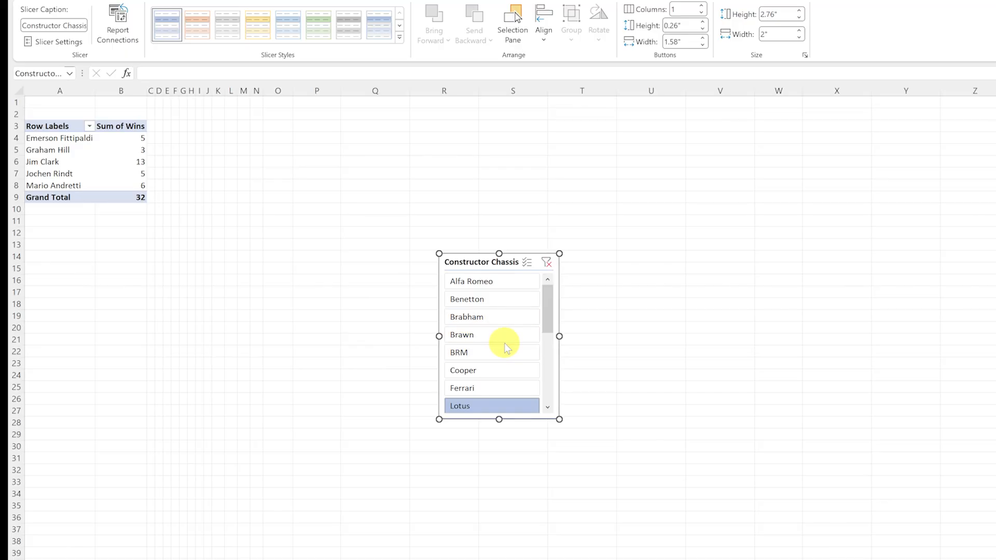
Filter the PivotTable to all constructors from Brabham through Lotus with the slicer, and clear the slicer's filter.
drag(500, 385, 497, 349)
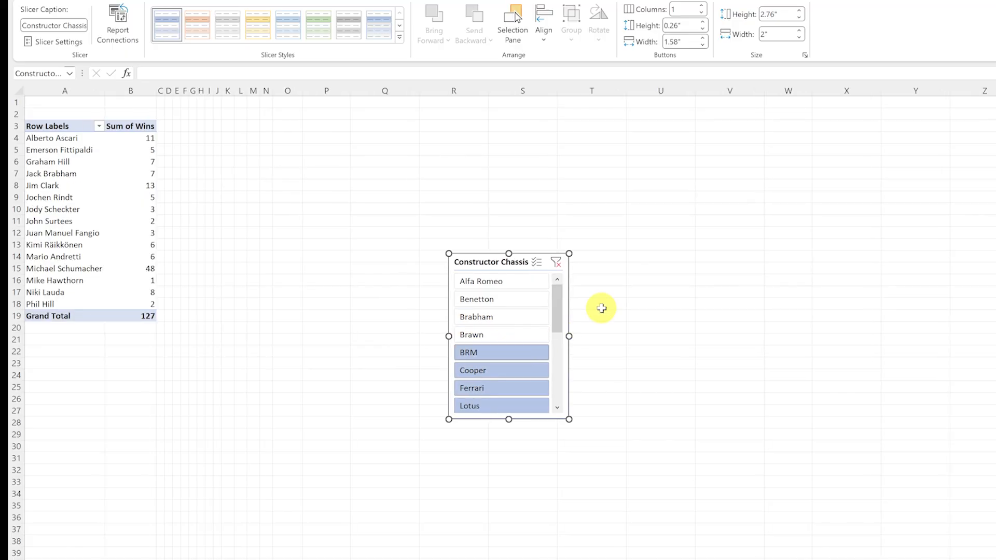
ctrl+click(499, 318)
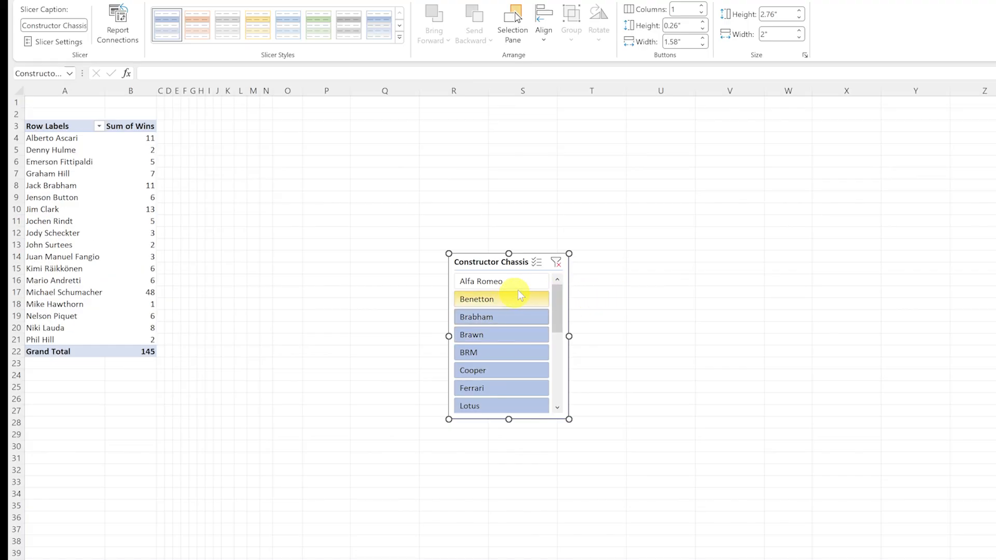
click(557, 262)
scroll(506, 319, down, 4)
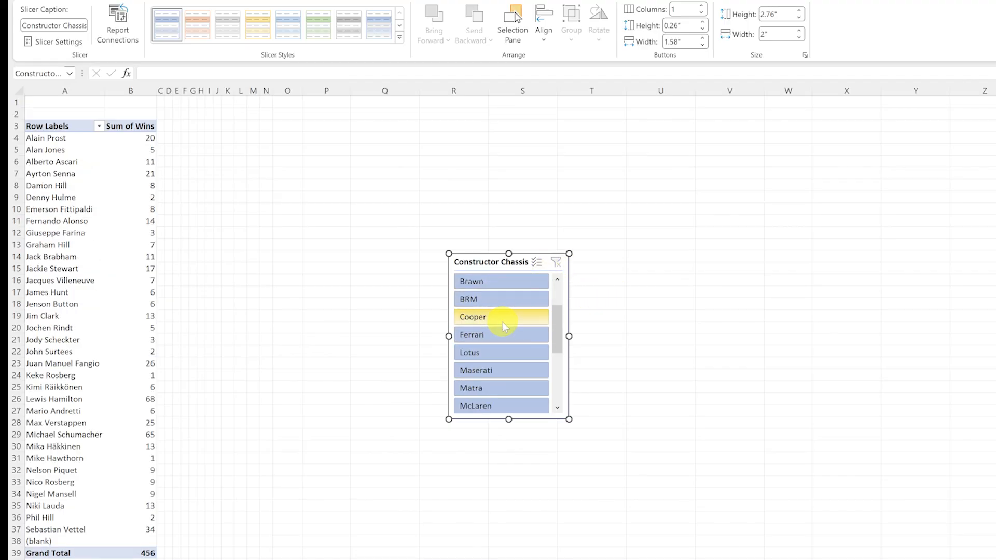
scroll(506, 319, up, 4)
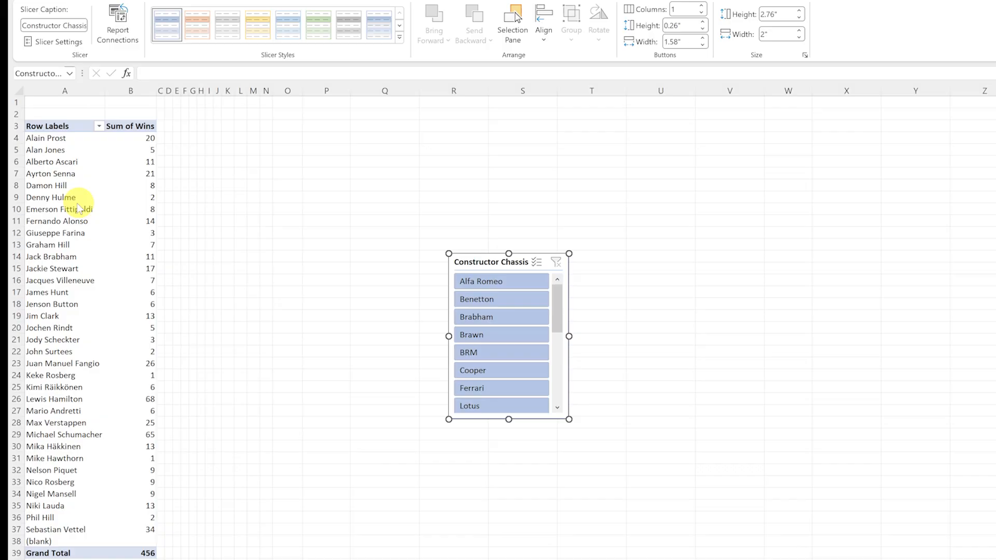
Insert a second slicer for the PivotTable's Tyres field and place it beside the Constructor Chassis slicer, on the side nearer the PivotTable.
click(62, 233)
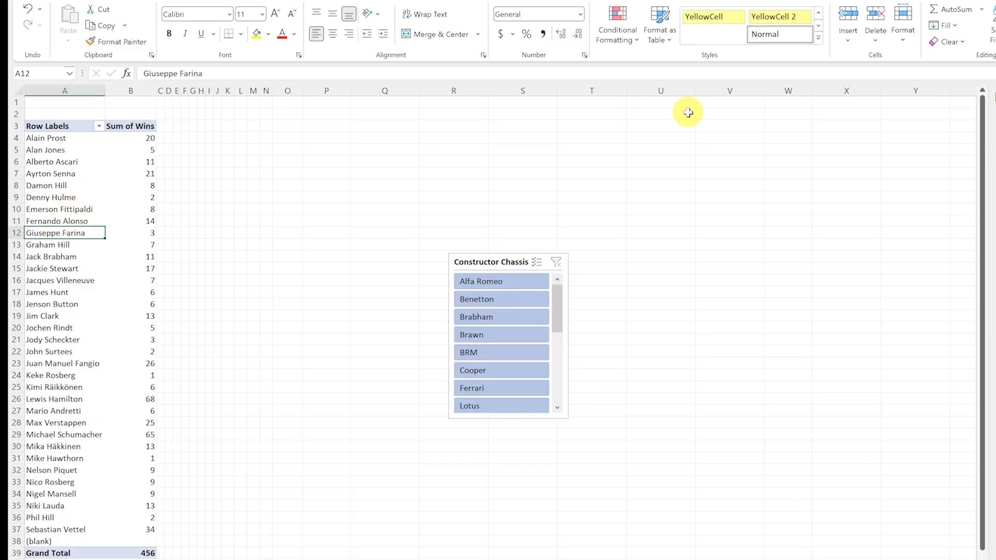
click(84, 2)
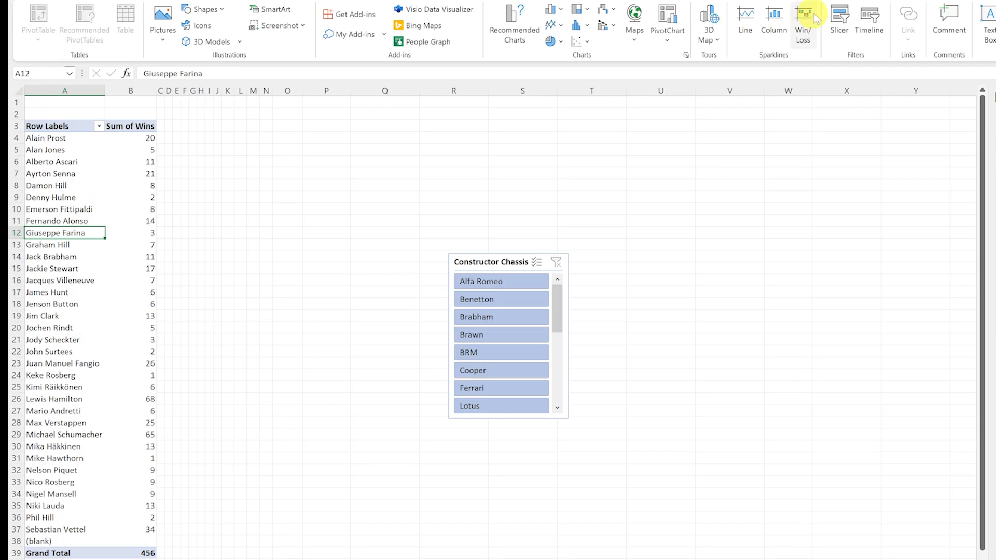
click(839, 21)
click(737, 215)
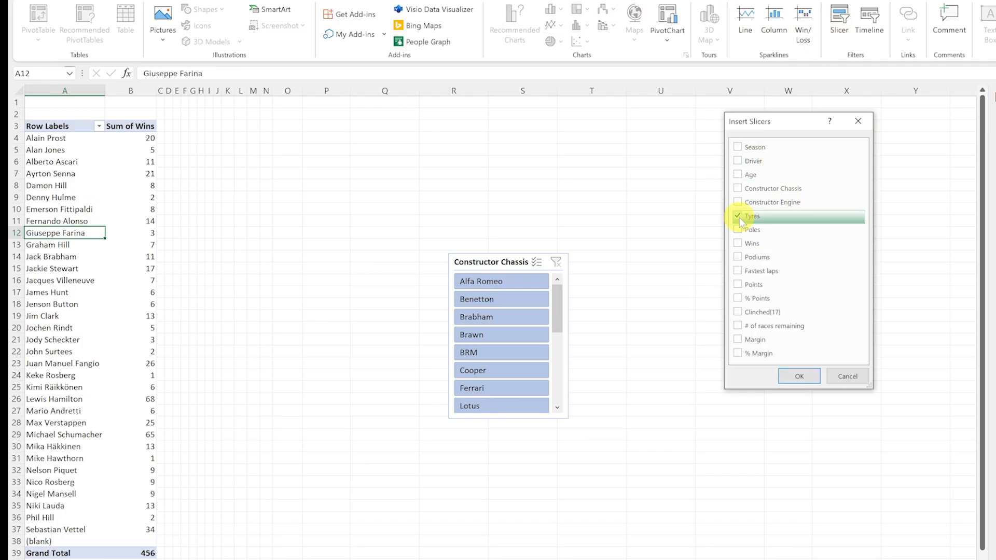
click(800, 376)
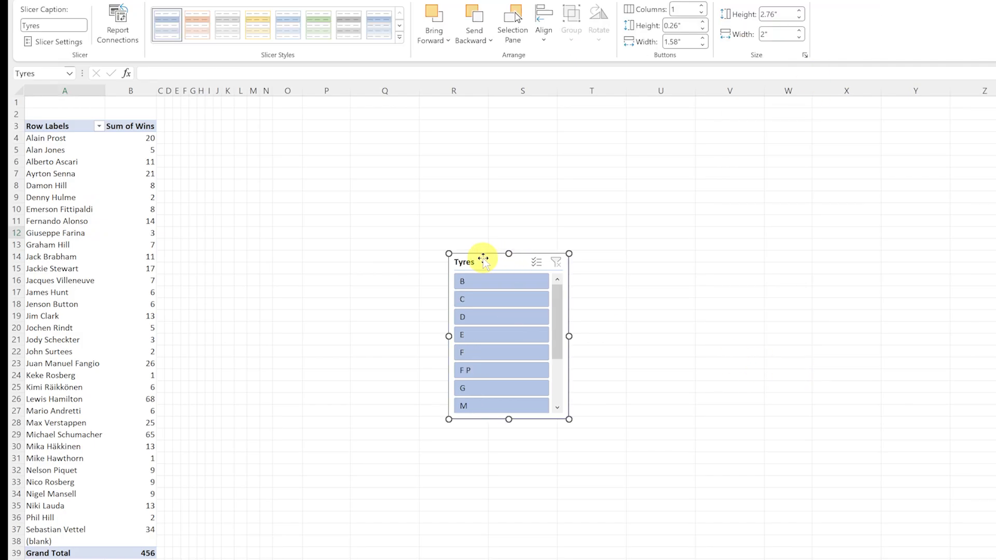
drag(483, 259, 358, 260)
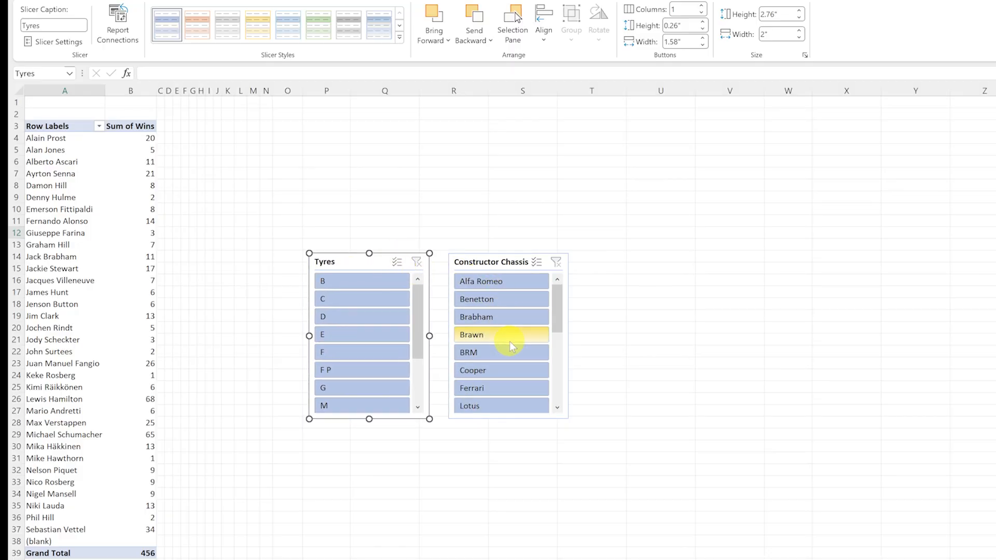
Filter the PivotTable through the Constructor Chassis slicer by Alfa Romeo, Benetton and finally Ferrari, checking the Tyres slicer for Benetton.
click(516, 281)
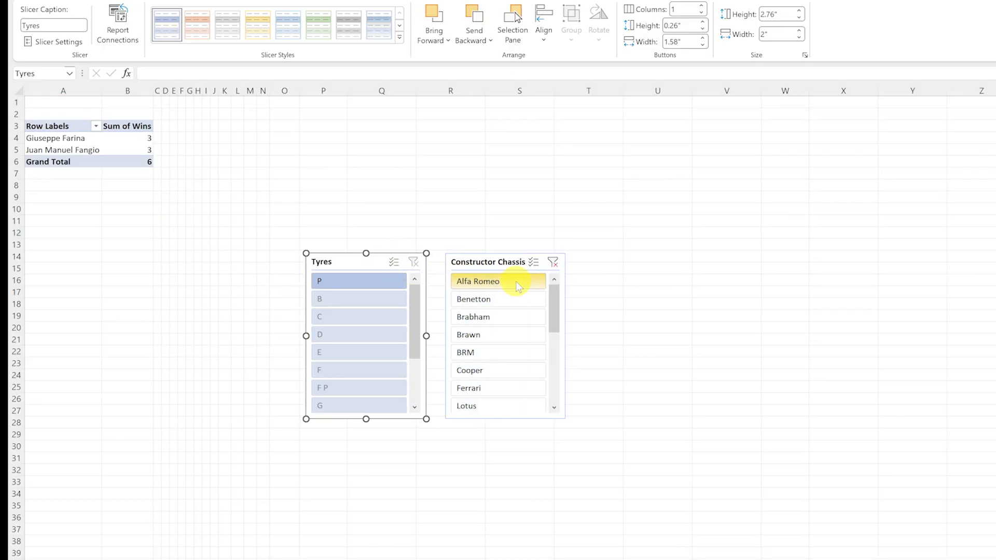
click(485, 300)
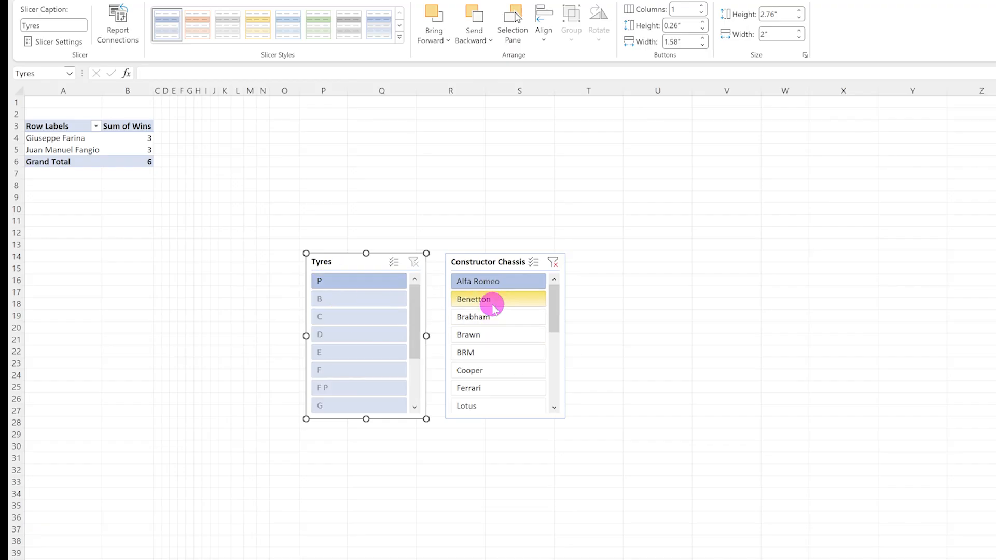
scroll(423, 336, down, 3)
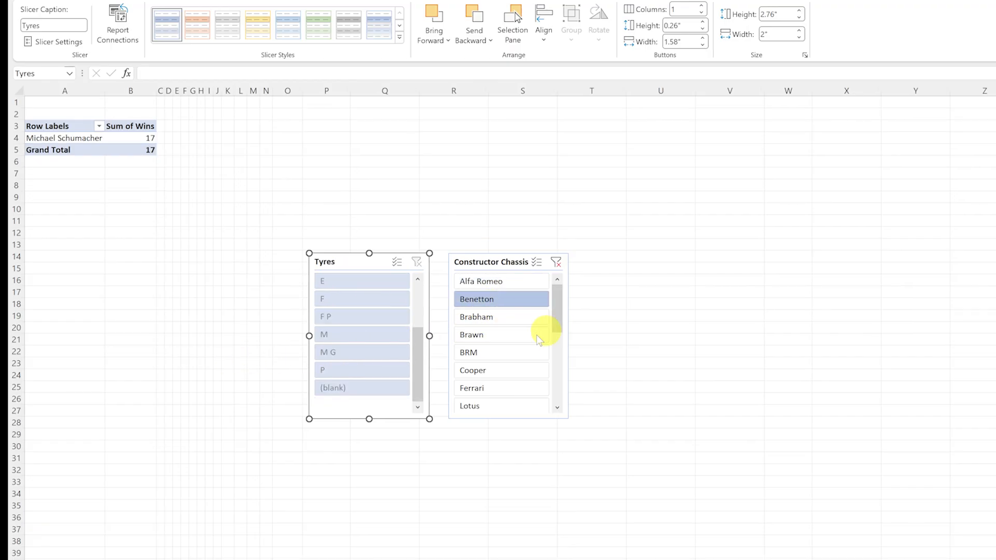
click(508, 388)
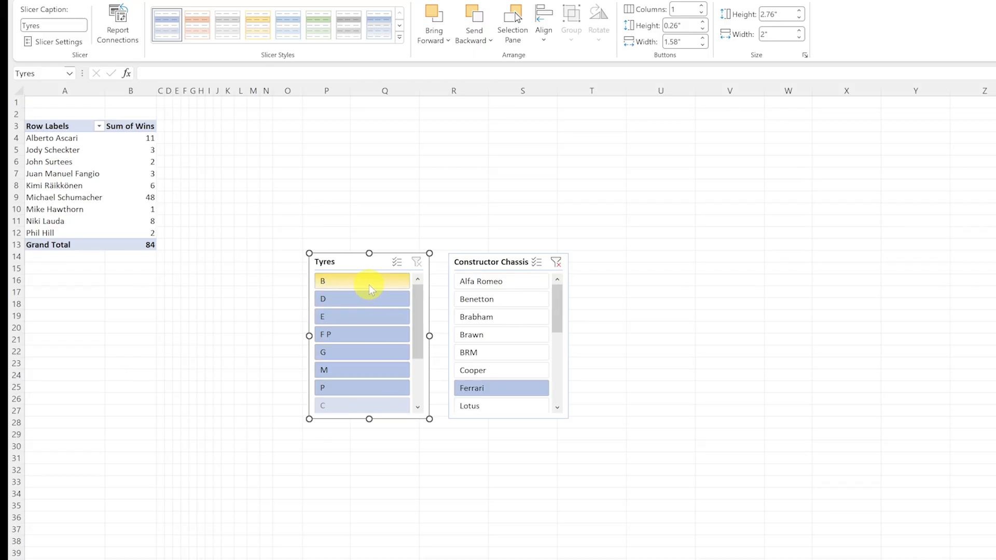
Filter the wins pivot table to tyre B using the Tyres slicer.
click(366, 285)
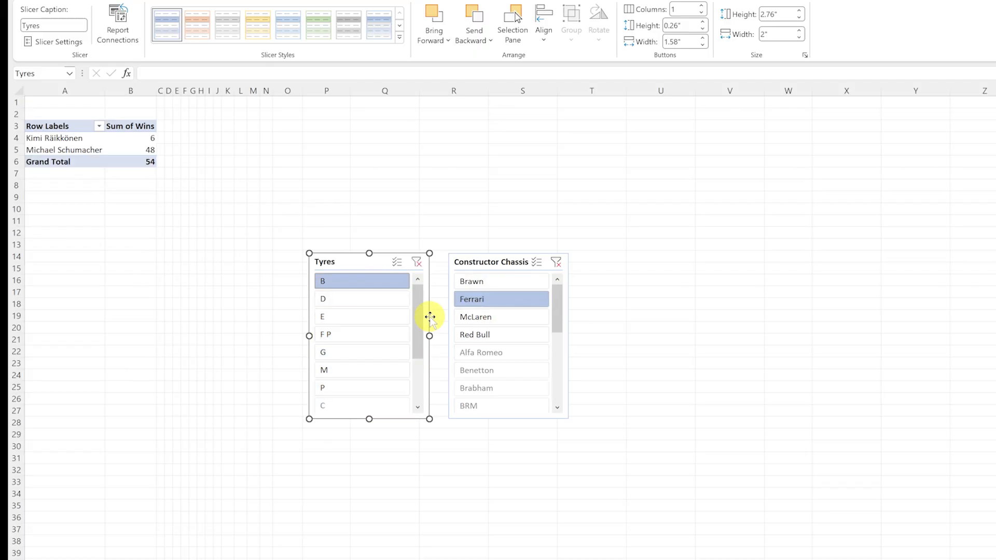
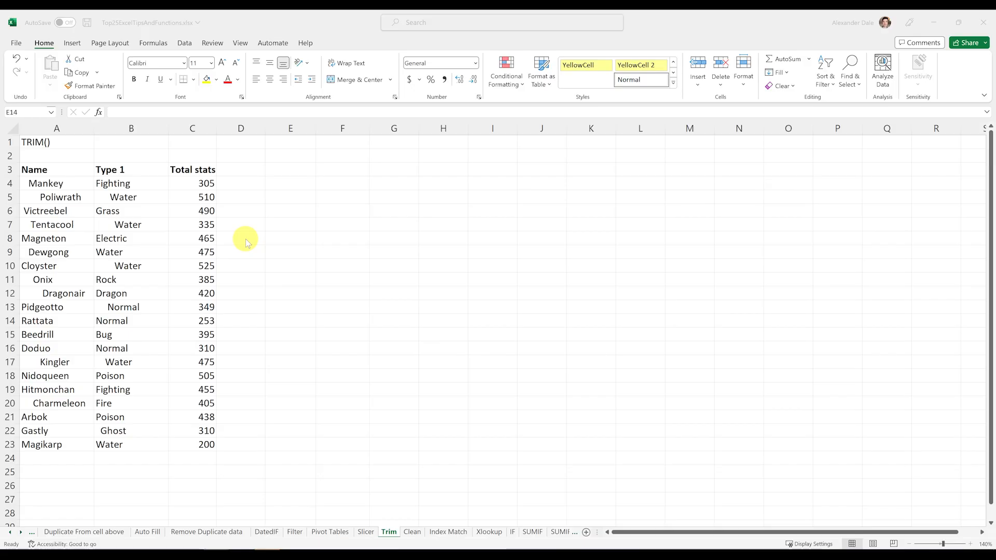
drag(46, 183, 39, 429)
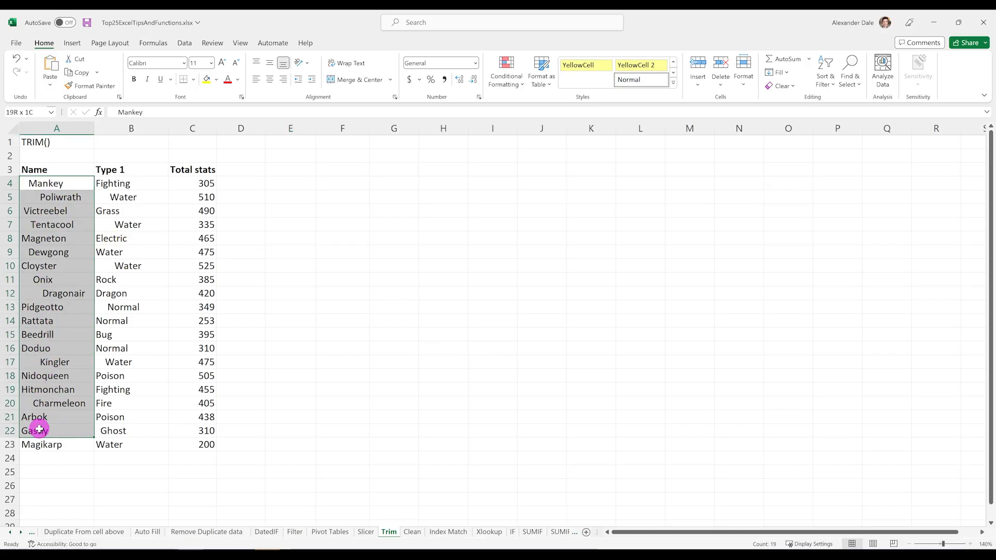
click(236, 293)
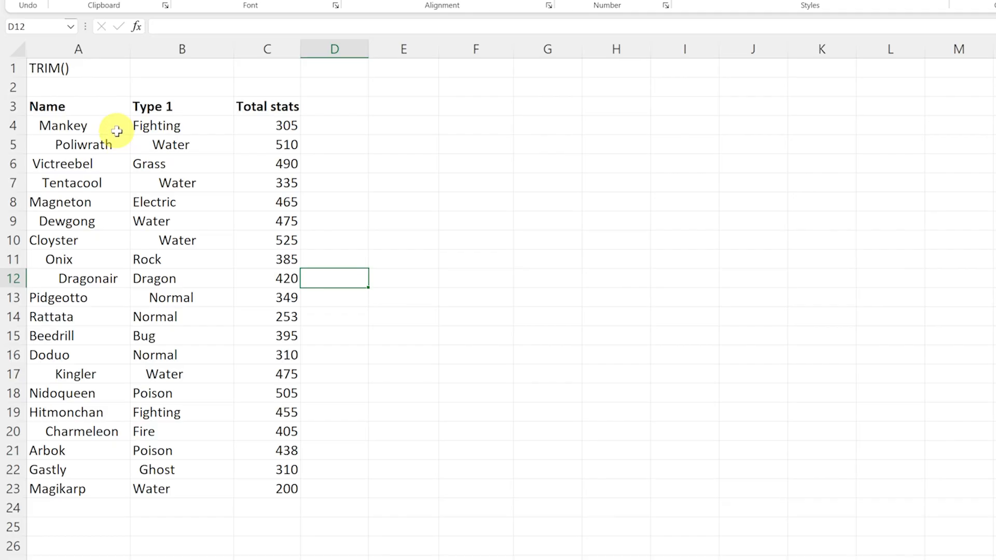
drag(67, 125, 72, 469)
drag(170, 127, 156, 484)
click(111, 485)
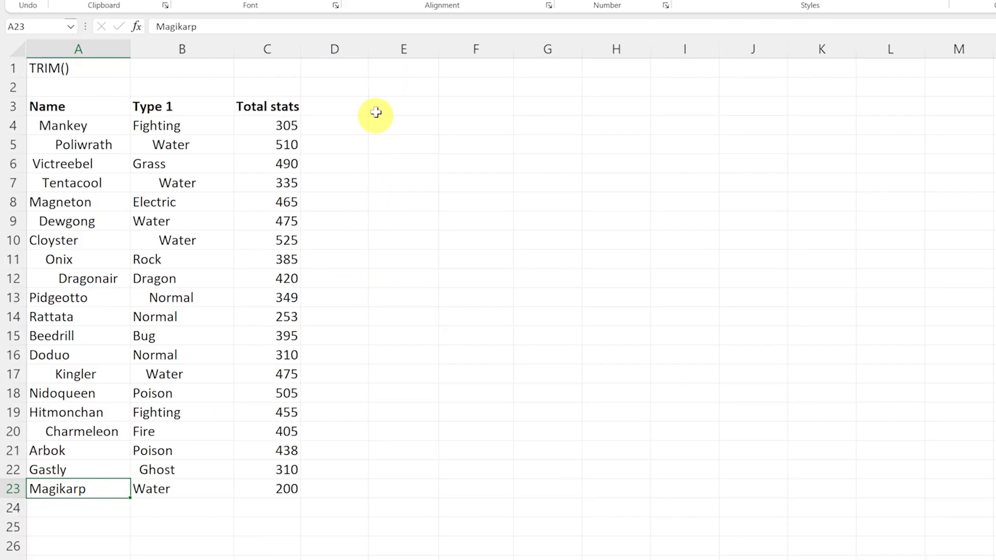
Enter the formula =TRIM(A4) in cell D4 to strip extra spaces from the first name.
click(351, 123)
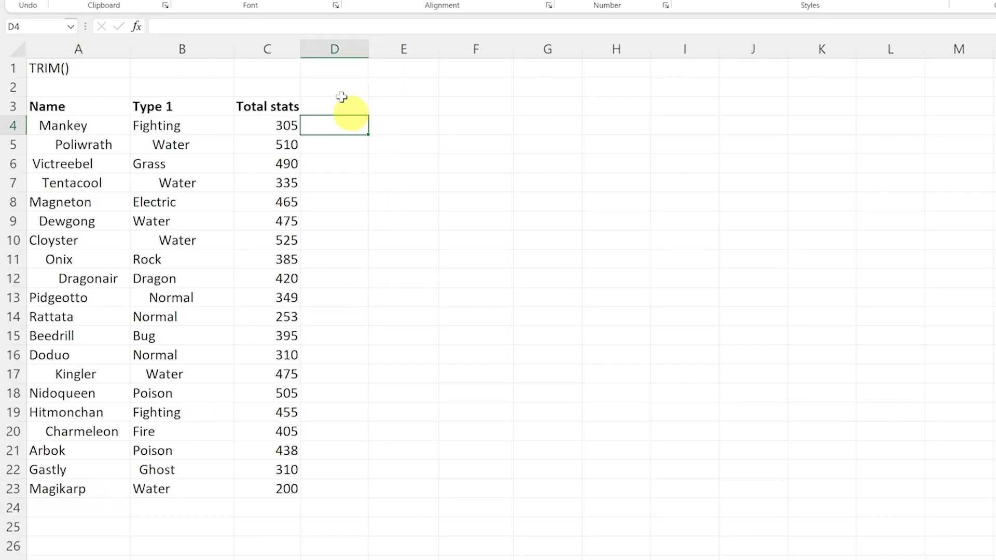
text(=)
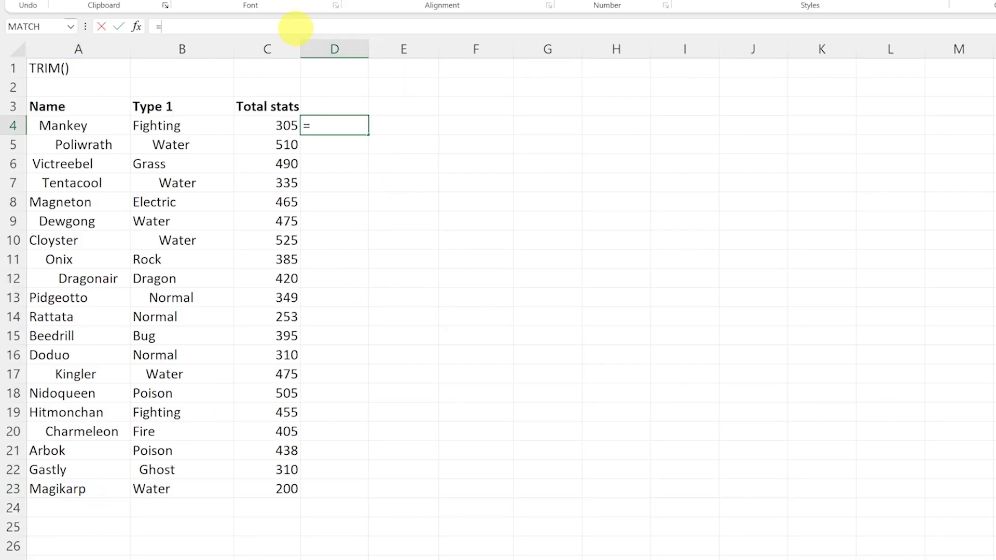
text(trim)
key(Tab)
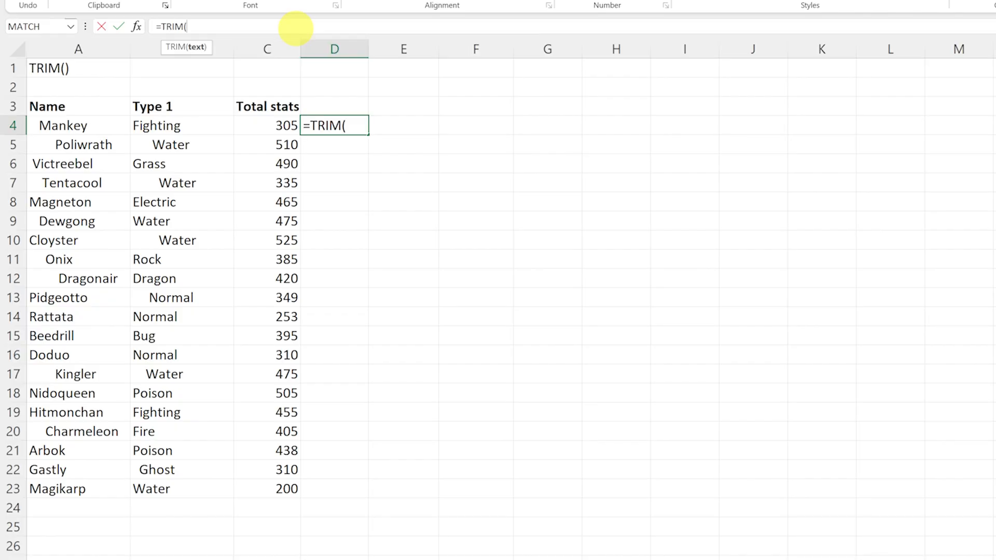
click(72, 126)
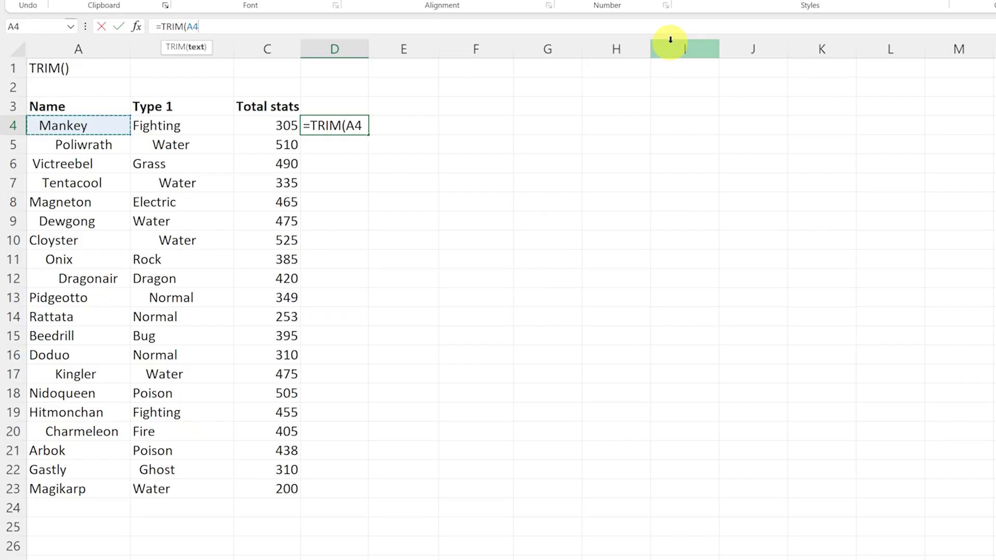
text())
key(Return)
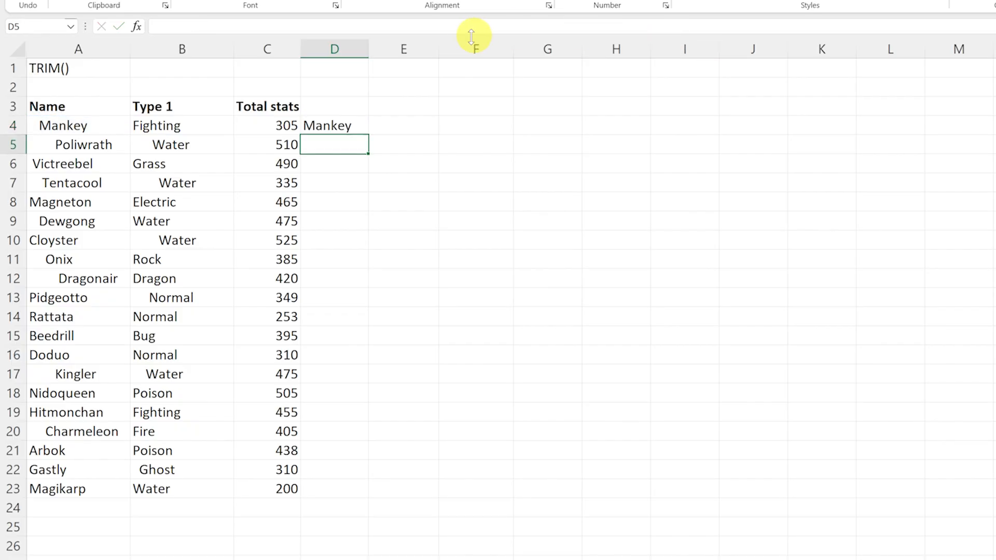
Fill the TRIM formula in D4 down through D23 for all the names.
click(314, 125)
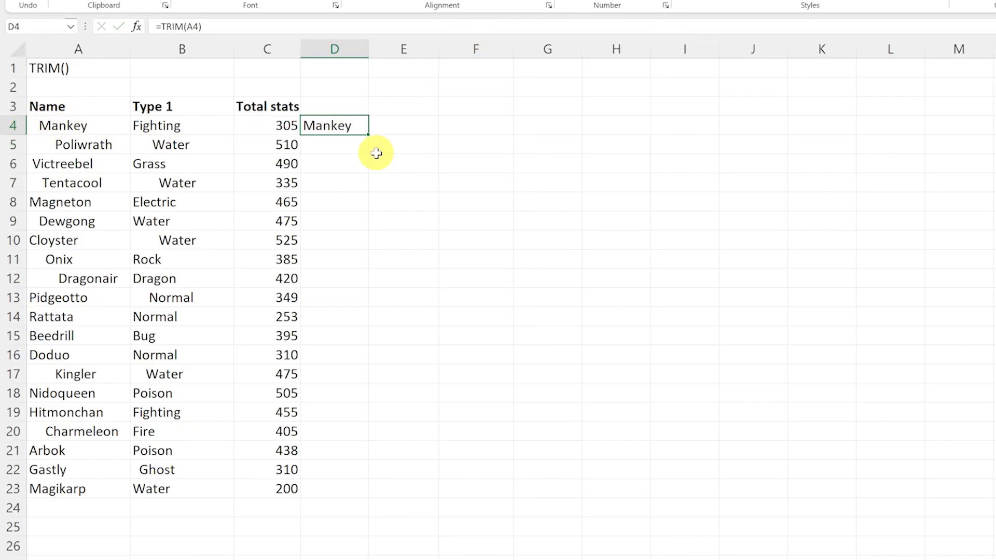
drag(368, 139, 371, 493)
click(449, 278)
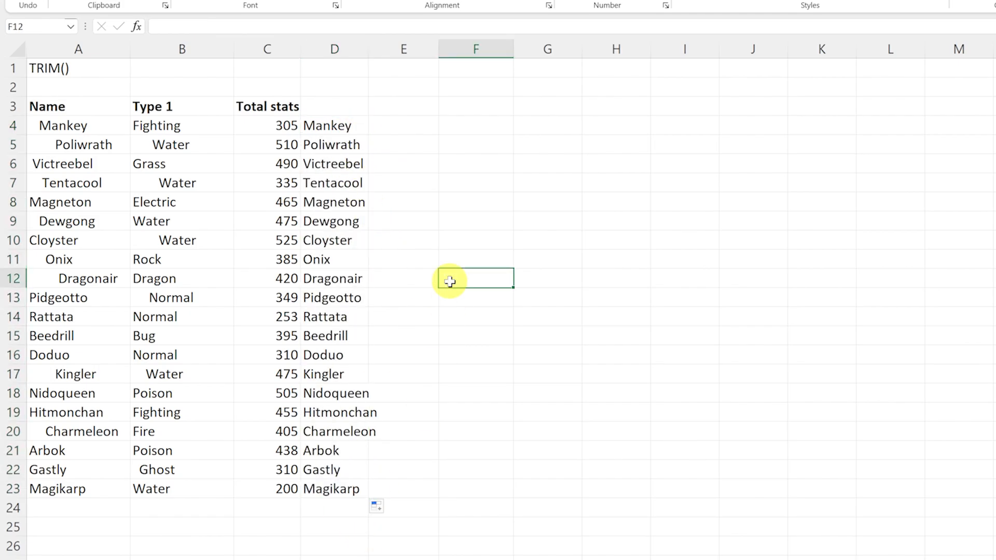
Extend the TRIM formula from D4 across to E4 and fill it down to E23 for the Type 1 column.
click(345, 126)
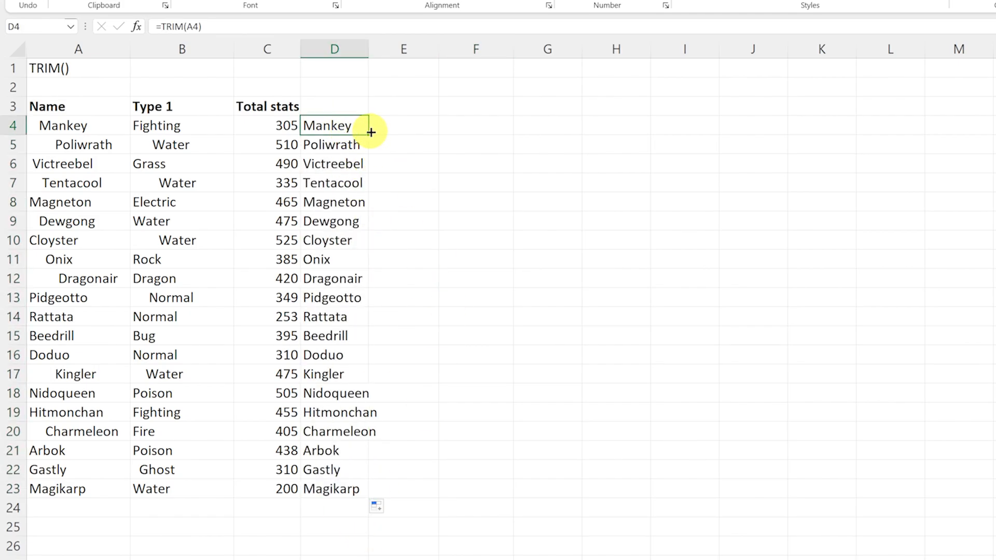
drag(371, 133, 420, 134)
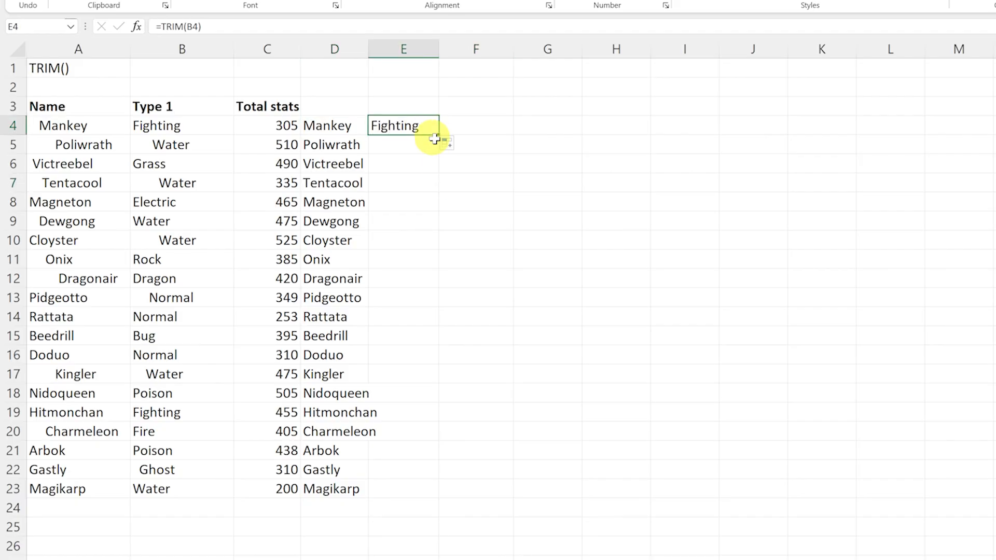
double_click(439, 137)
click(477, 332)
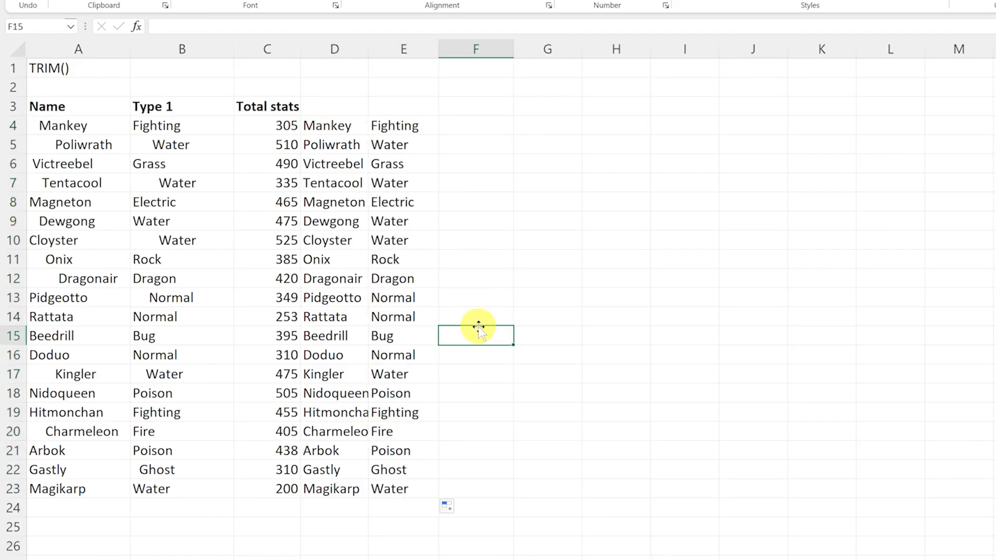
Copy the trimmed results in D4:E23 and paste them as values only over the Name and Type 1 data starting at A4.
drag(345, 127, 391, 488)
key(ctrl+c)
click(85, 128)
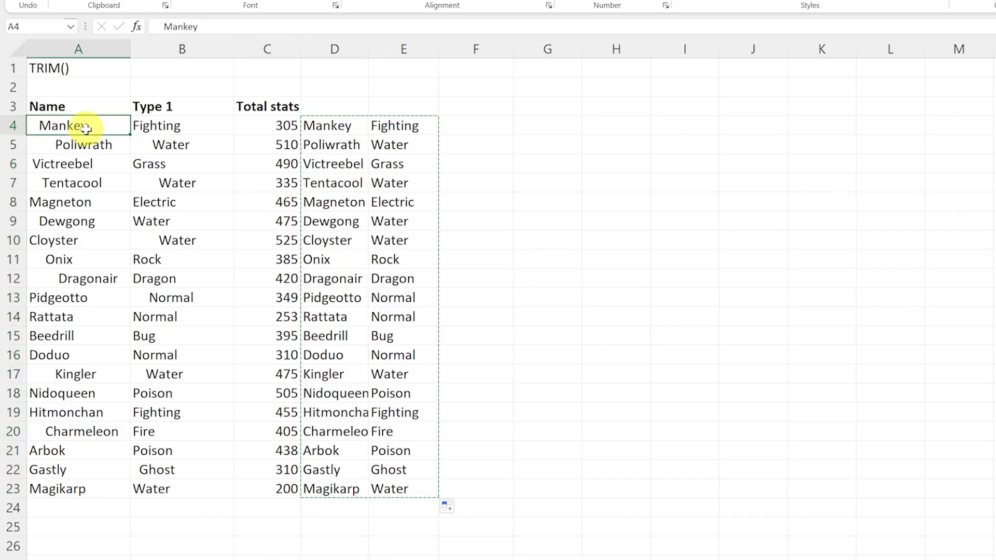
key(ctrl+v)
click(257, 509)
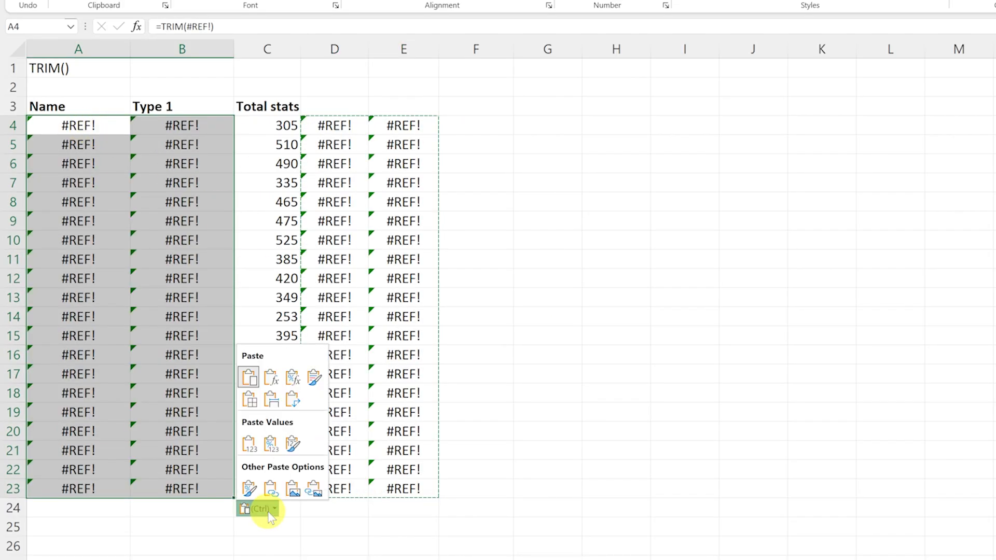
click(249, 444)
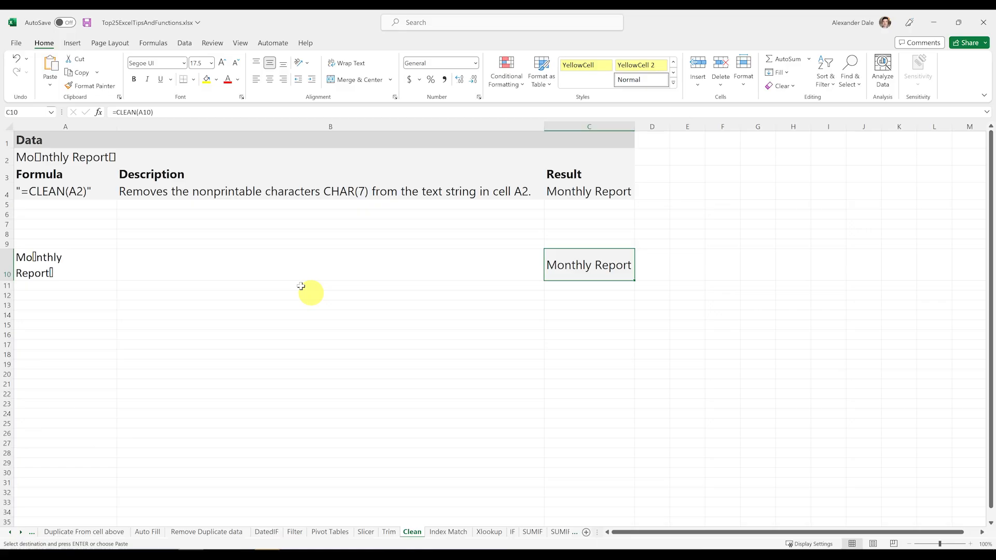
Examine the CLEAN examples on the Clean sheet: the source text in A2, the formula text in A4, and the formulas in C4 and C10.
click(293, 267)
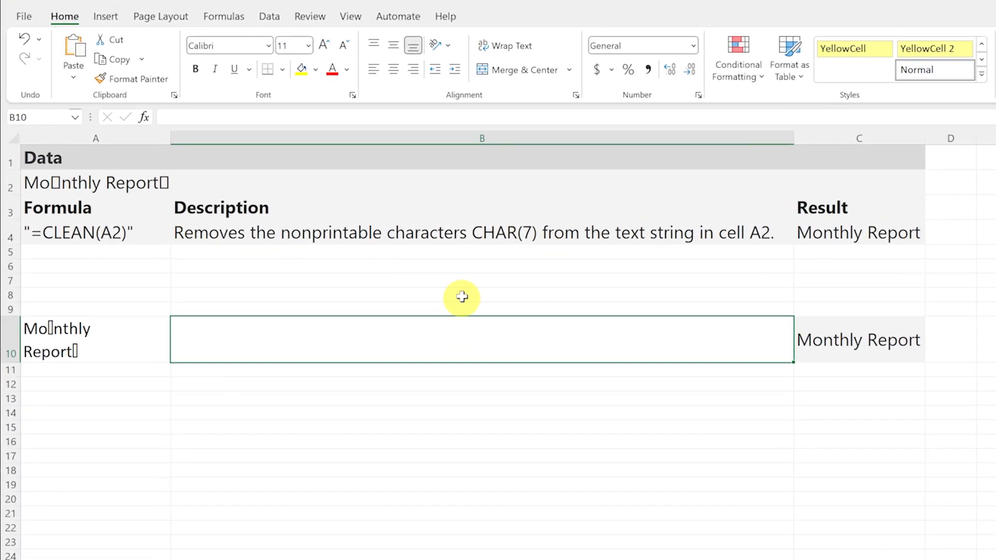
click(415, 283)
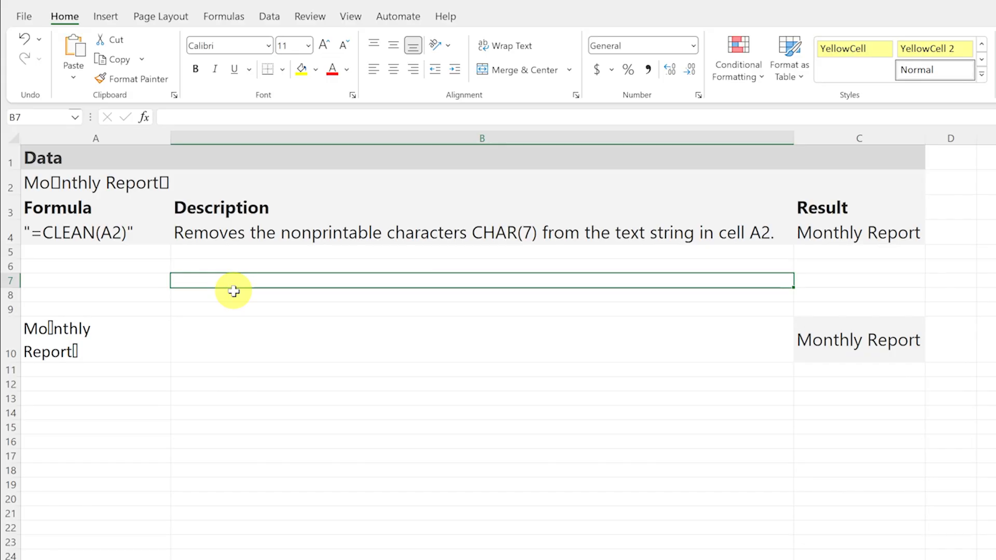
click(136, 182)
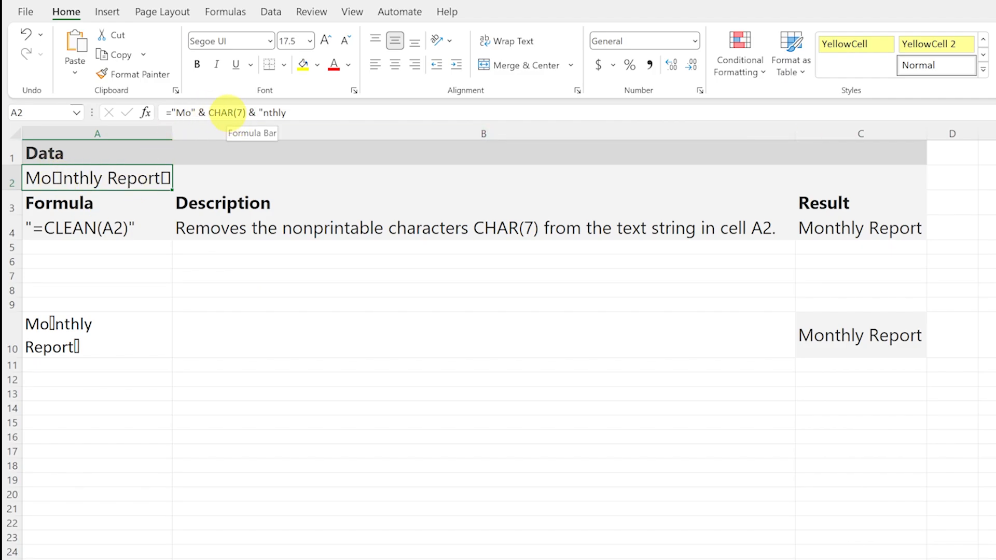
click(189, 274)
click(165, 229)
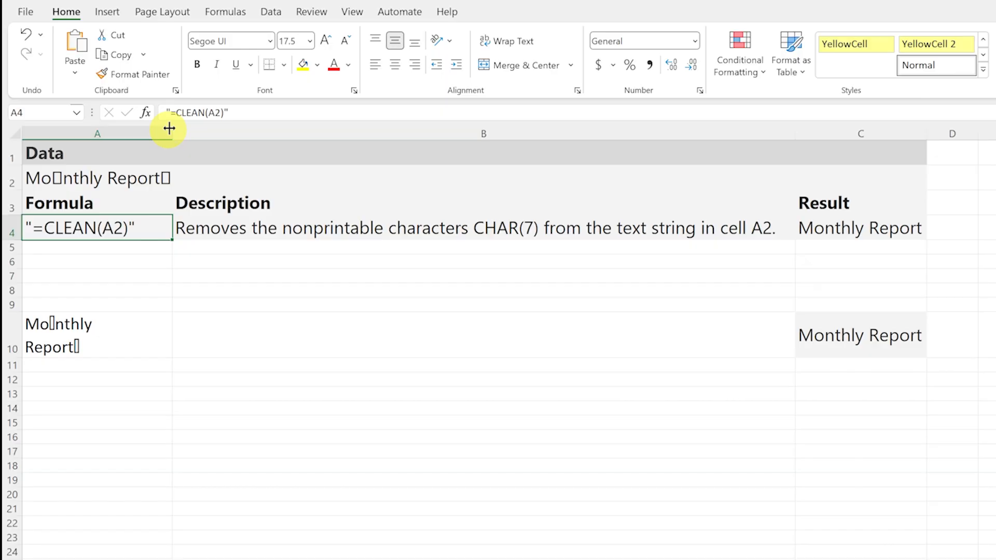
click(825, 231)
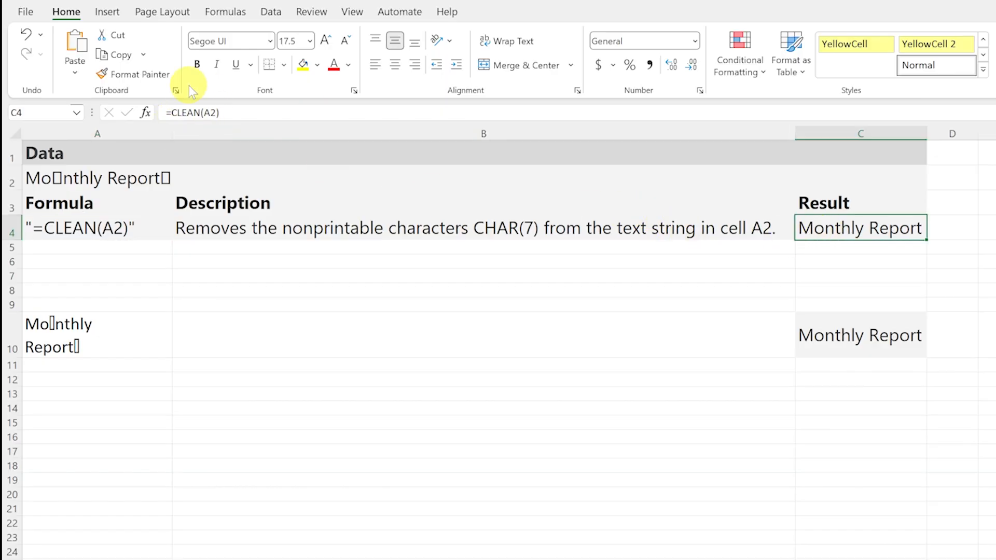
click(218, 112)
click(584, 345)
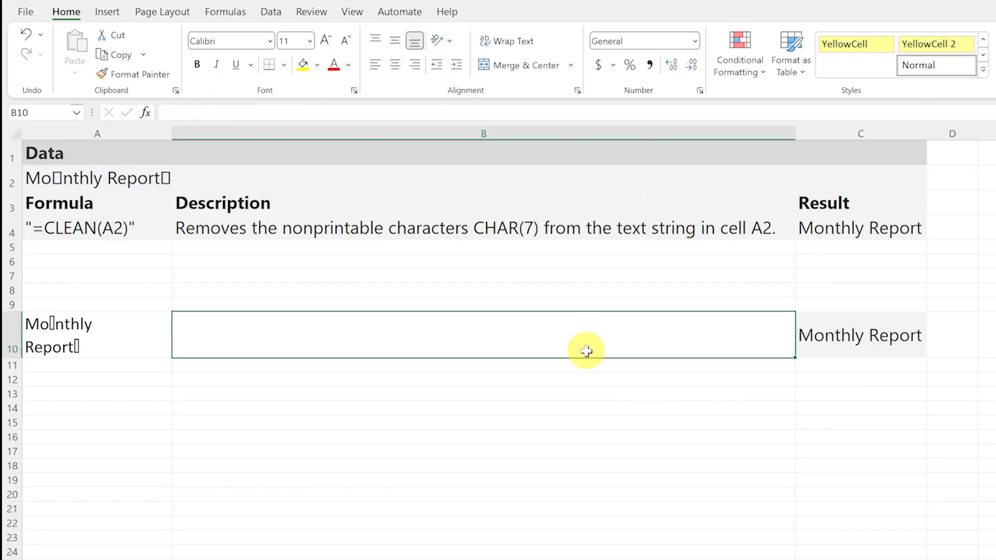
click(845, 224)
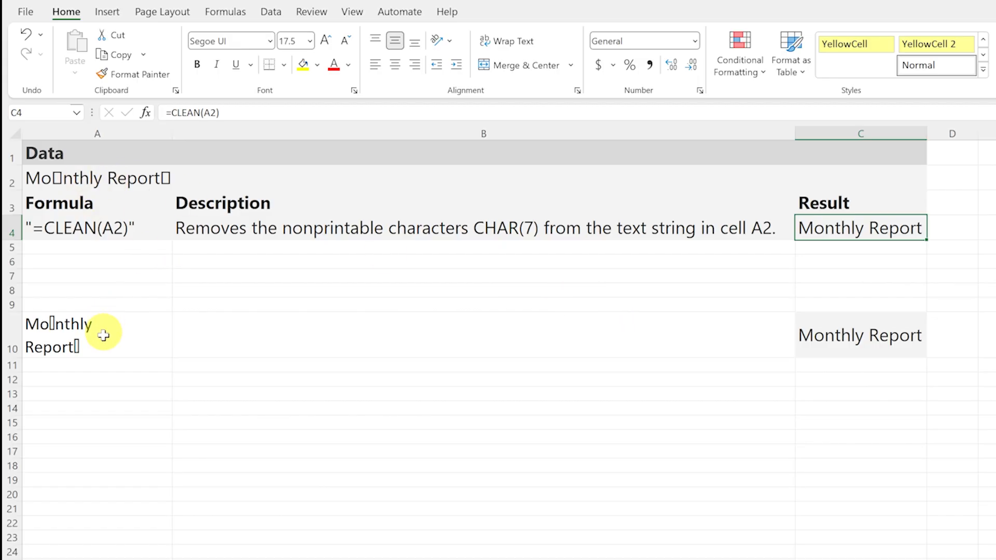
click(814, 337)
click(249, 112)
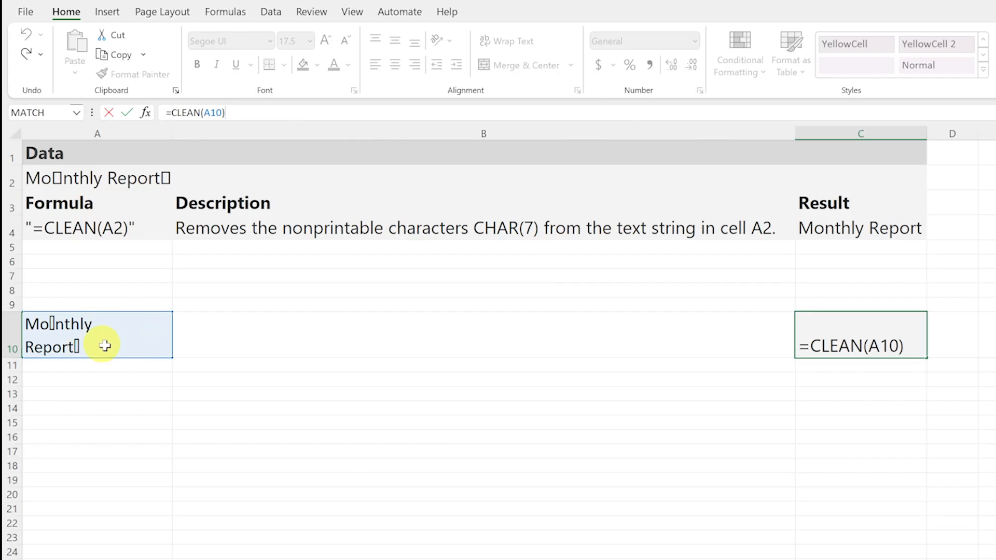
click(622, 395)
click(844, 335)
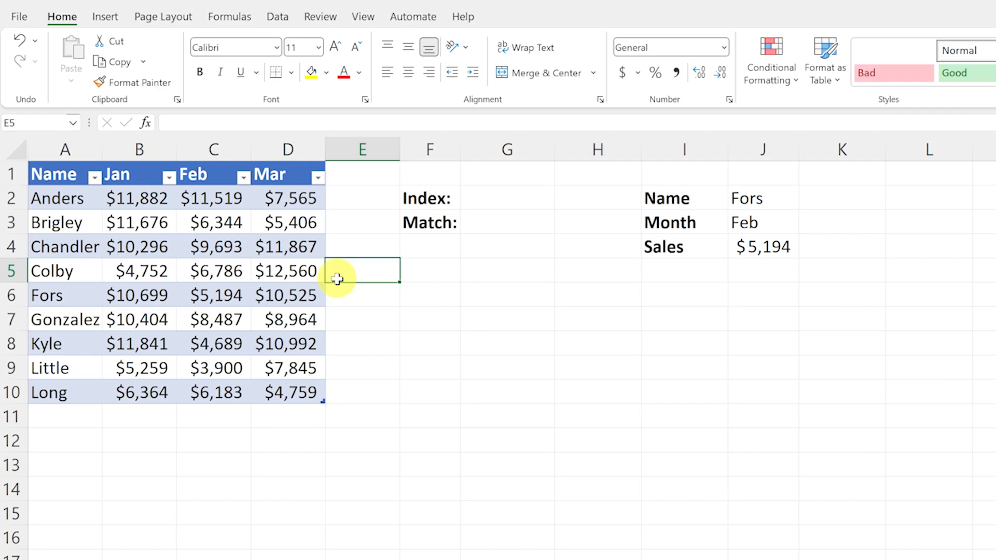
Enter =INDEX(Table16[#All], 2, 4) in cell G2 to return the value at row 2, column 4 of the sales table.
click(498, 195)
text(=inde)
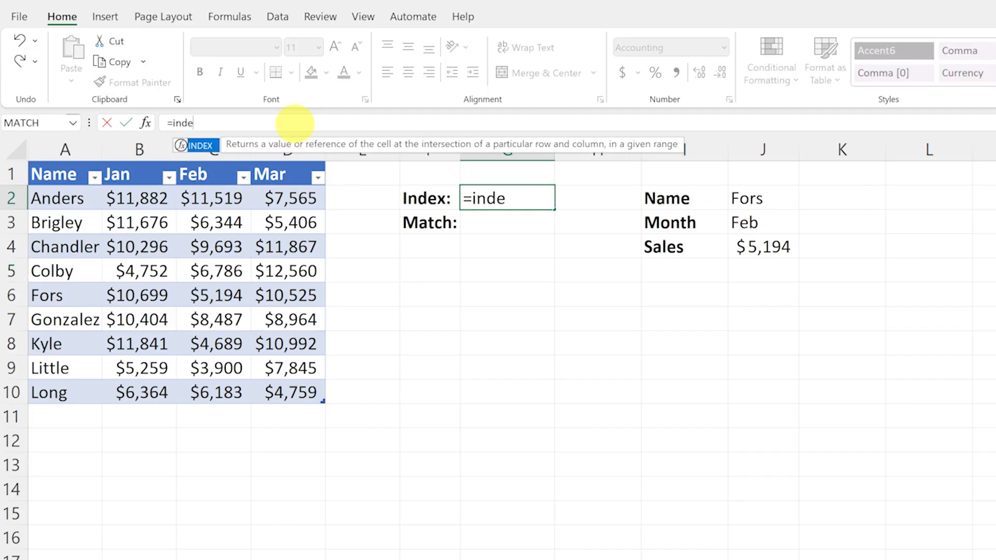
text(x)
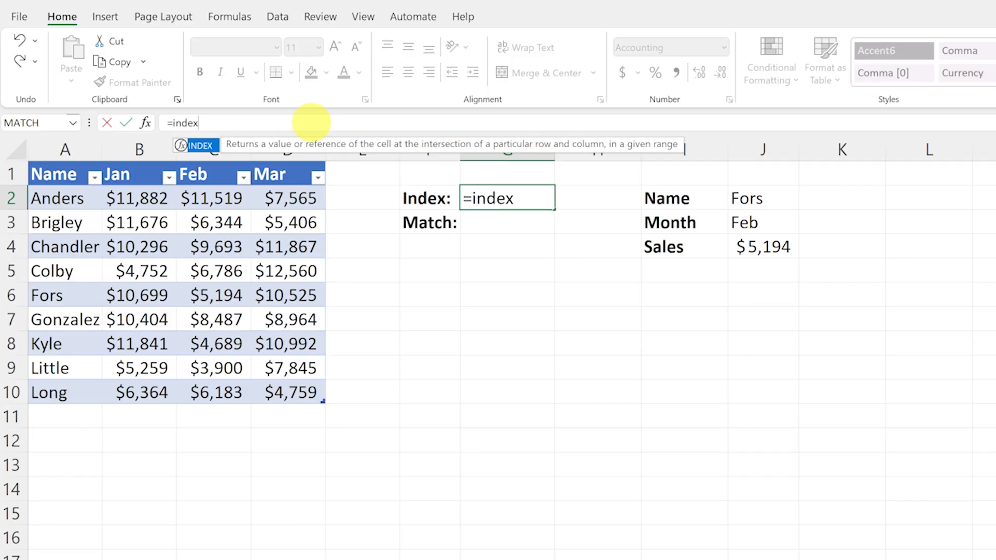
key(Tab)
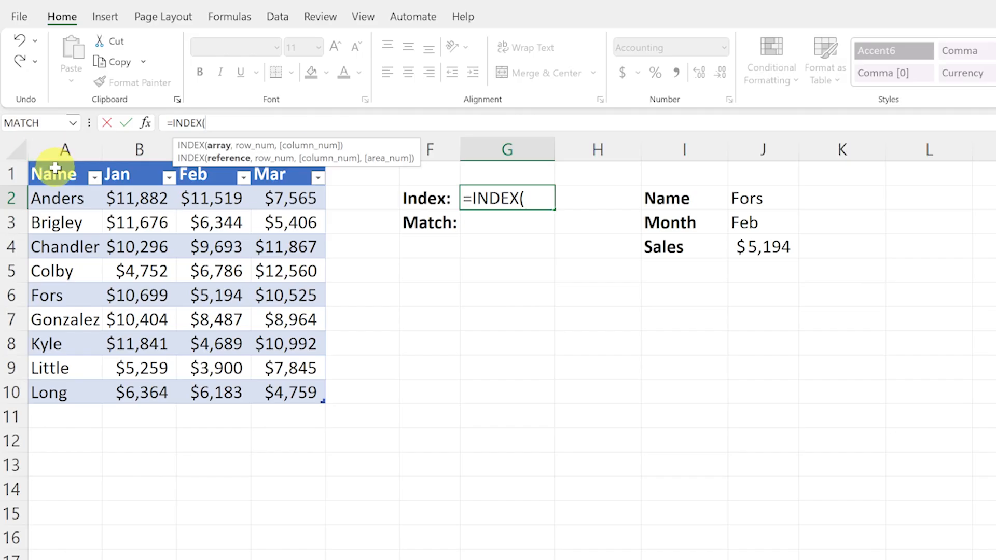
drag(45, 173, 283, 385)
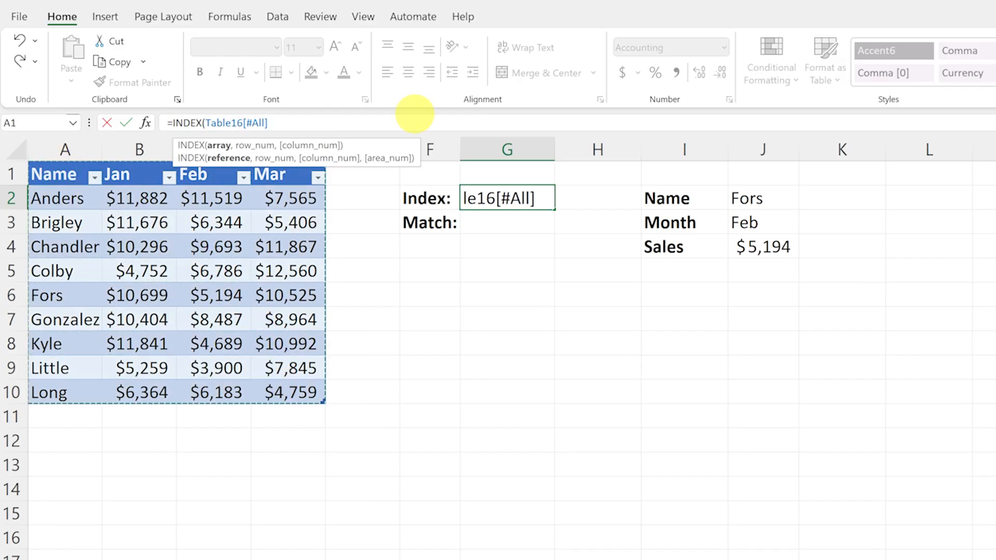
text(, )
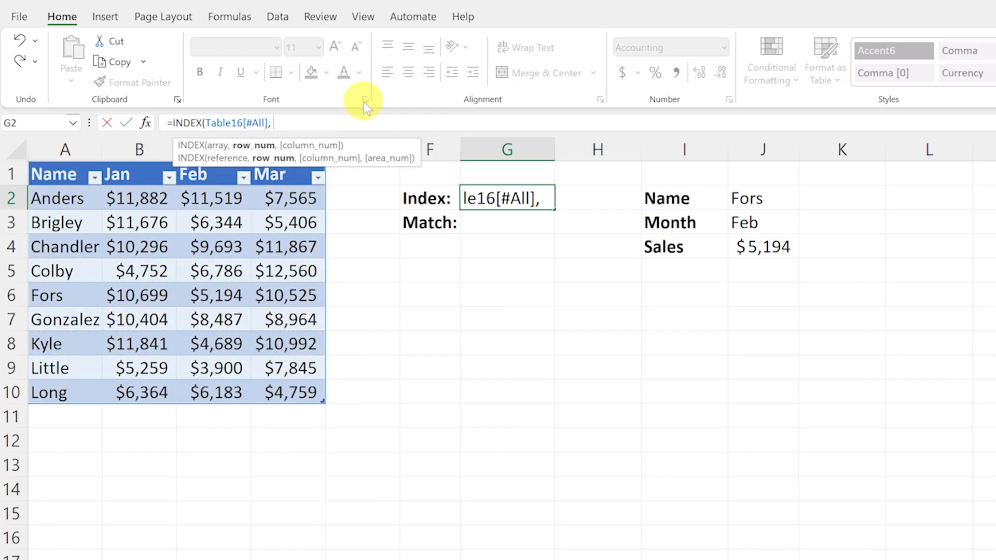
text(2, 4))
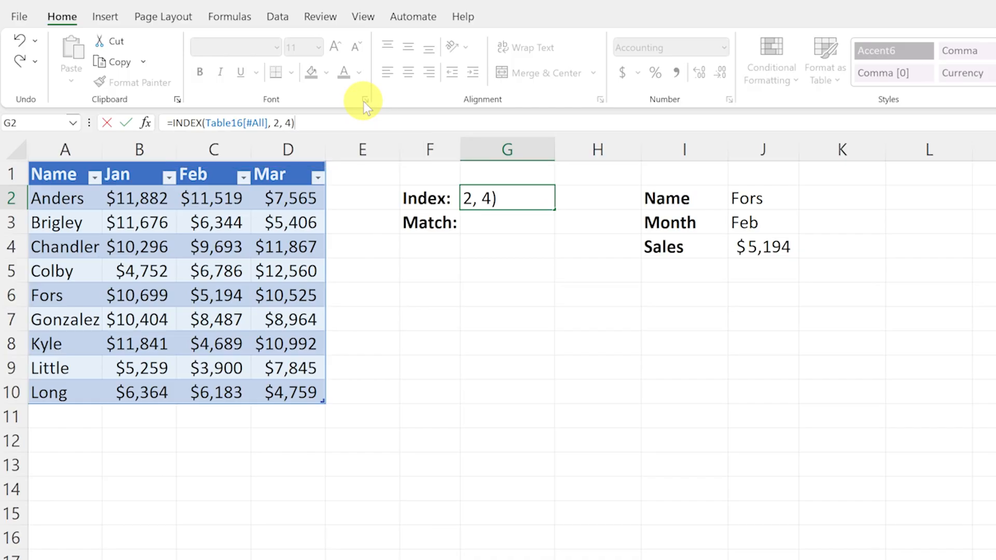
key(Return)
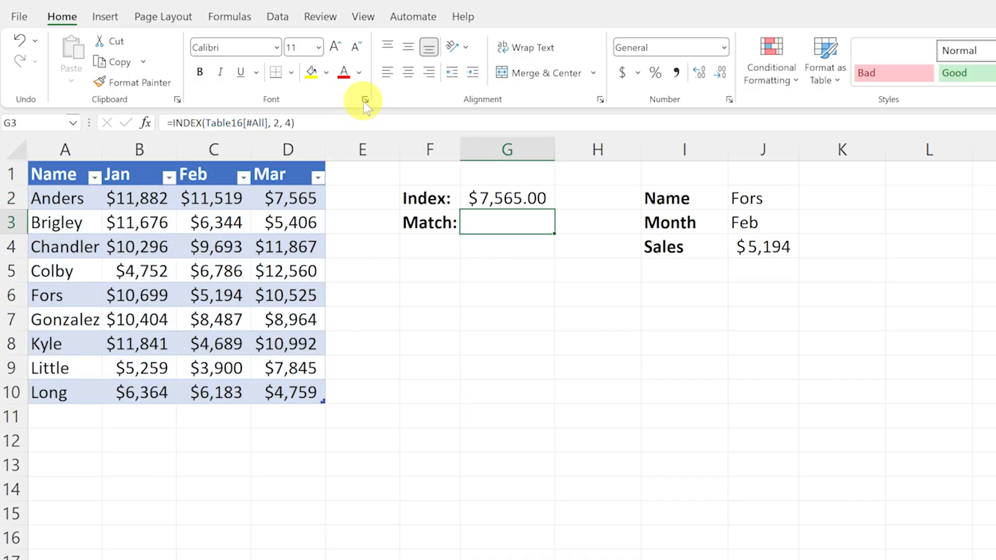
key(Up)
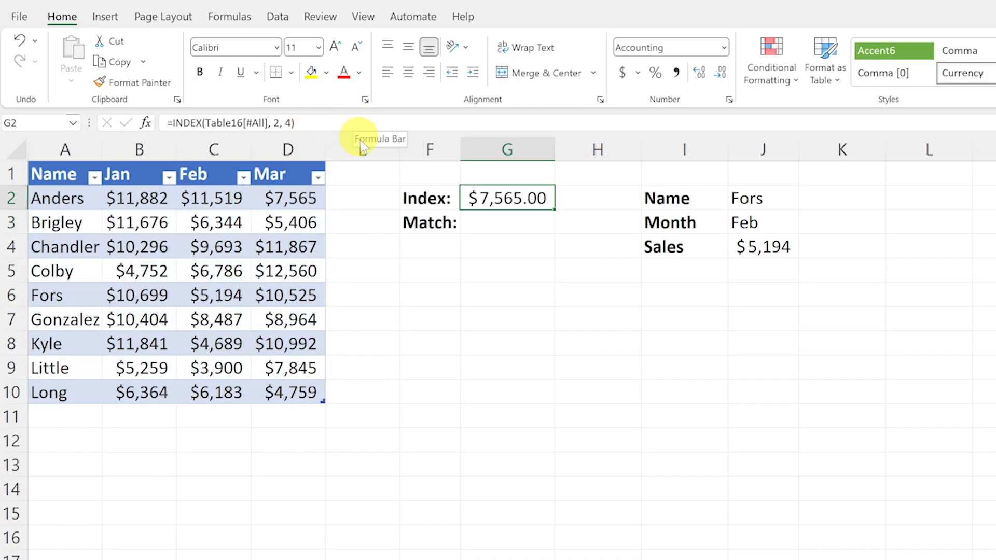
Check the INDEX formula in G2 against the table by tracing row 2 from A2 across to D2.
click(289, 198)
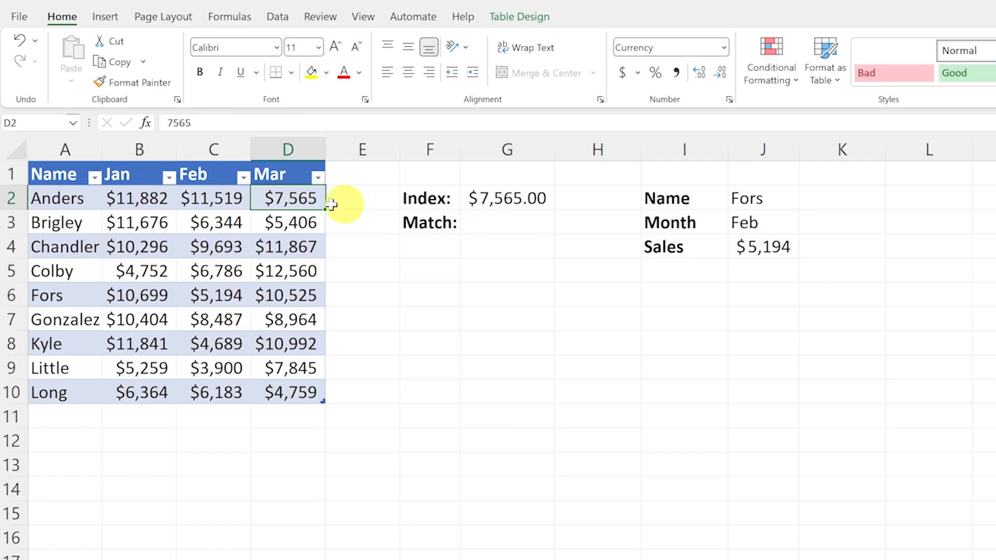
click(500, 197)
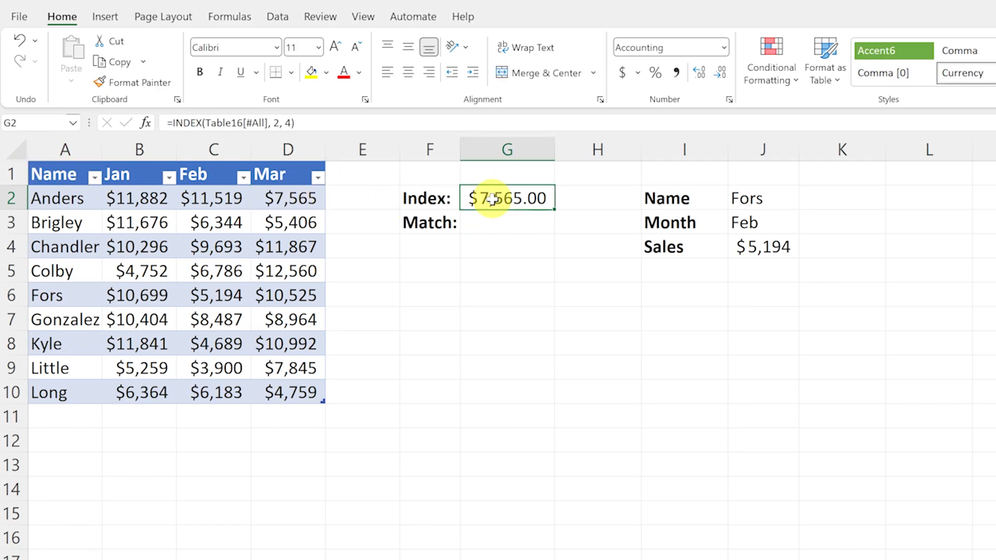
click(57, 174)
click(65, 196)
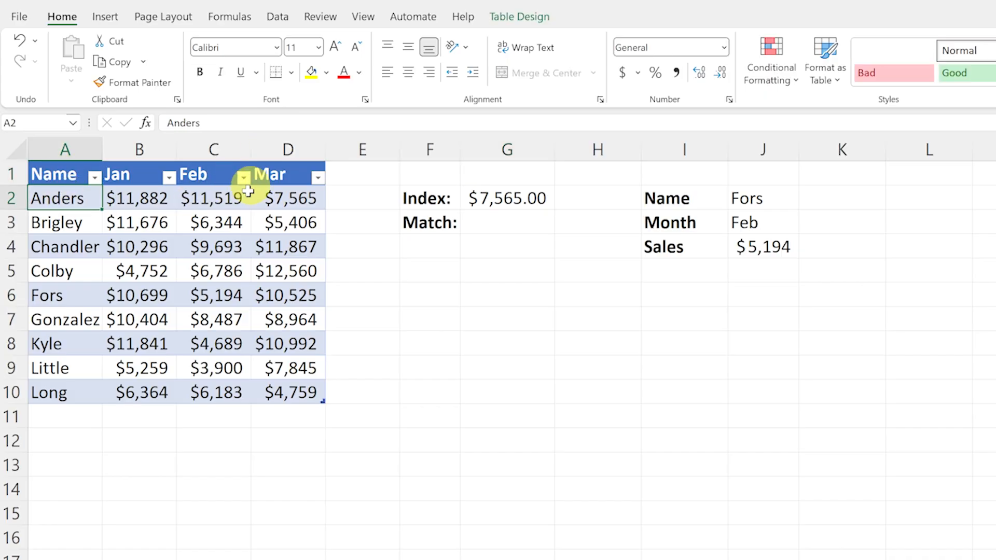
click(156, 198)
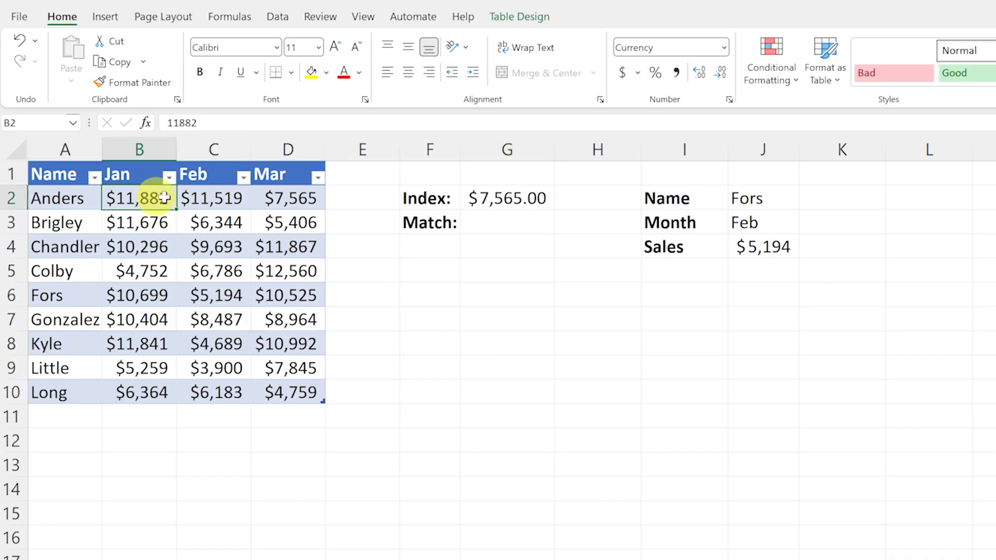
click(217, 197)
click(288, 198)
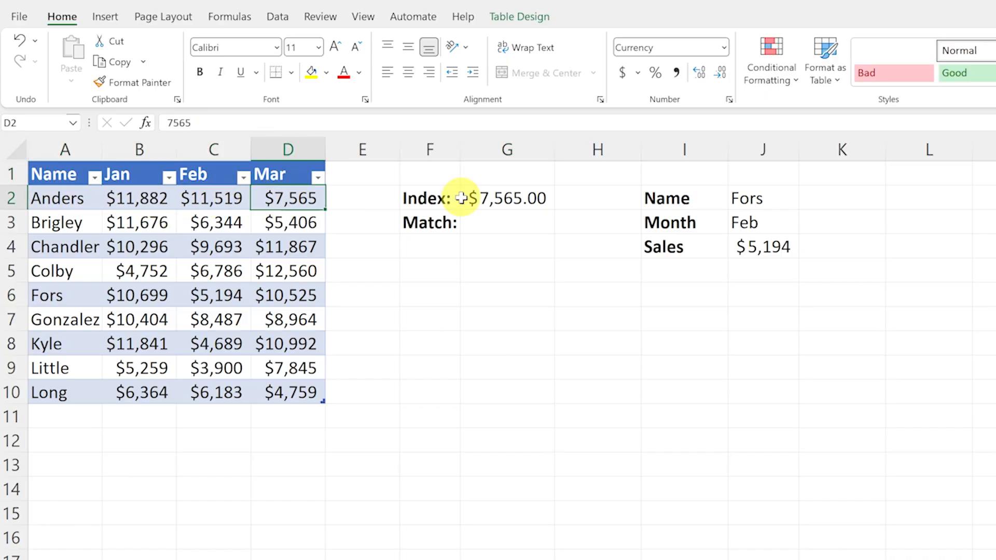
Change the array in G2's INDEX formula to the table data without headers, giving =INDEX(Table16, 2, 4).
click(506, 198)
click(244, 122)
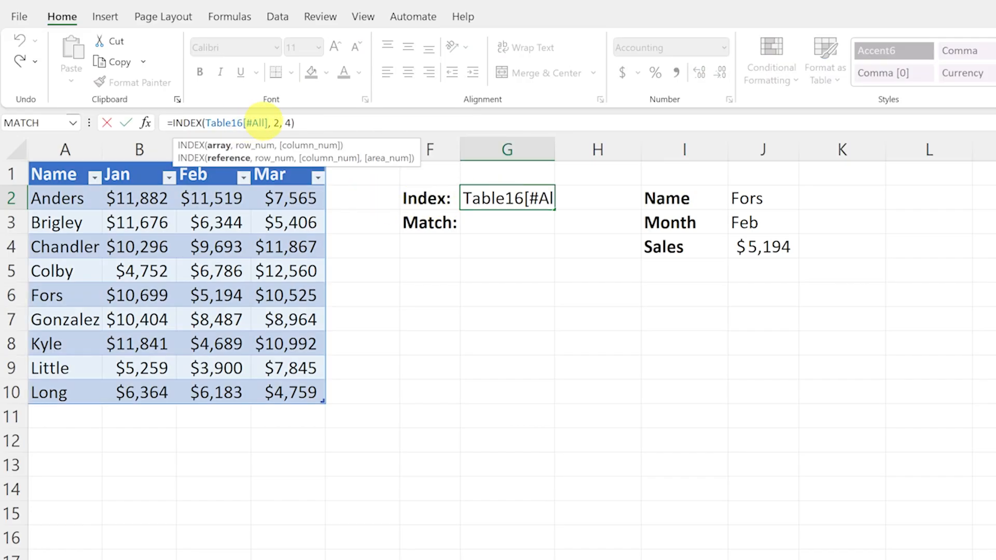
drag(269, 123, 218, 123)
key(Delete)
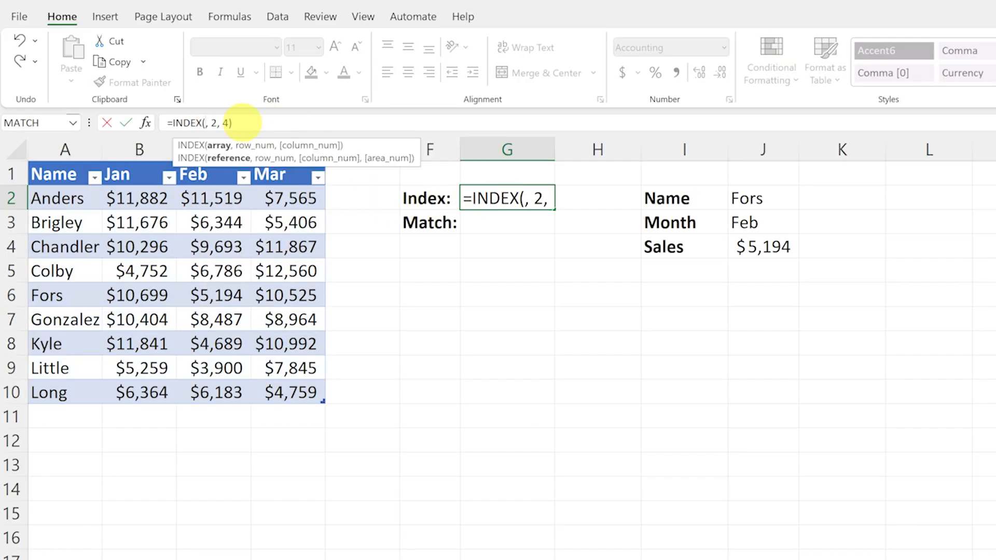
drag(67, 197, 291, 389)
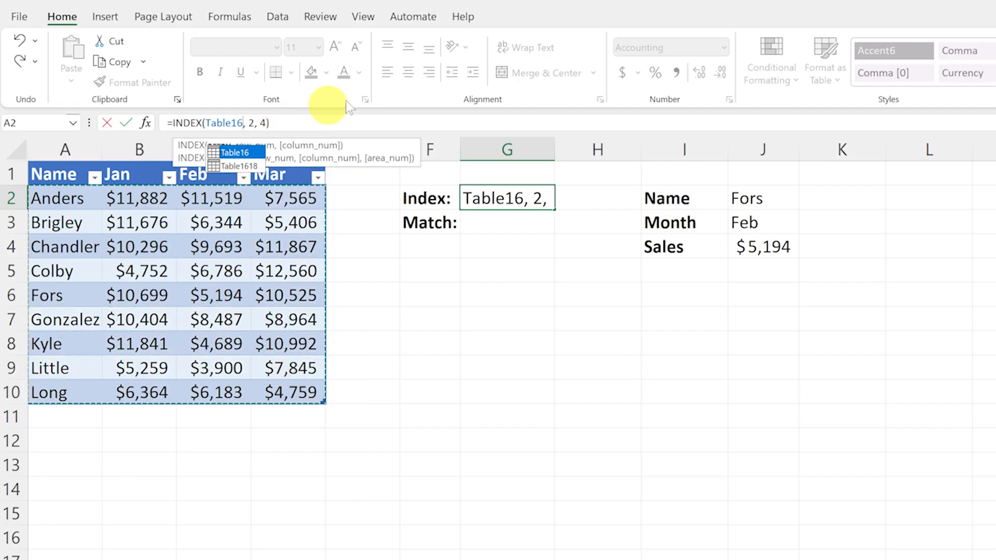
click(307, 123)
key(ctrl+Return)
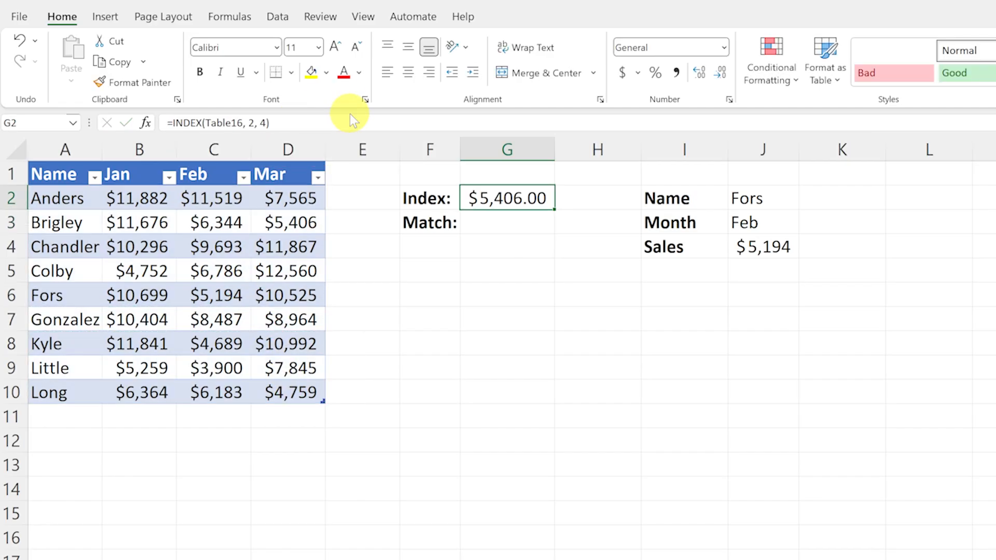
Trace the revised INDEX lookup from A2 down to A3 and across to D3, comparing it with G2.
click(281, 225)
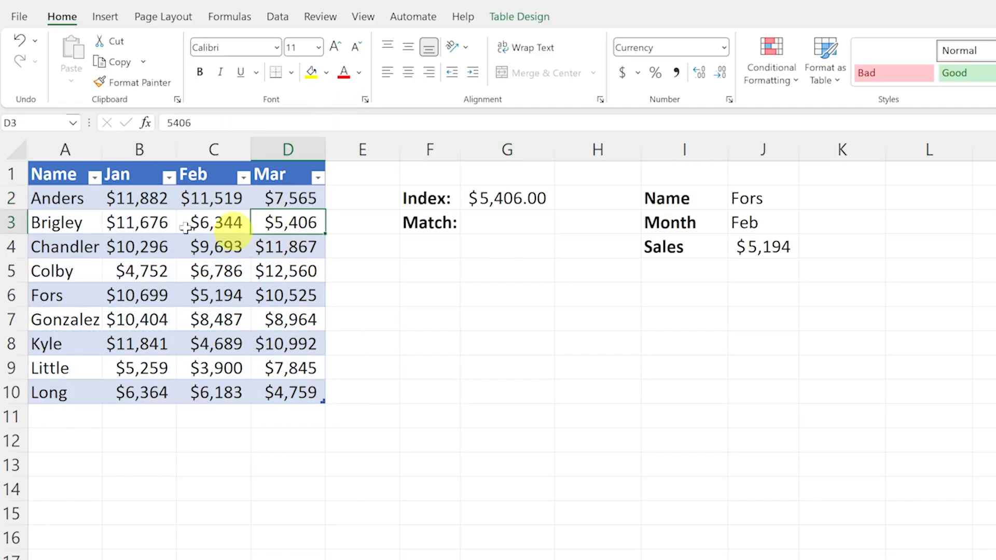
click(66, 200)
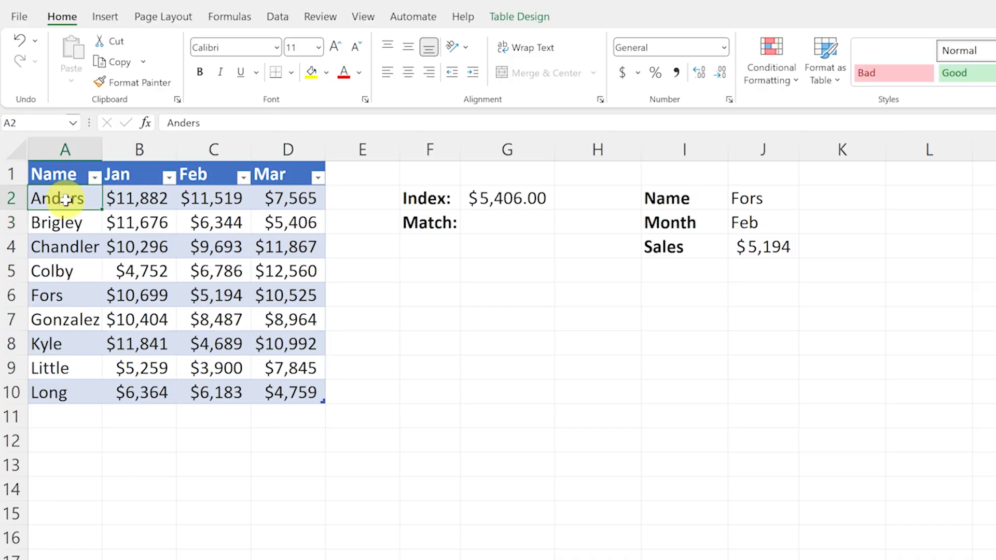
click(63, 223)
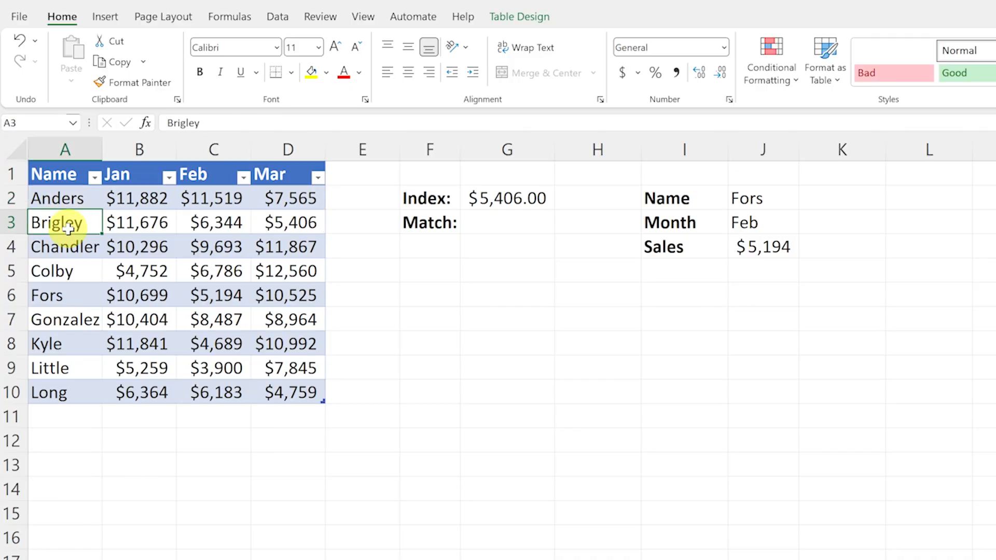
click(141, 224)
click(211, 223)
click(293, 223)
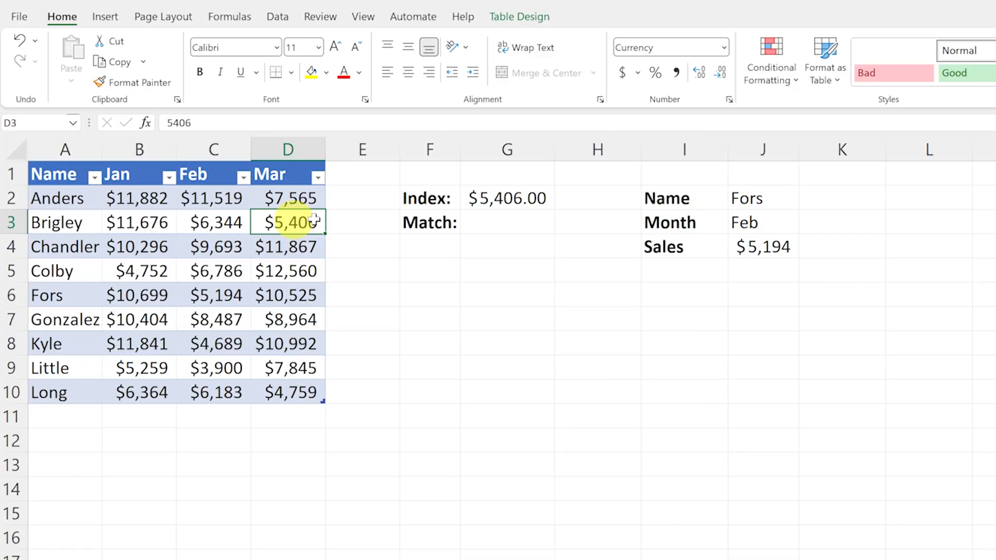
click(524, 199)
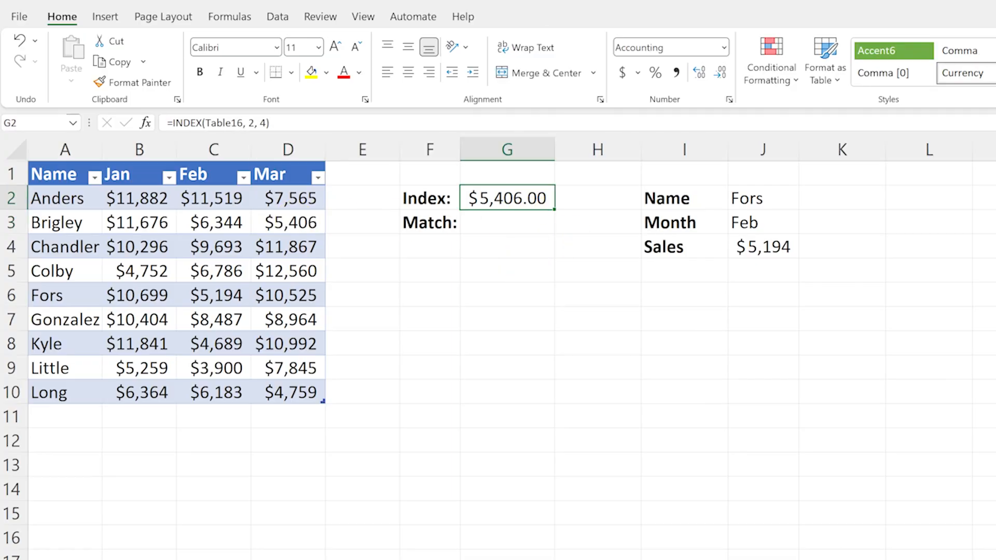
Enter =MATCH(7845, Table16[Mar], 0) in cell G3 to find the exact position of 7845 in the Mar column.
click(493, 222)
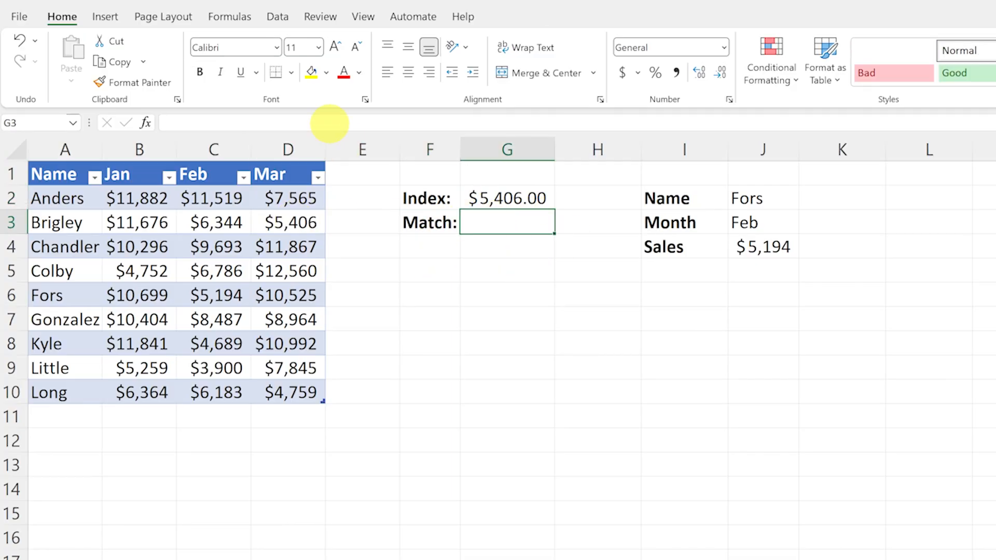
click(327, 124)
text(=match)
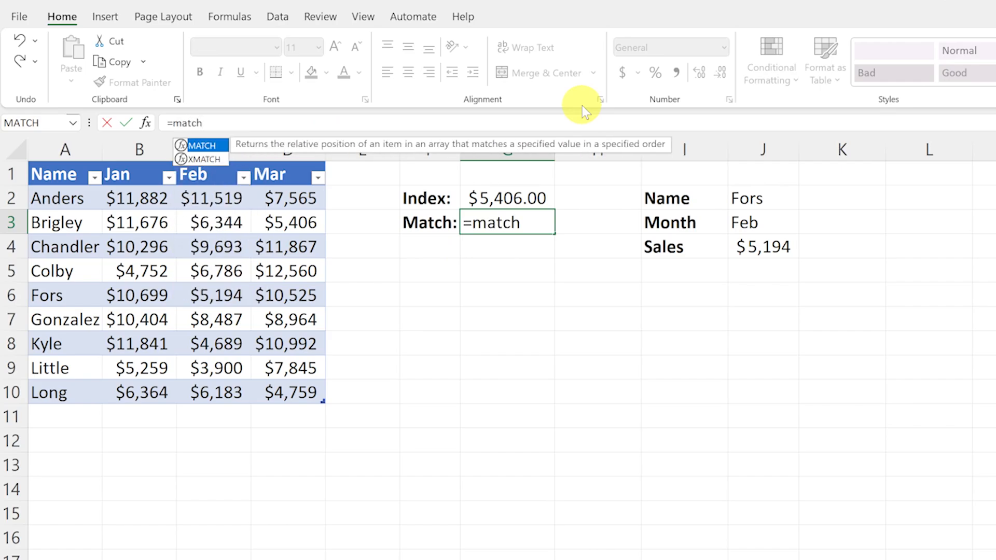
key(Tab)
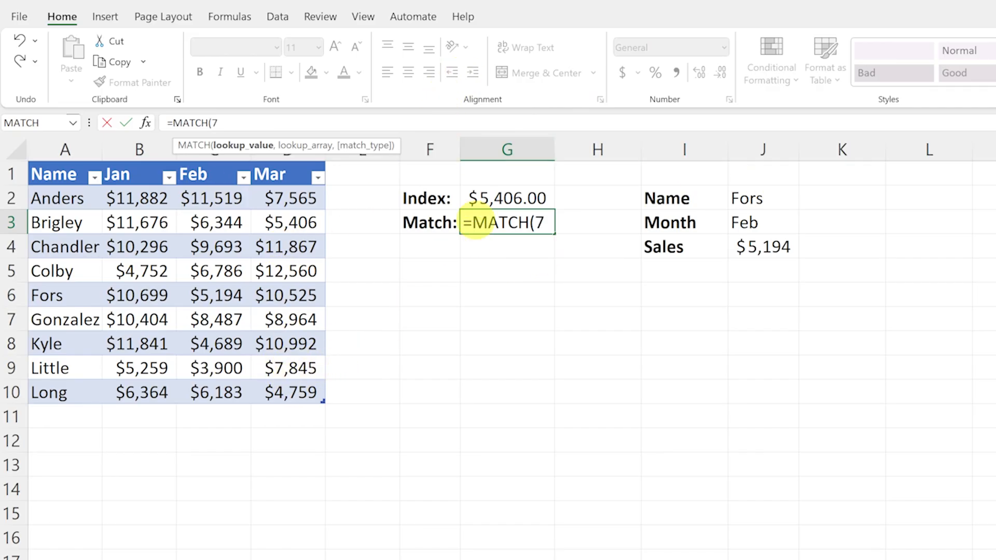
text(7845,)
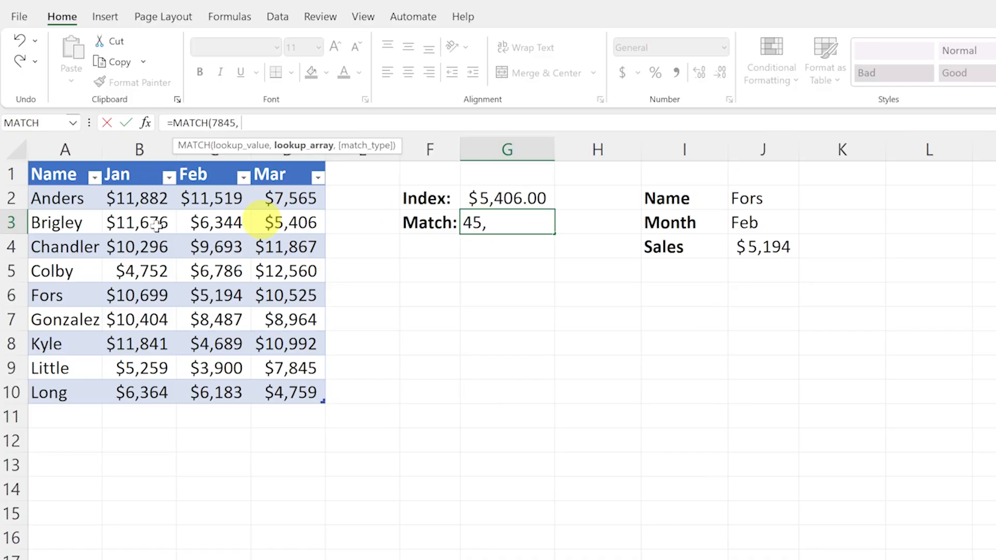
drag(302, 195, 301, 391)
text(,)
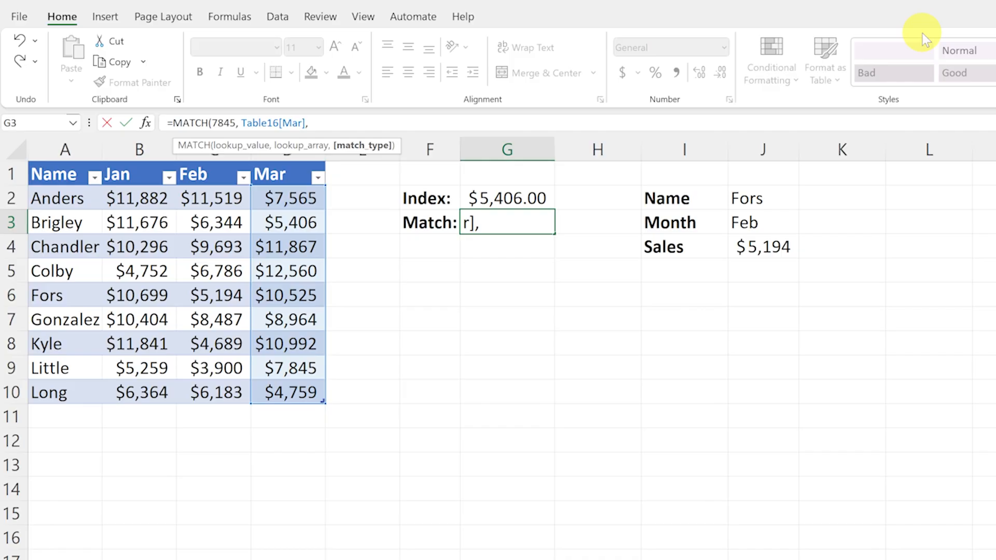
text( 0)
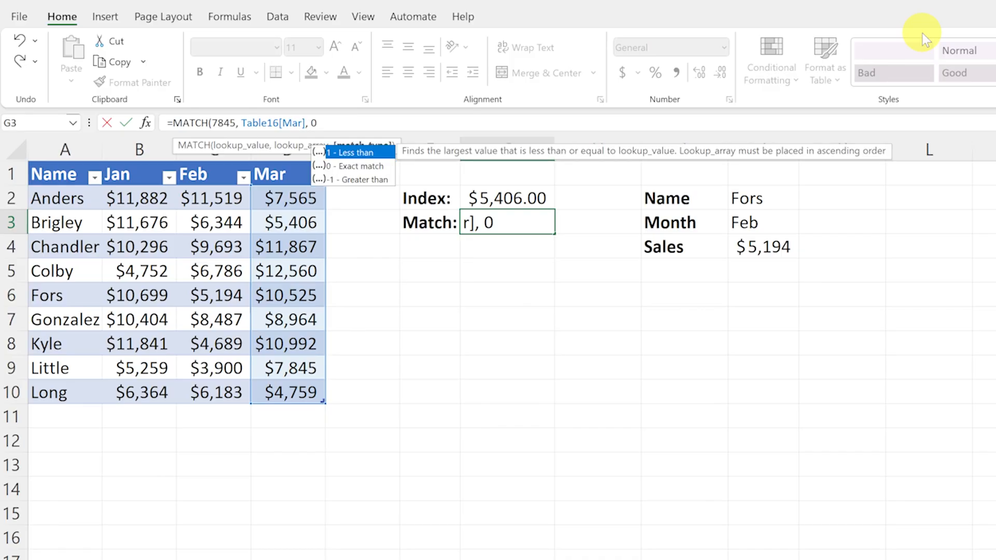
text())
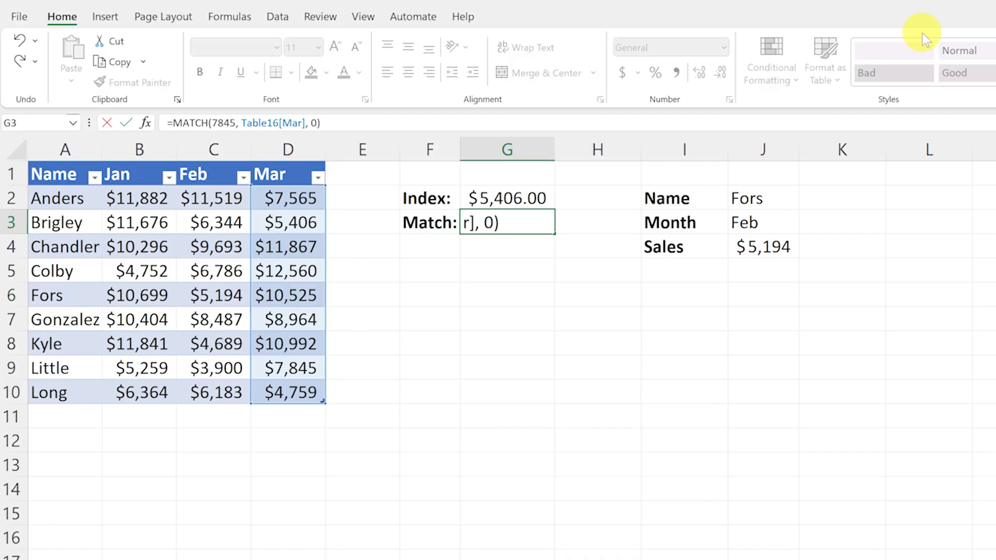
key(Return)
key(Up)
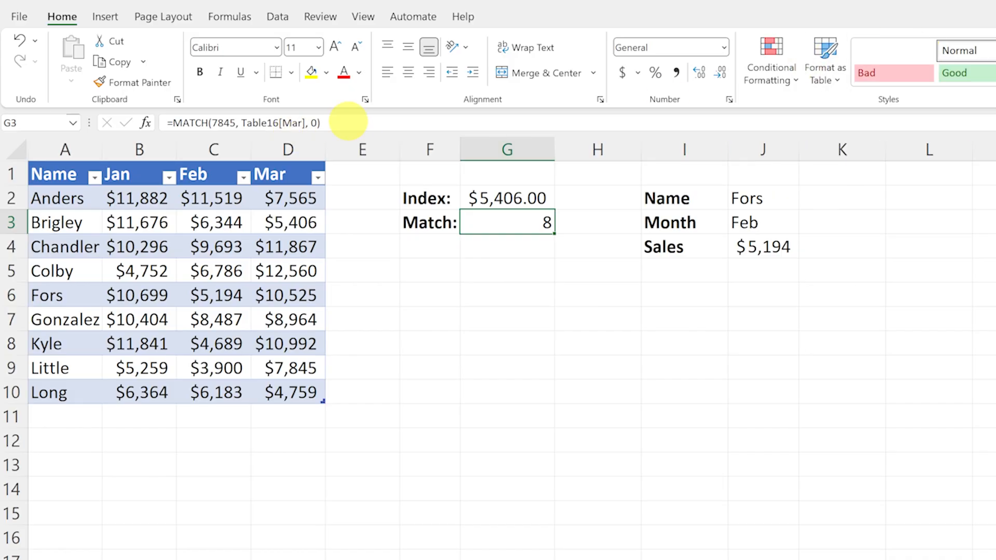
click(372, 123)
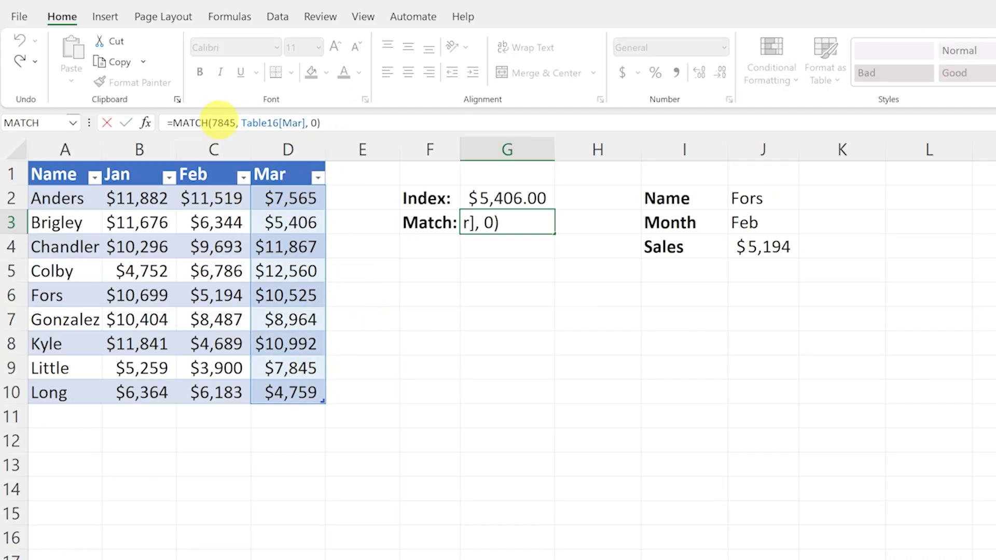
key(Return)
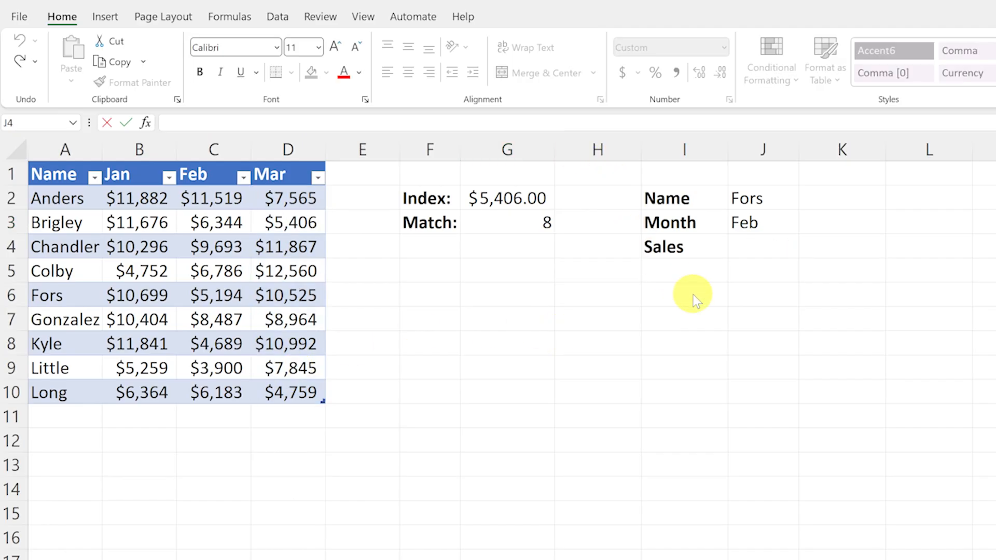
Review the Name and Month inputs in J2 and J3, and begin an INDEX formula in J4 with Table16[[Jan]:[Mar]] as its array.
click(753, 258)
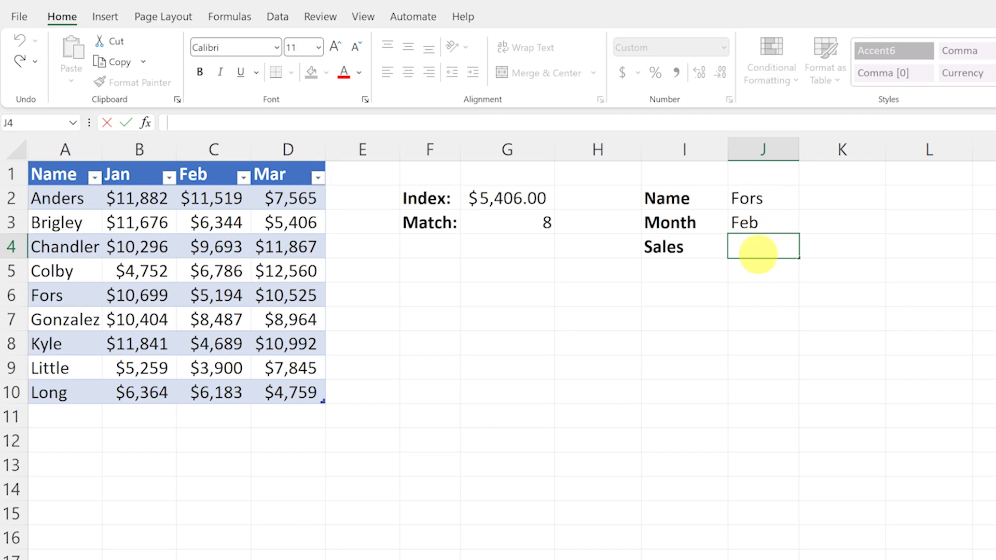
click(752, 197)
click(785, 226)
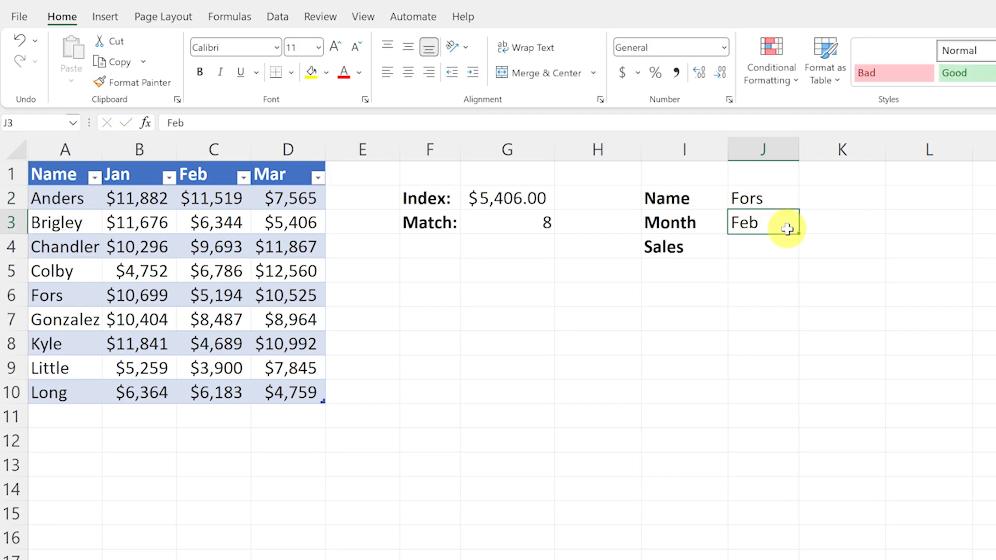
click(771, 202)
click(771, 223)
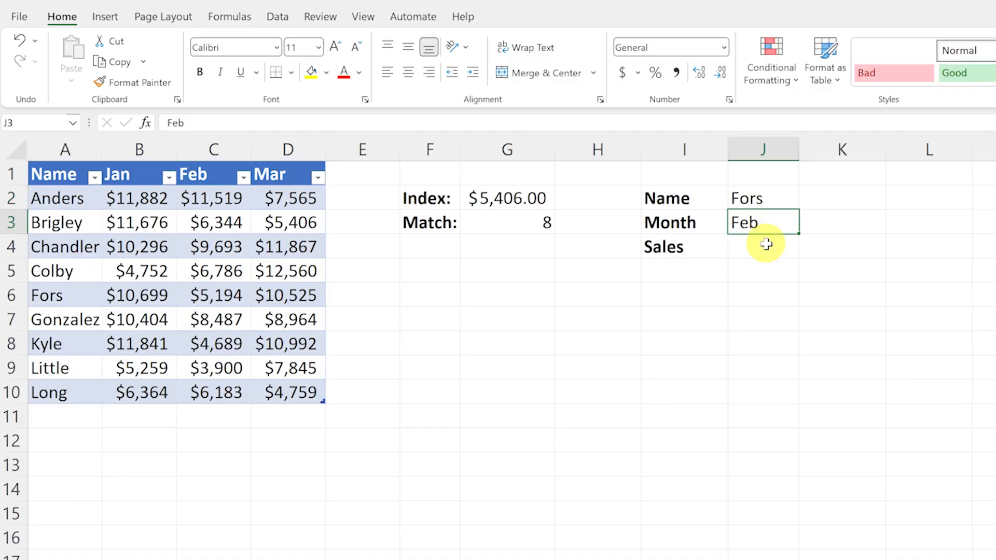
click(764, 244)
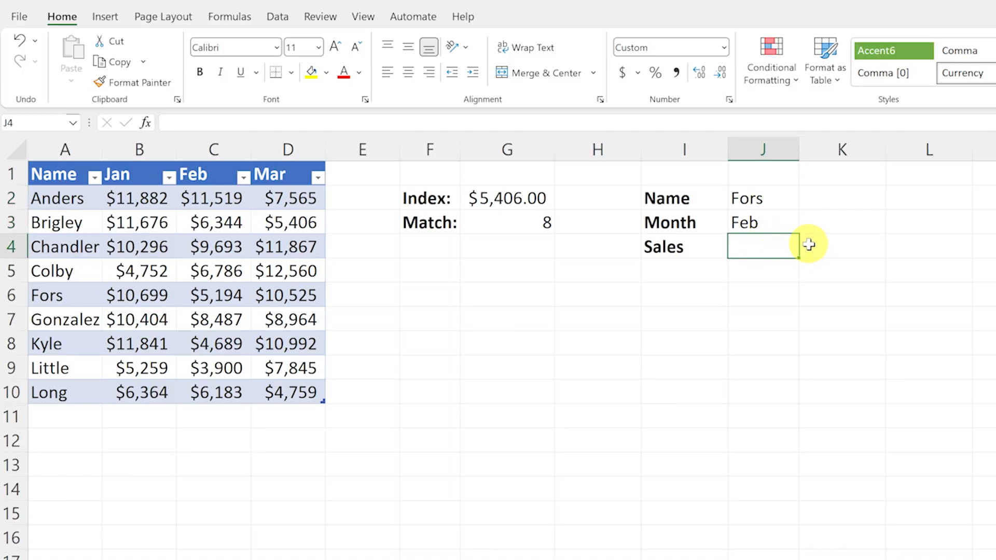
click(568, 123)
text(=)
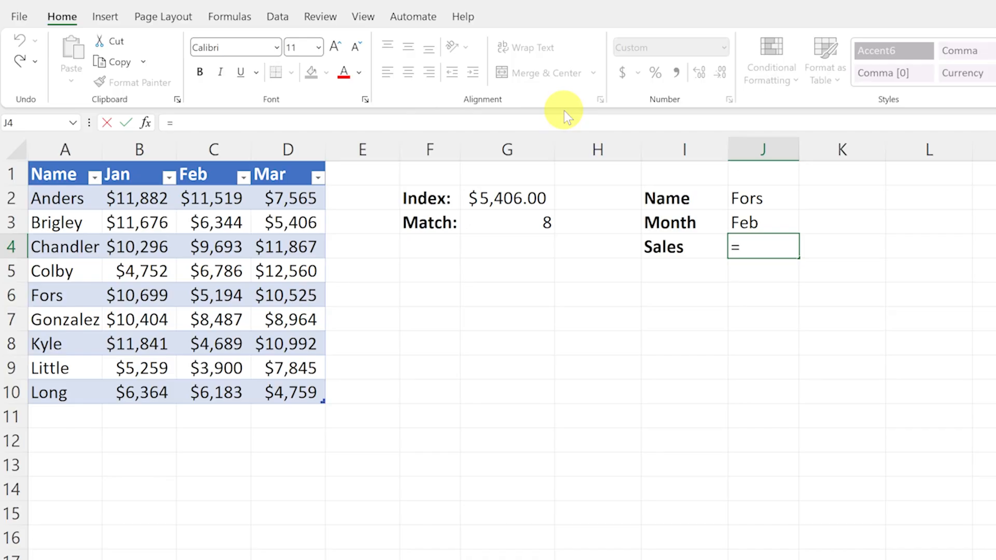
text(index)
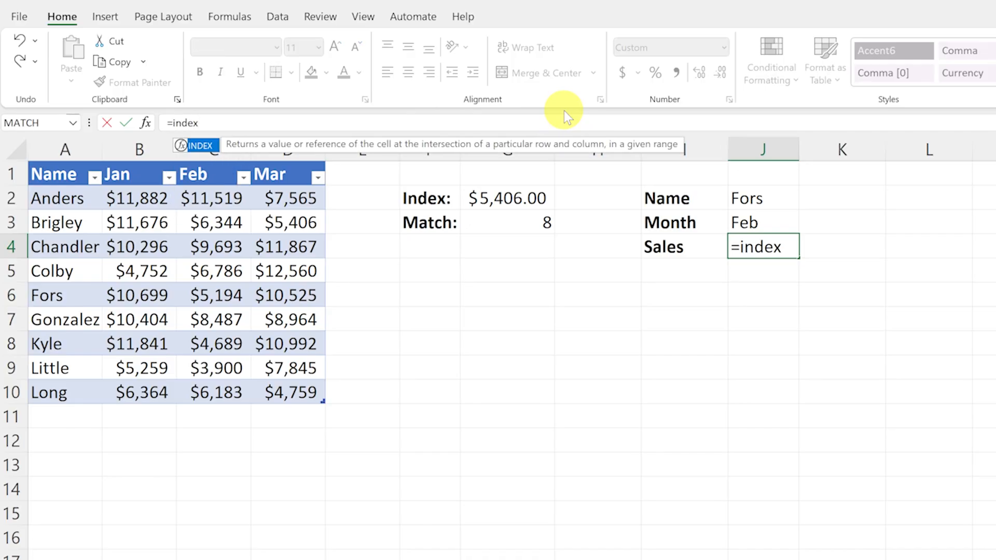
text(()
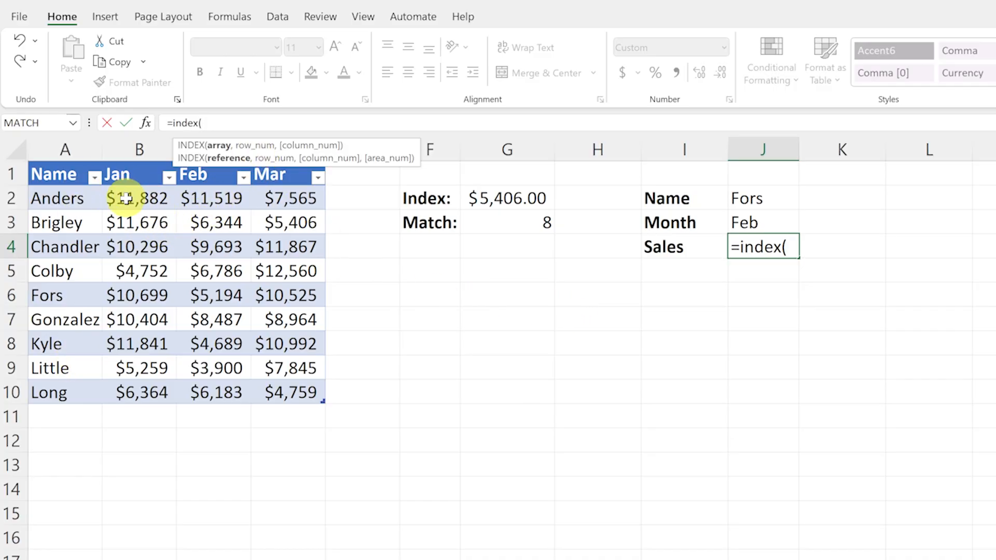
drag(126, 198, 280, 387)
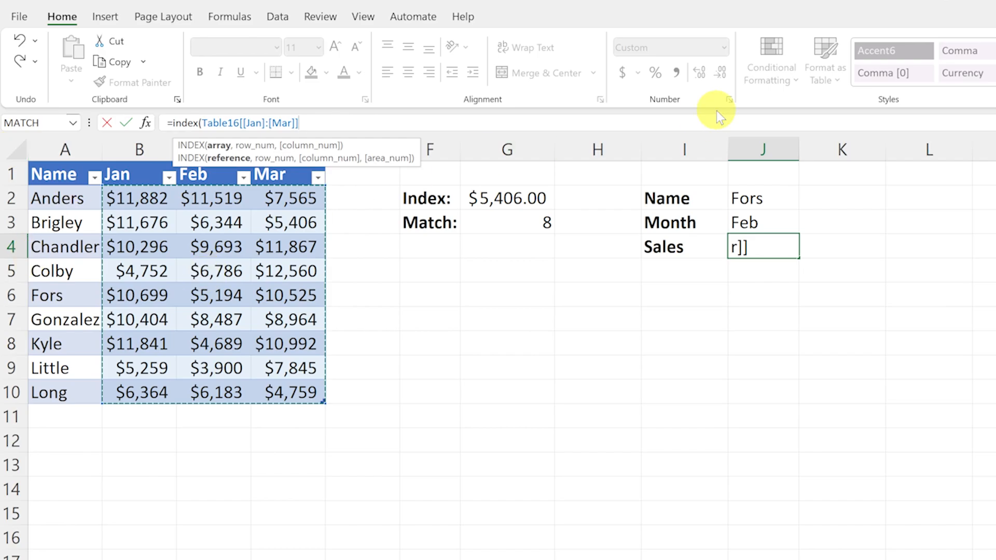
Add MATCH(J2, Table16[Name], 0) as the row number argument of the INDEX formula in J4.
text(,)
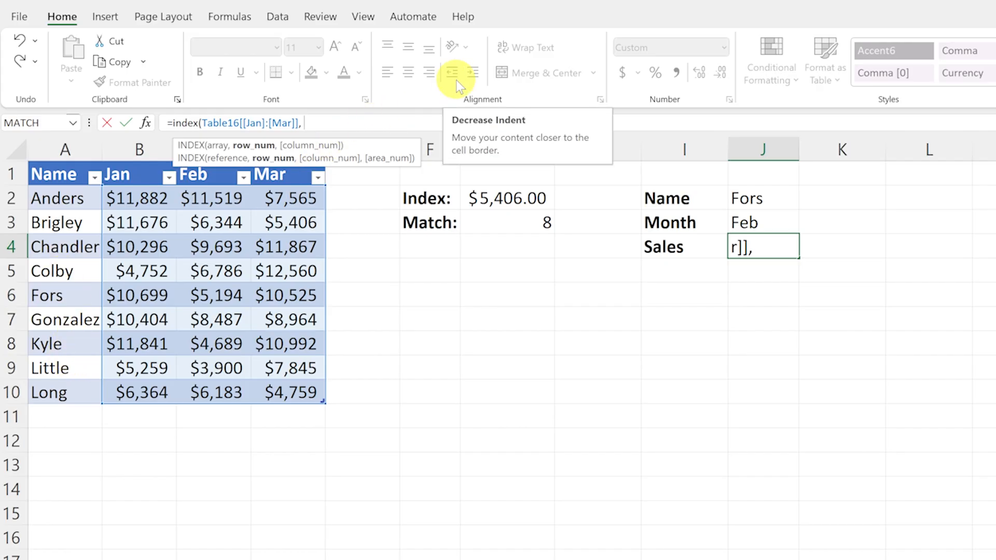
text( match)
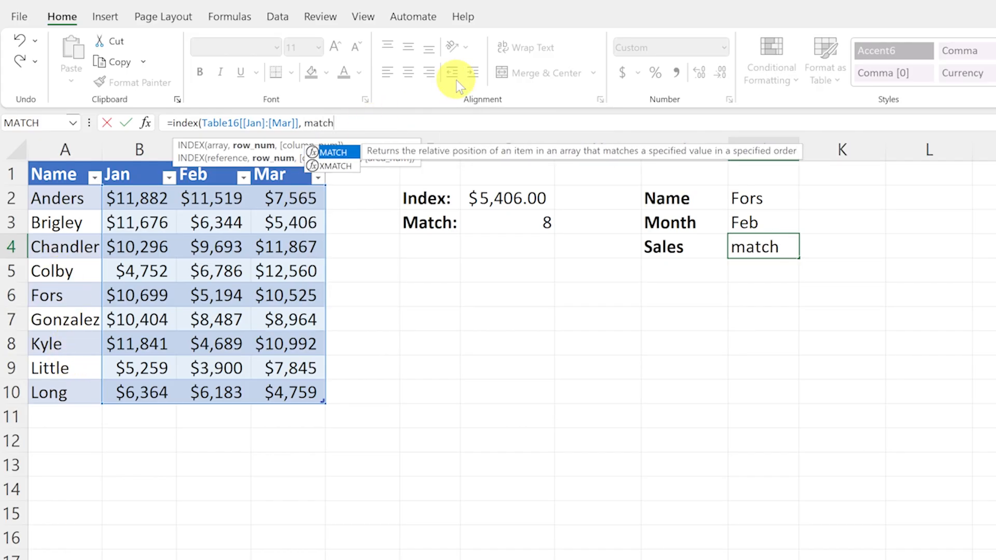
text(()
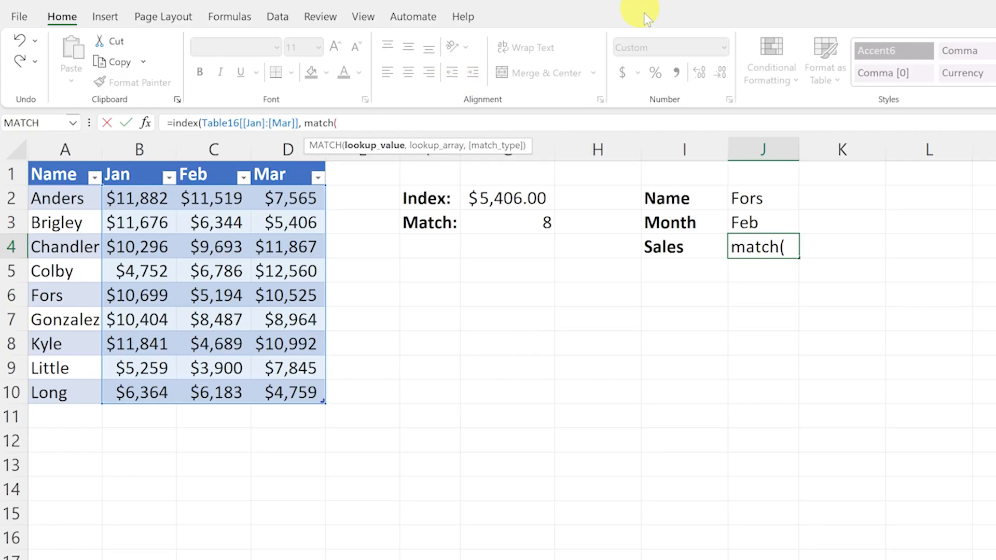
click(766, 197)
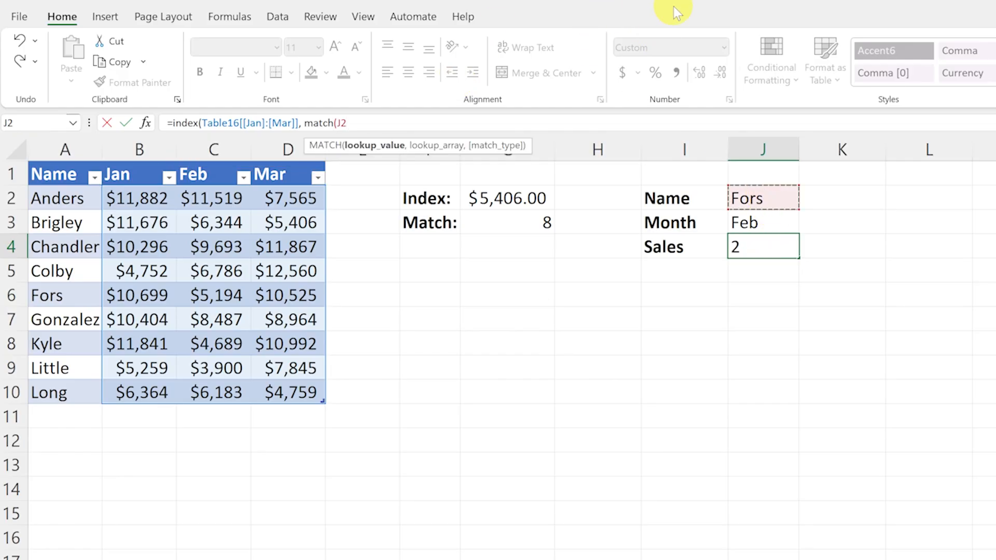
text(,)
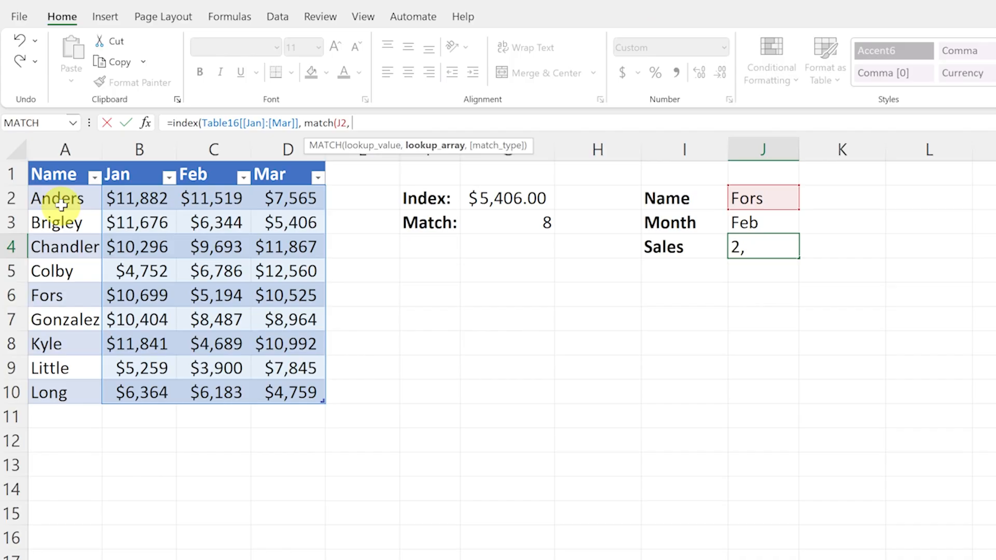
drag(61, 200, 75, 391)
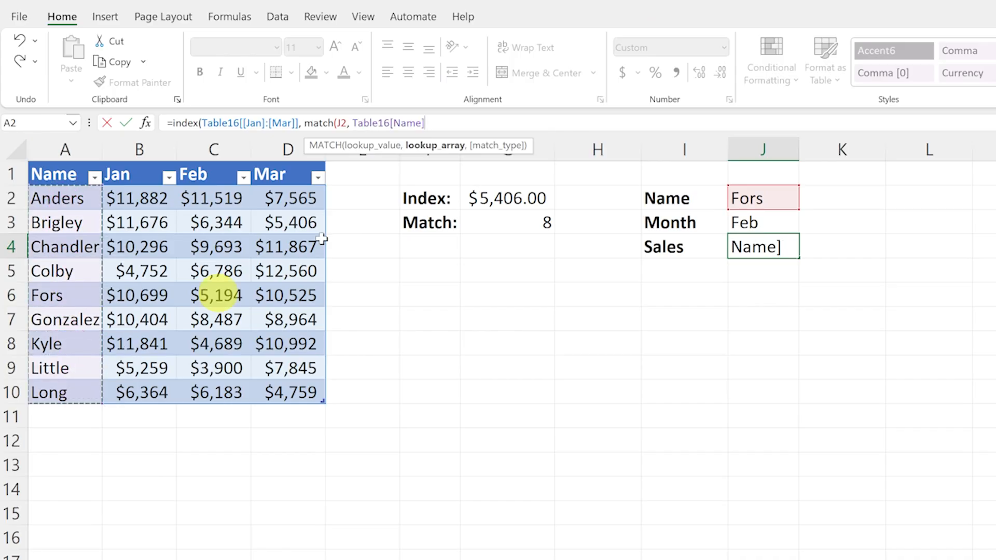
text(, 0))
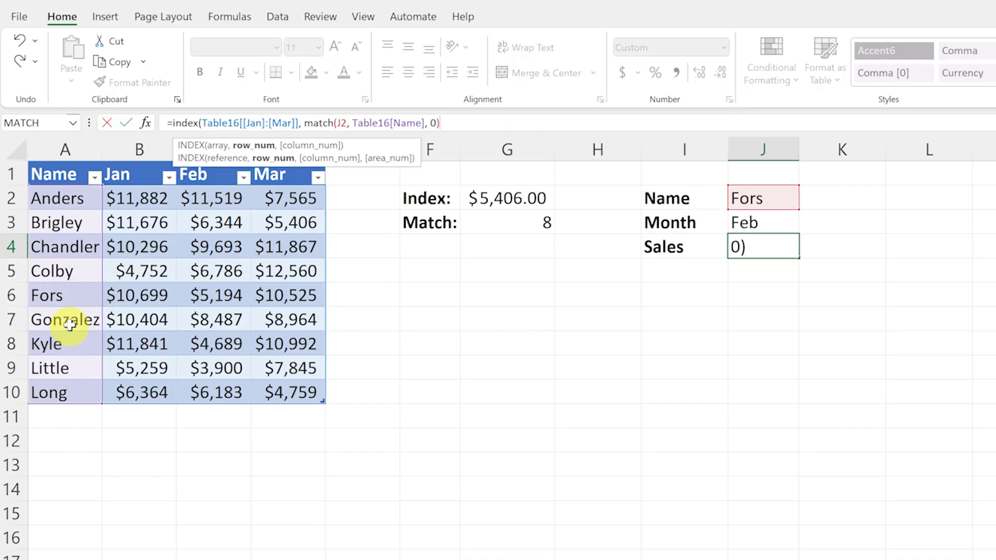
Complete J4's INDEX formula with MATCH(J3, Table16[[#Headers],[Jan]:[Mar]], 0) as the column number argument.
text(, match()
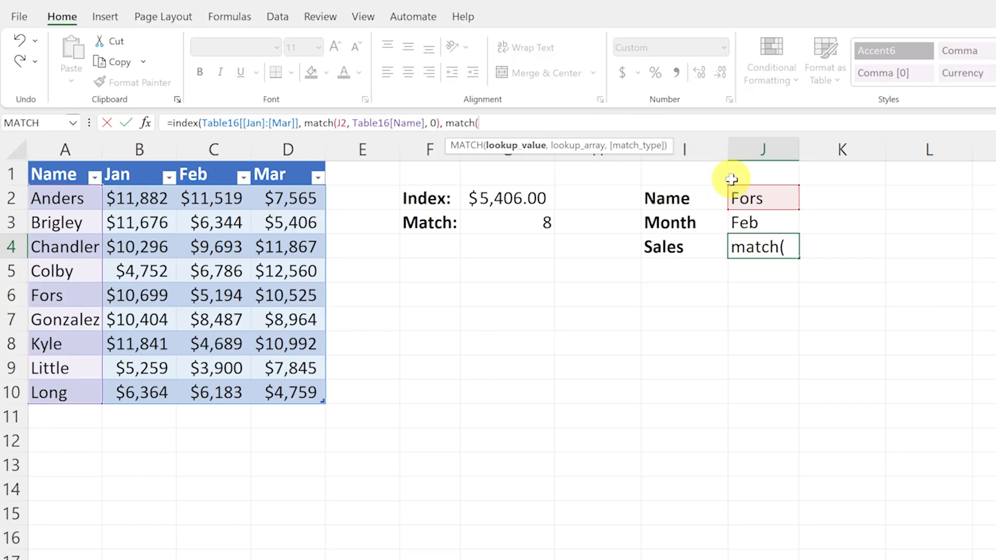
click(767, 223)
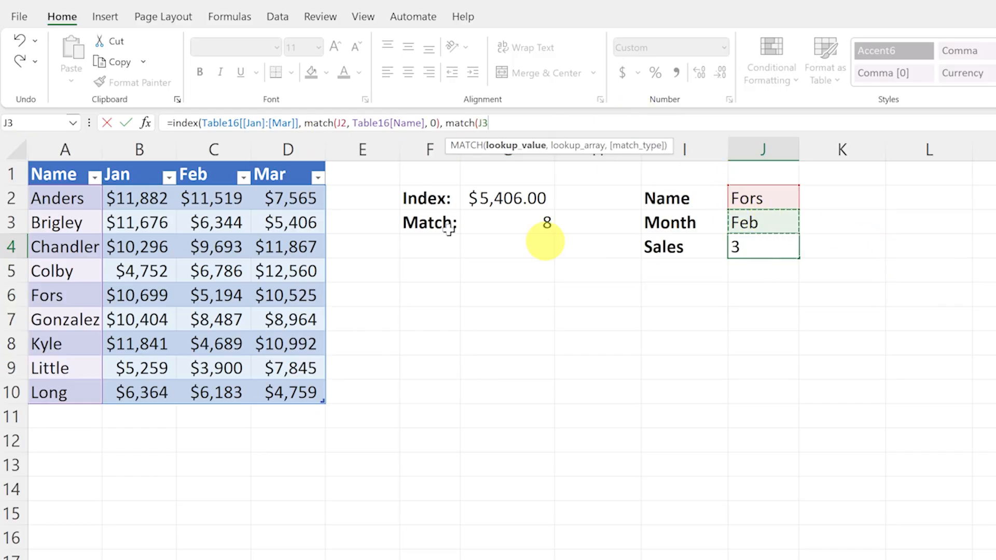
text(,)
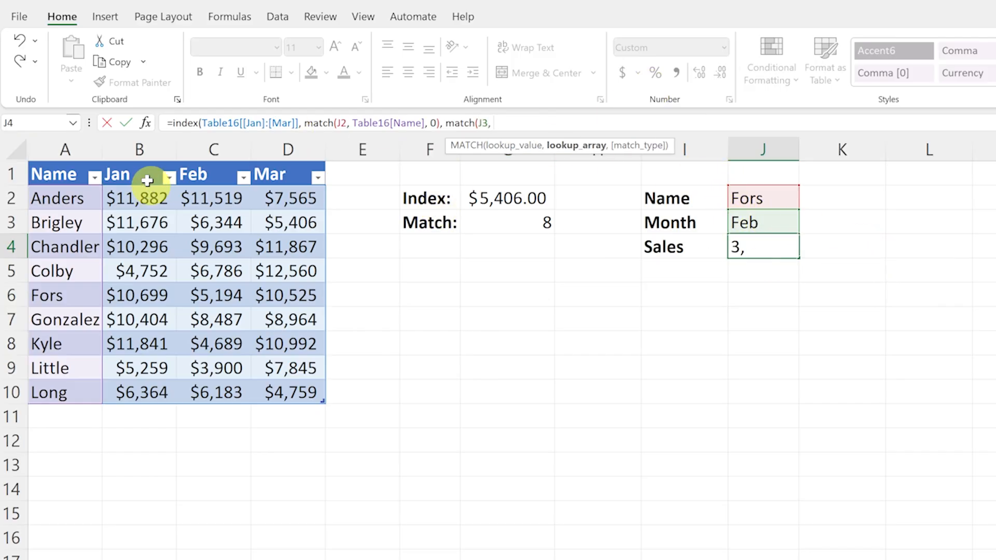
drag(147, 177, 282, 182)
text(, 0))
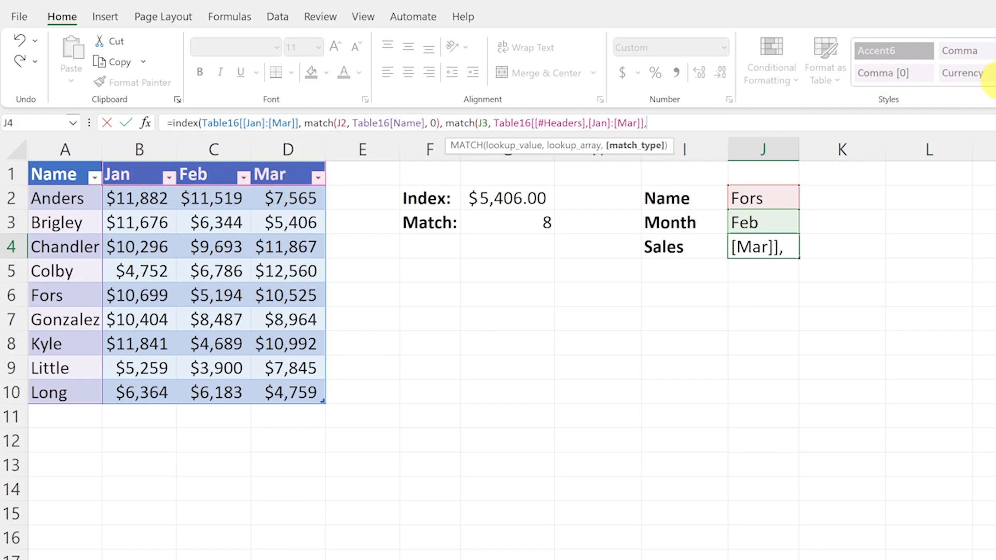
text())
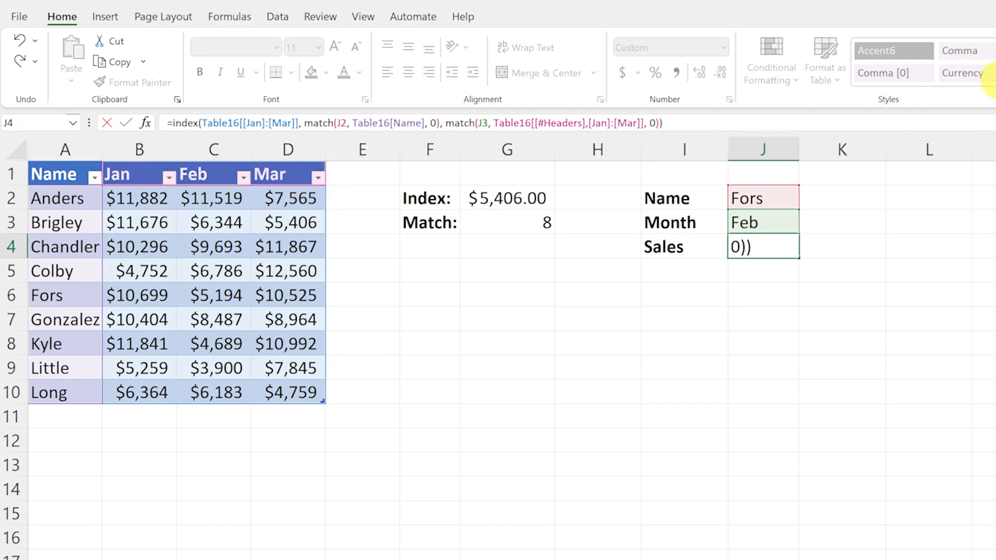
key(BackSpace)
text())
key(Return)
key(Up)
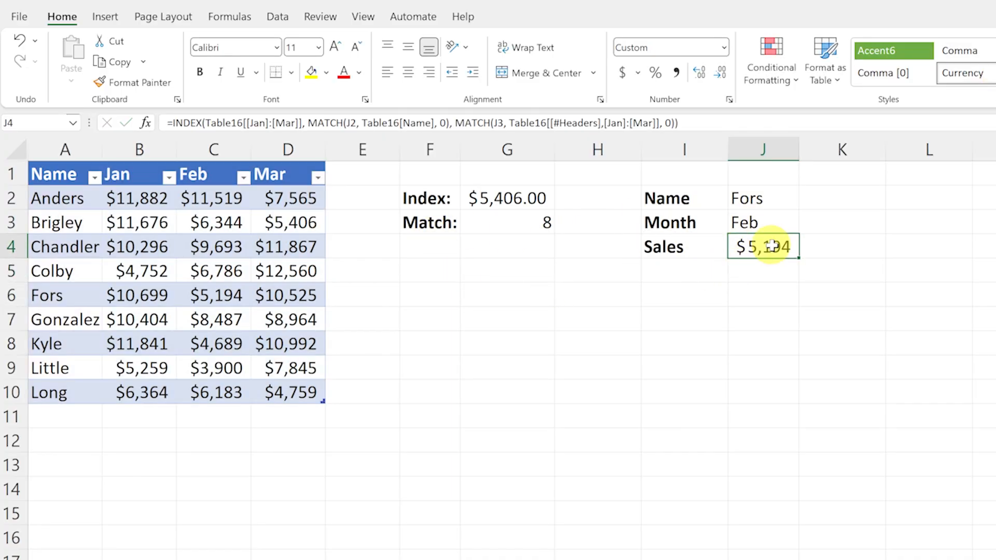
Check J4 against C6, and change the lookup name in J2 to the one listed in A8, comparing with C8.
click(65, 293)
click(222, 302)
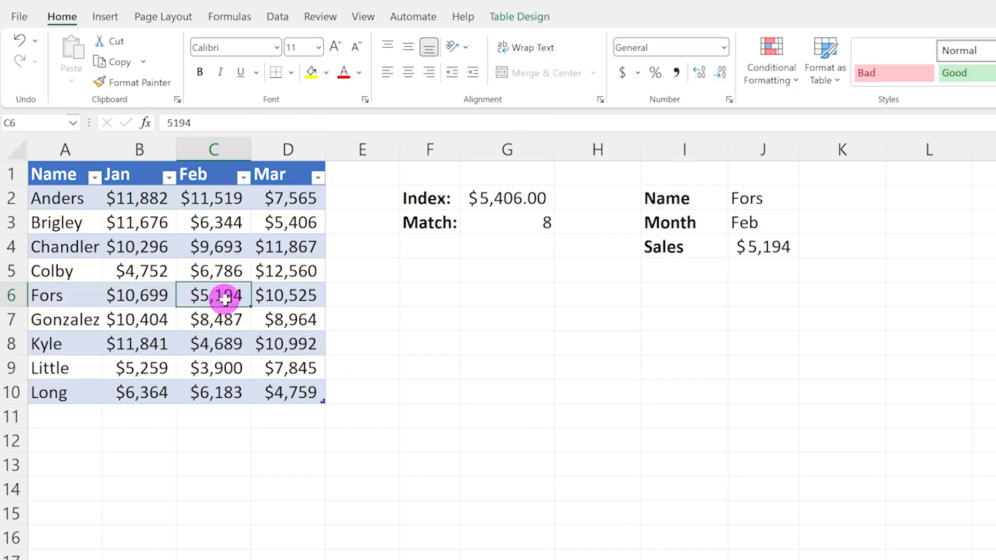
click(774, 197)
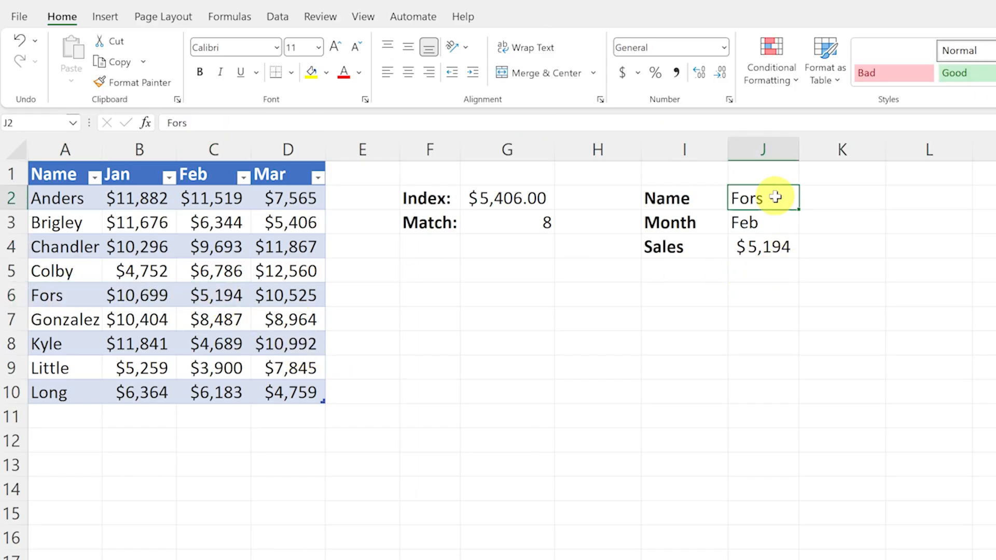
text(Kyle)
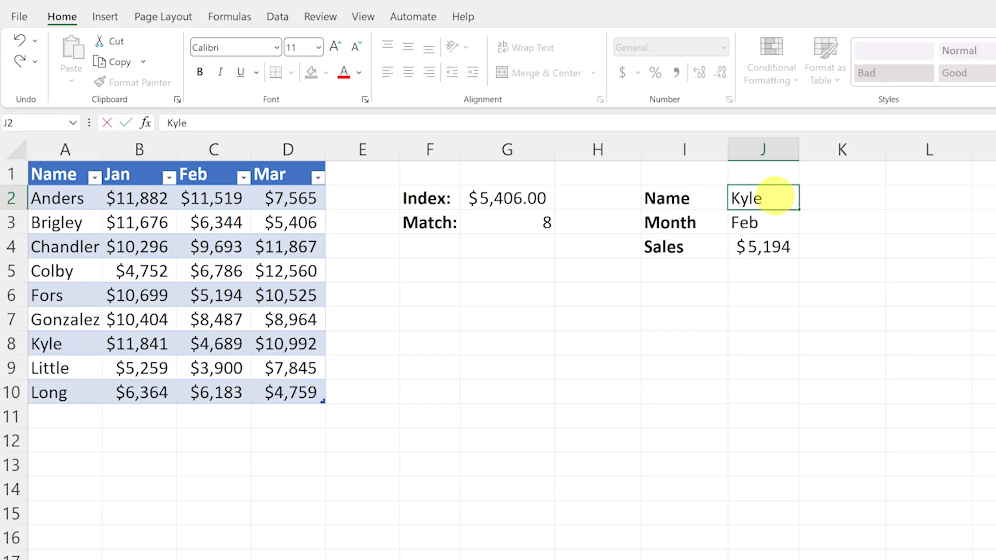
key(Return)
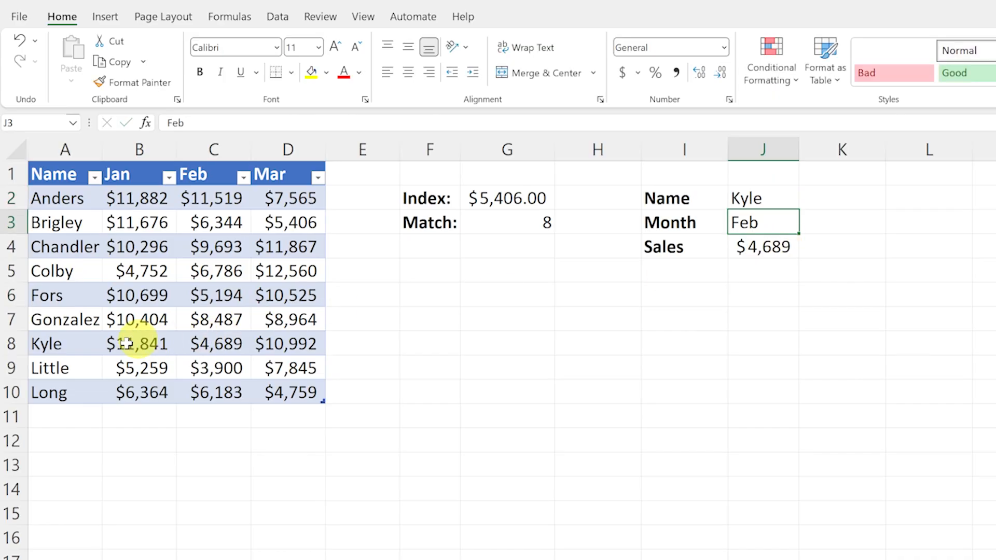
click(213, 344)
Set the Month in J3 to Mar and autofit column J to show the full sales value.
click(745, 222)
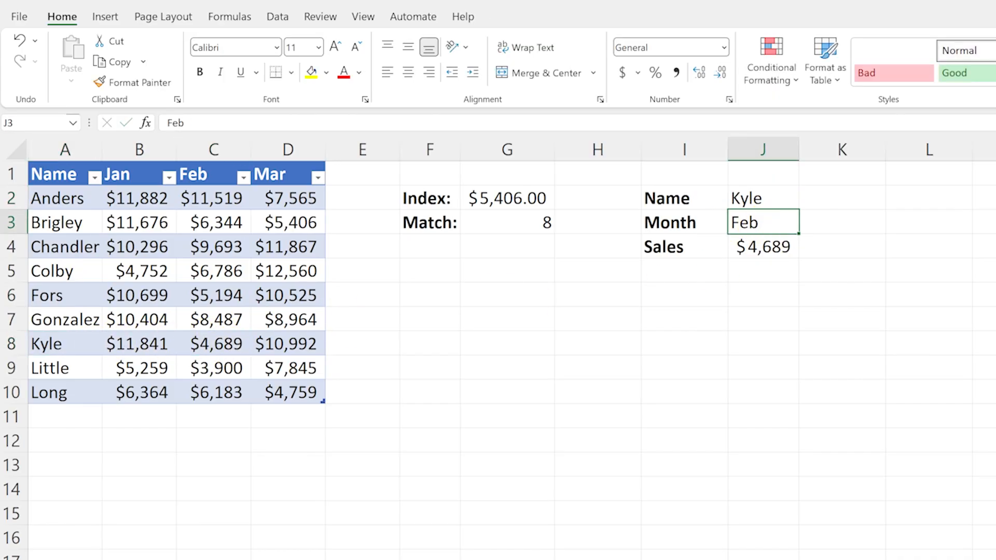
text(Mar)
key(Return)
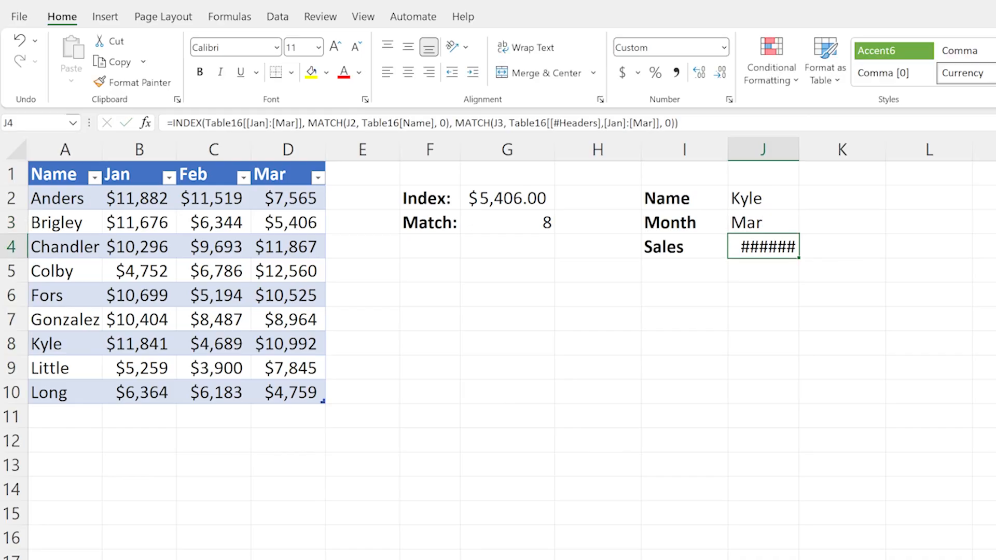
double_click(798, 149)
click(762, 296)
click(758, 238)
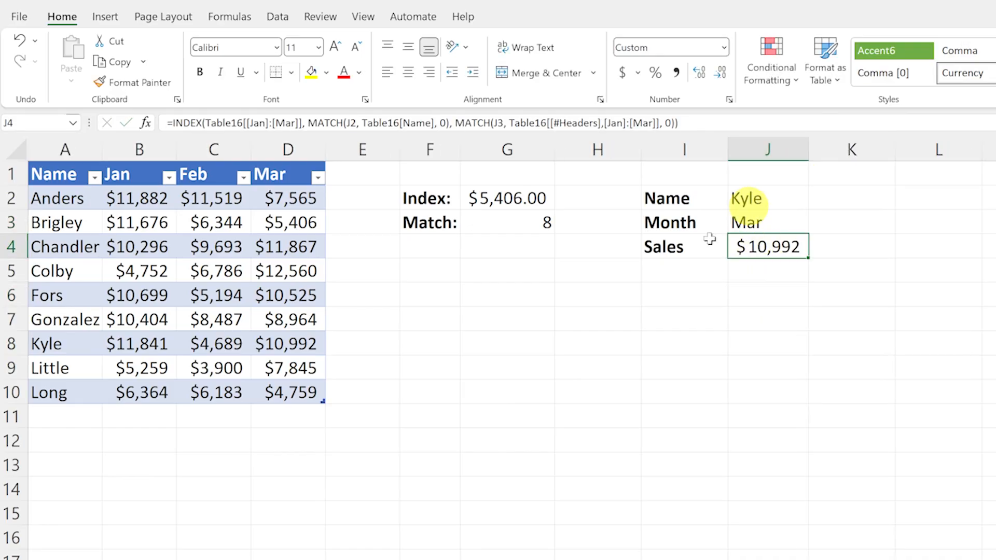
Compare J4 with the table value in D8 and review the complete INDEX/MATCH formula in J4.
click(296, 344)
click(749, 363)
click(755, 246)
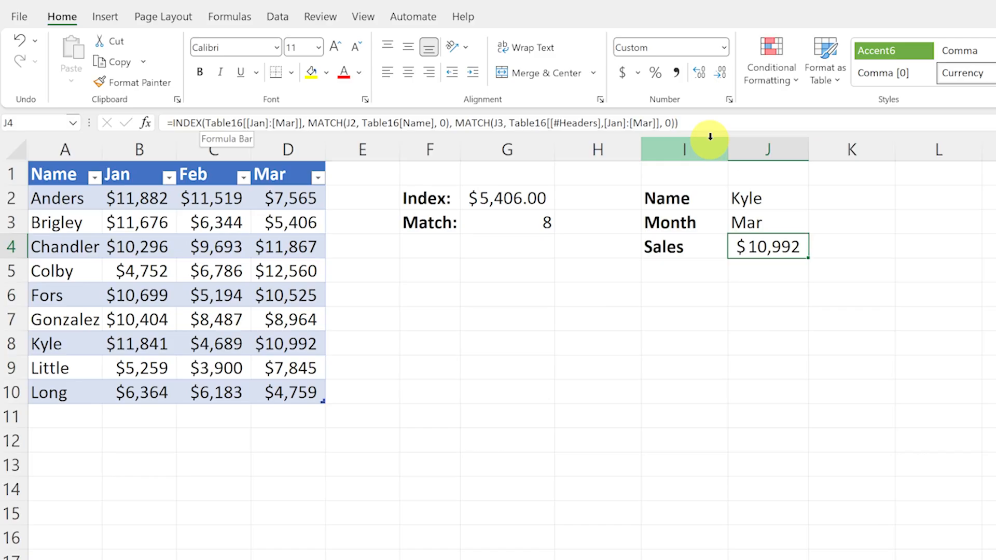
drag(702, 122, 161, 123)
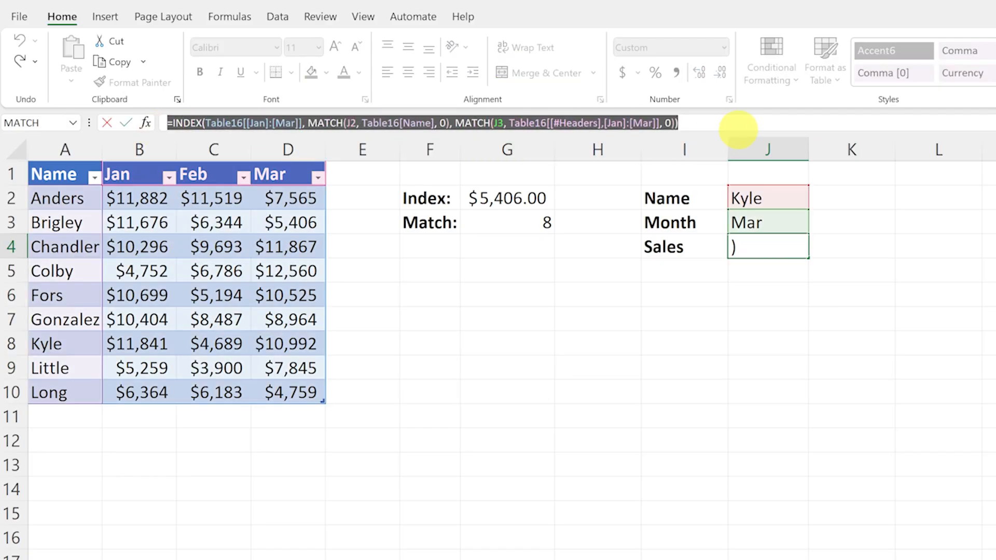
click(723, 122)
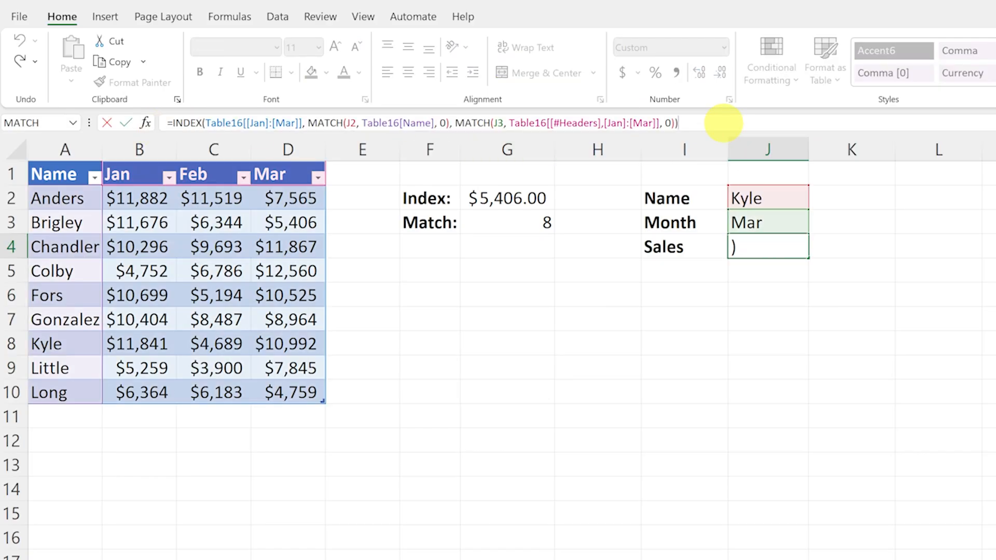
key(ctrl+Return)
click(755, 321)
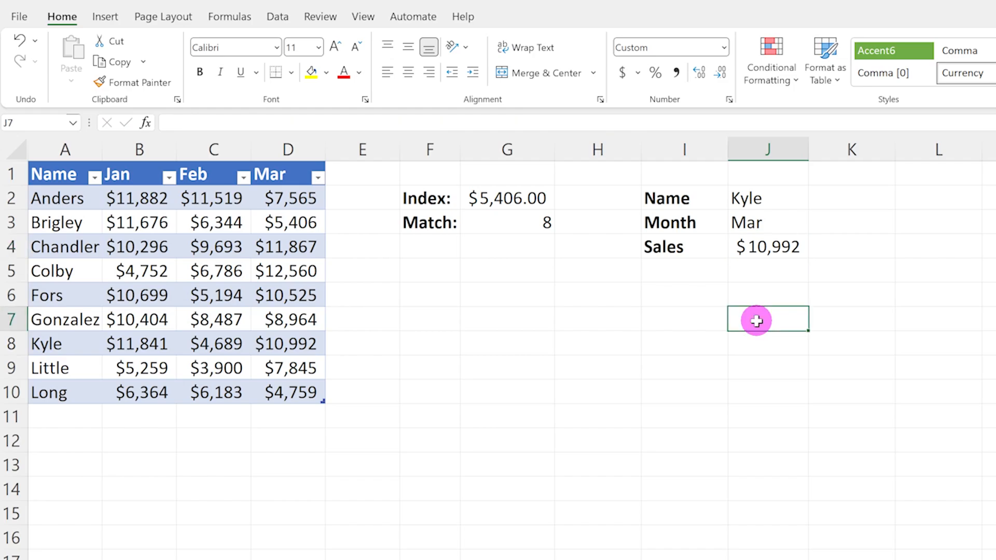
click(789, 247)
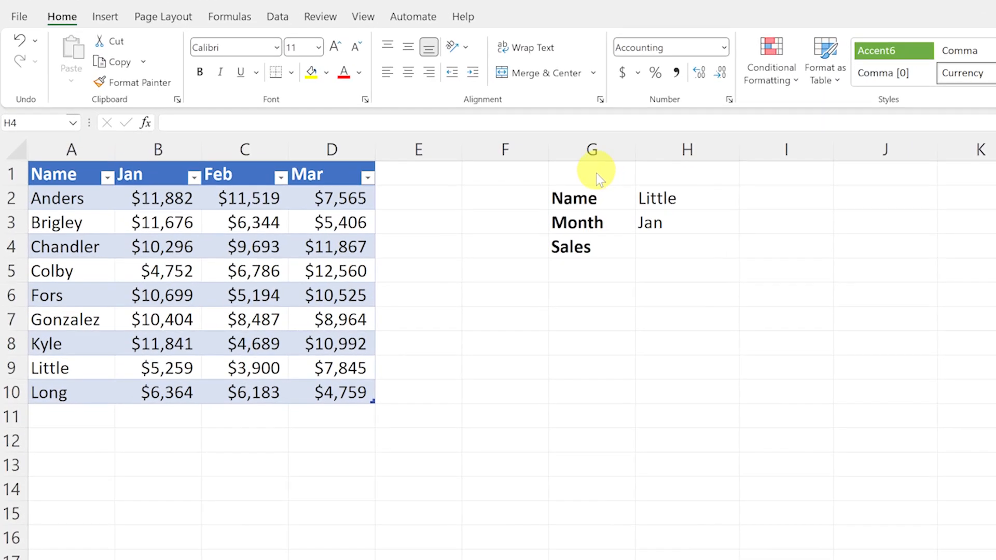
Begin an XLOOKUP formula in H4 beside Sales, using the name in H2 as the lookup value.
click(446, 192)
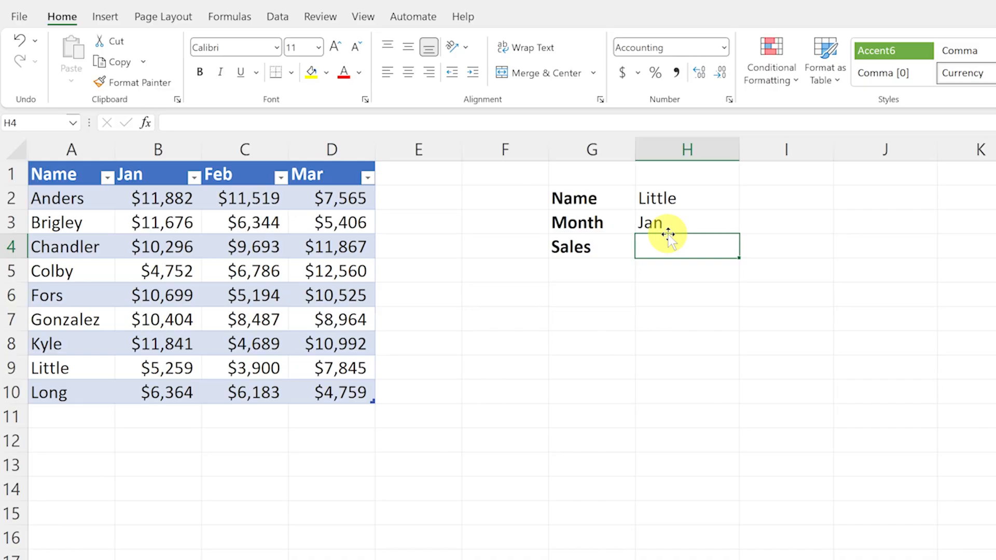
click(456, 123)
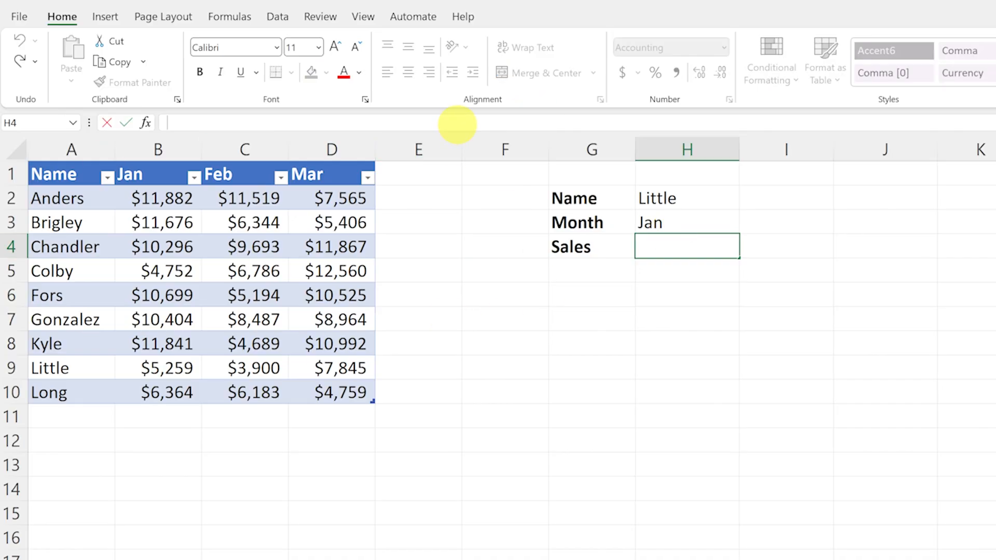
text(=xl)
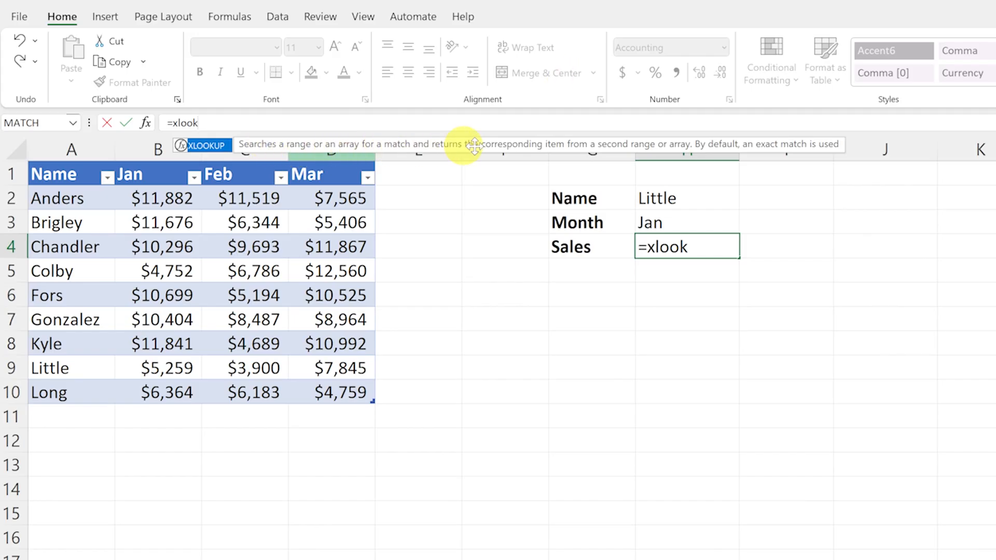
text(ook)
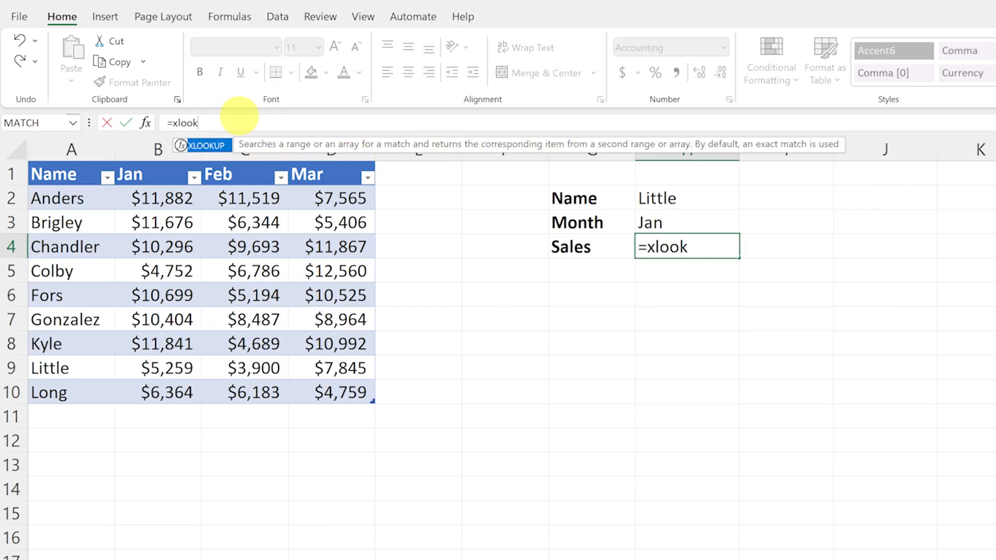
key(Tab)
click(696, 198)
text(,)
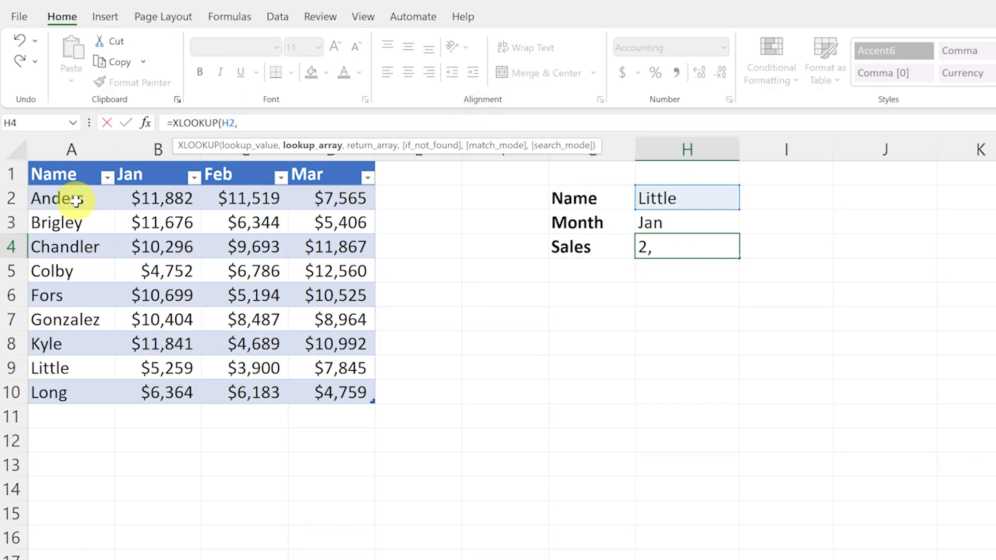
Complete H4's XLOOKUP with Table1618[Name] as the lookup array and Table1618[[Jan]:[Mar]] as the return array.
drag(73, 197, 68, 392)
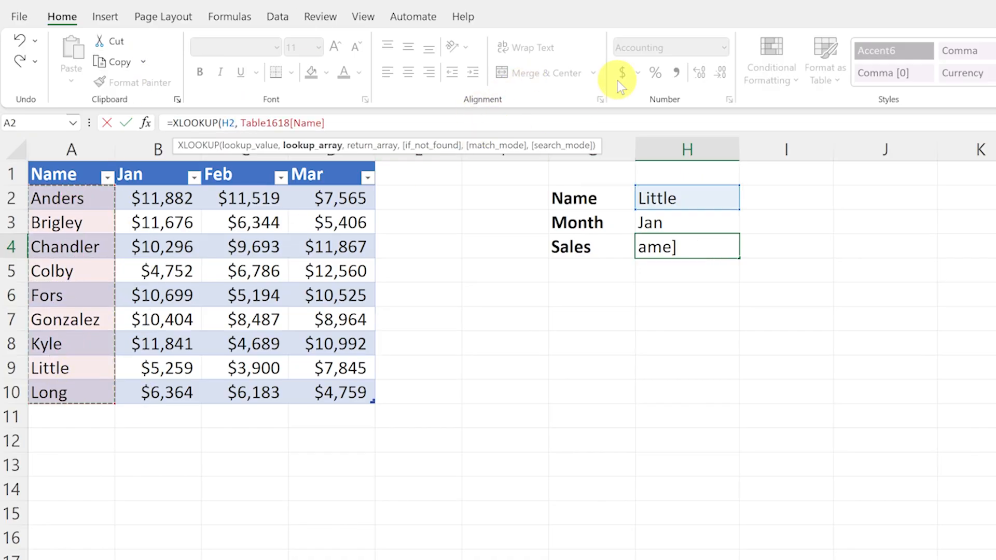
text(,)
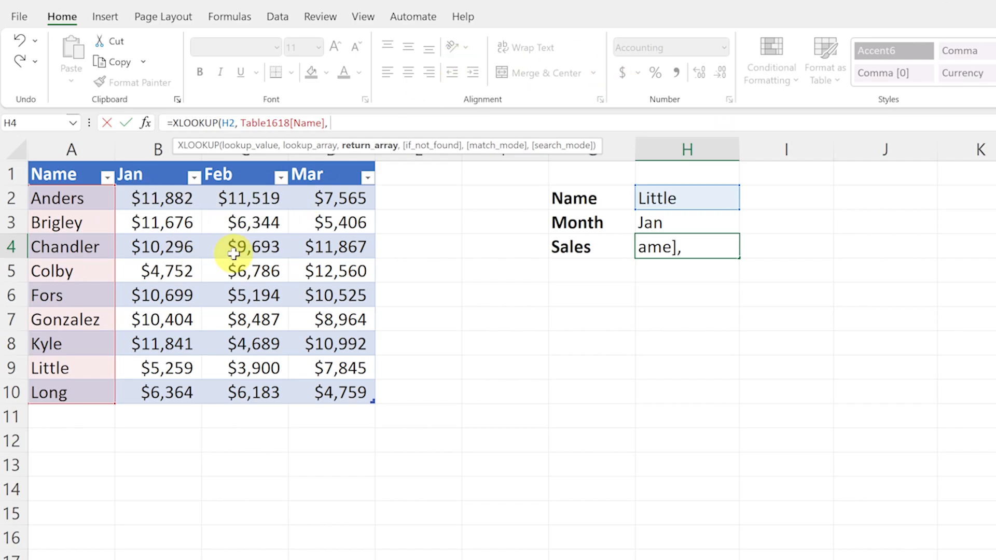
drag(166, 197, 324, 388)
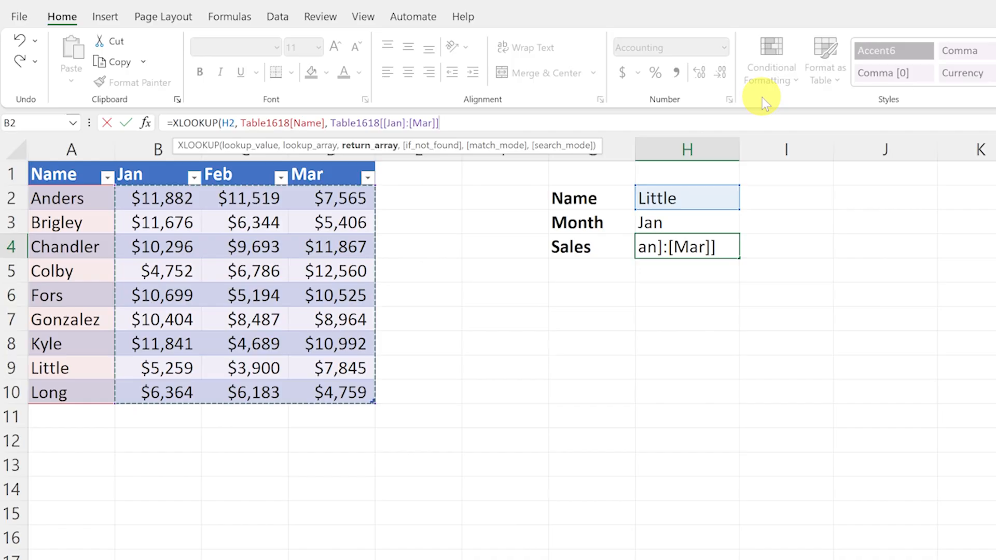
text())
key(Return)
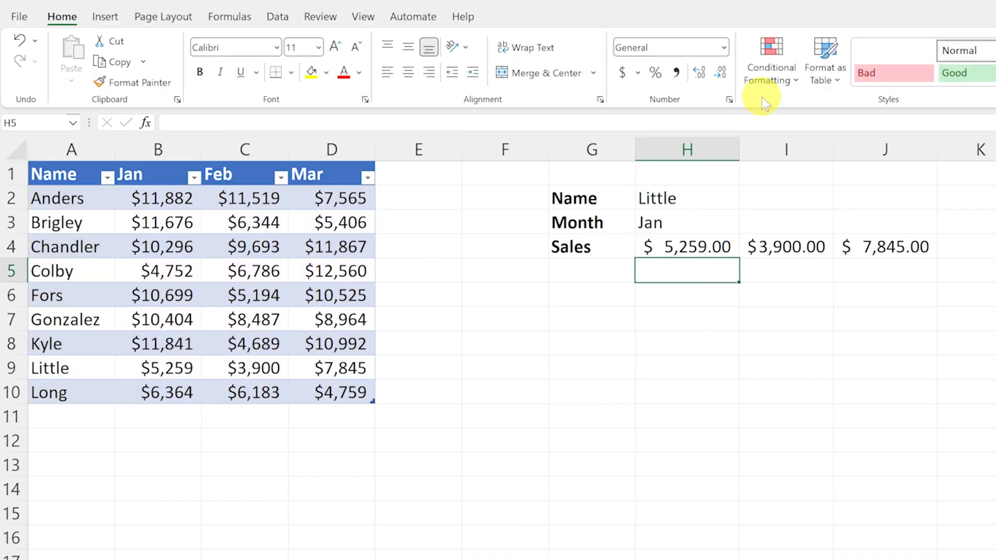
key(Up)
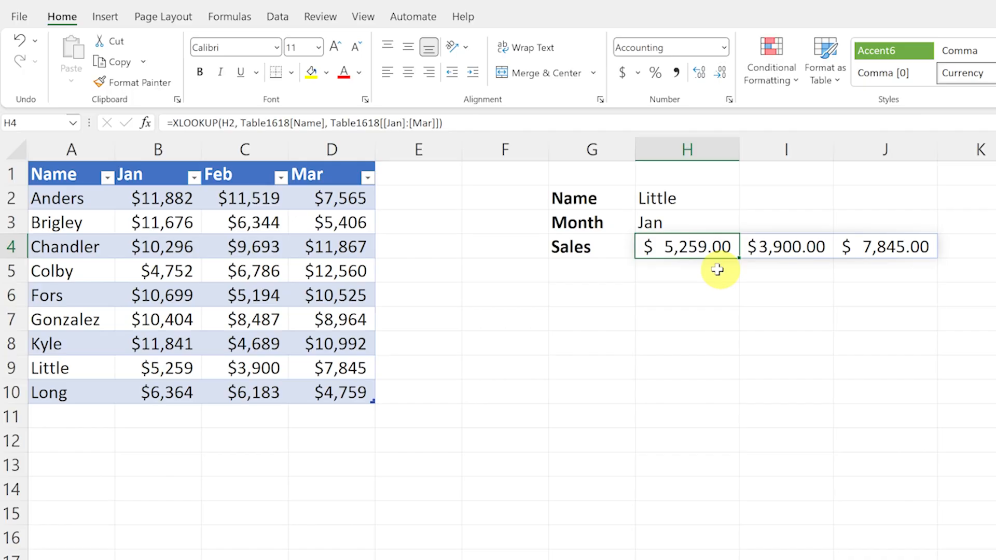
Compare the XLOOKUP sales values in H4:J4 with the Jan, Feb and Mar entries in table row 9.
click(150, 368)
click(240, 366)
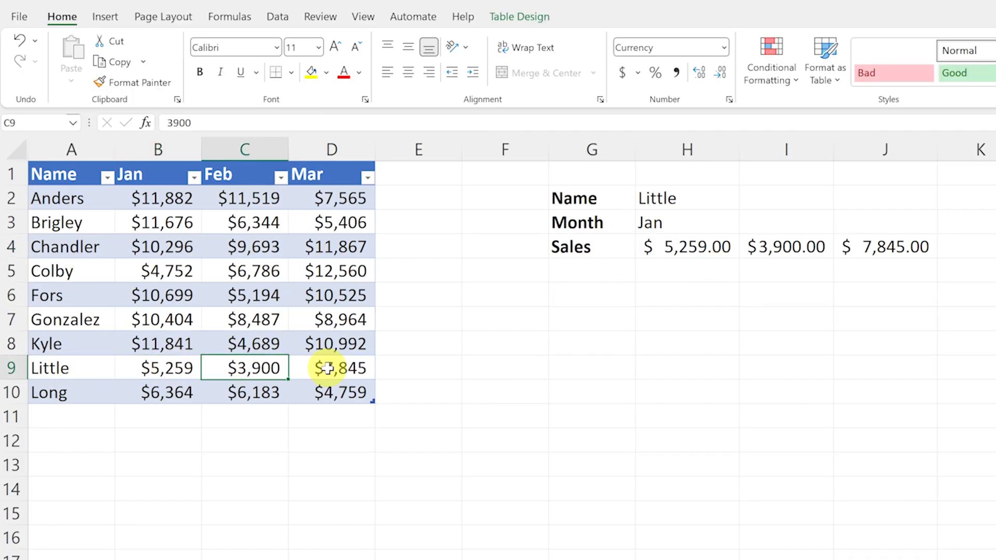
click(326, 369)
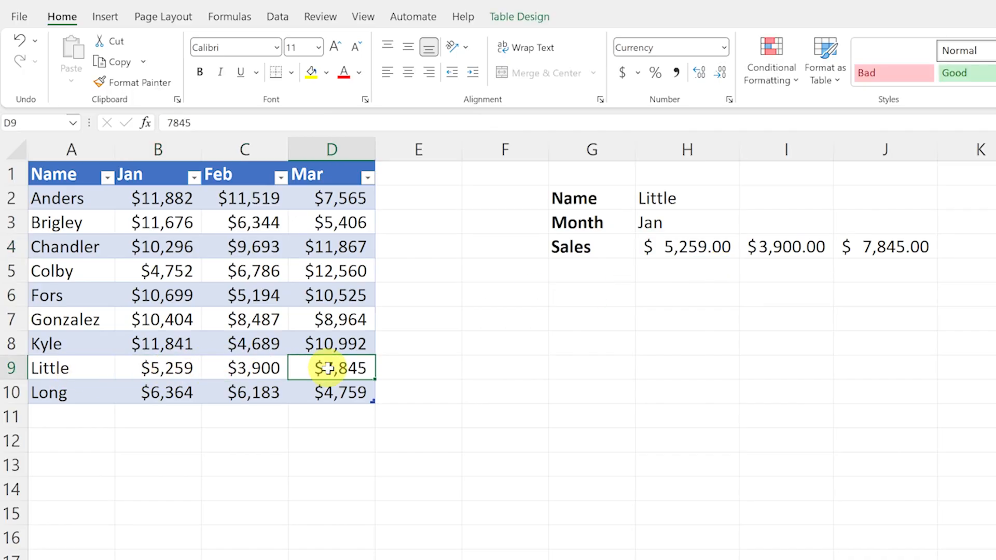
Replace the return array in H4's XLOOKUP with the single column Table1618[Feb] and review the formula.
click(638, 249)
click(363, 123)
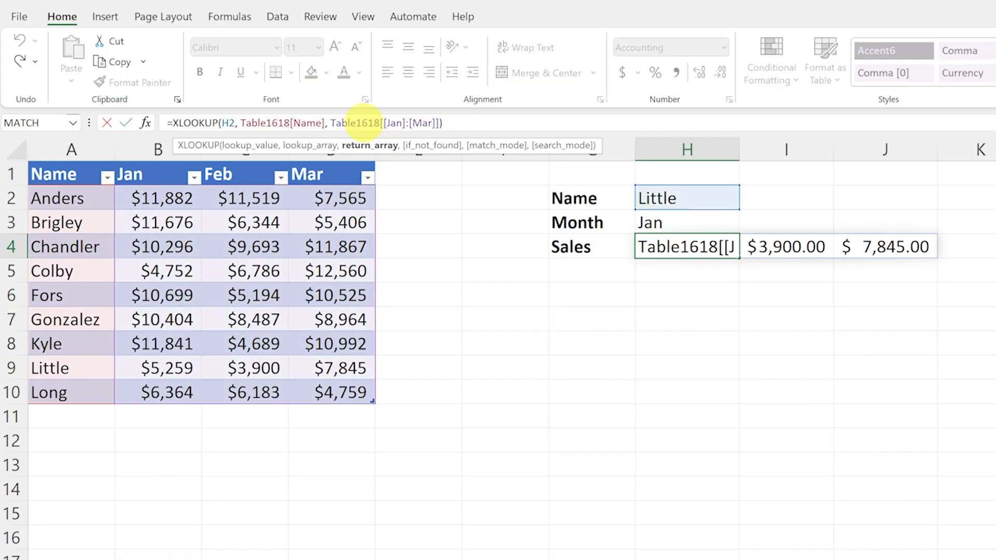
click(289, 122)
click(363, 122)
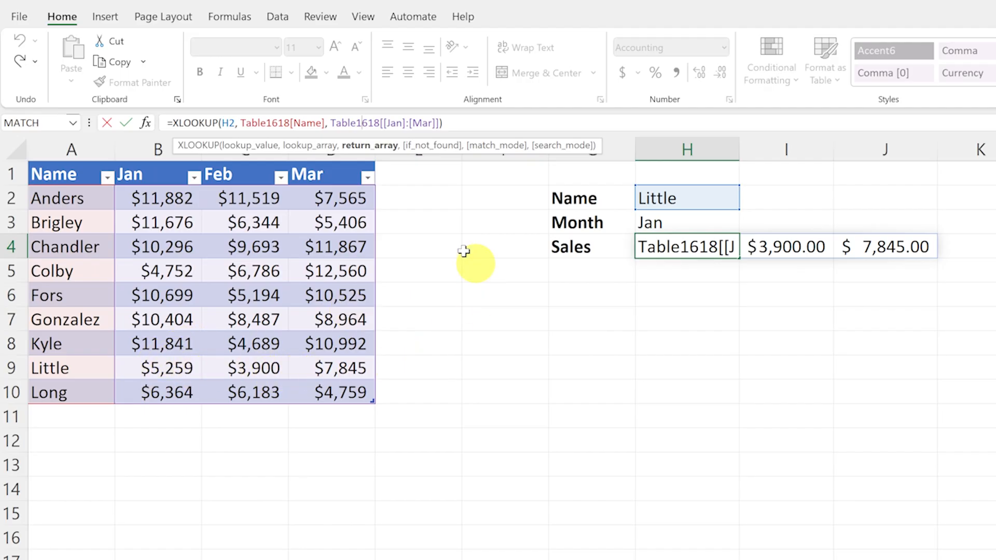
drag(330, 123, 435, 124)
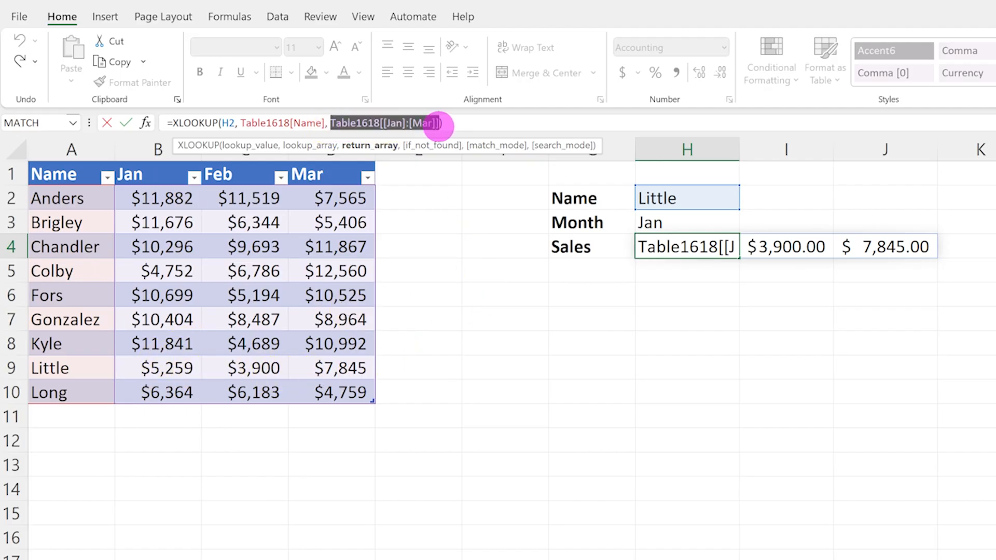
key(Delete)
drag(259, 198, 262, 391)
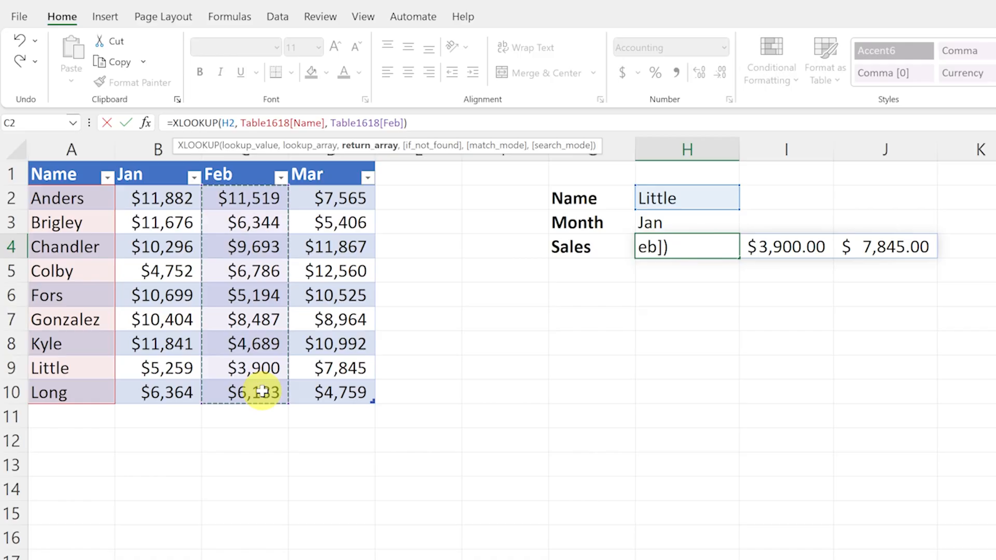
key(Return)
key(Up)
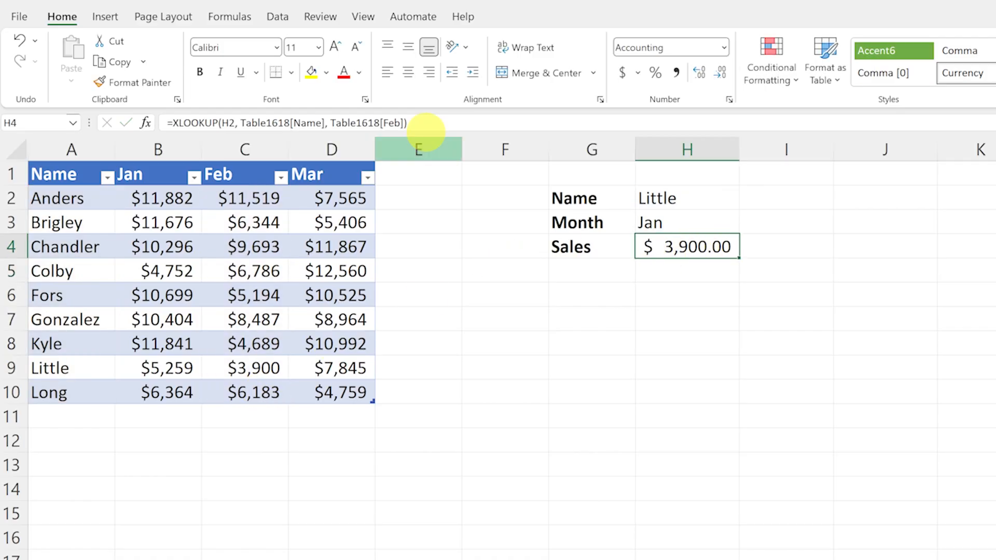
click(409, 123)
key(Escape)
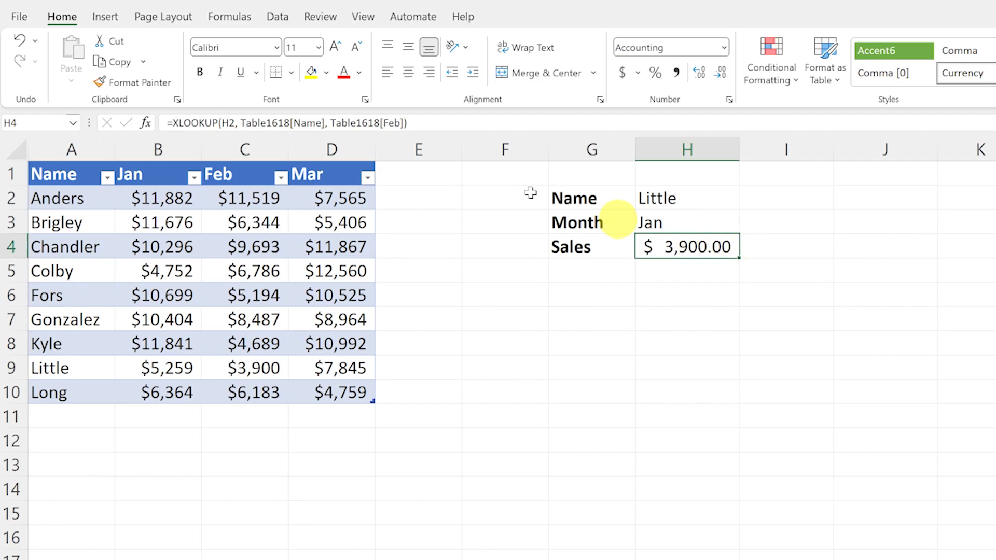
Replace the Table1618[Feb] return array in H4 with a nested XLOOKUP that uses the month in H3 as lookup value.
click(306, 123)
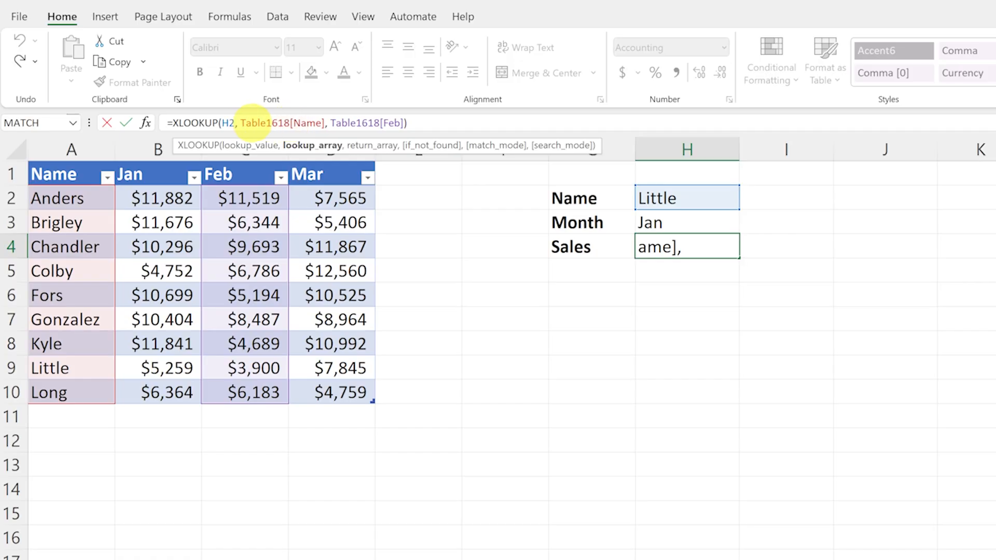
click(350, 123)
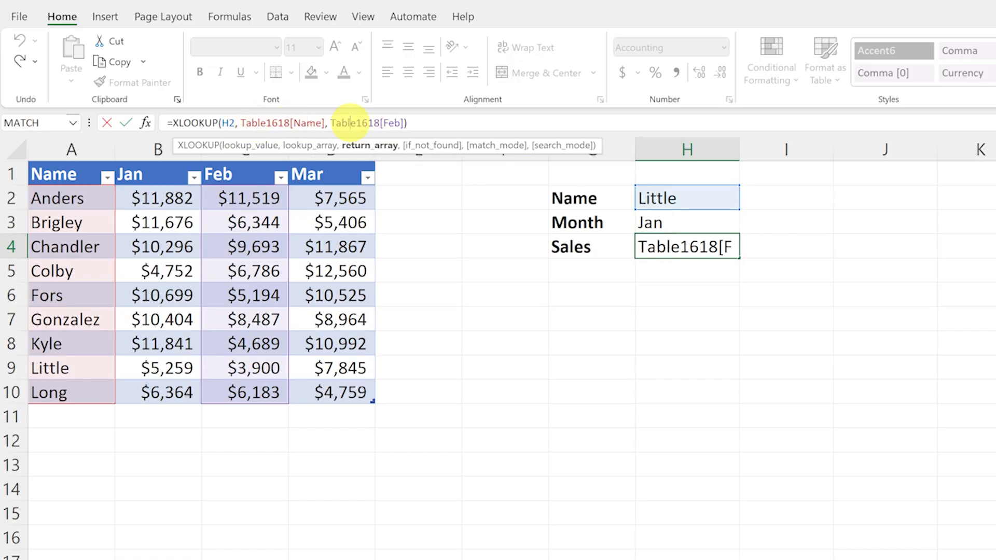
drag(331, 123, 399, 122)
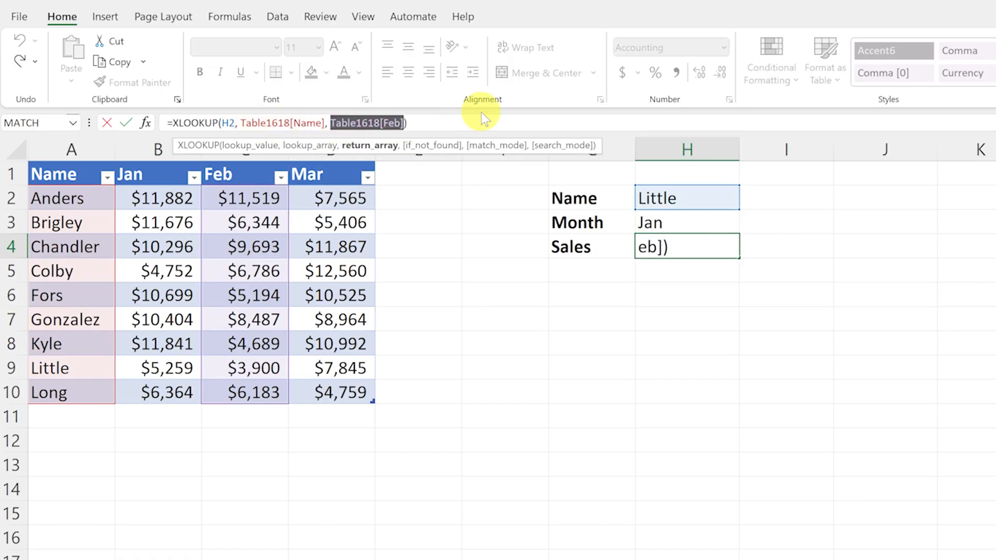
key(Delete)
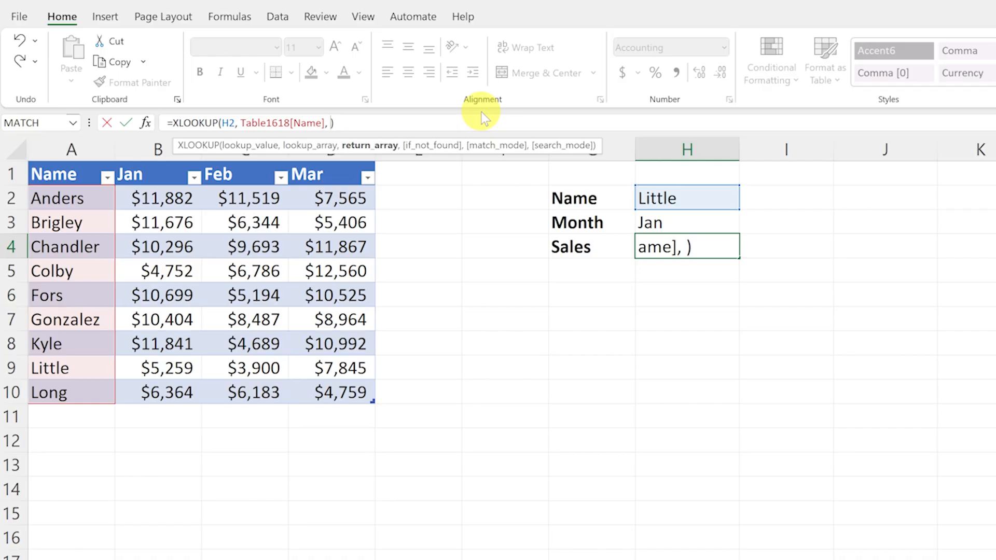
text(XLOOKUP()
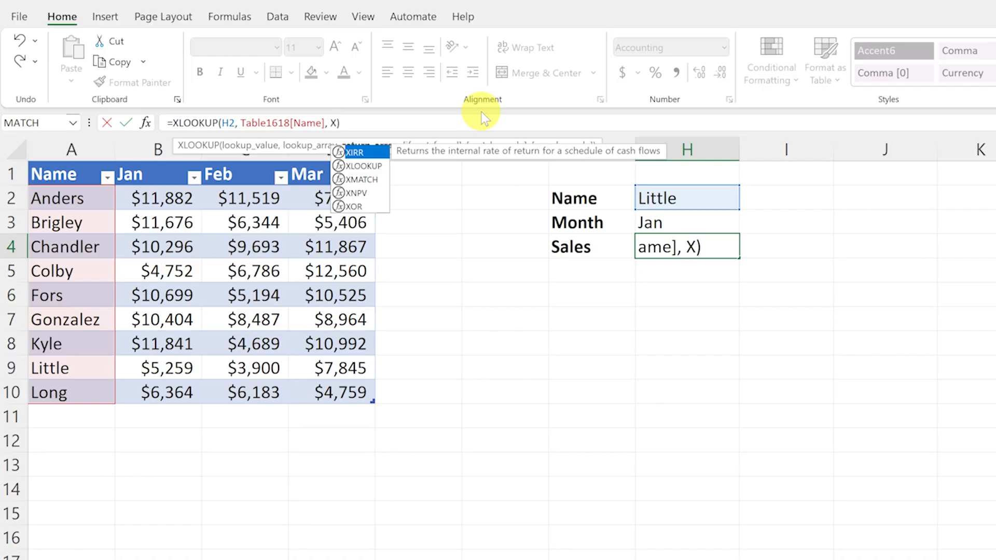
click(661, 221)
text(,)
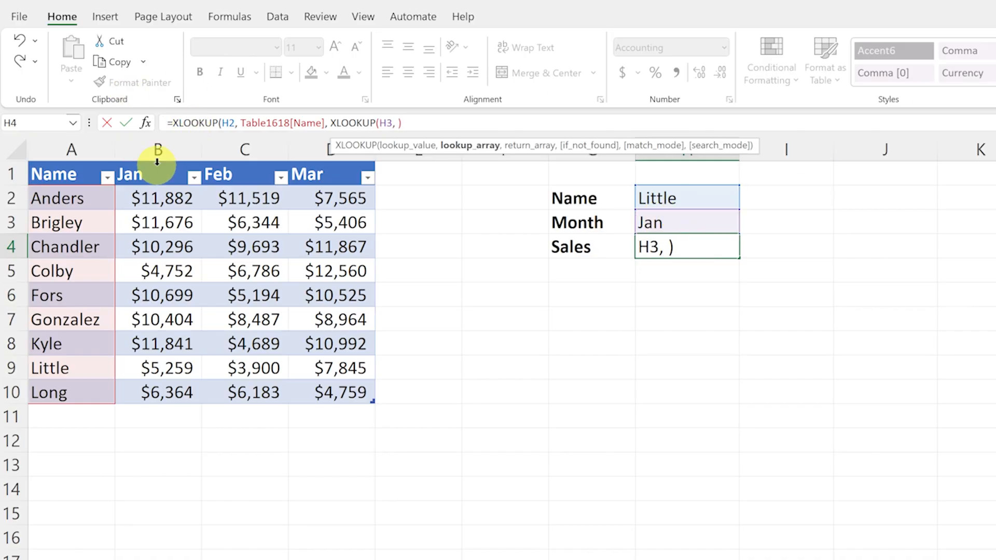
Complete H4's nested XLOOKUP with Table1618[[#Headers],[Jan]:[Mar]] as lookup array and Table1618[[Jan]:[Mar]] as return array.
drag(155, 173, 319, 175)
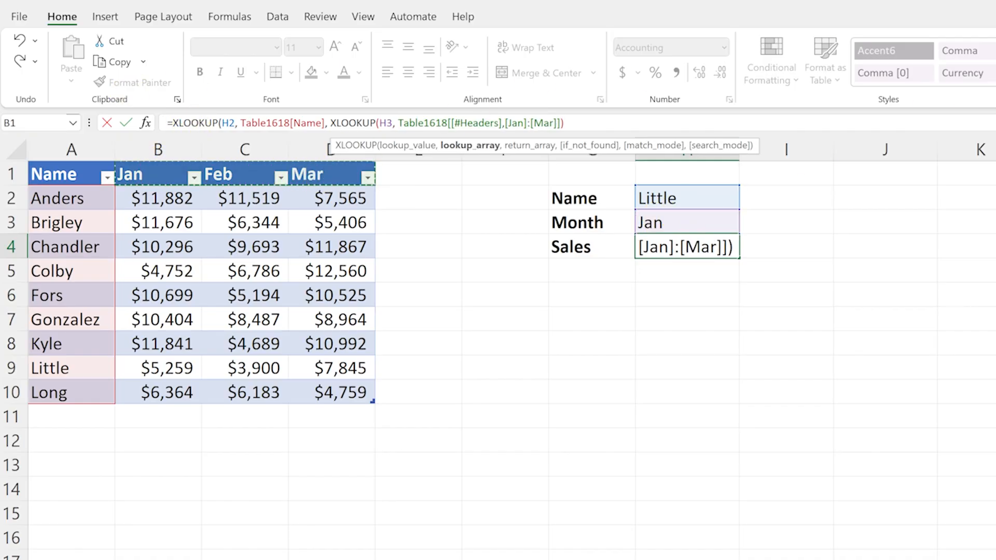
text(,)
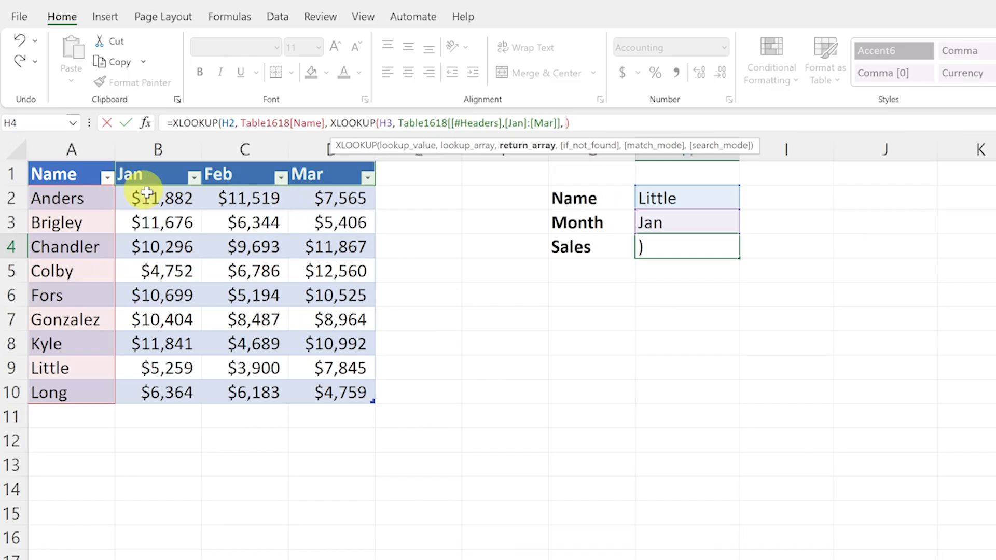
drag(140, 195, 333, 382)
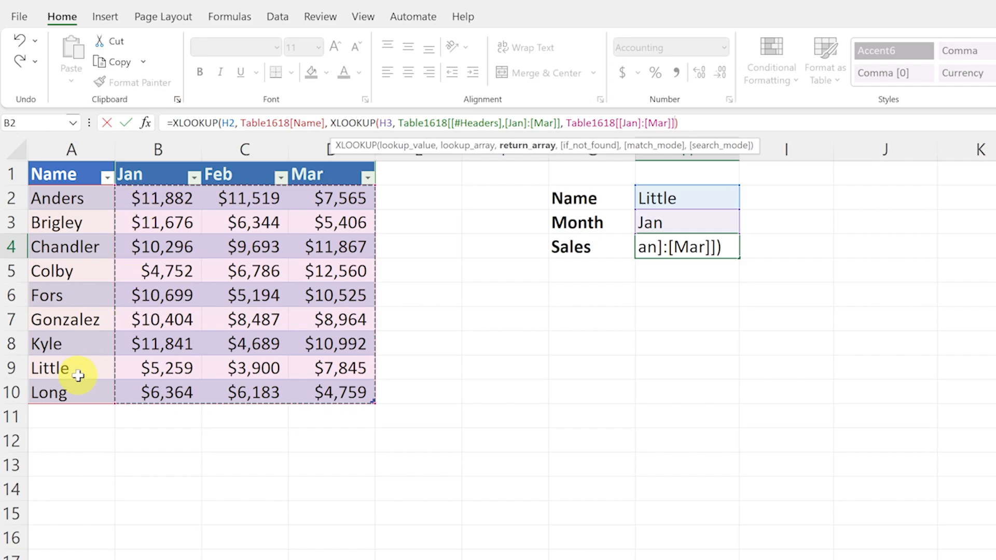
click(674, 123)
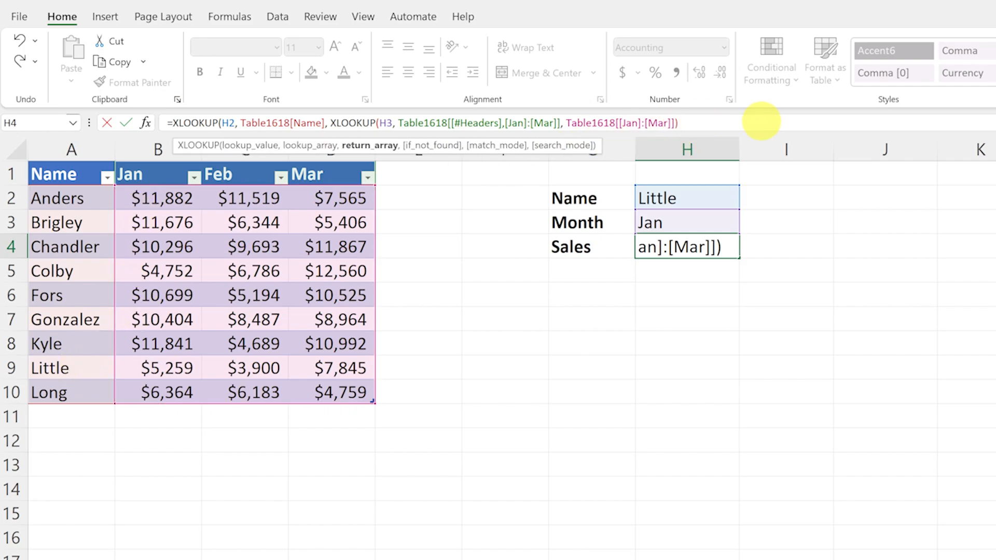
key(Return)
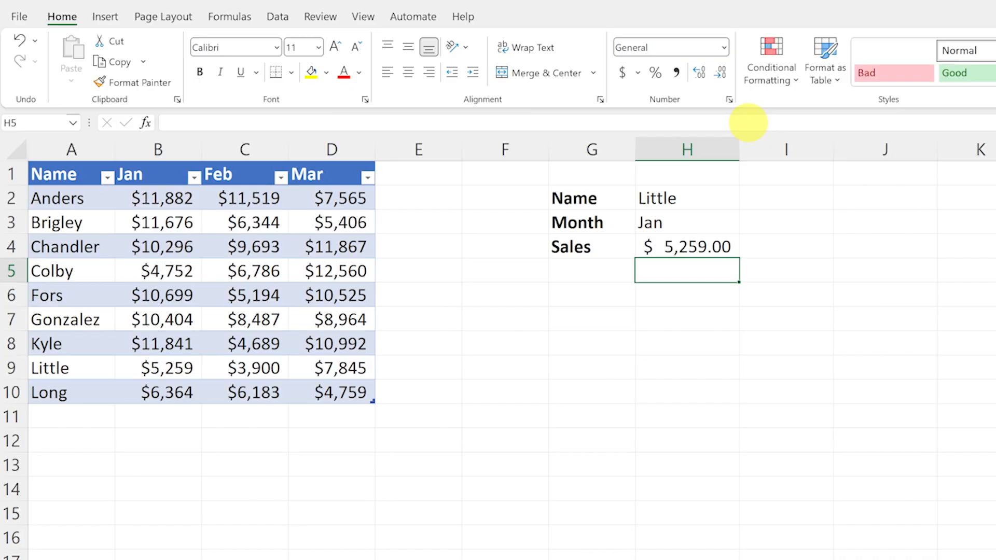
key(Up)
Set the Month in H3 to Mar, checking the Sales result against the Jan and Mar values in table row 9.
click(91, 363)
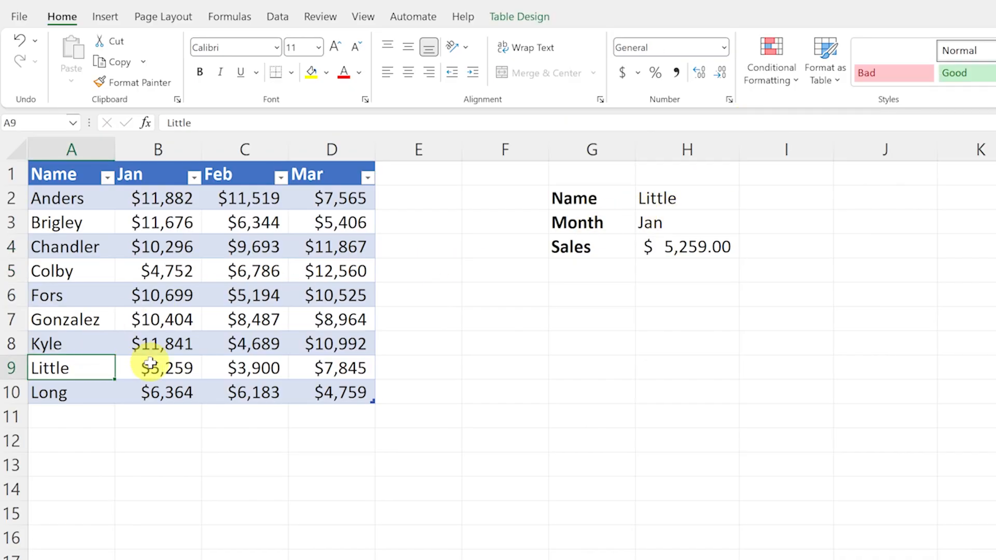
click(142, 369)
click(663, 196)
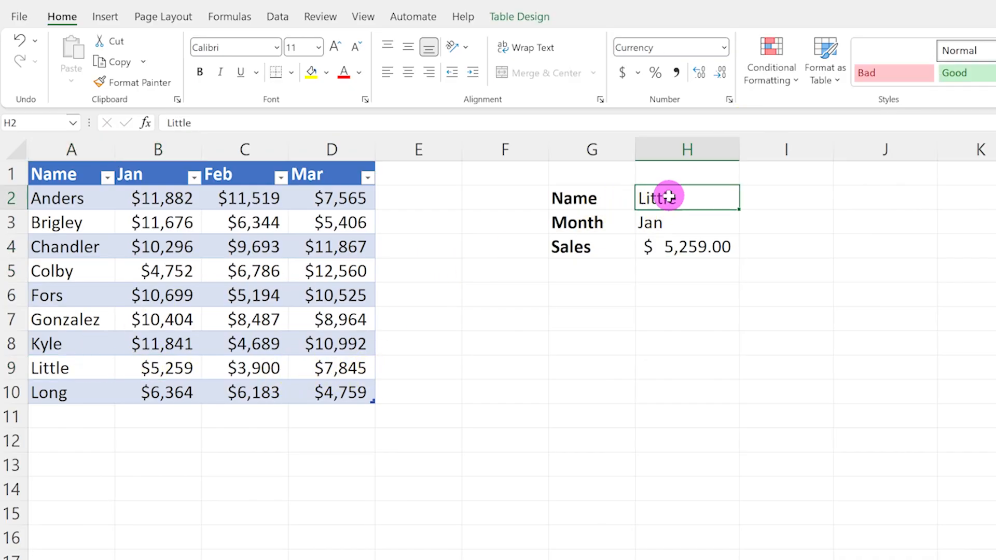
click(653, 227)
text(Mar)
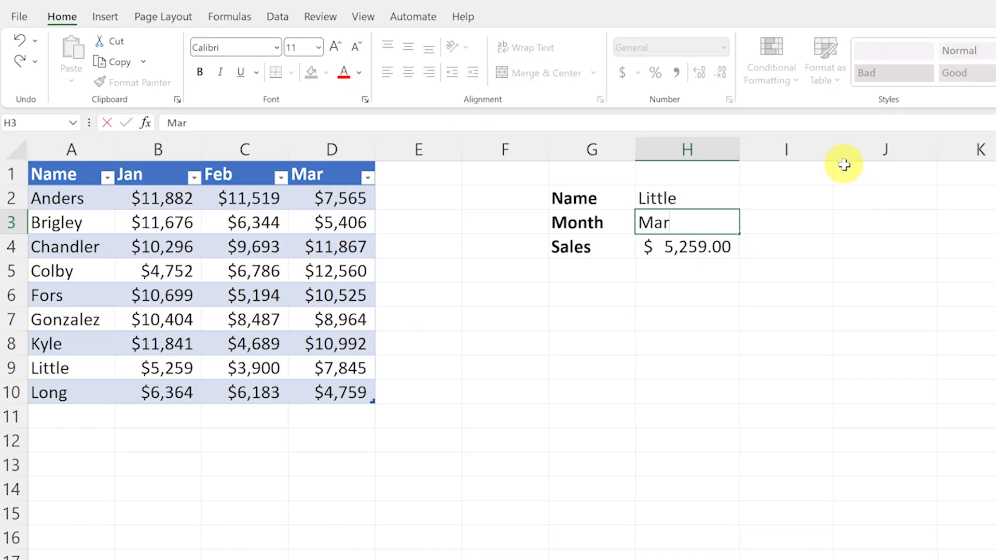
key(ctrl+Return)
click(353, 369)
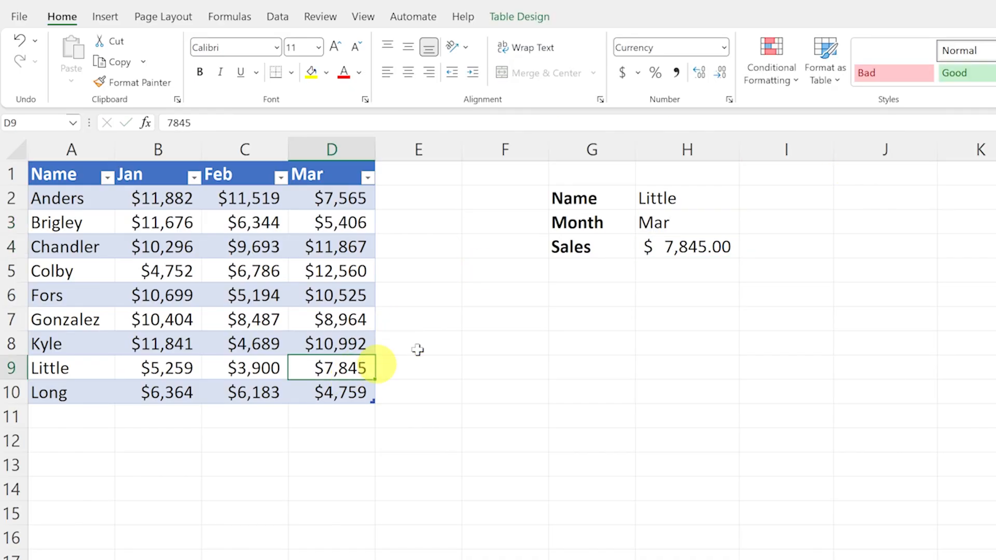
Change the lookup name in H2 to the name listed in A3 and check the Sales result in H4.
click(672, 196)
text(Bri)
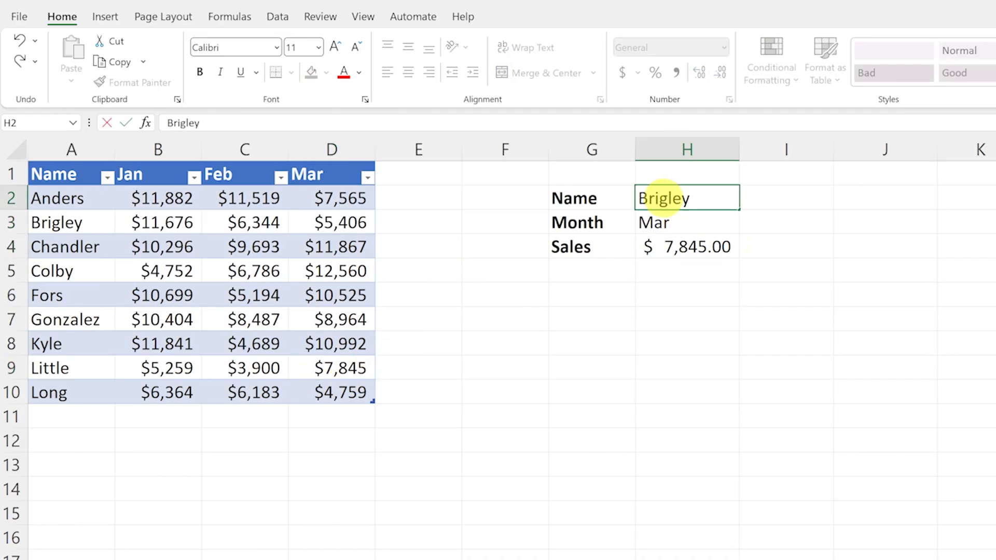
text(gley)
key(Return)
click(701, 251)
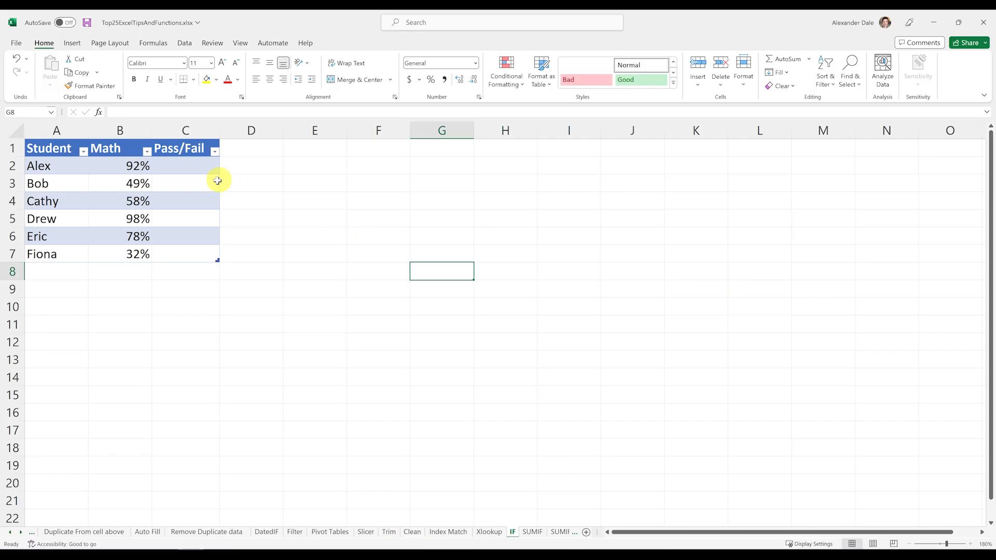
click(196, 165)
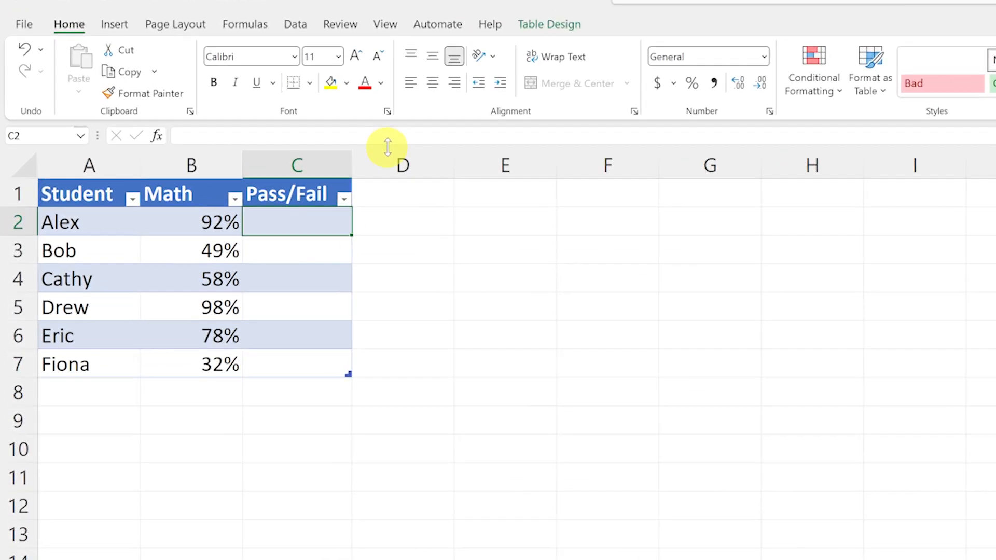
click(388, 134)
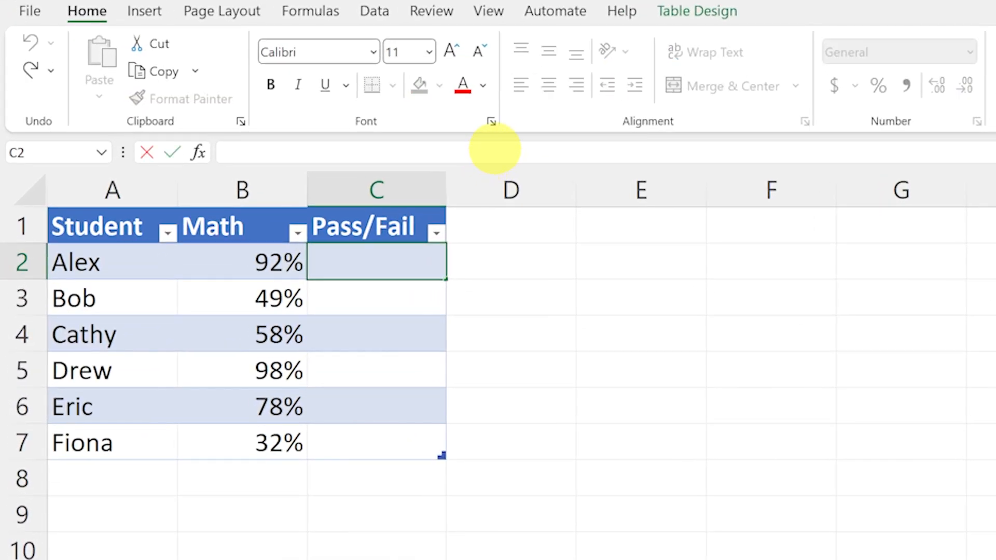
text(=if)
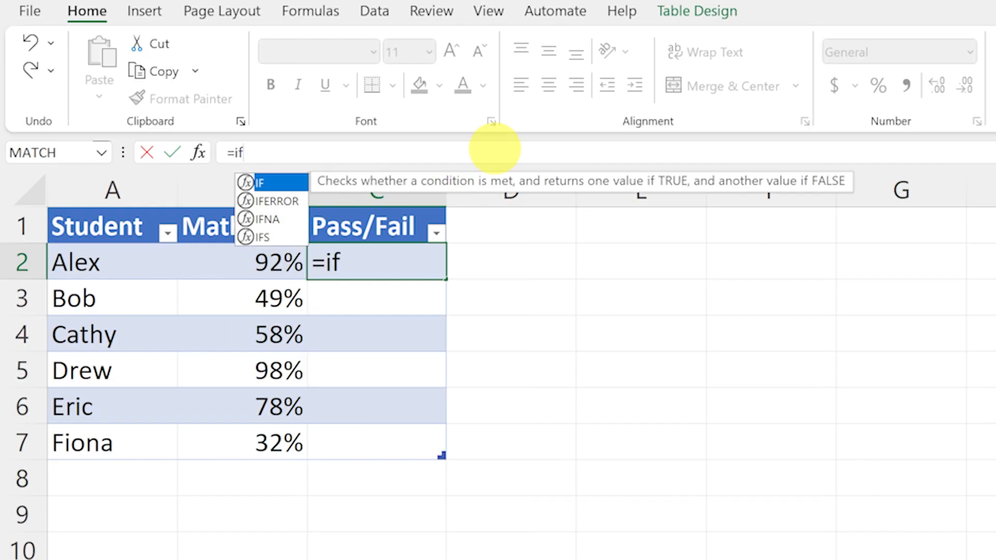
key(Tab)
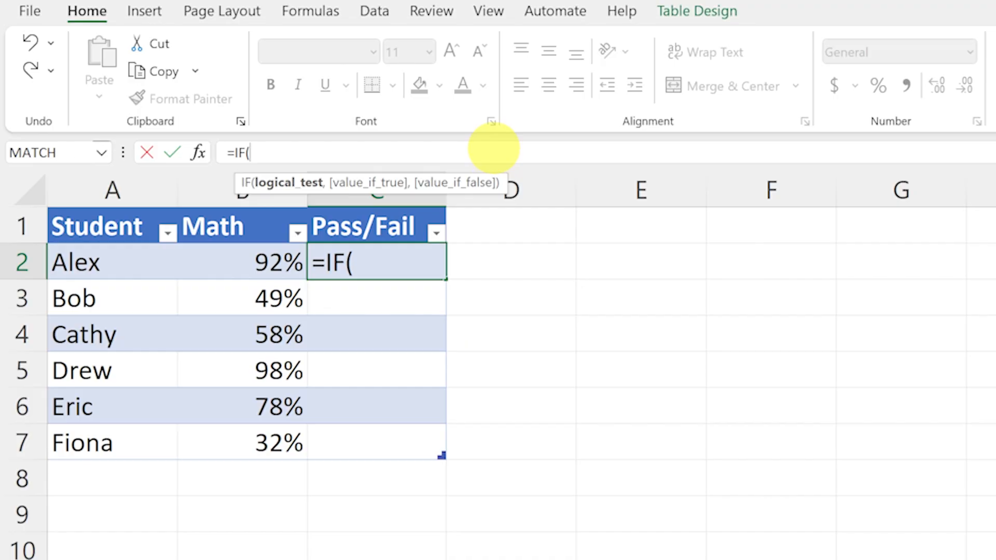
click(239, 267)
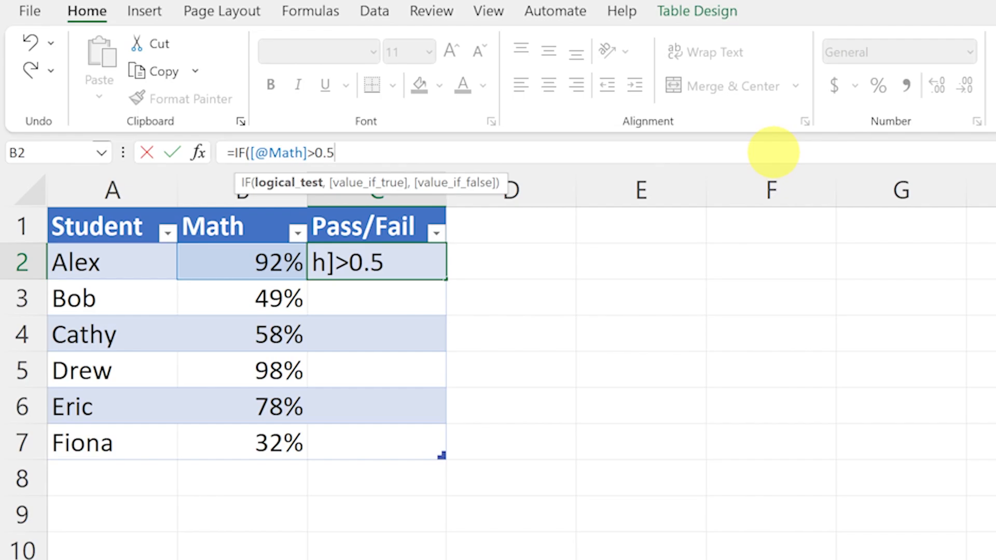
text(>0.5,)
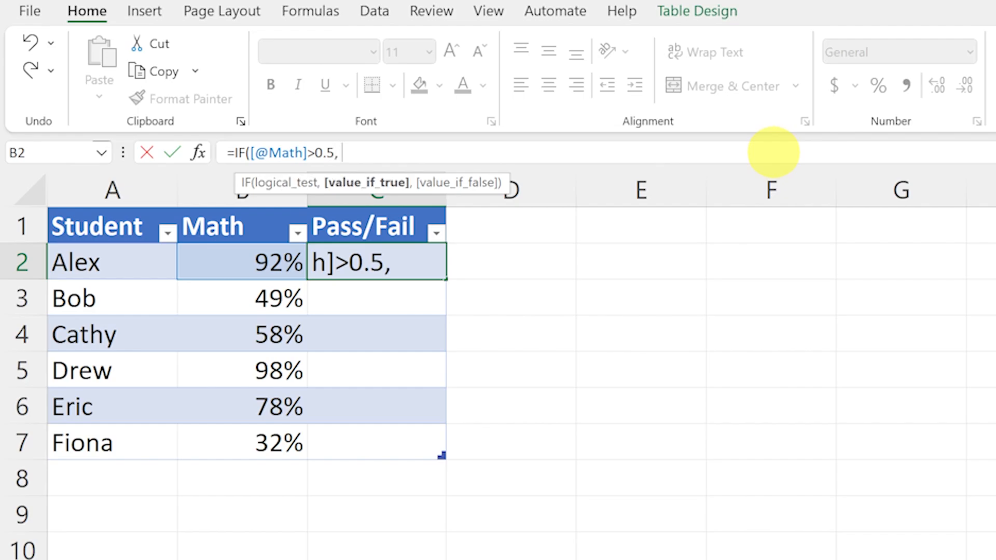
Complete C2's IF formula with "Pass" as the value if true and "Fail" as the value if false.
text( "Pass")
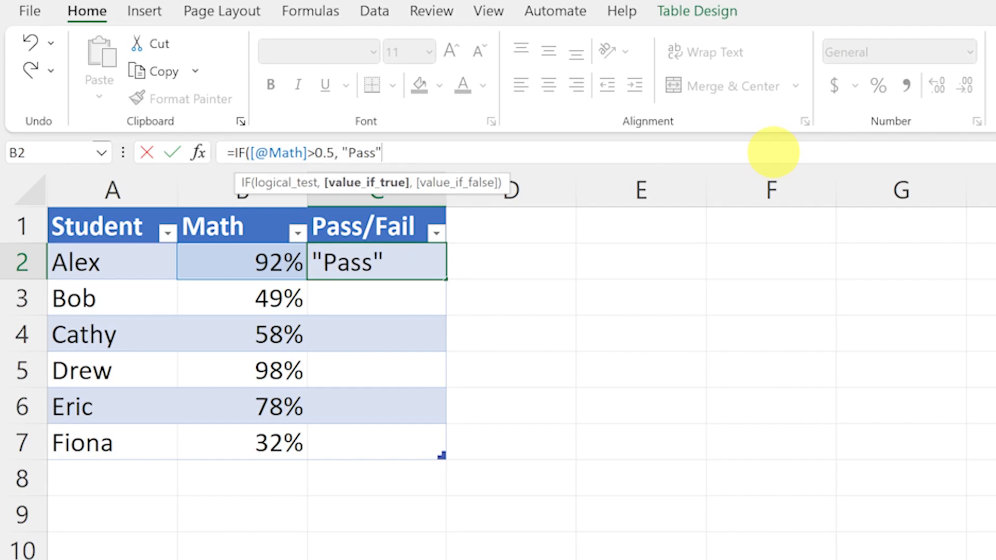
text(, "Fa)
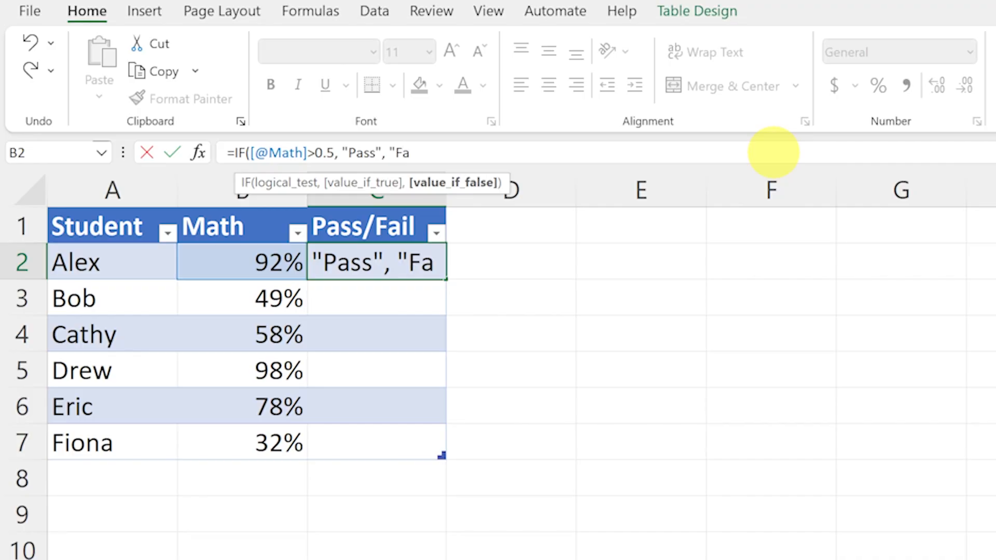
text(il"))
key(Return)
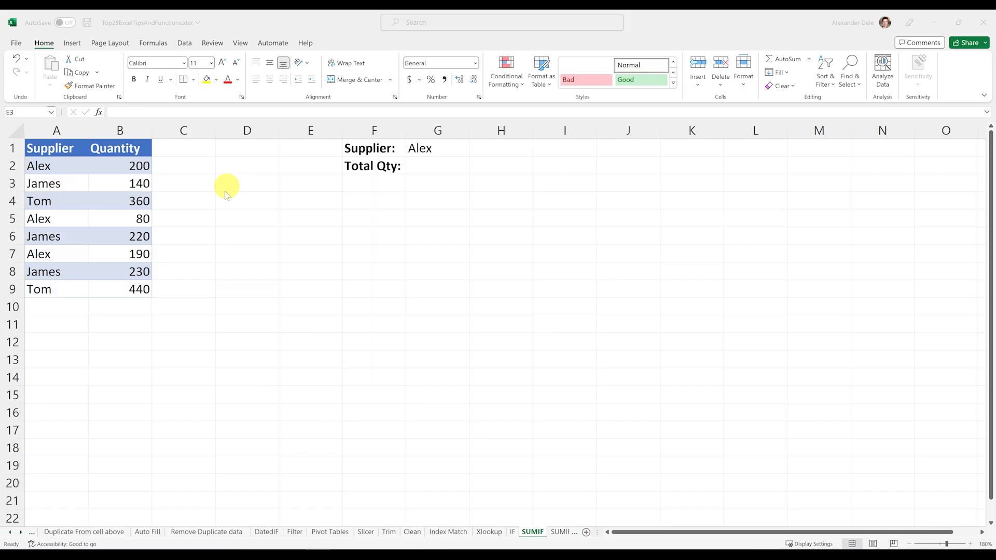
Begin a SUMIF formula in G2 beside Total Qty, with the supplier cells A2:A9 as the range.
click(296, 187)
click(410, 164)
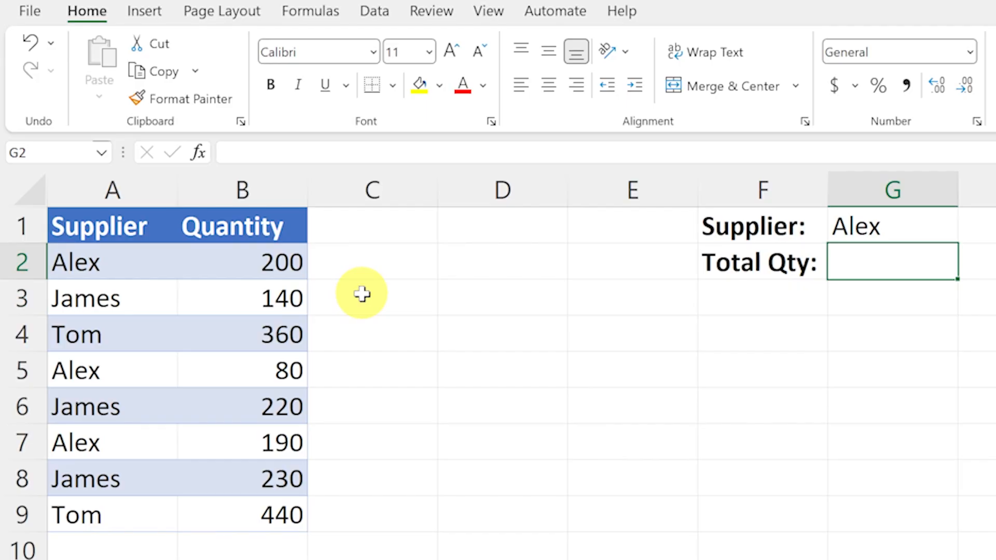
text(=SUMIF()
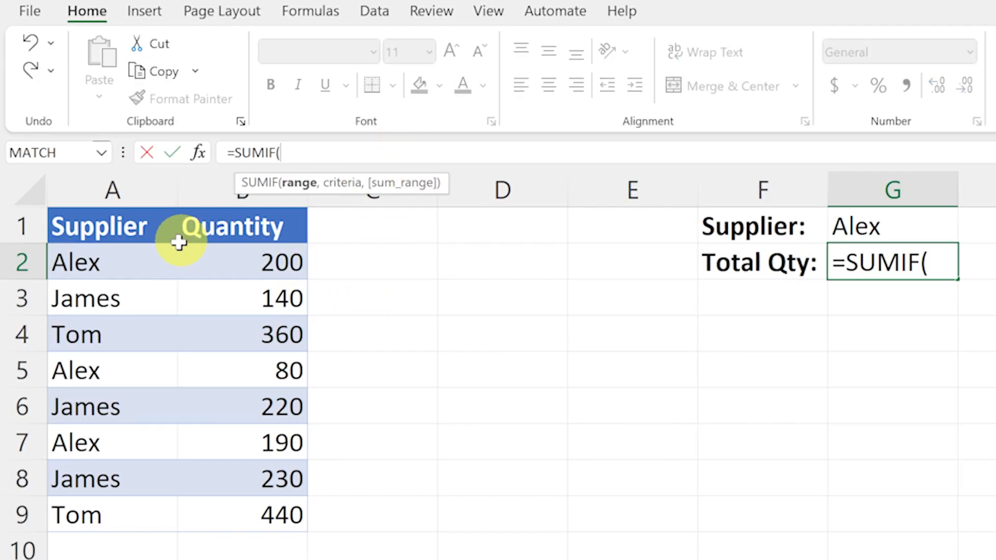
click(135, 259)
drag(135, 260, 129, 513)
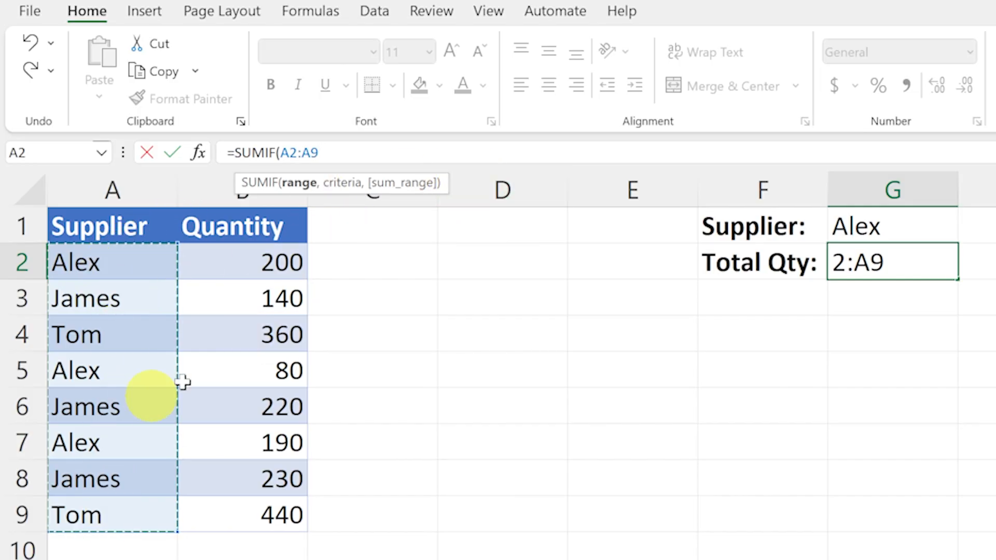
text(,)
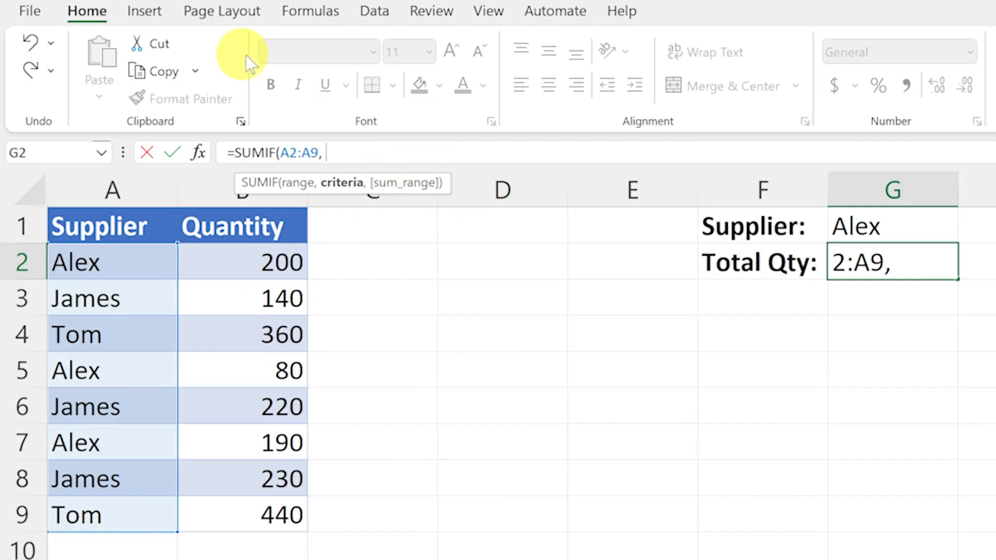
Complete G2's SUMIF formula with G1 as the criteria and B2:B9 as the sum range.
click(863, 229)
text(,)
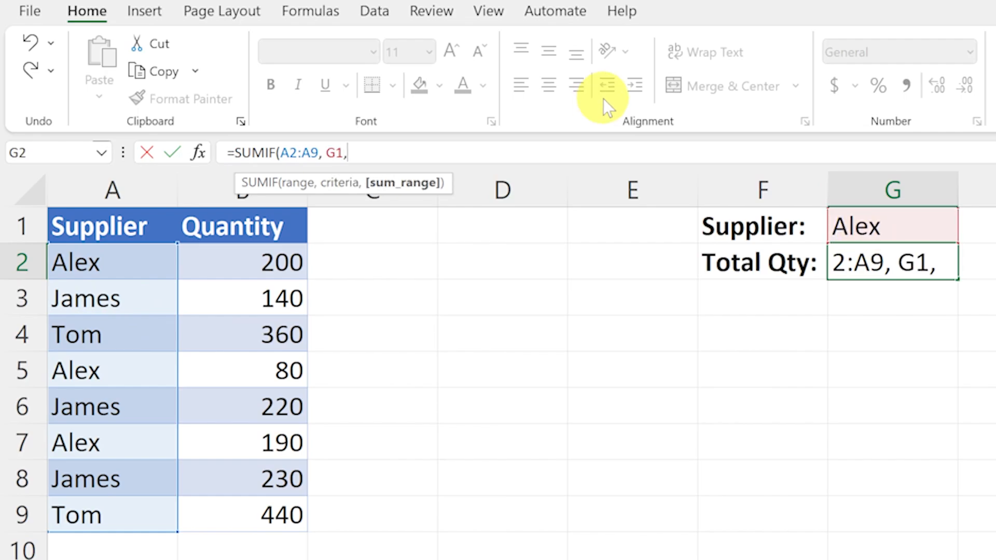
drag(262, 257, 251, 519)
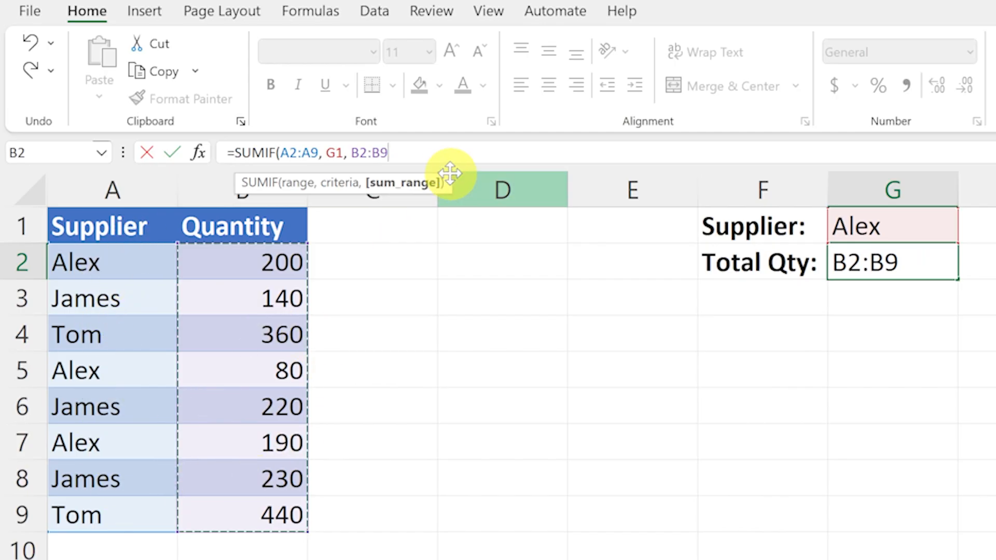
text())
key(Return)
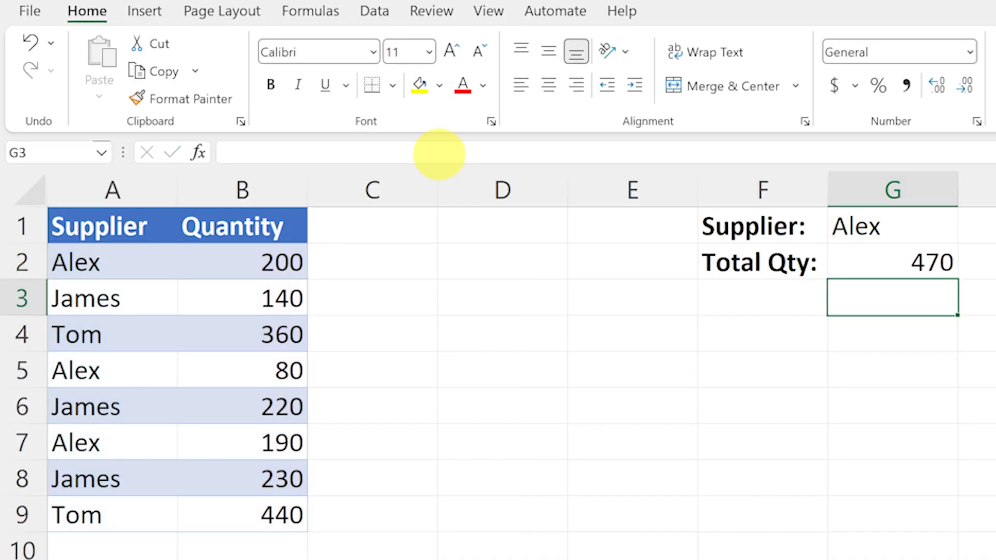
Check the SUMIF total in G2 against the matching supplier's quantities in B2, B5 and B7.
click(887, 267)
click(262, 262)
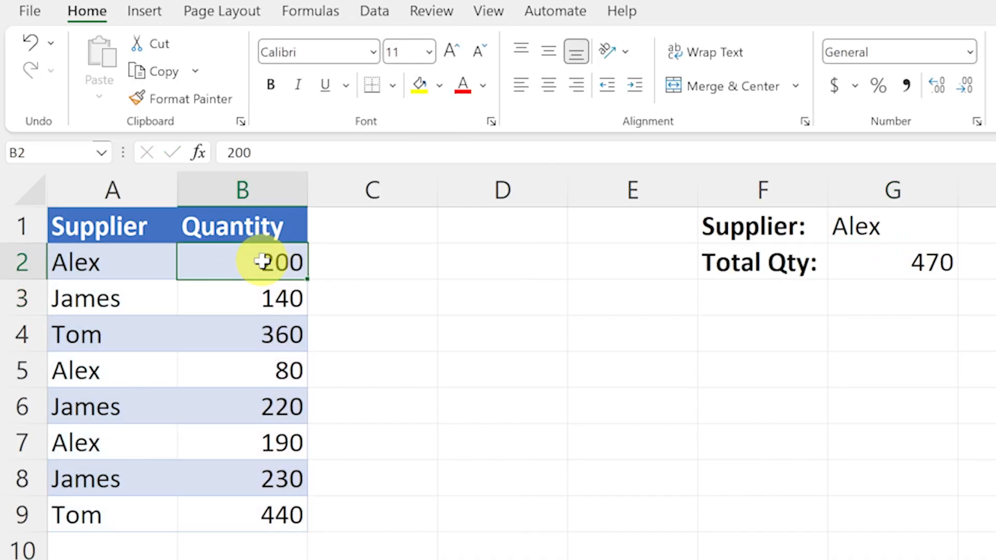
click(274, 373)
click(251, 444)
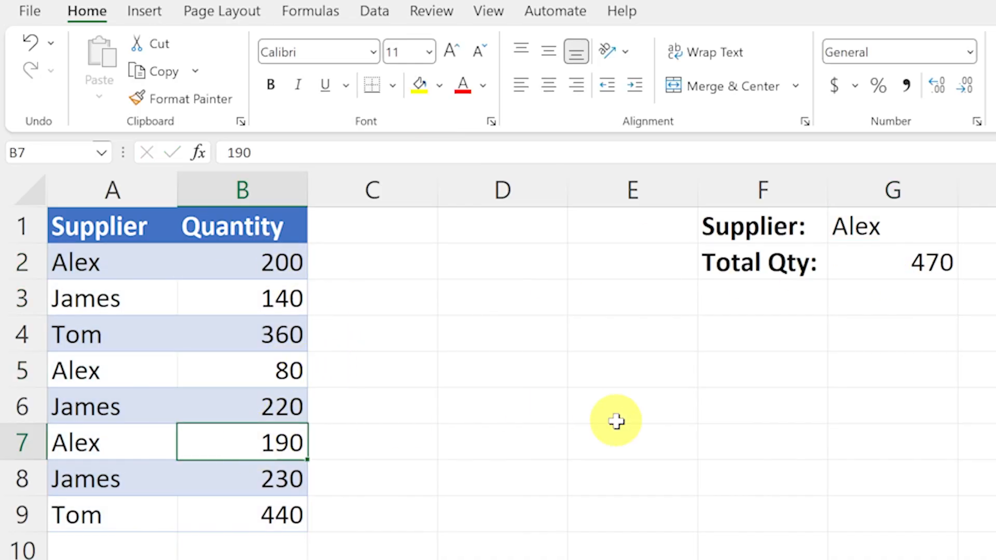
click(878, 269)
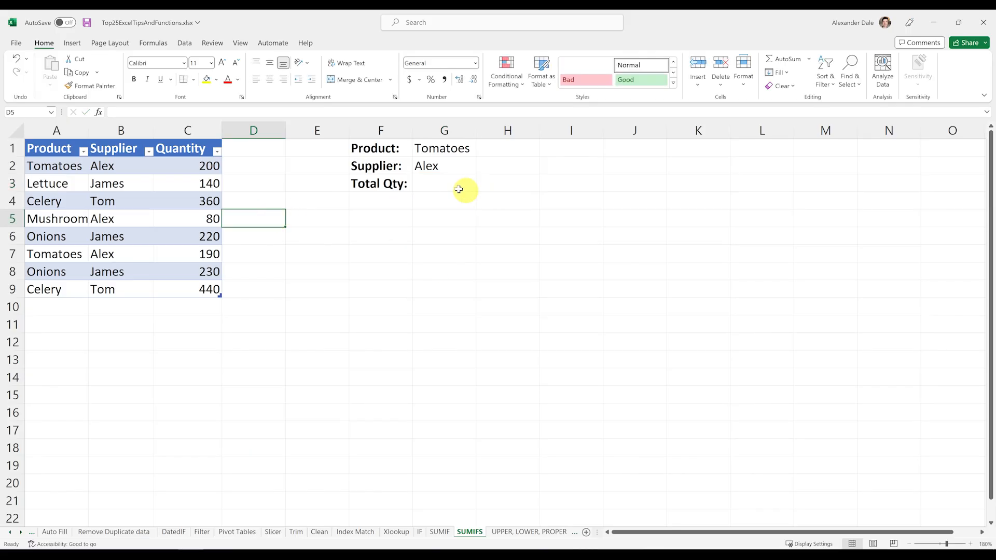
Begin a SUMIFS formula in G3 on the SUMIFS sheet, with the table's Quantity column as the sum range.
click(459, 190)
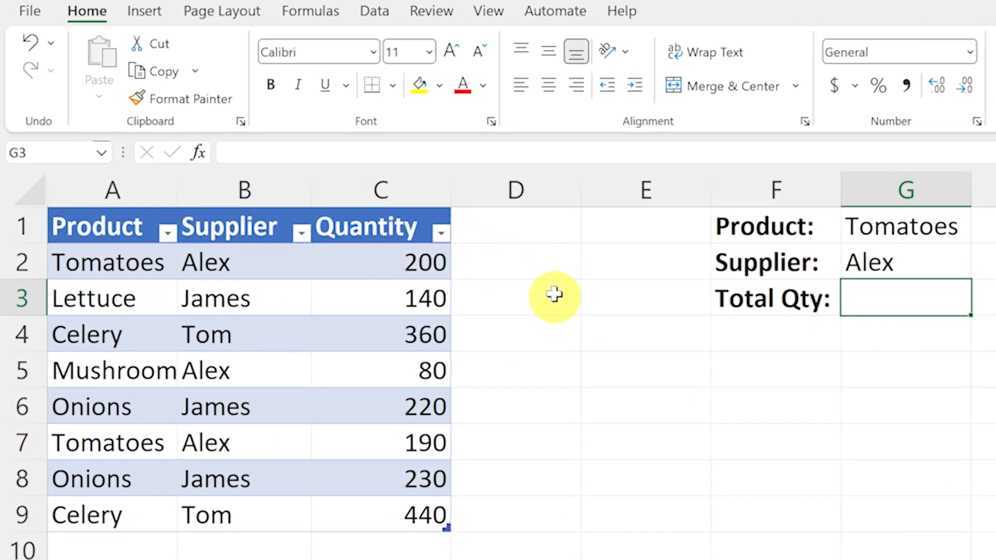
click(471, 151)
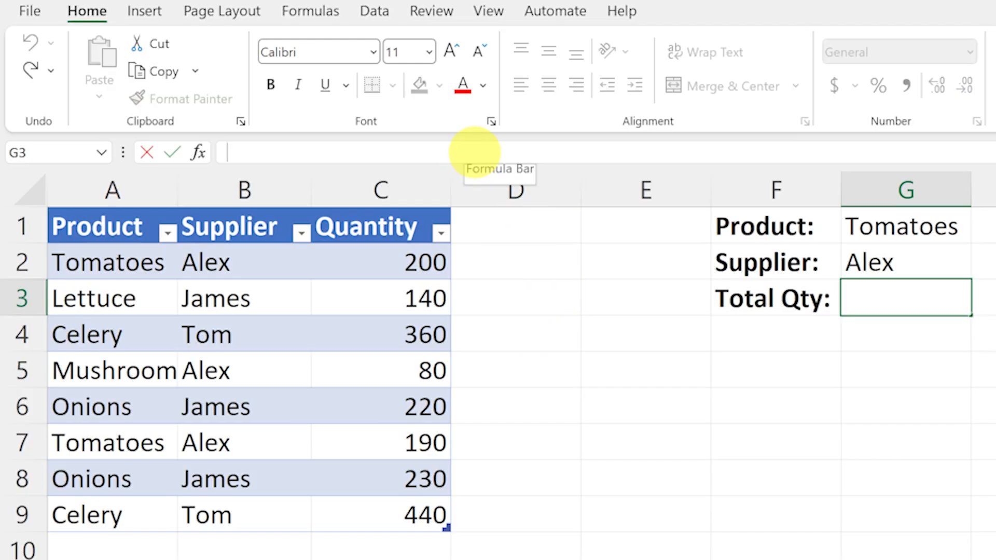
text(=su)
text(mif)
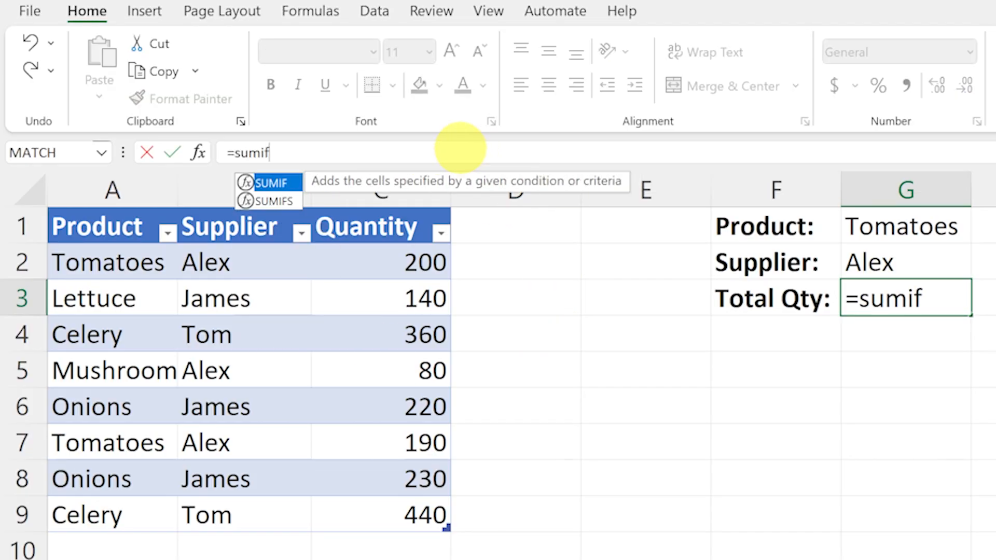
text(s()
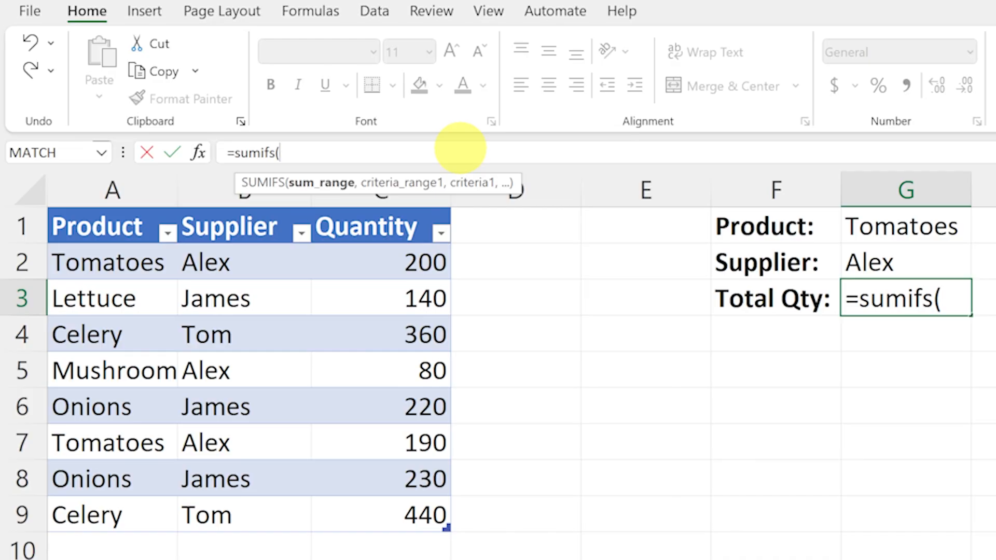
drag(398, 259, 387, 509)
text(,)
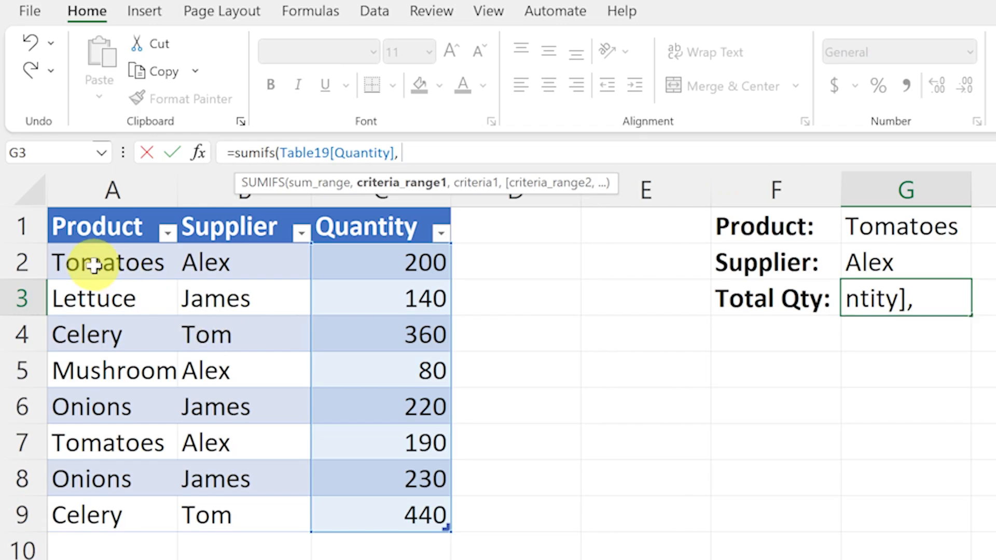
Add the first SUMIFS condition in G3, matching the table's Product column to G1.
drag(102, 269, 123, 507)
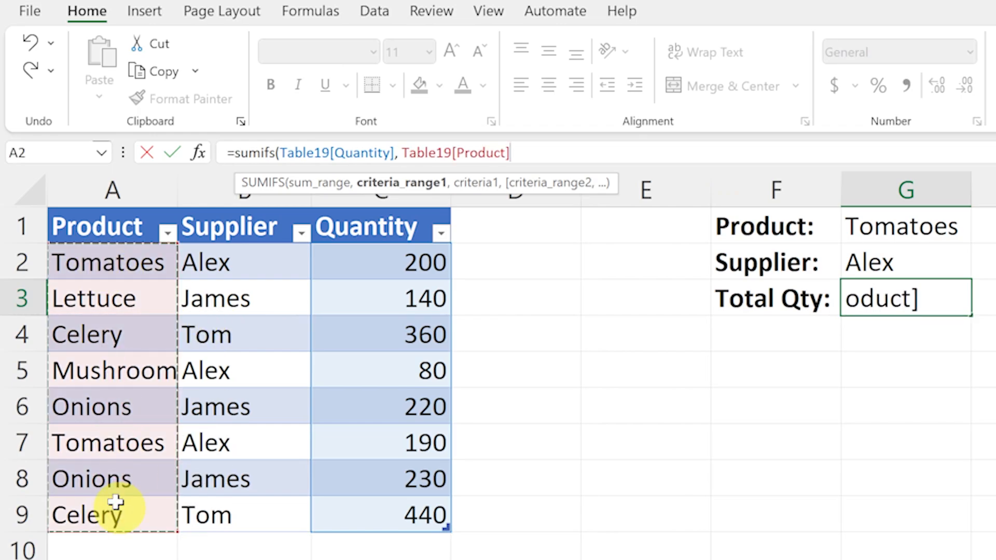
text(,)
click(906, 228)
text(, G1,)
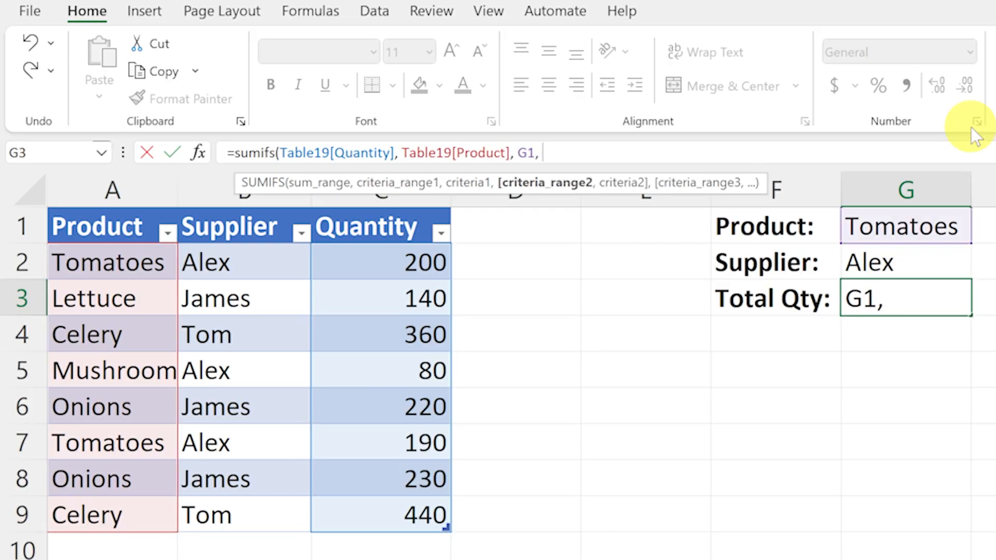
Complete G3's SUMIFS formula with the Supplier column as the second criteria range and G2 as its criterion.
drag(228, 267, 221, 513)
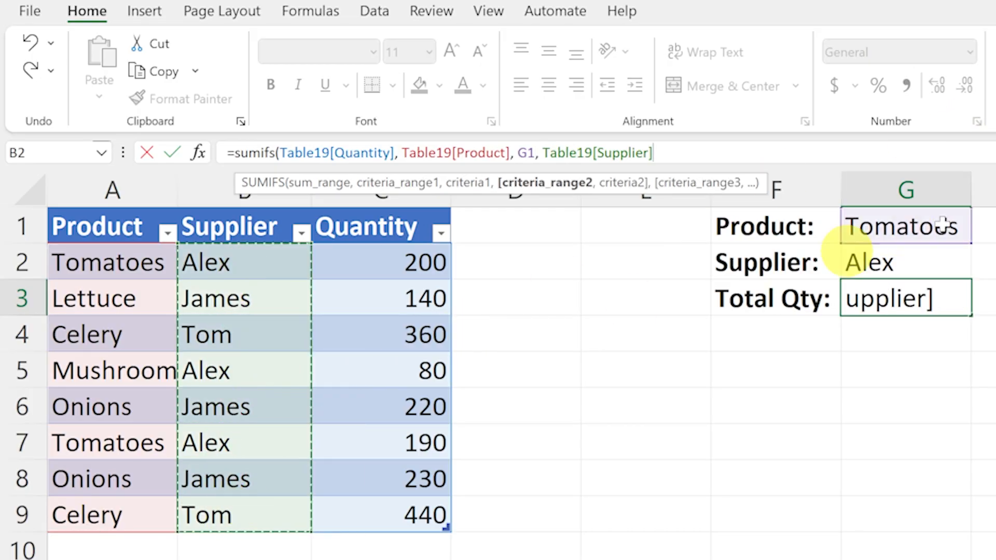
text(,)
click(918, 263)
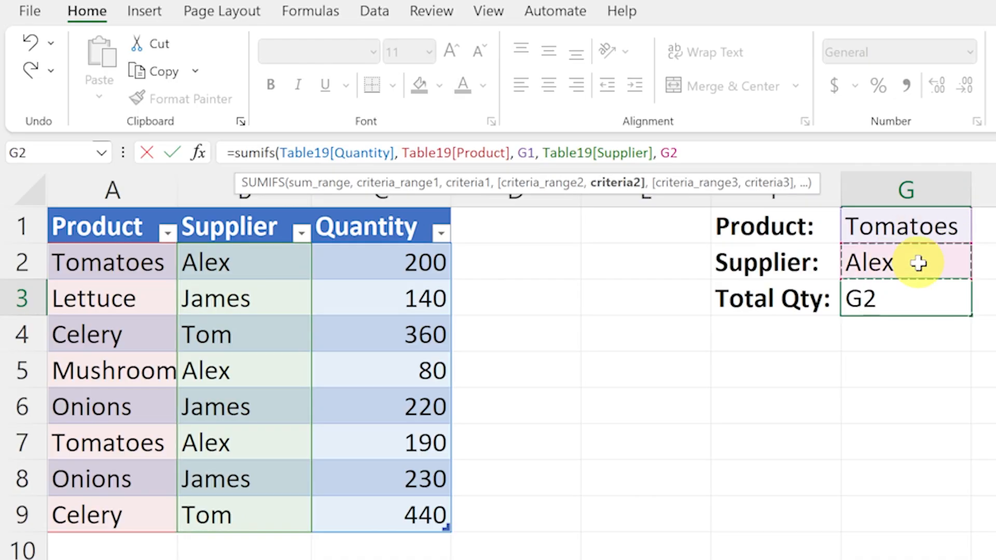
text())
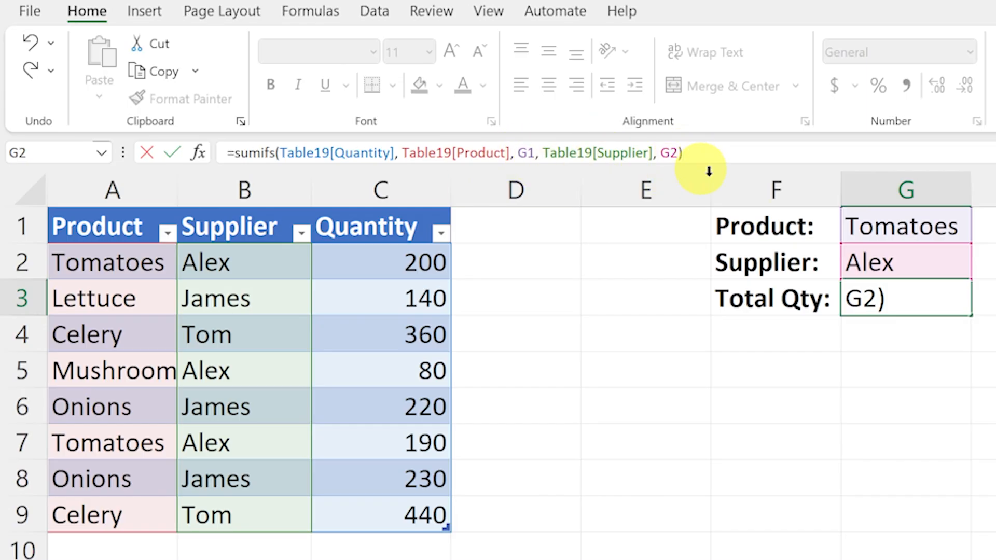
key(Return)
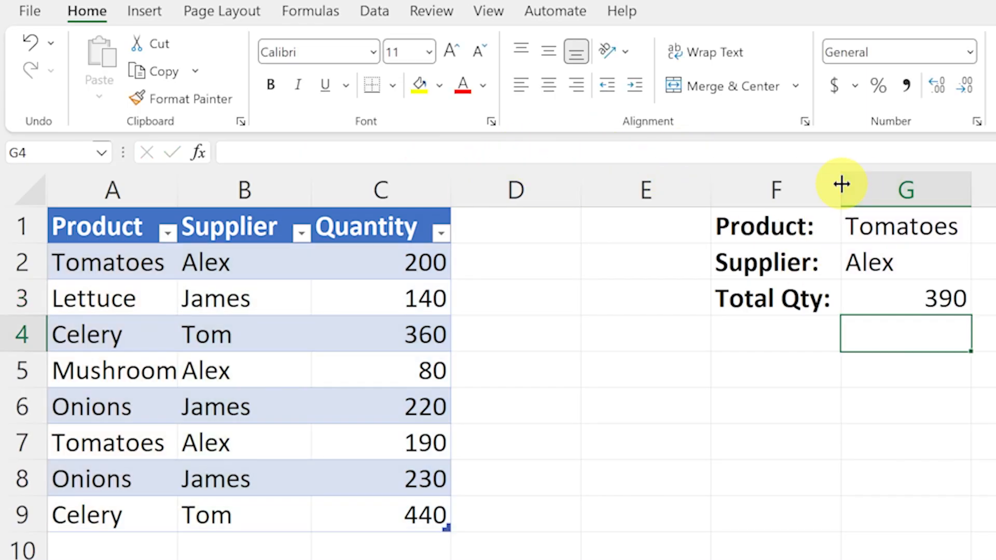
Check the SUMIFS total in G3 against the Tomatoes entries in rows 2 and 7 and the Mushrooms entry in row 5.
click(907, 290)
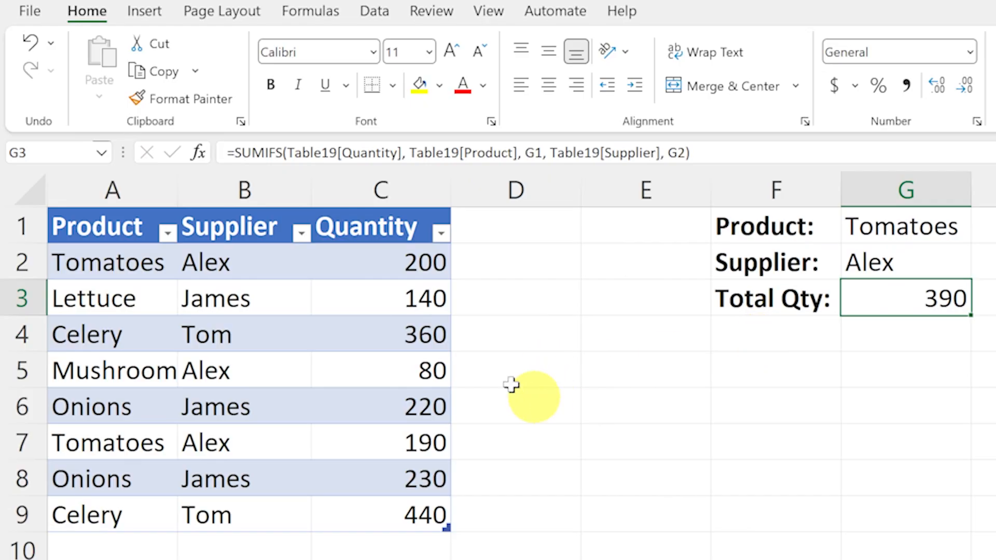
drag(142, 257, 380, 262)
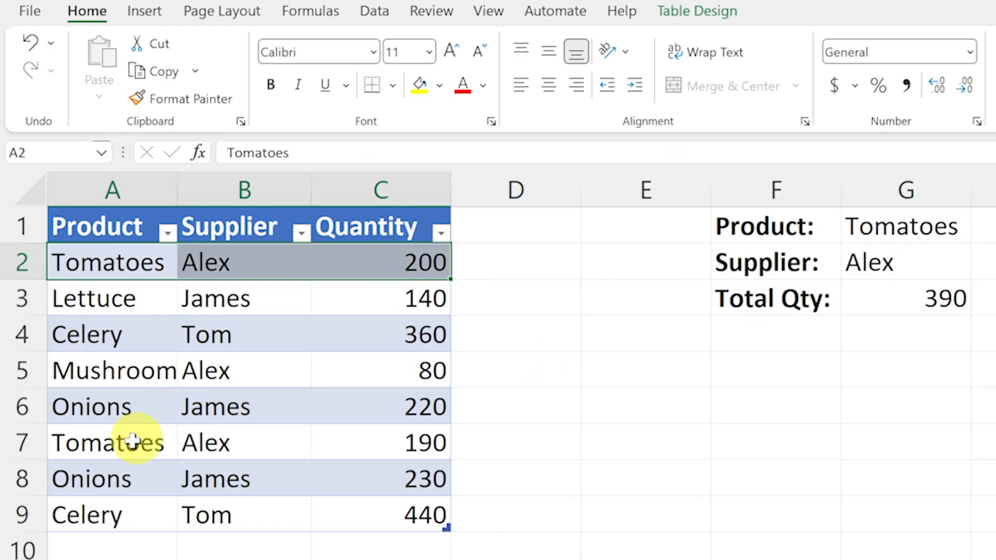
drag(133, 441, 395, 444)
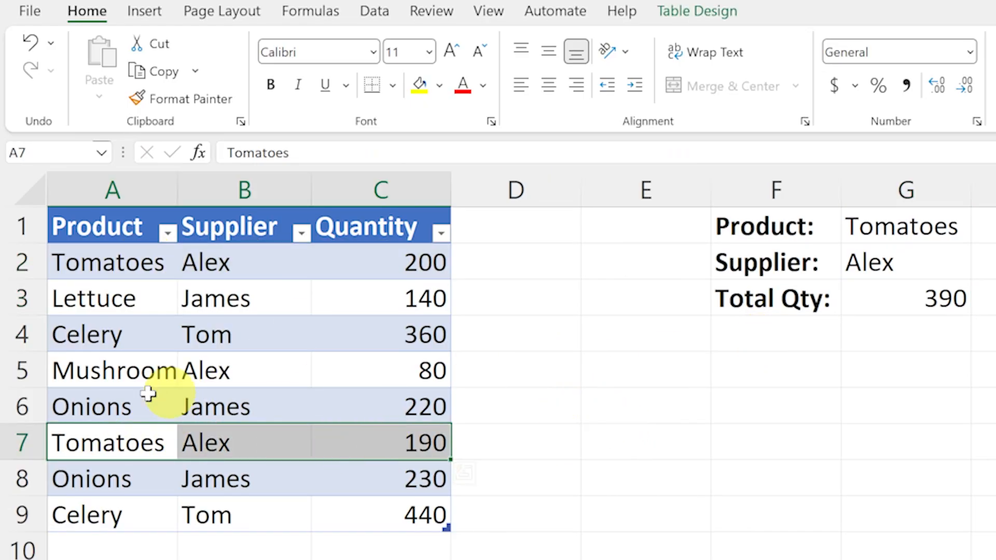
drag(144, 378, 406, 369)
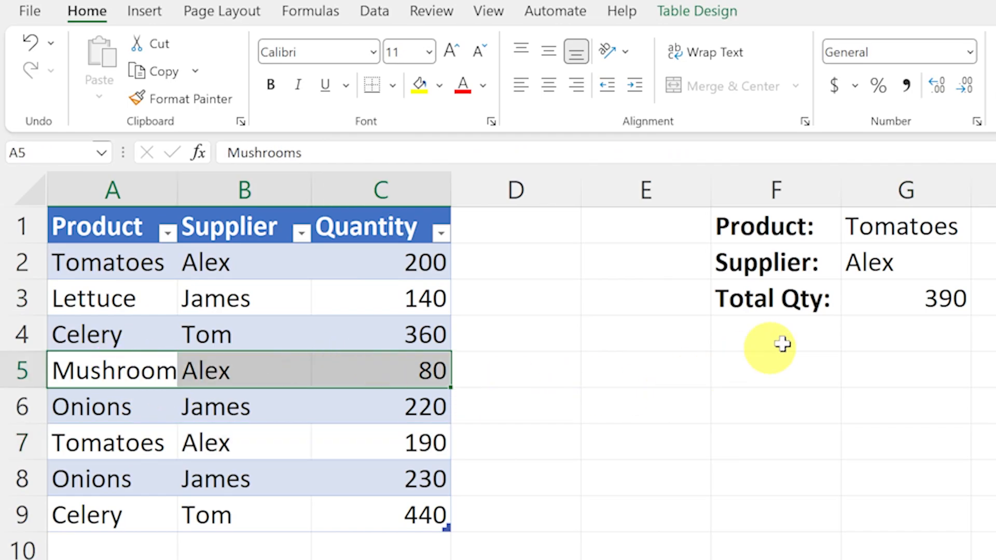
click(884, 295)
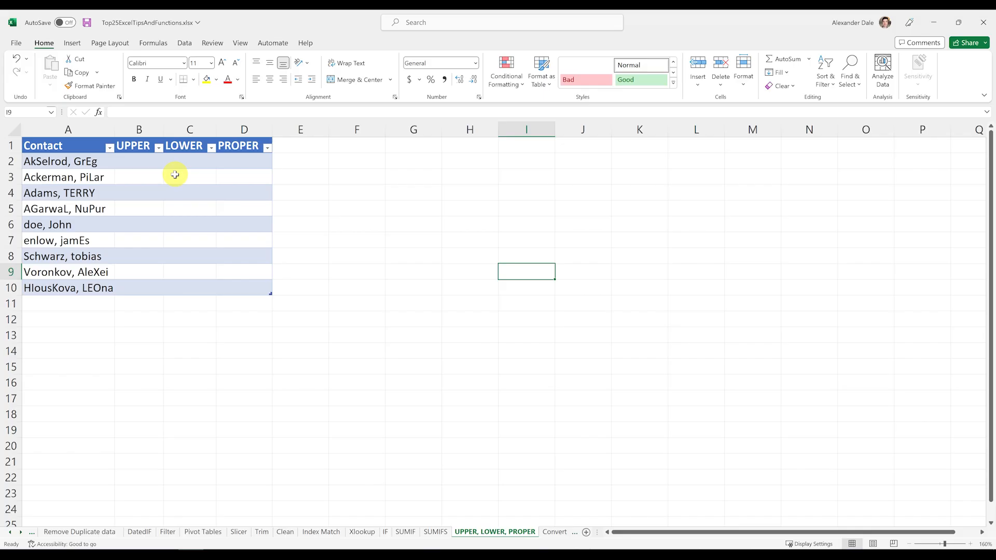
click(175, 175)
click(127, 163)
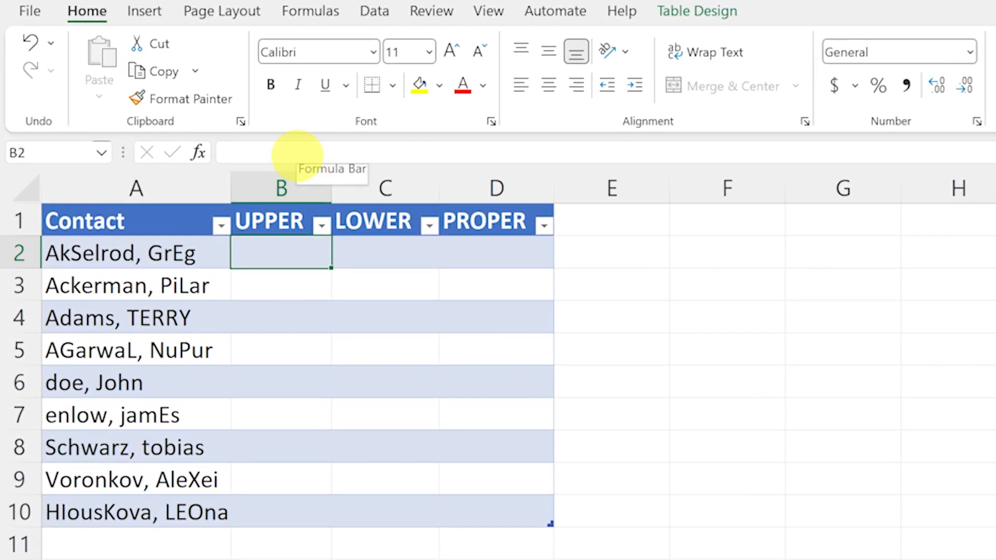
click(297, 155)
text(=)
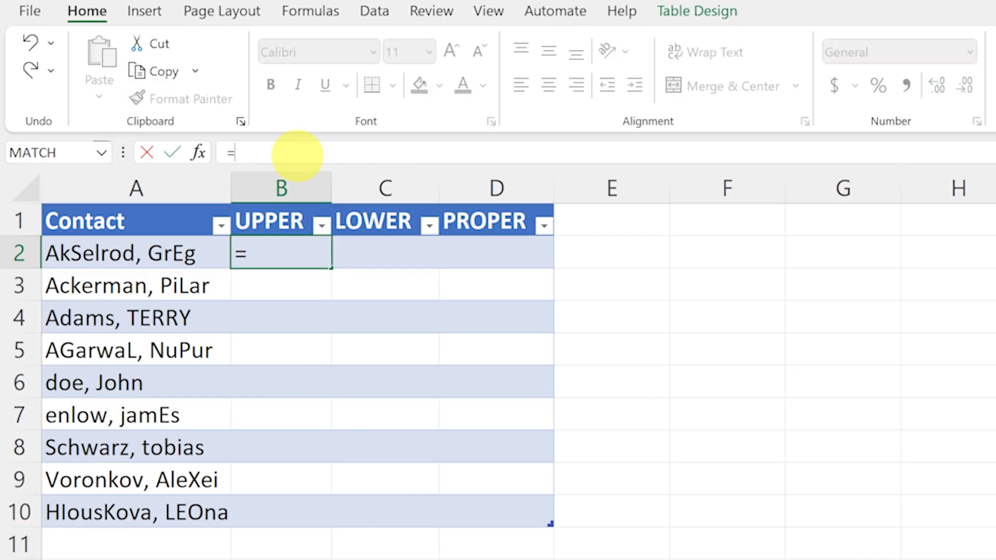
text(upper)
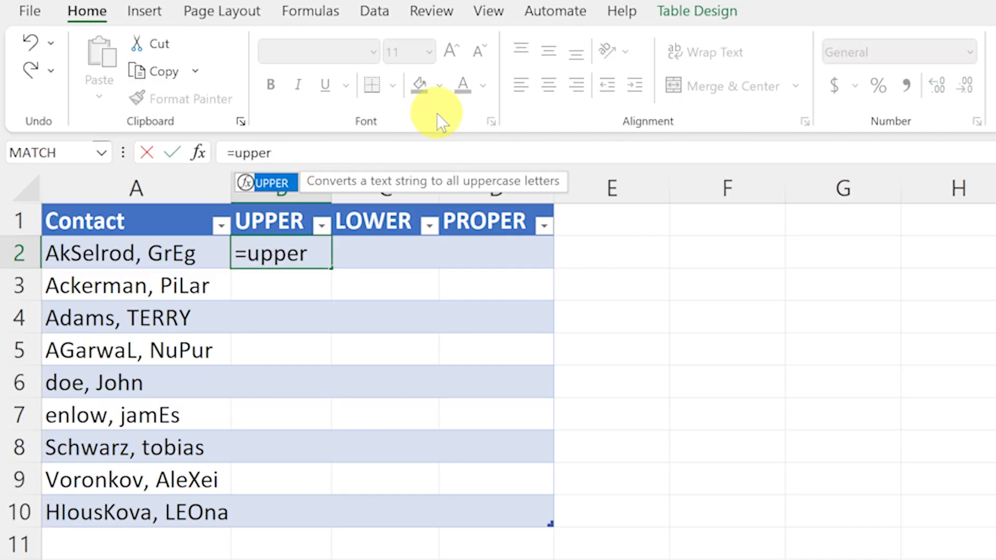
key(Tab)
click(127, 253)
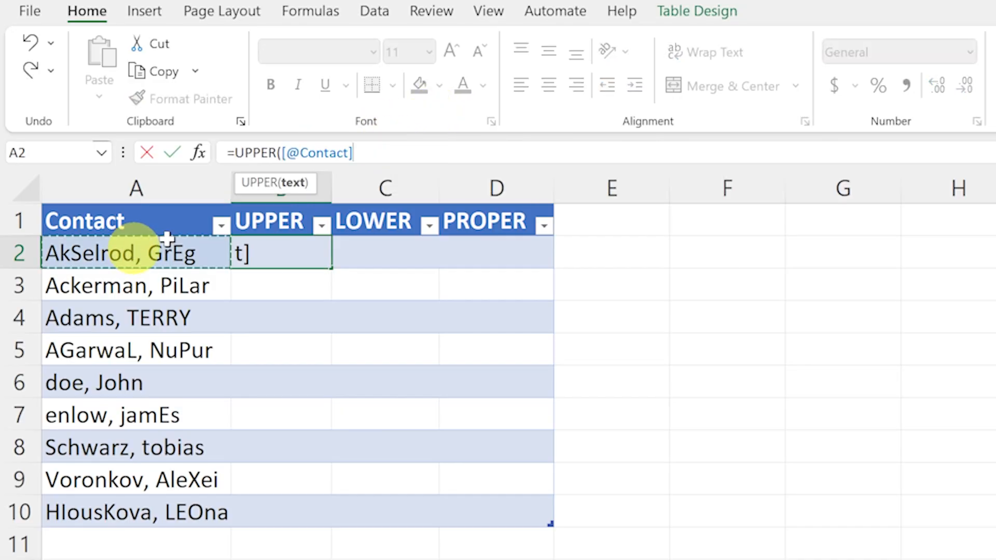
text())
key(Return)
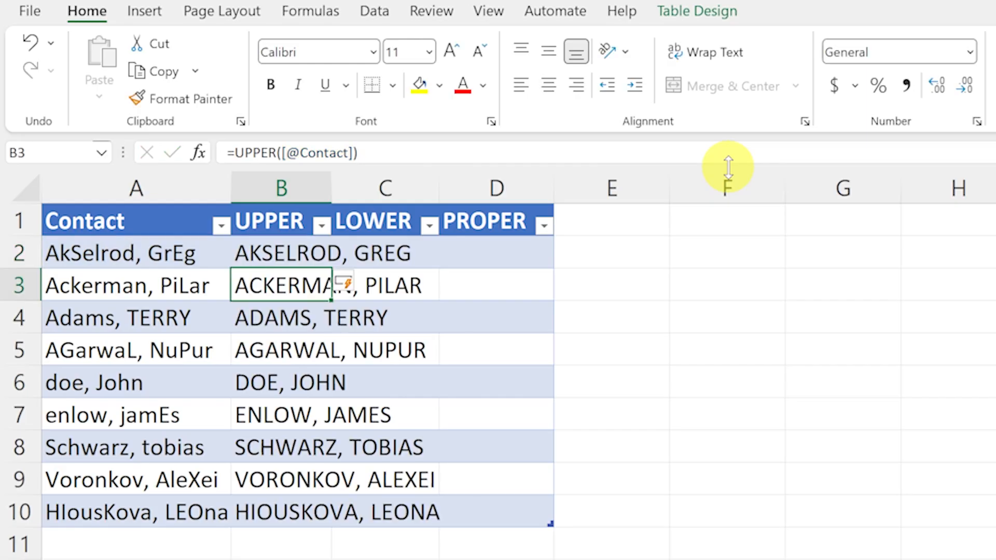
double_click(331, 194)
click(596, 559)
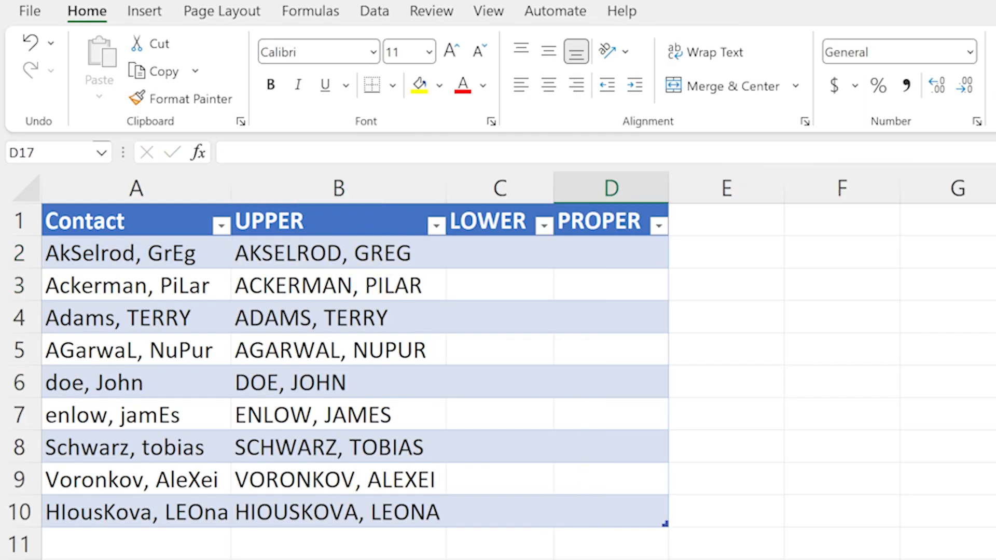
click(475, 254)
text(=lower)
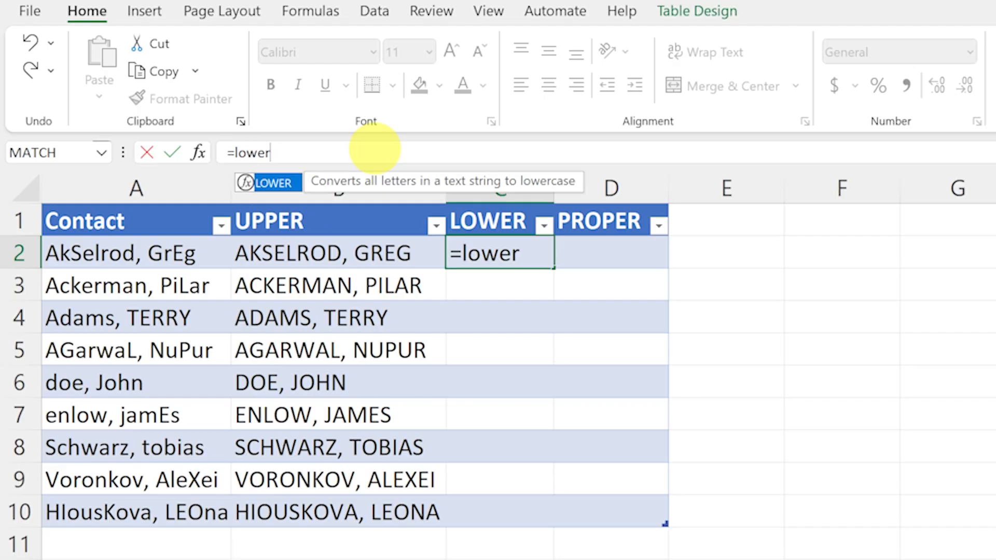
key(Tab)
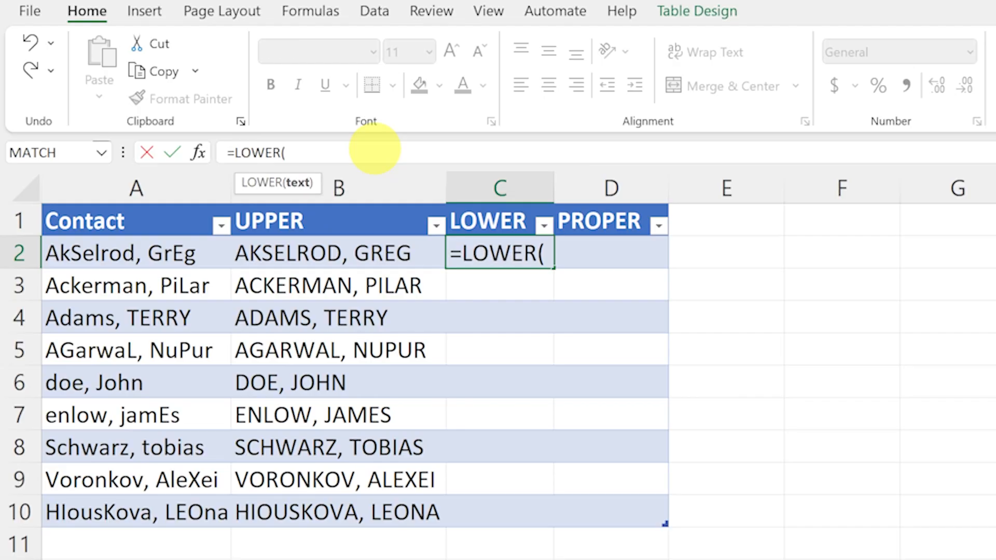
click(143, 245)
text())
key(Return)
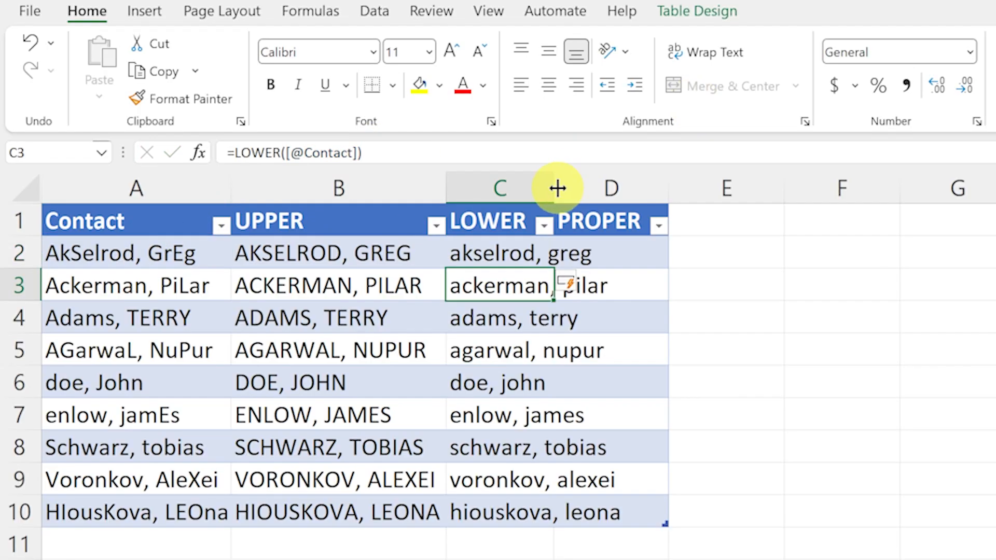
double_click(554, 187)
click(664, 250)
click(381, 153)
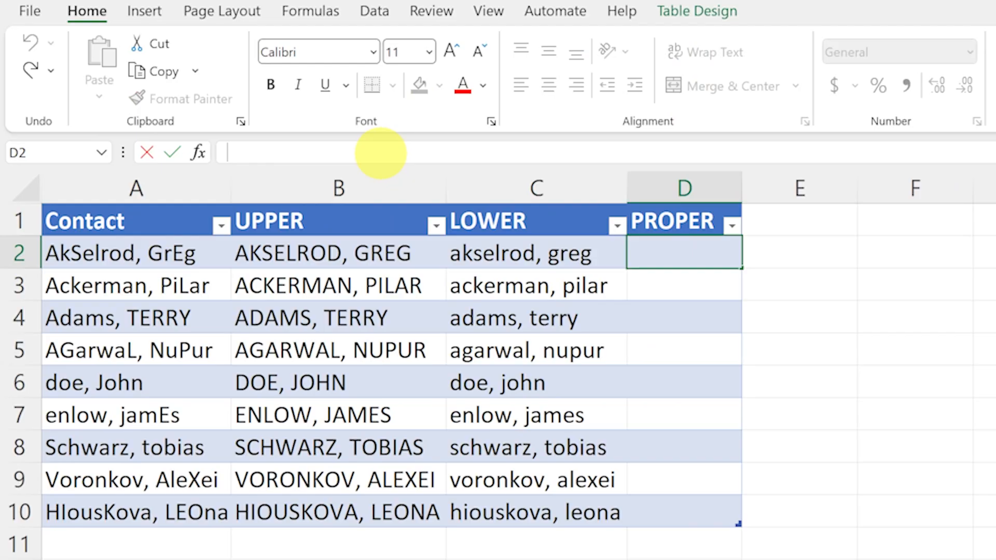
text(=proper)
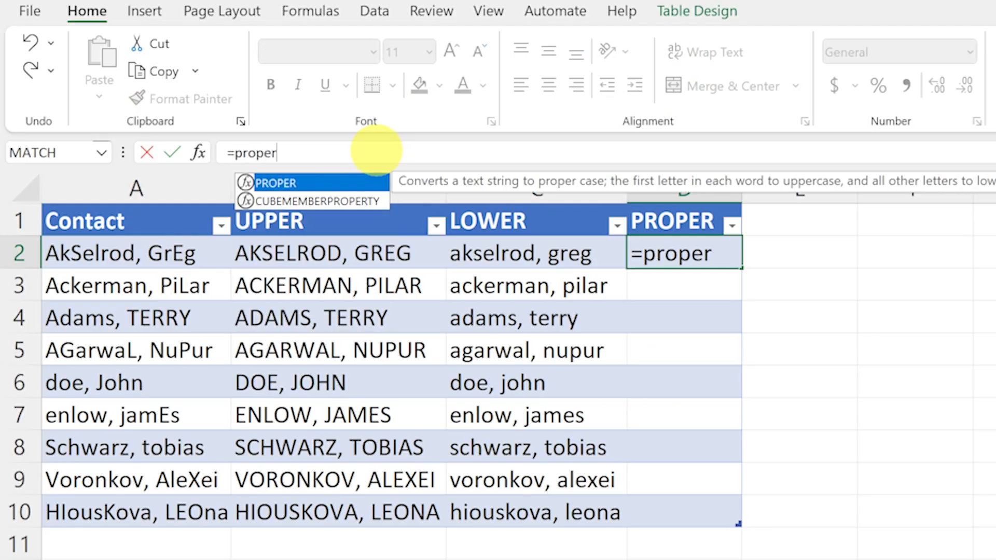
key(Tab)
click(187, 252)
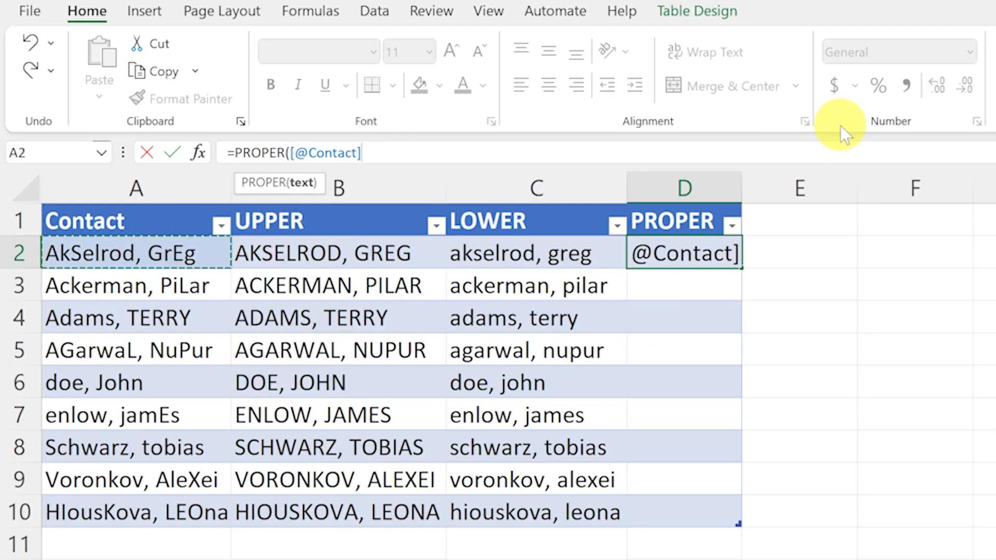
key(Return)
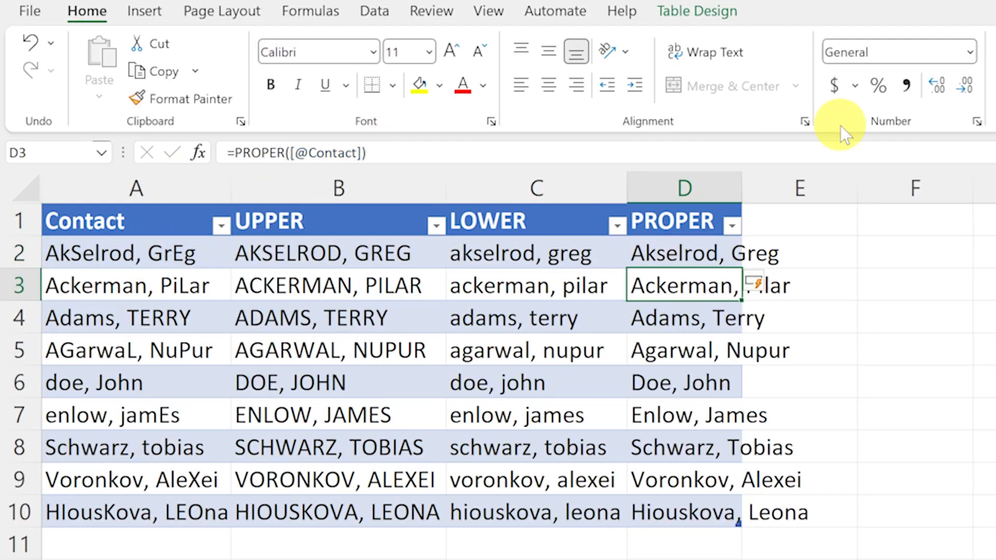
double_click(743, 188)
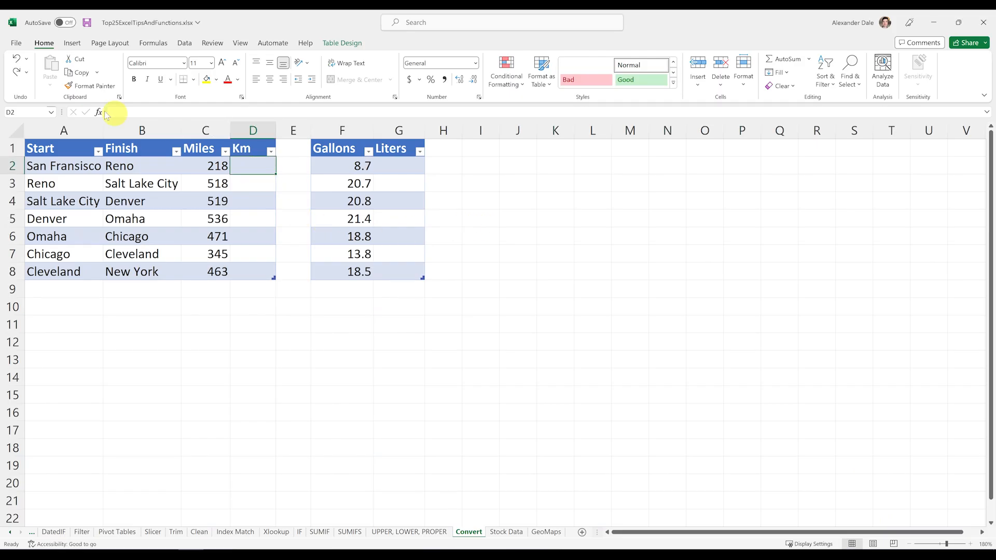
Start a CONVERT formula in D2 of the Convert sheet with the Miles value in C2 as its number.
click(137, 111)
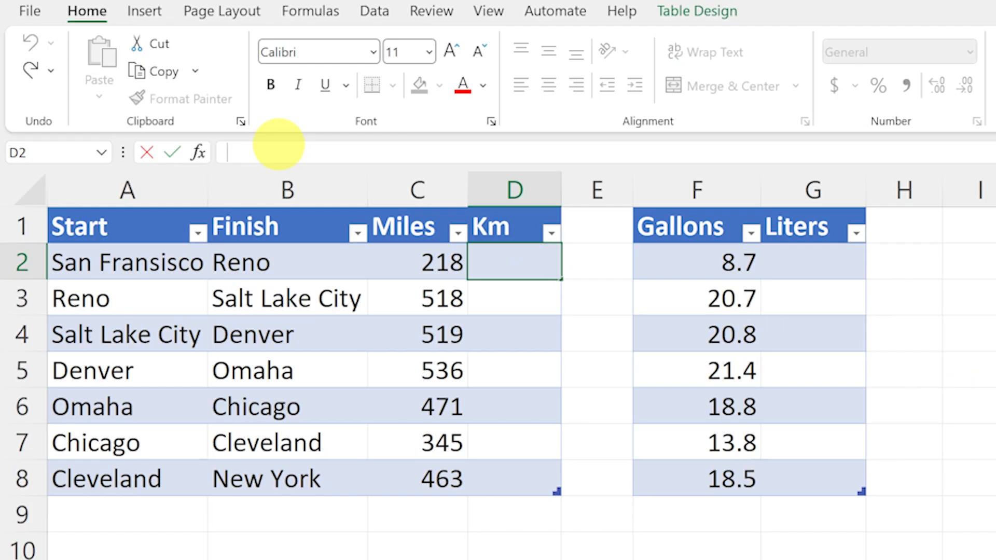
text(=convert)
key(Tab)
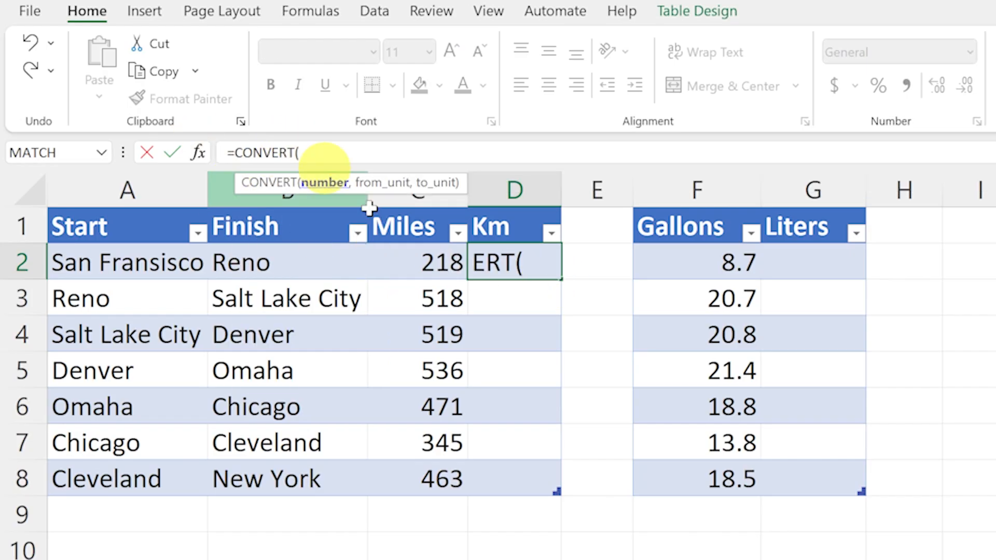
click(407, 262)
text(,)
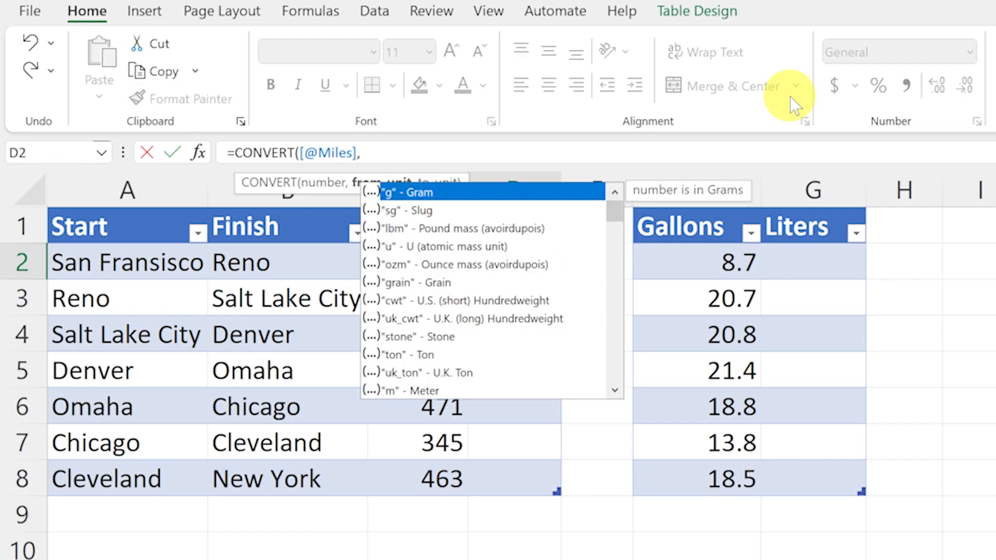
scroll(529, 254, down, 20)
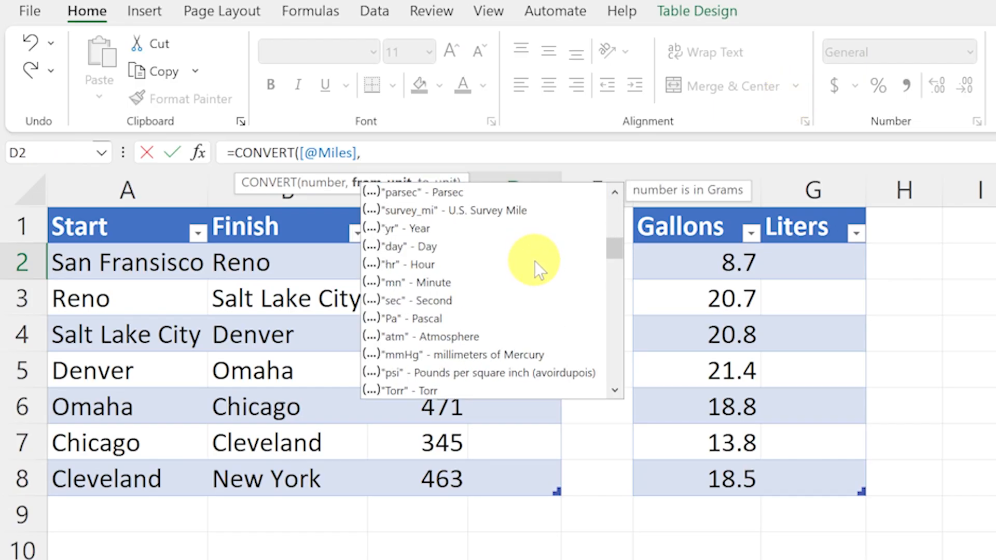
scroll(542, 284, down, 5)
scroll(538, 281, up, 15)
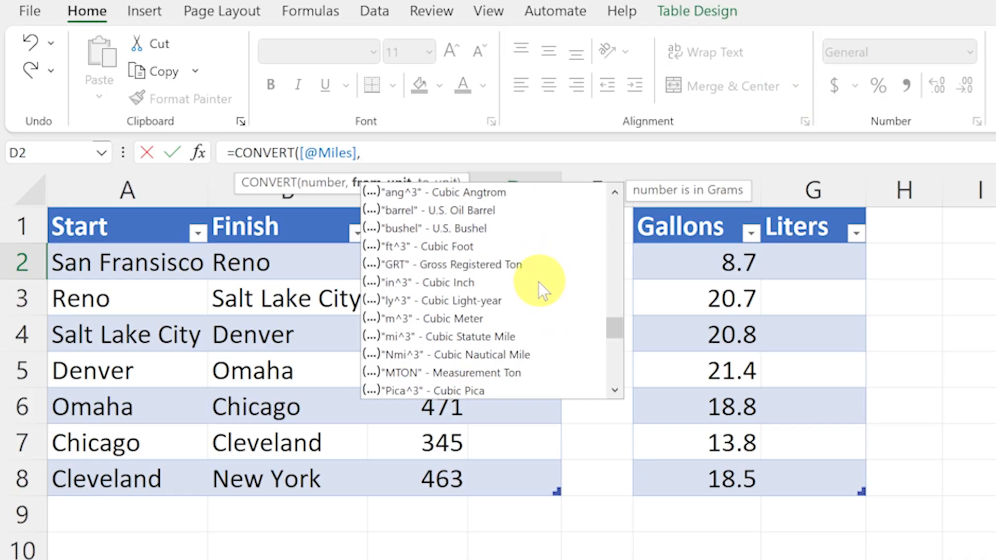
text("mi)
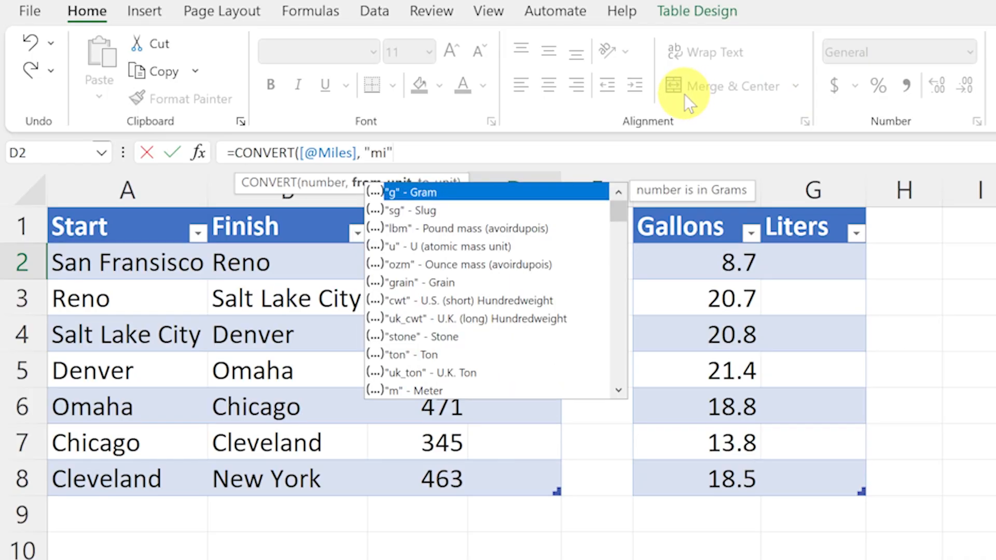
text(", )
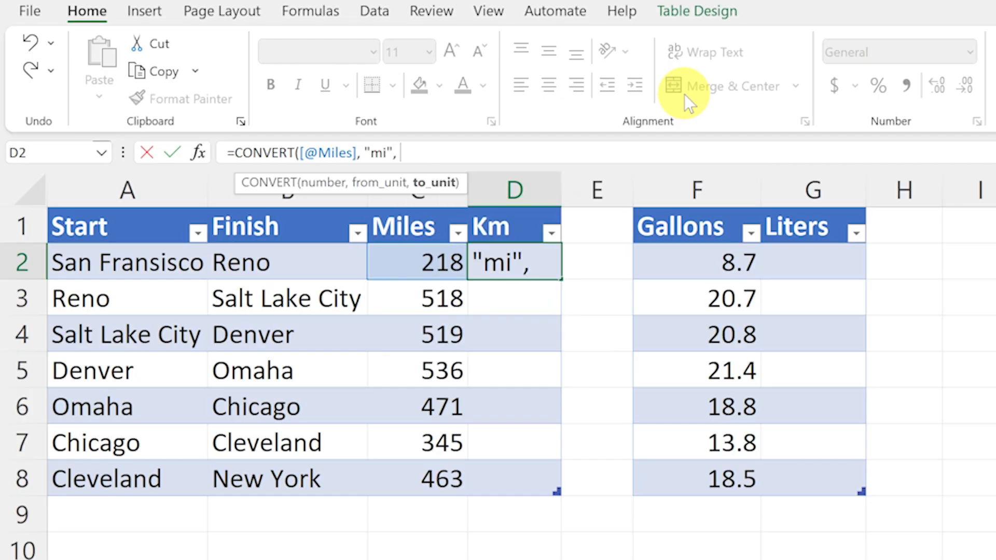
text(")
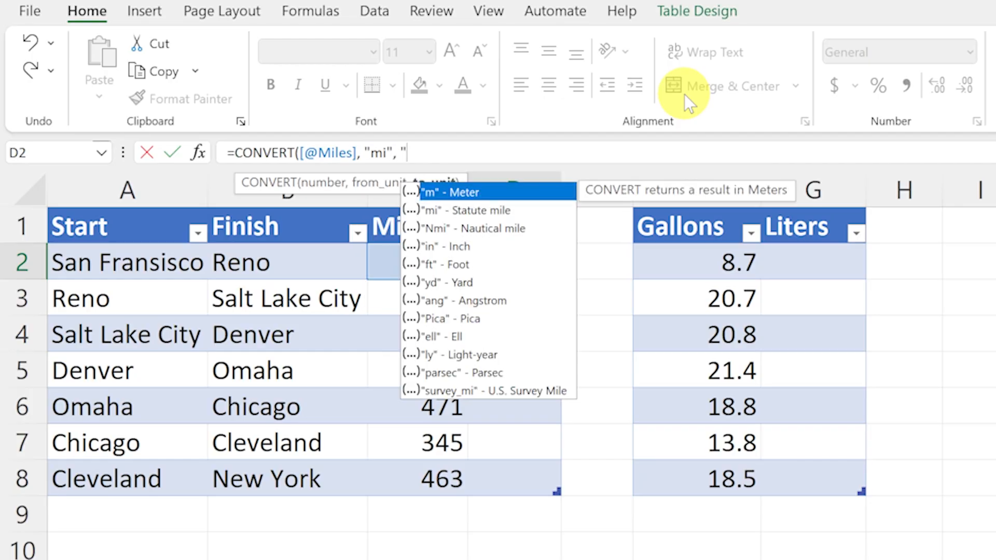
text(km"))
key(Return)
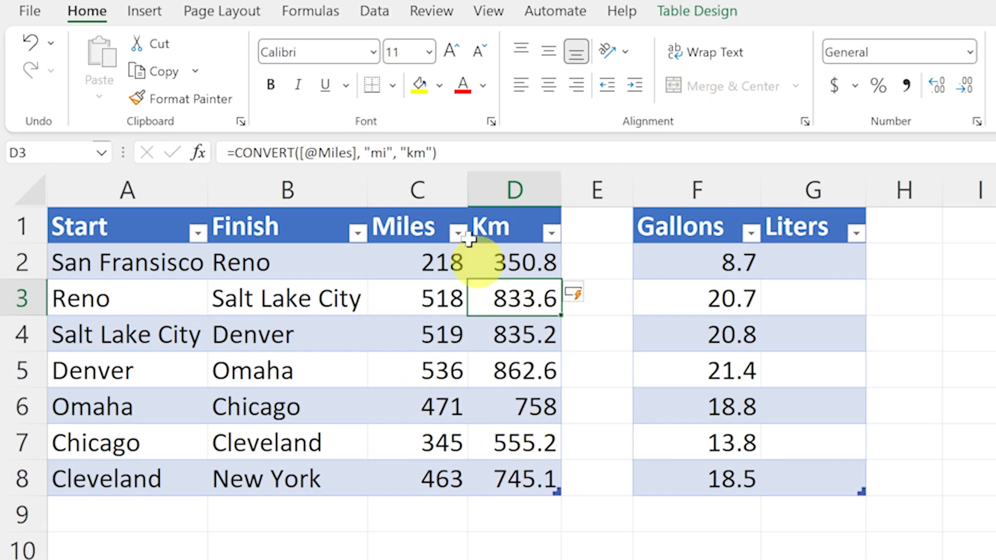
click(434, 261)
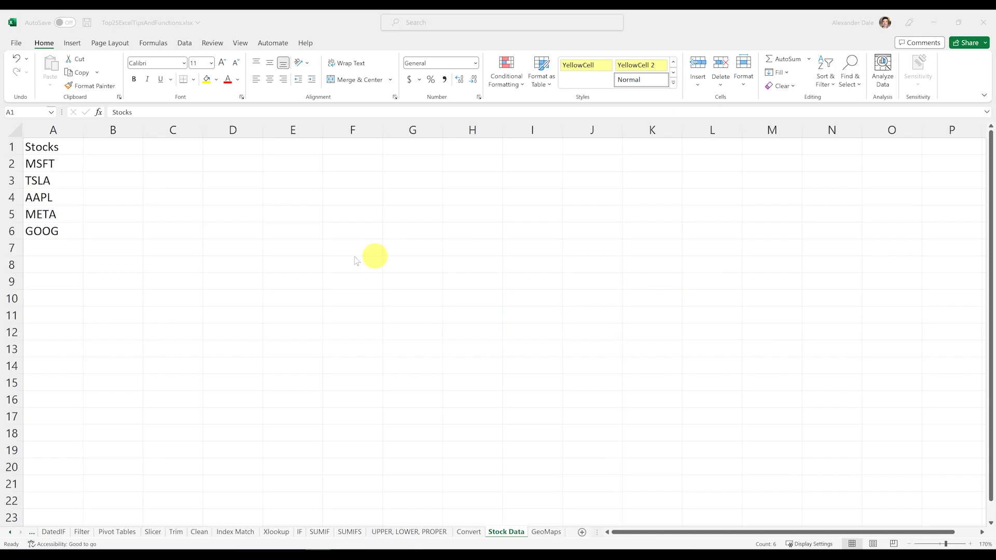
Turn the Stocks list in A1:A6 of the Stock Data sheet into a table with a header row.
click(116, 251)
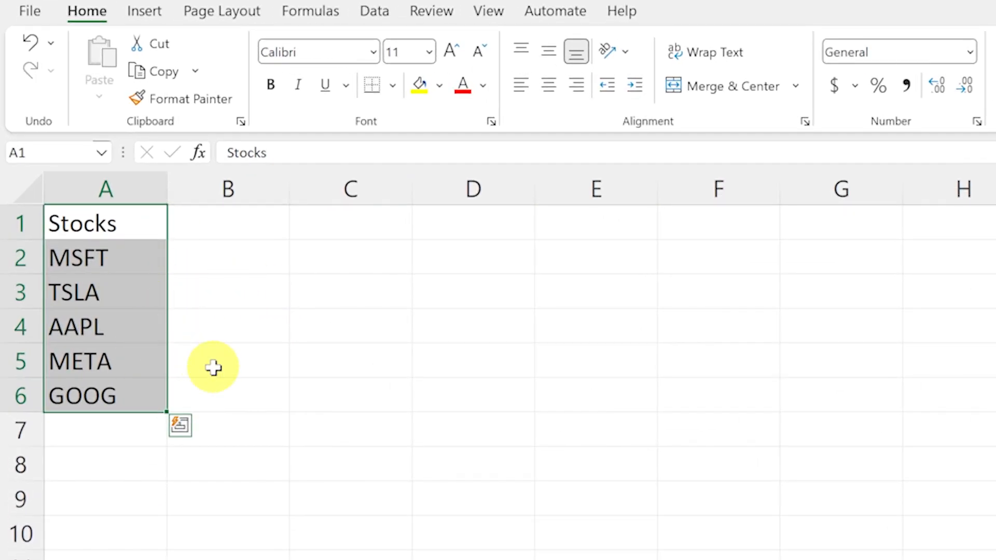
key(ctrl+c)
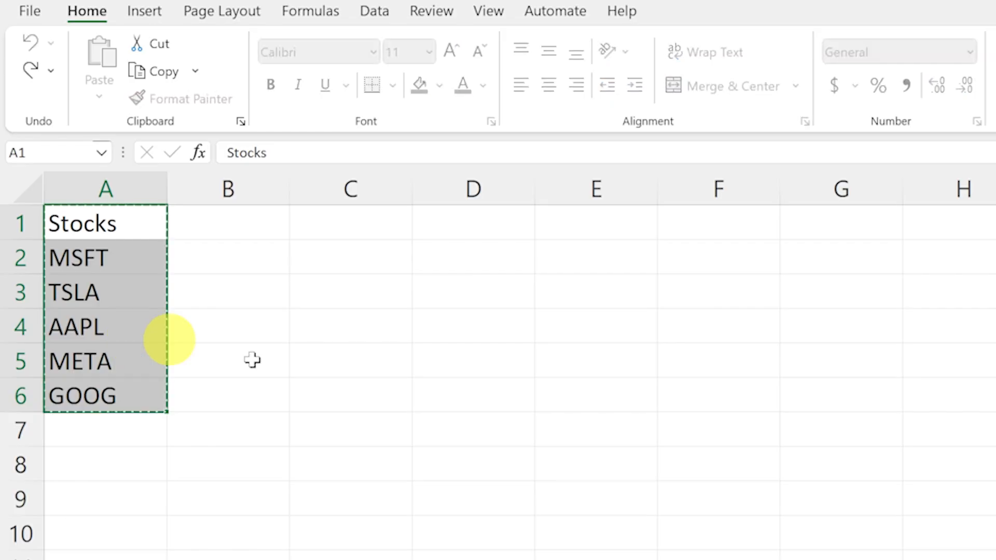
key(Return)
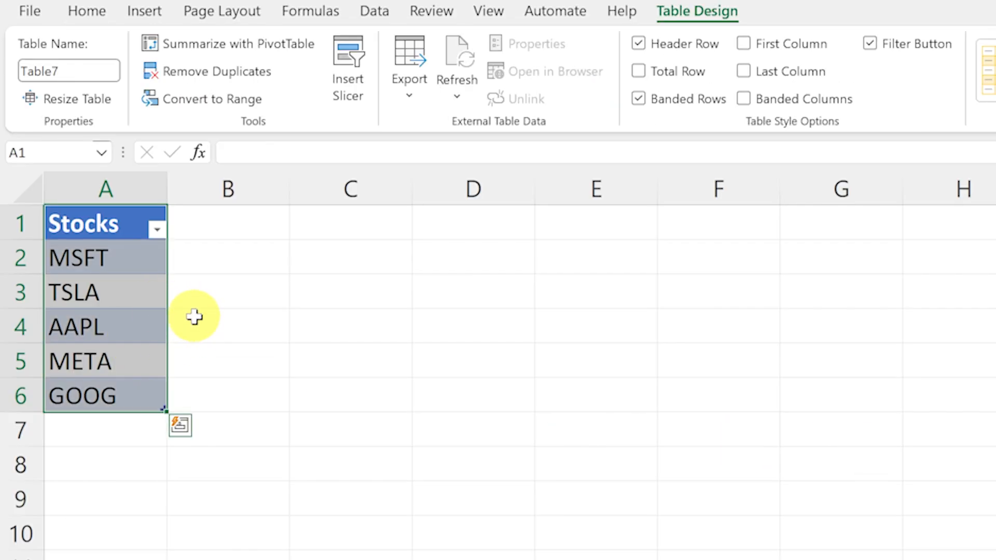
click(374, 11)
click(225, 448)
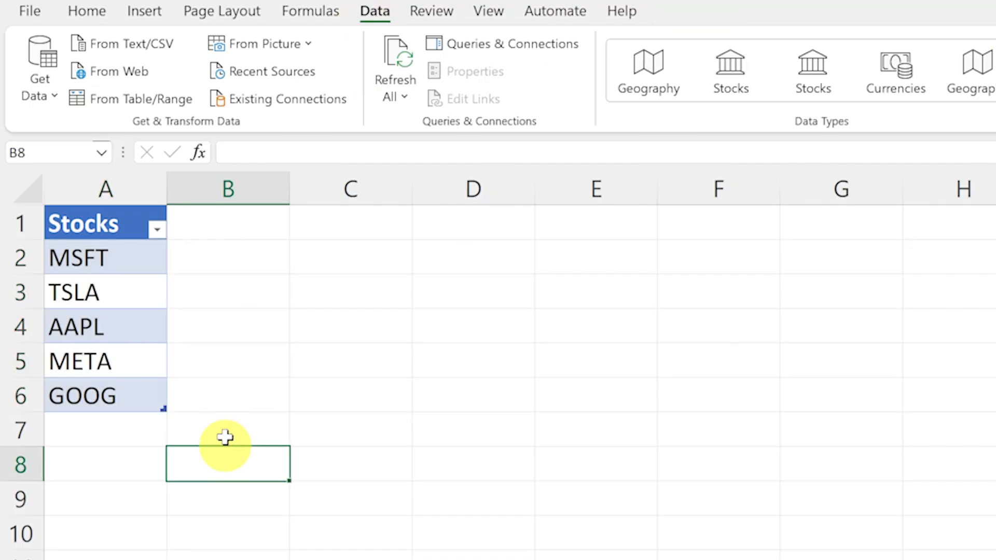
Convert the ticker symbols in A2:A6 to the Stocks data type, first MSFT alone and then TSLA through GOOG.
click(122, 265)
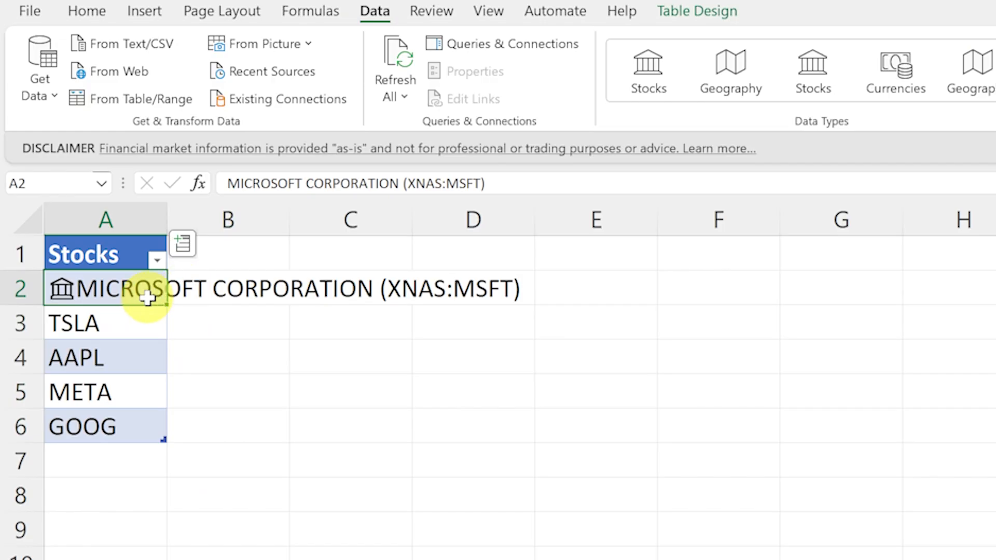
click(120, 296)
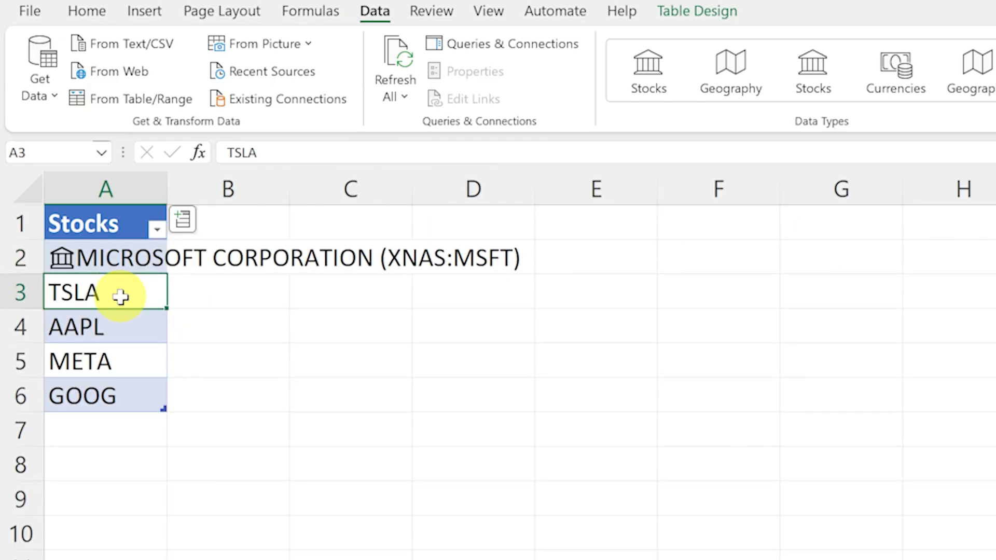
click(106, 360)
drag(119, 293, 112, 397)
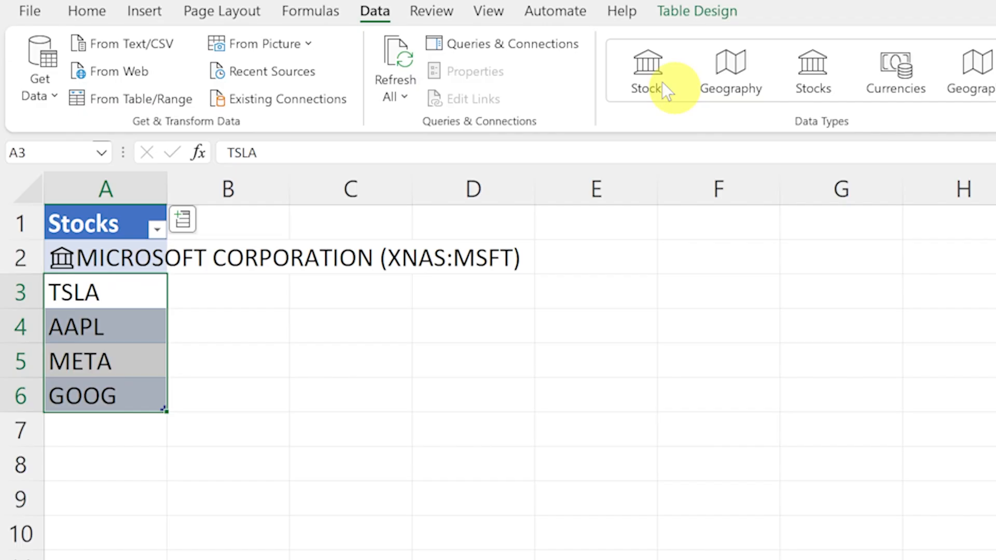
click(655, 78)
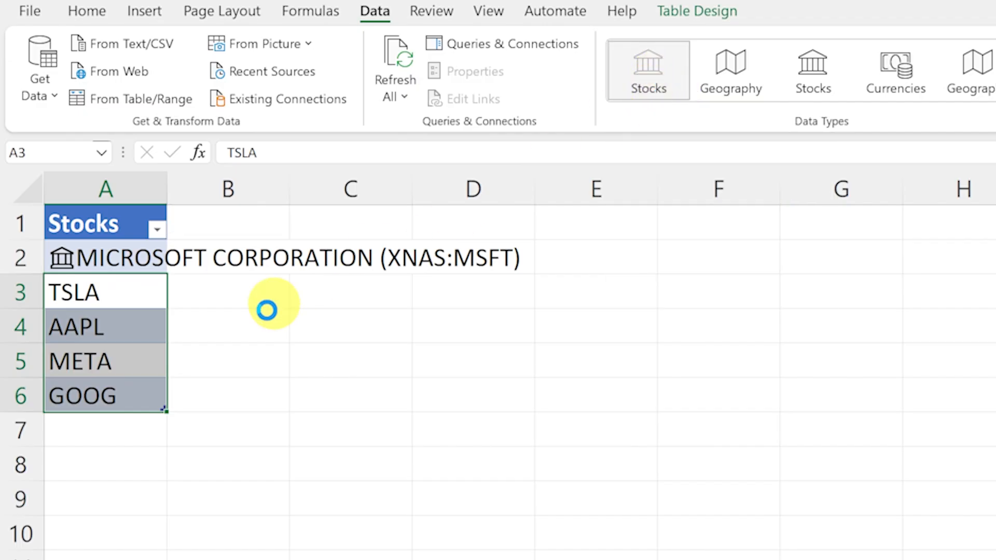
Add the Price field as a new column of the stocks table and autofit column A.
click(183, 213)
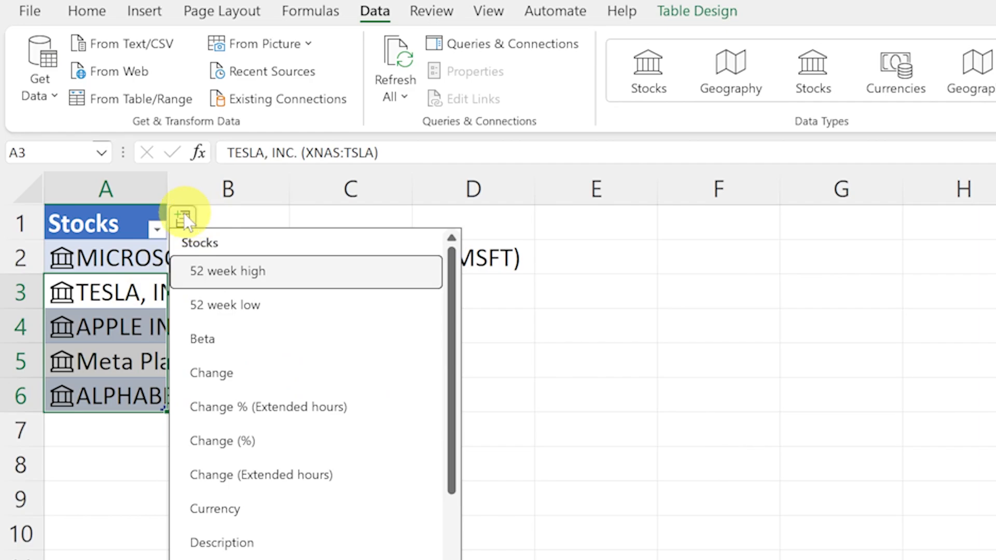
scroll(325, 493, down, 2)
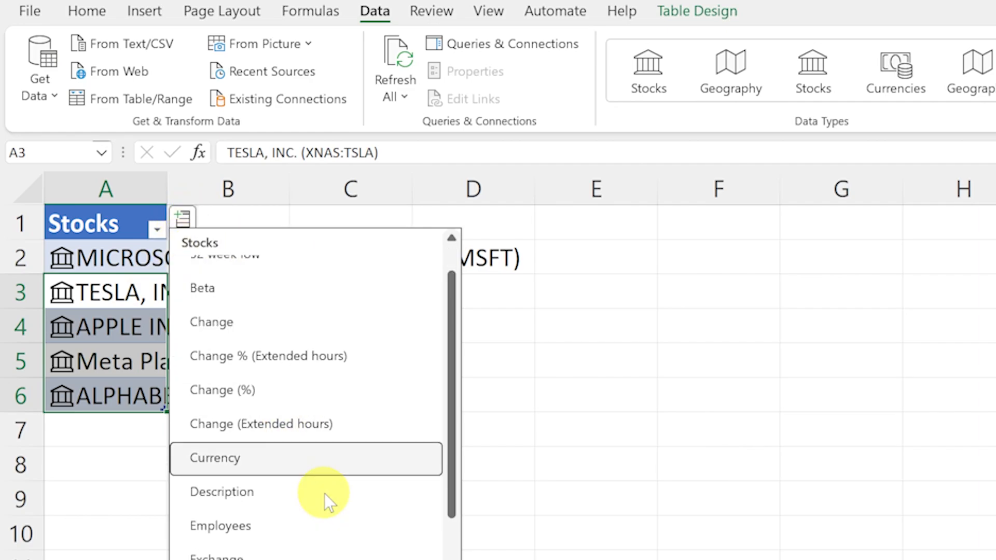
scroll(324, 494, down, 5)
click(302, 544)
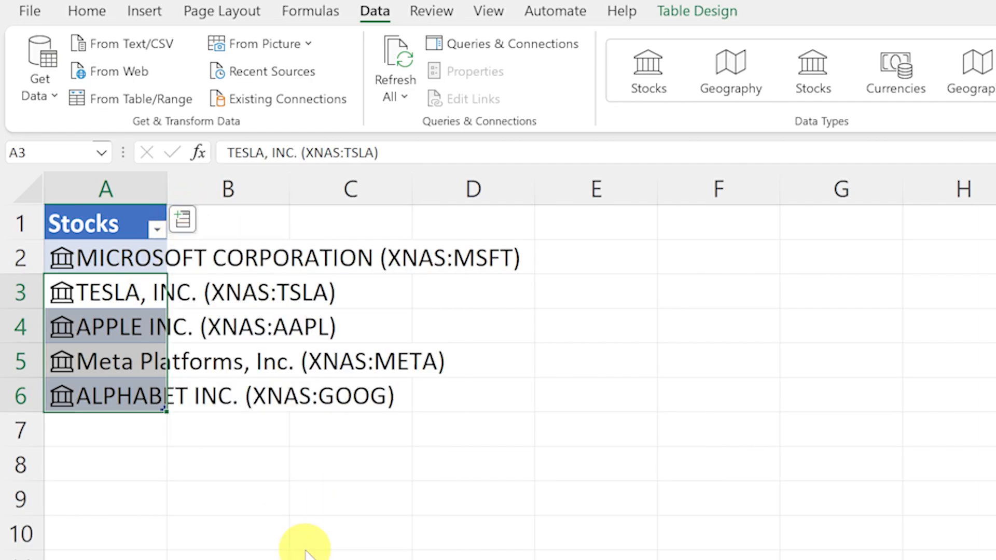
drag(161, 188, 160, 187)
double_click(160, 188)
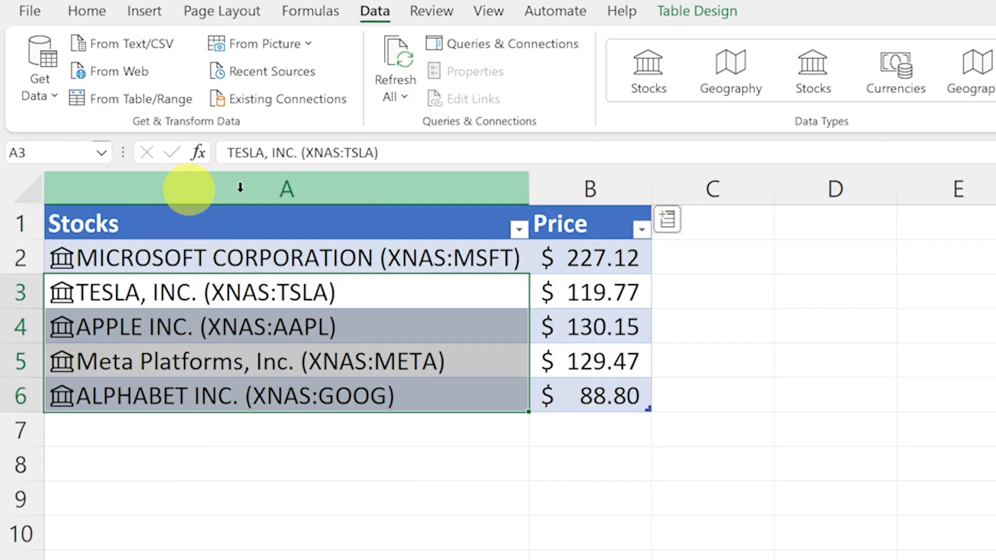
Add the P/E and Employees fields to the stocks table and autofit column D.
click(663, 216)
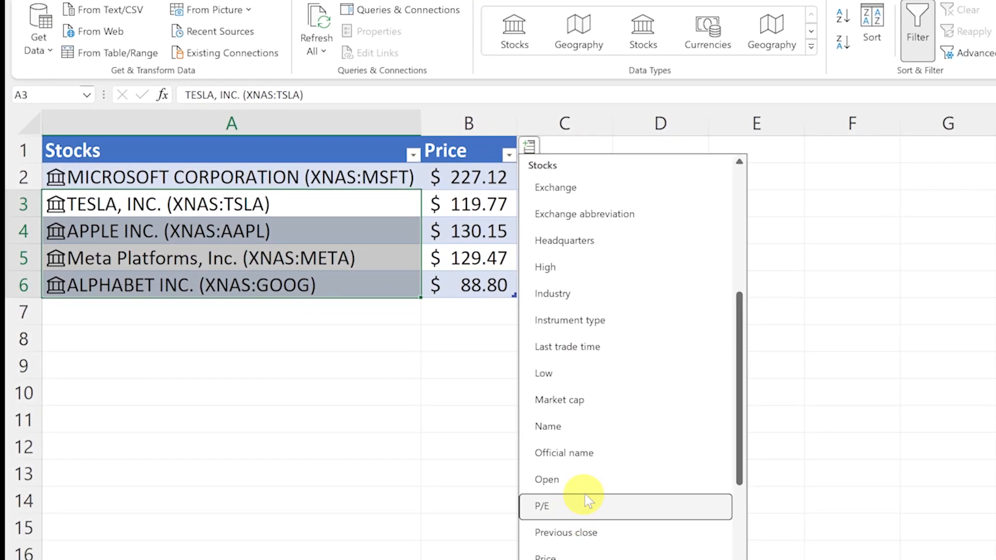
click(589, 507)
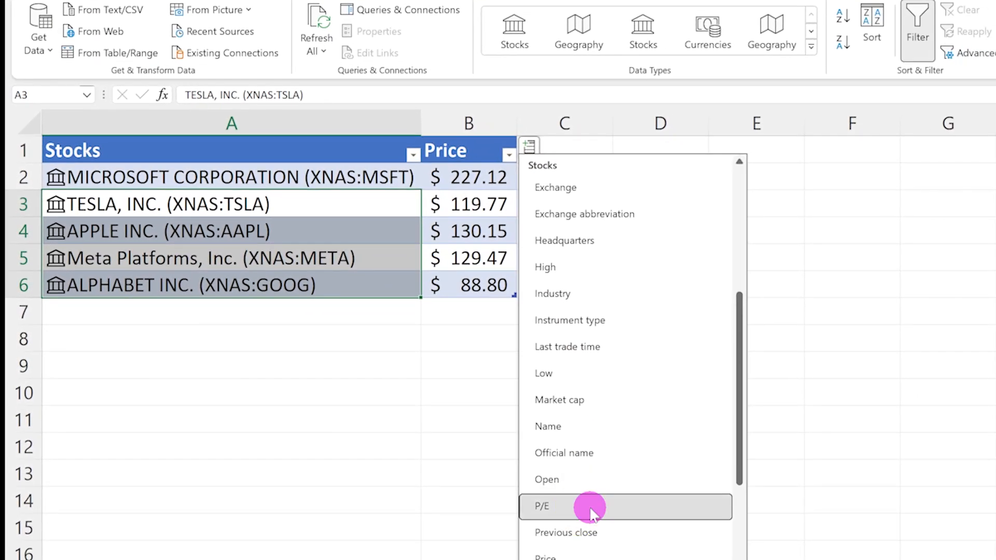
click(624, 147)
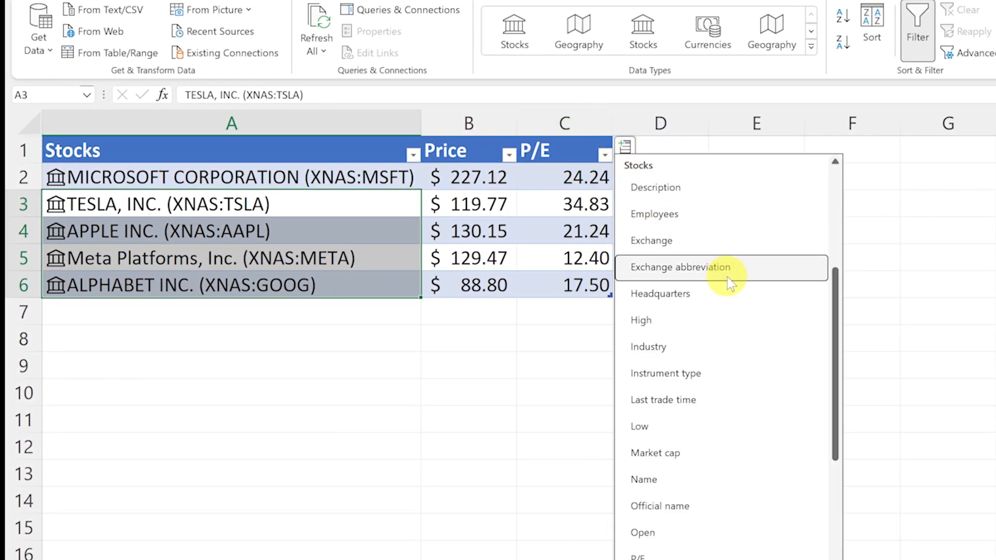
click(707, 214)
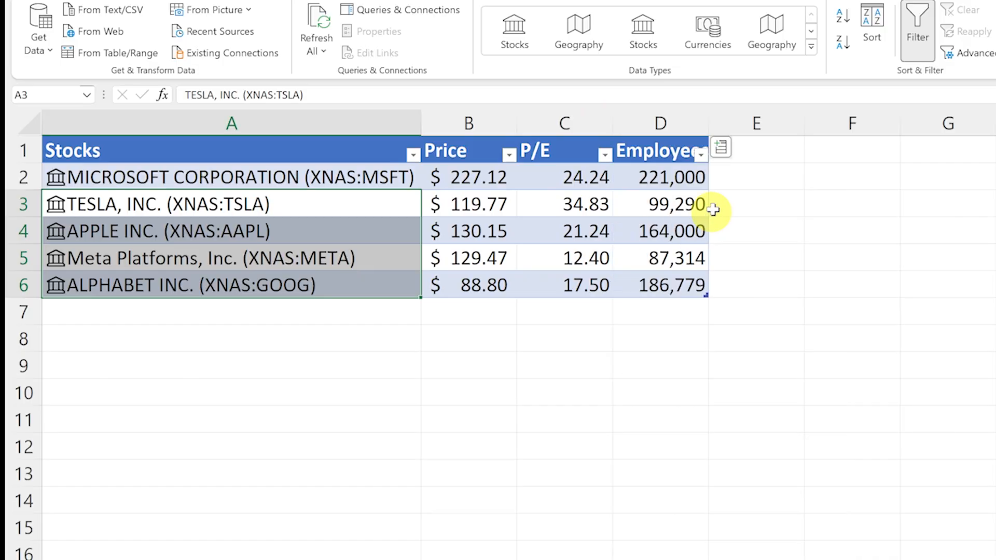
double_click(708, 124)
Add an autofitted Headquarters column to the stocks table and select Apple's price in B4 to inspect its formula.
click(750, 149)
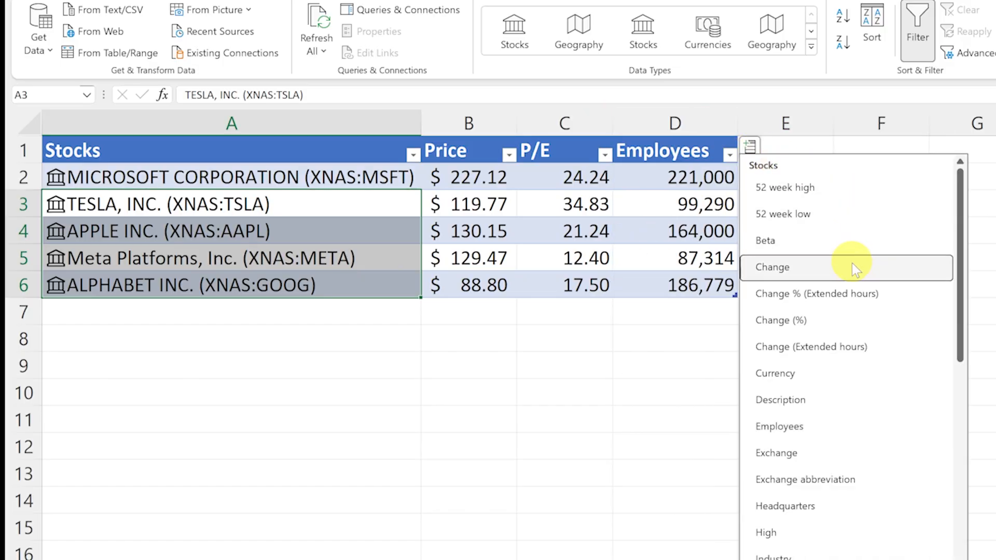
scroll(850, 290, down, 3)
click(830, 232)
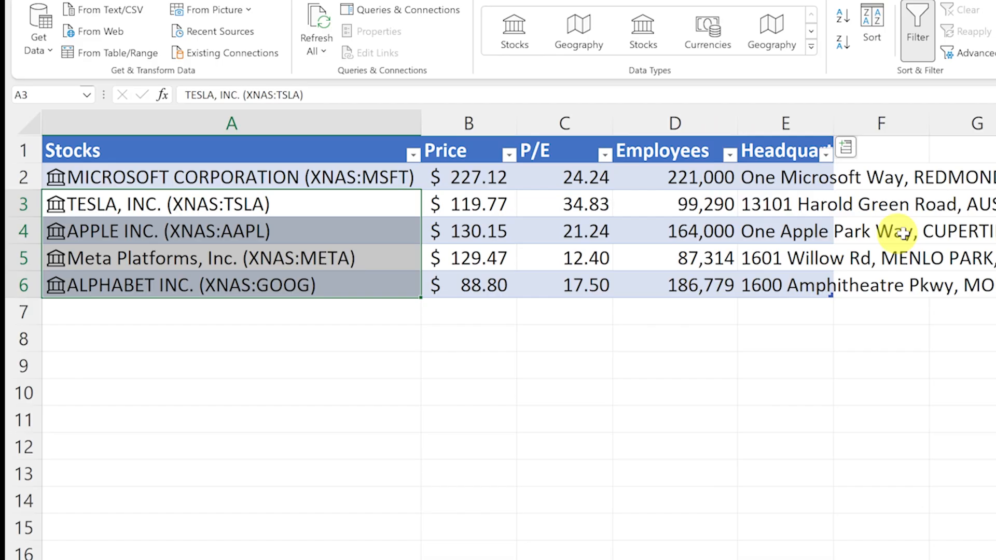
double_click(831, 124)
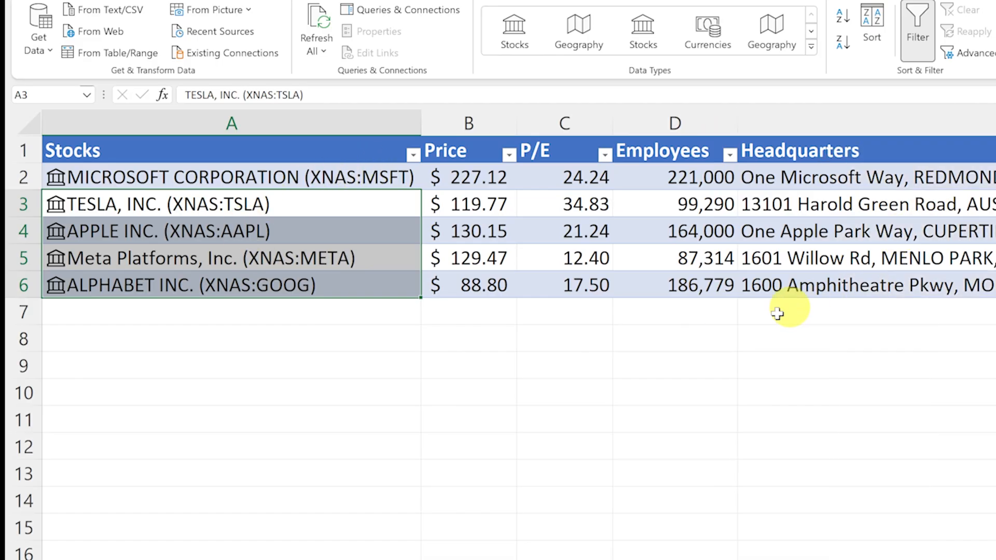
click(648, 334)
click(514, 230)
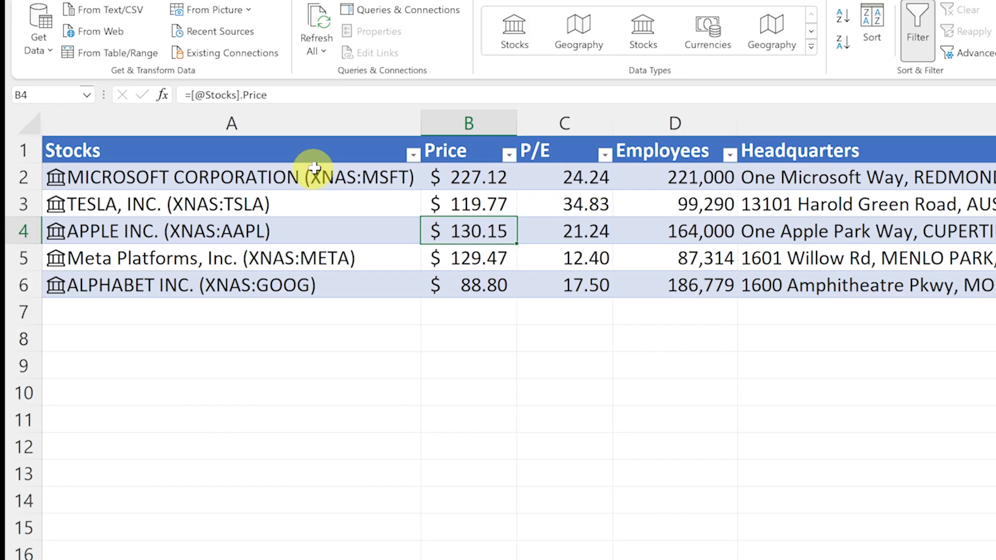
Refresh all data for the stocks table and select individual Price cells to check the prices and their formula.
click(318, 20)
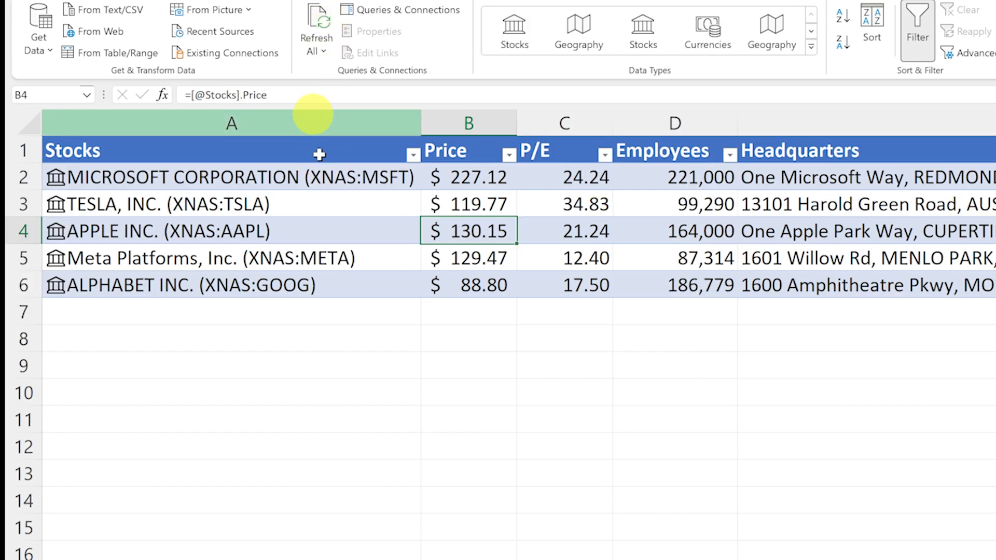
click(478, 178)
click(479, 197)
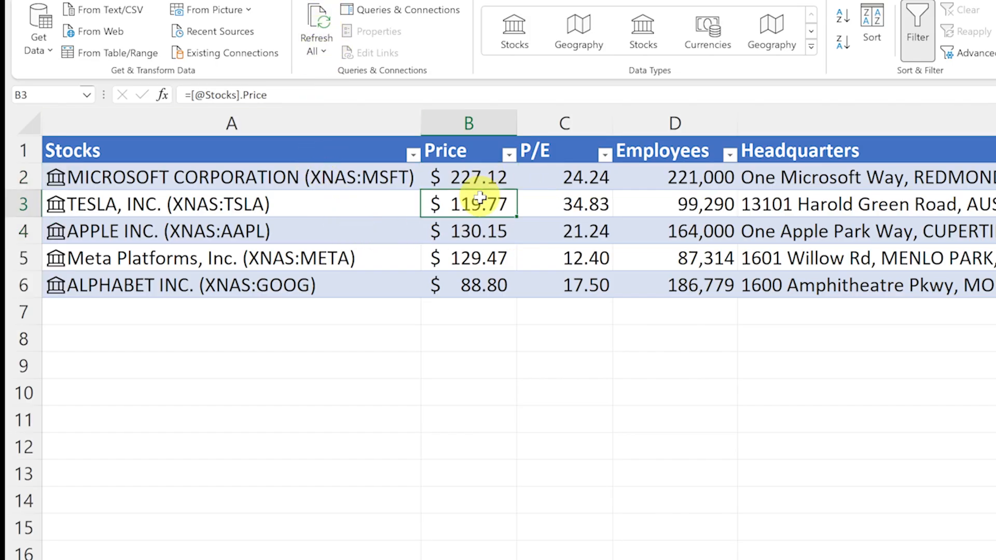
click(474, 257)
click(549, 229)
click(476, 228)
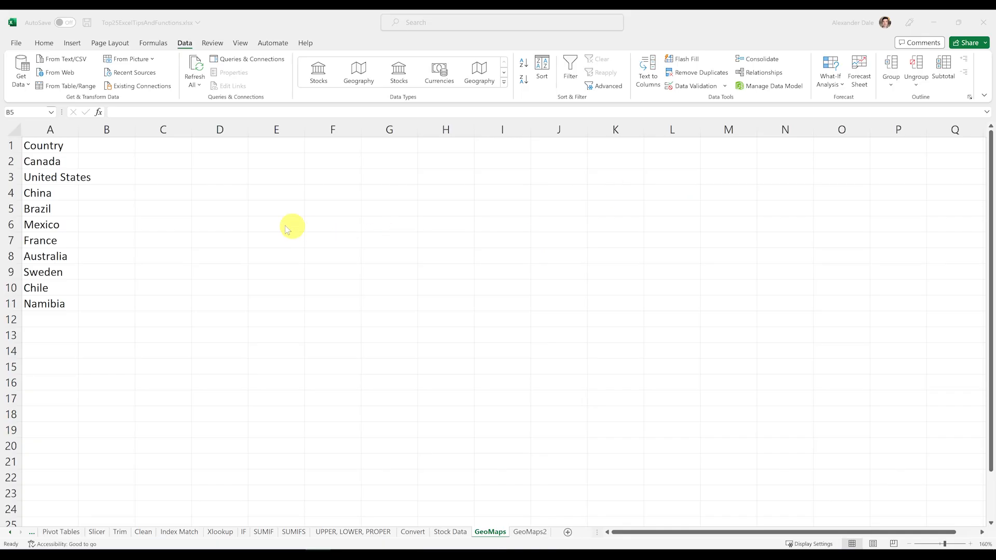
Turn the country list in A1:A11 into a table with headers and convert it to the Geography data type.
click(45, 195)
key(ctrl+a)
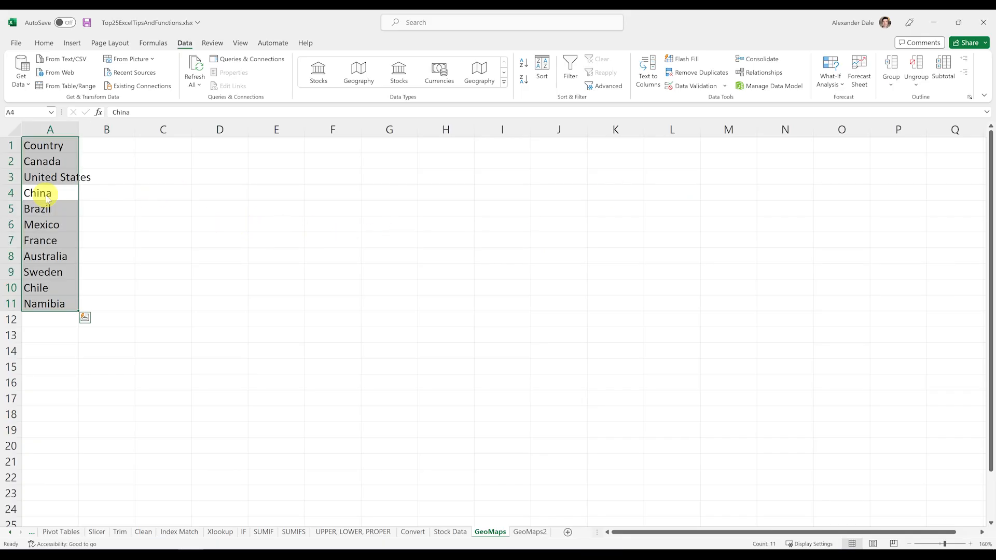
key(ctrl+t)
click(608, 270)
click(639, 283)
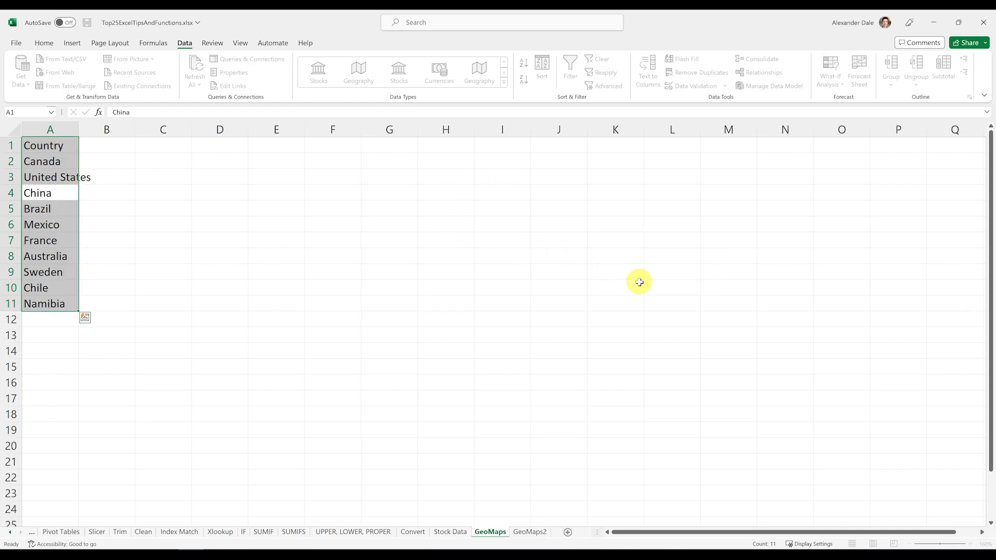
click(184, 42)
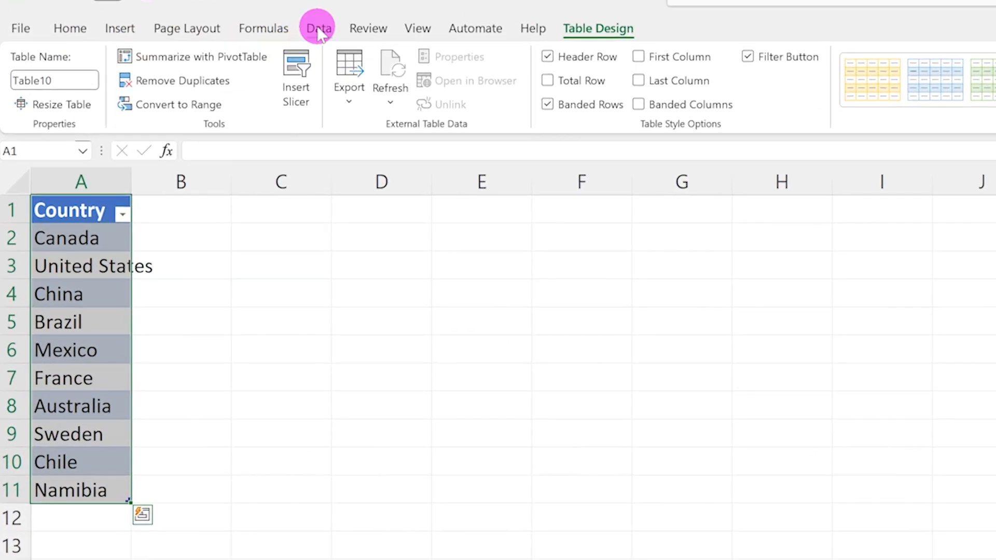
click(628, 83)
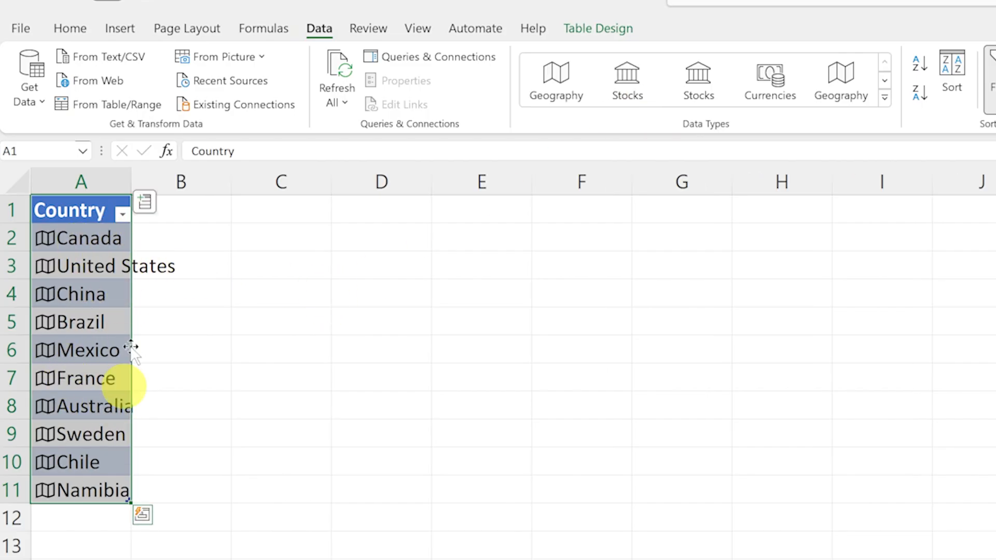
Add the Area and Currency code fields as new columns of the country table.
click(144, 206)
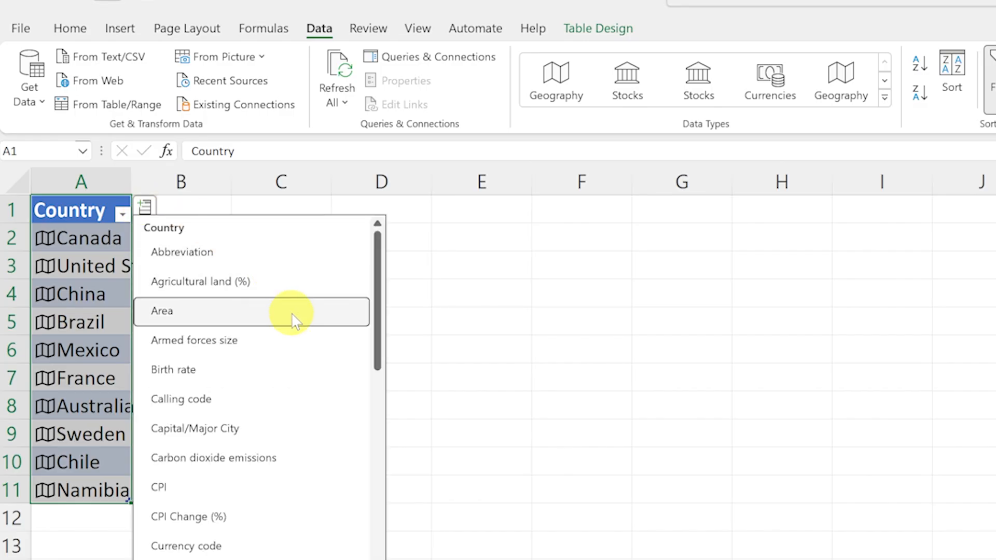
click(294, 318)
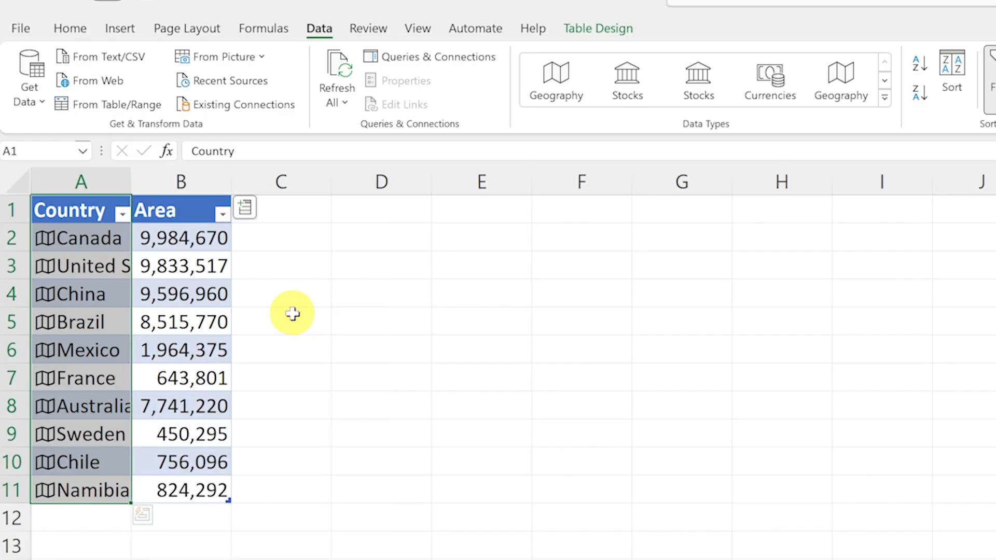
click(245, 206)
click(378, 546)
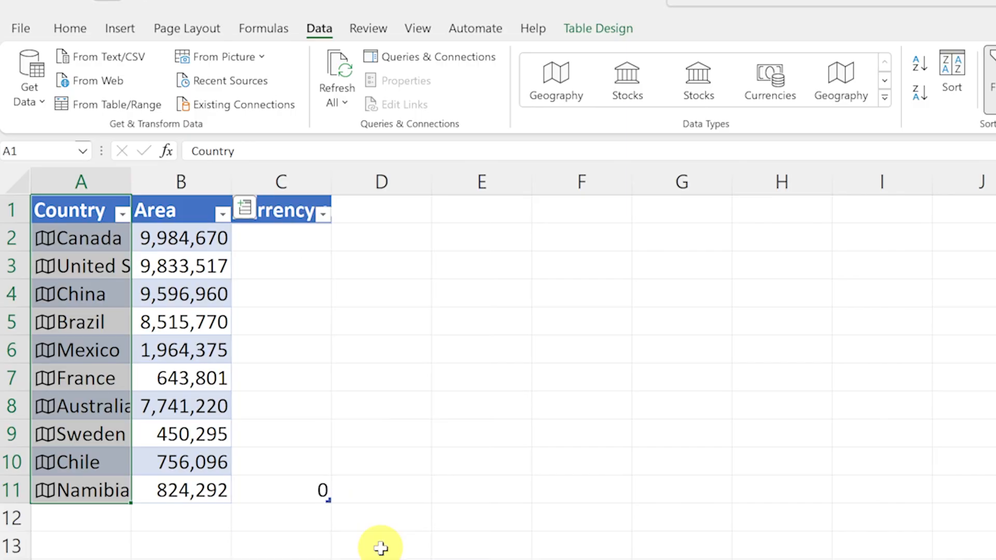
Add the Gasoline price and Largest city fields as new columns of the country table.
click(345, 207)
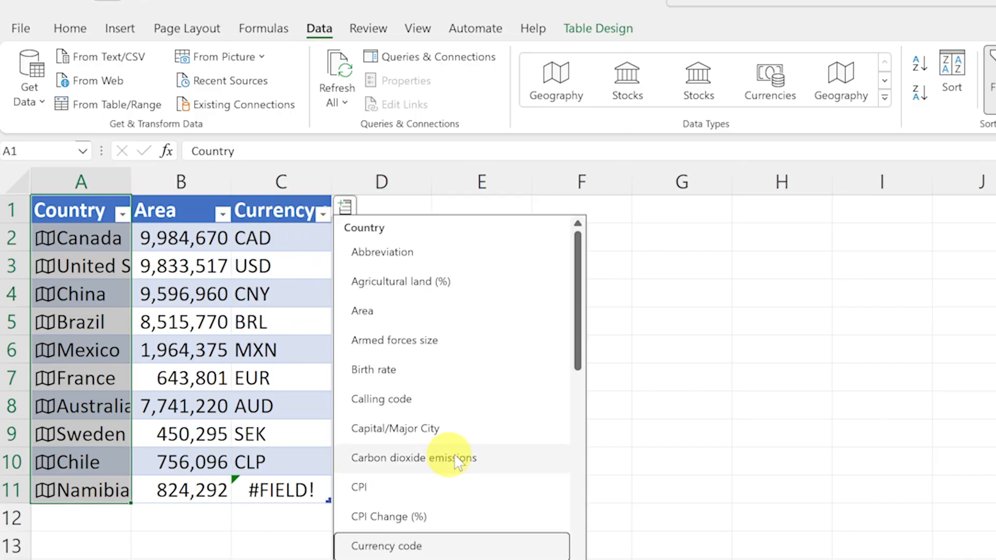
scroll(451, 381, down, 3)
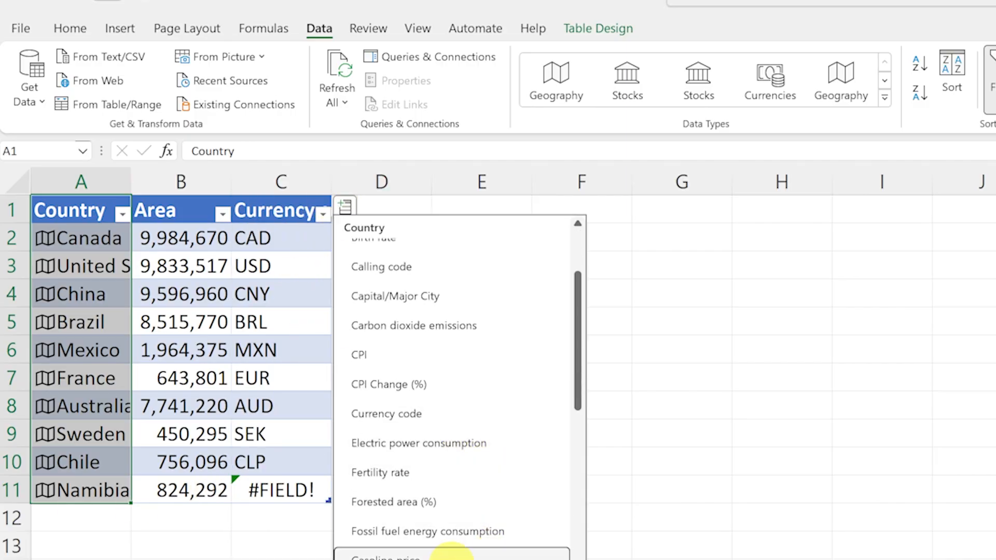
click(451, 554)
click(445, 207)
scroll(554, 475, down, 5)
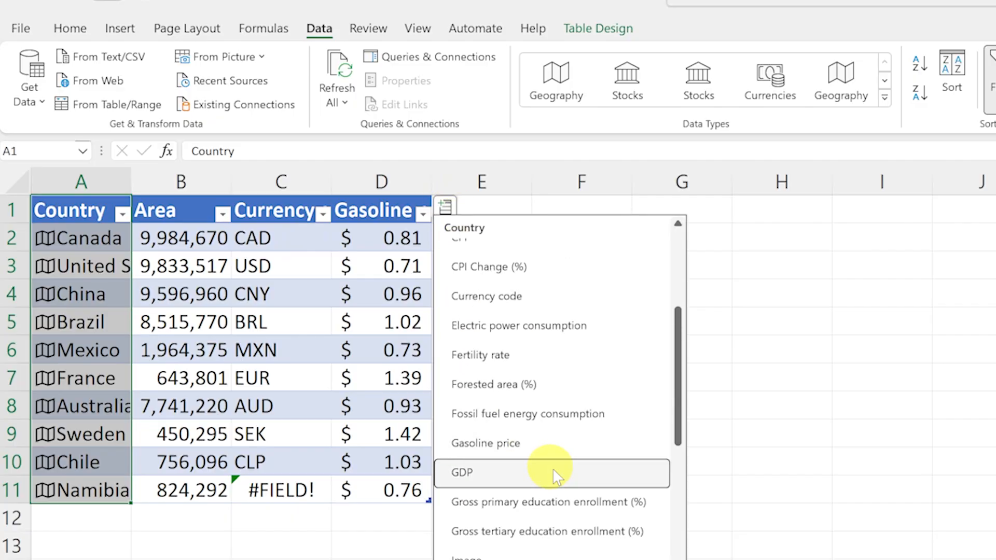
scroll(554, 475, down, 2)
click(554, 445)
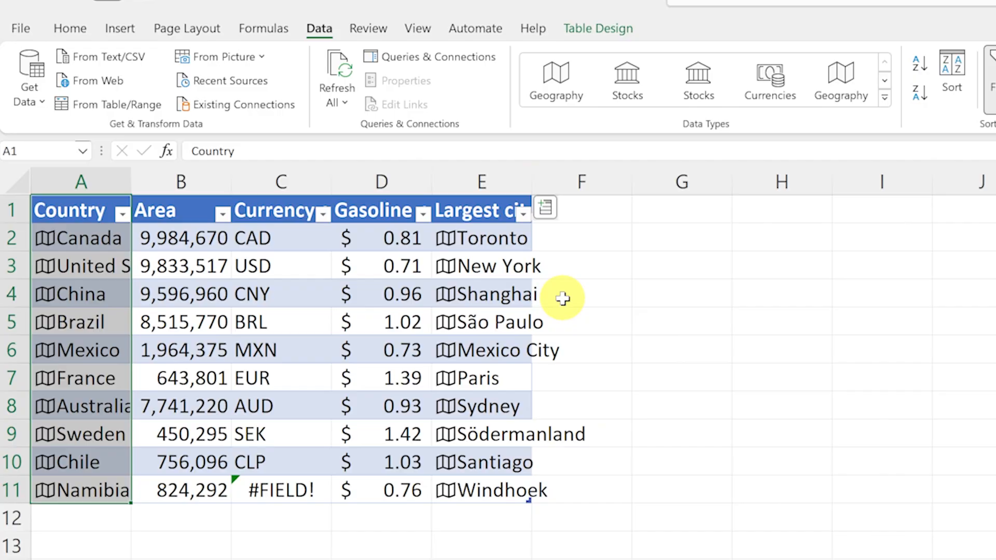
Add the Life expectancy field as a new column of the country table.
click(545, 208)
scroll(674, 519, down, 5)
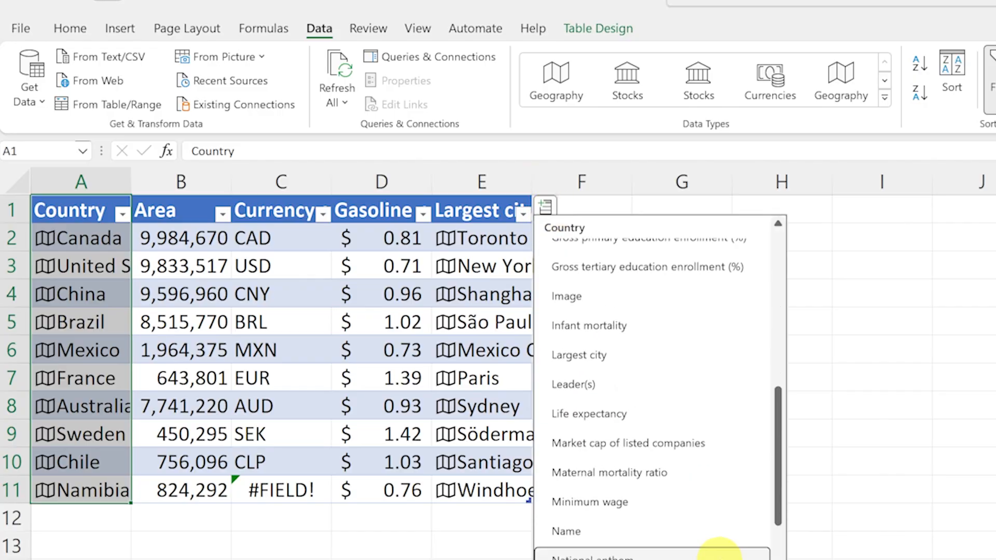
scroll(661, 482, down, 3)
scroll(657, 456, up, 1)
scroll(585, 367, up, 4)
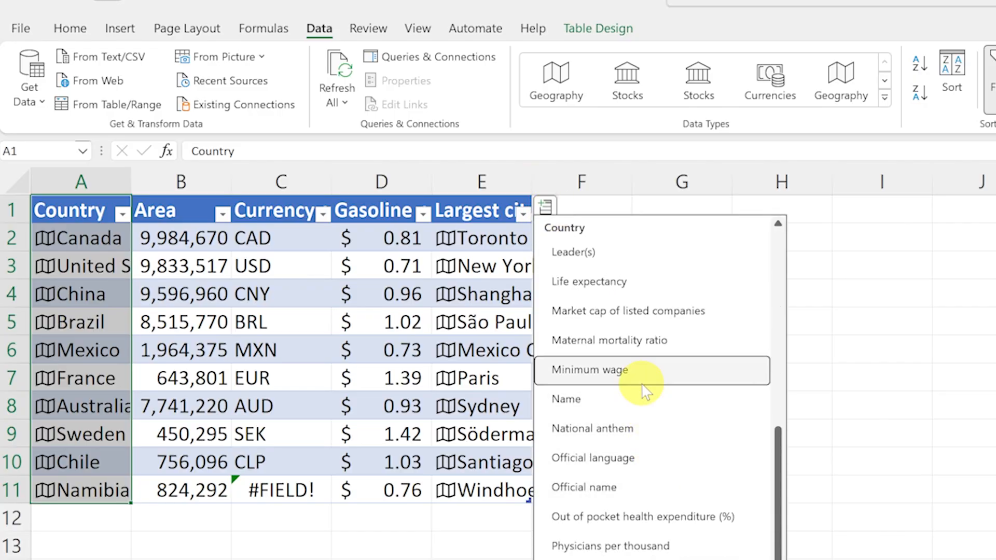
click(618, 300)
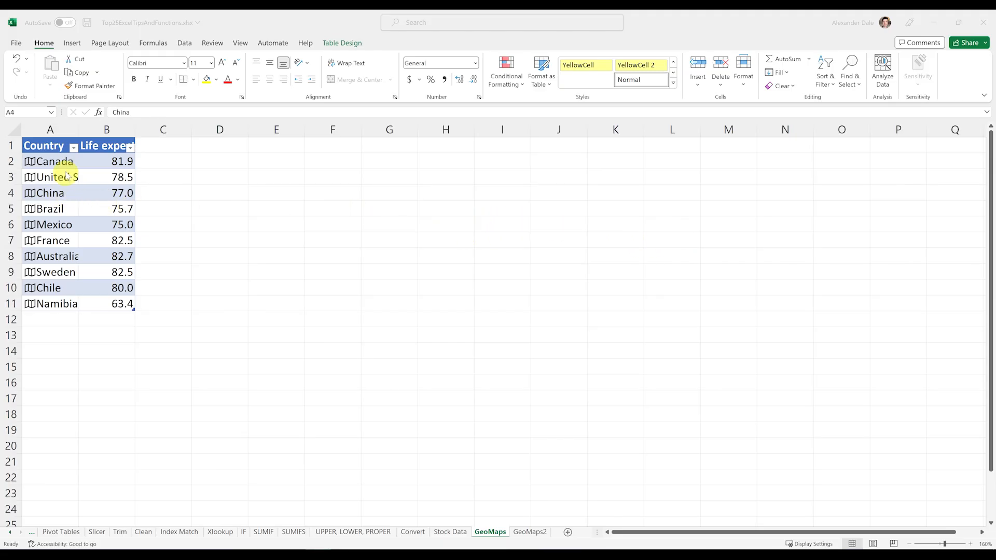
Insert a filled map chart from the country and life expectancy data in A2:B11 and give it the first, white-background chart style.
drag(59, 162, 106, 303)
click(74, 43)
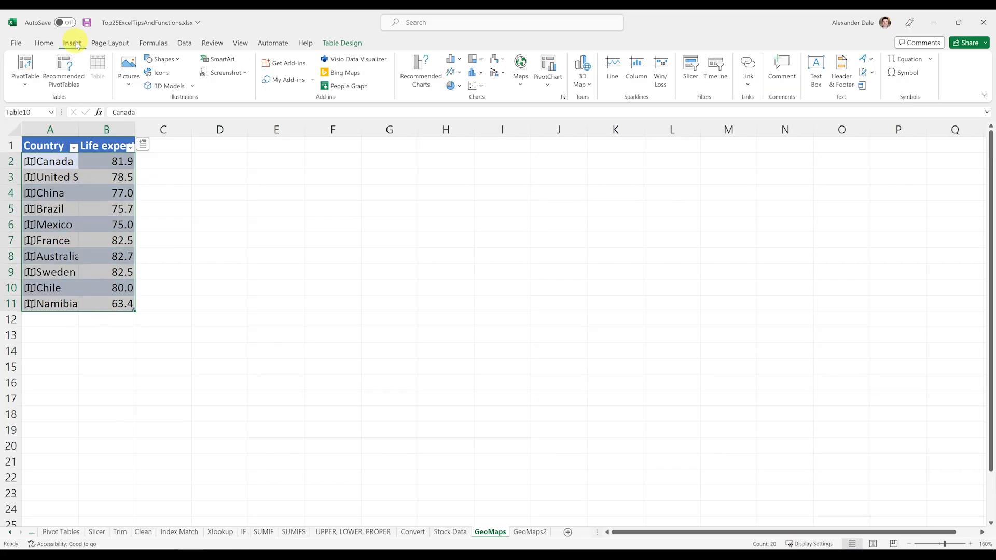
click(520, 67)
click(525, 122)
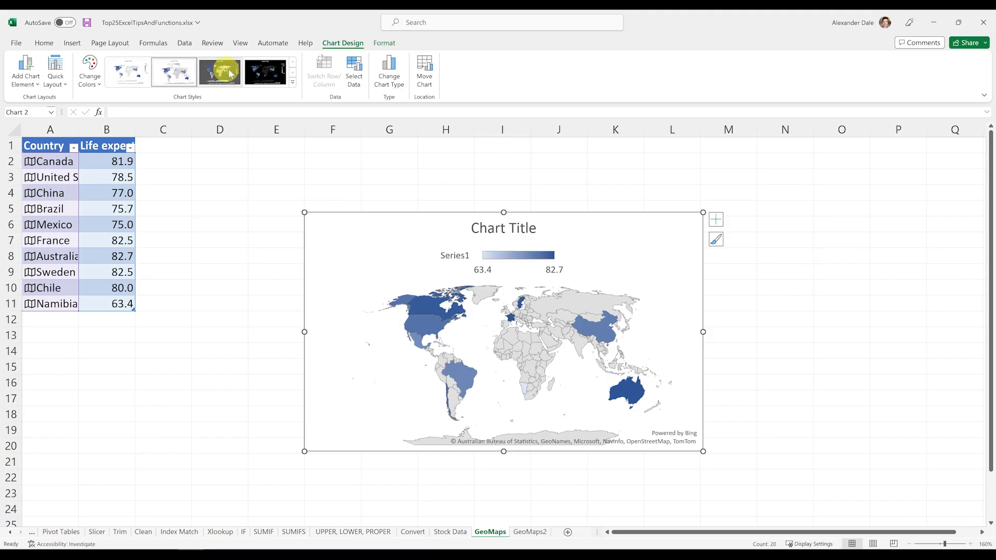
click(256, 73)
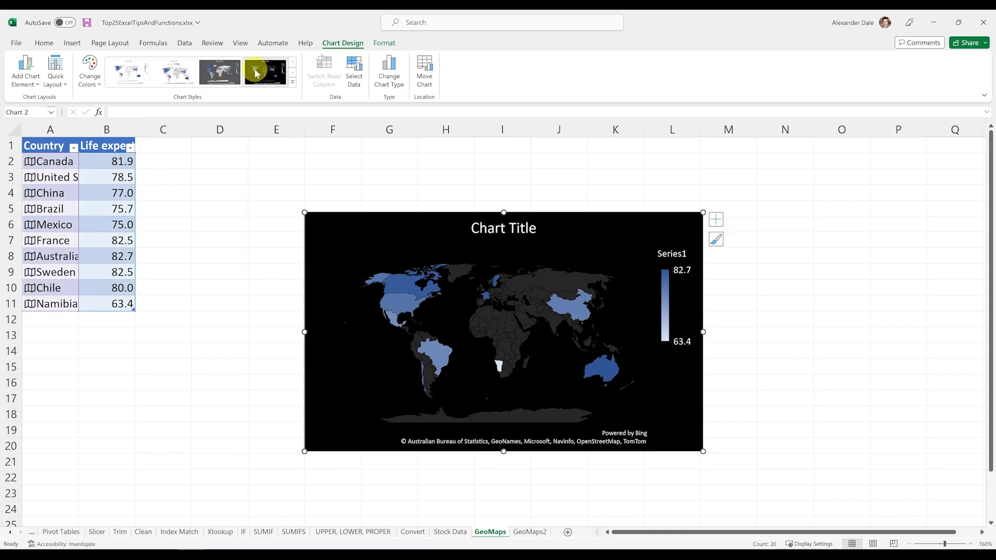
click(116, 71)
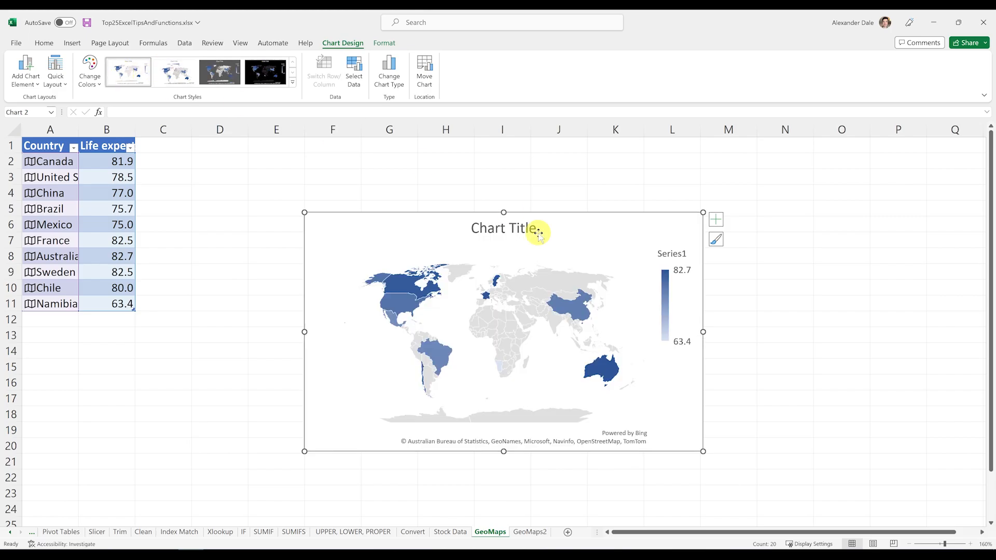